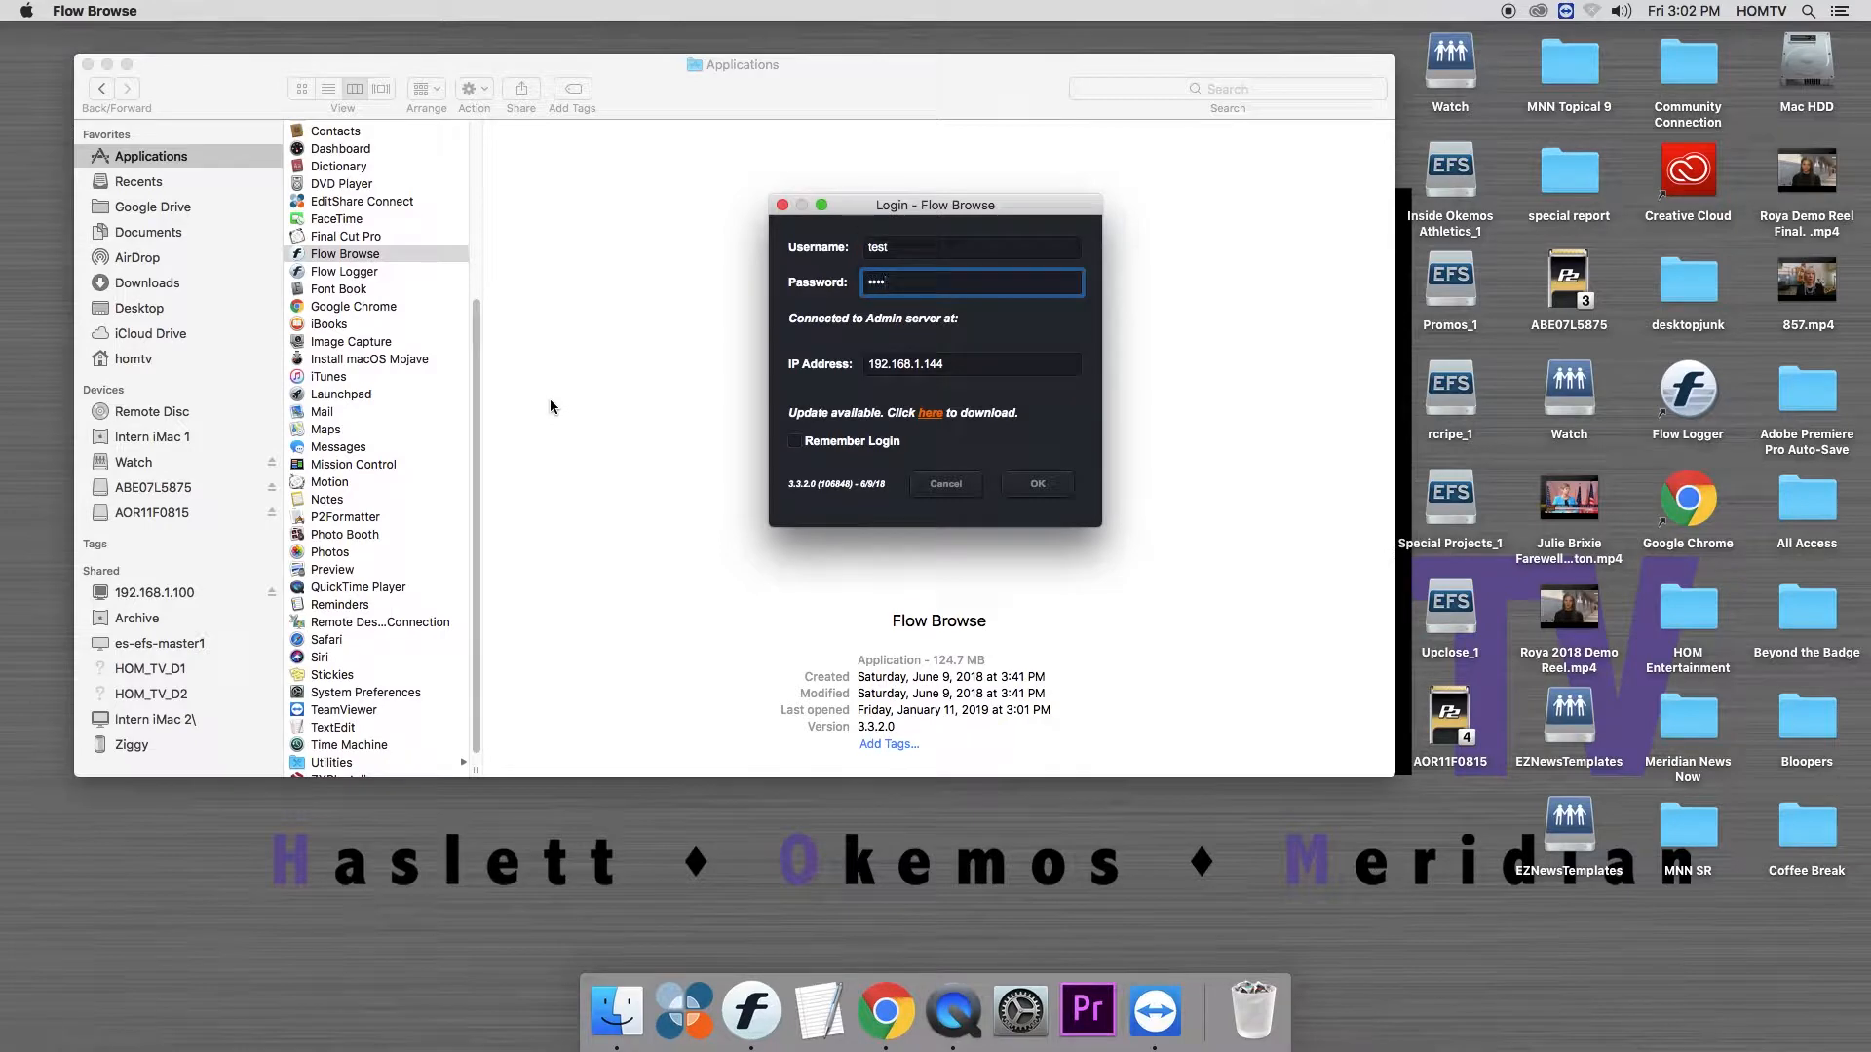
- Log in with the prepared credentials and lock the dockable windows
key(Return)
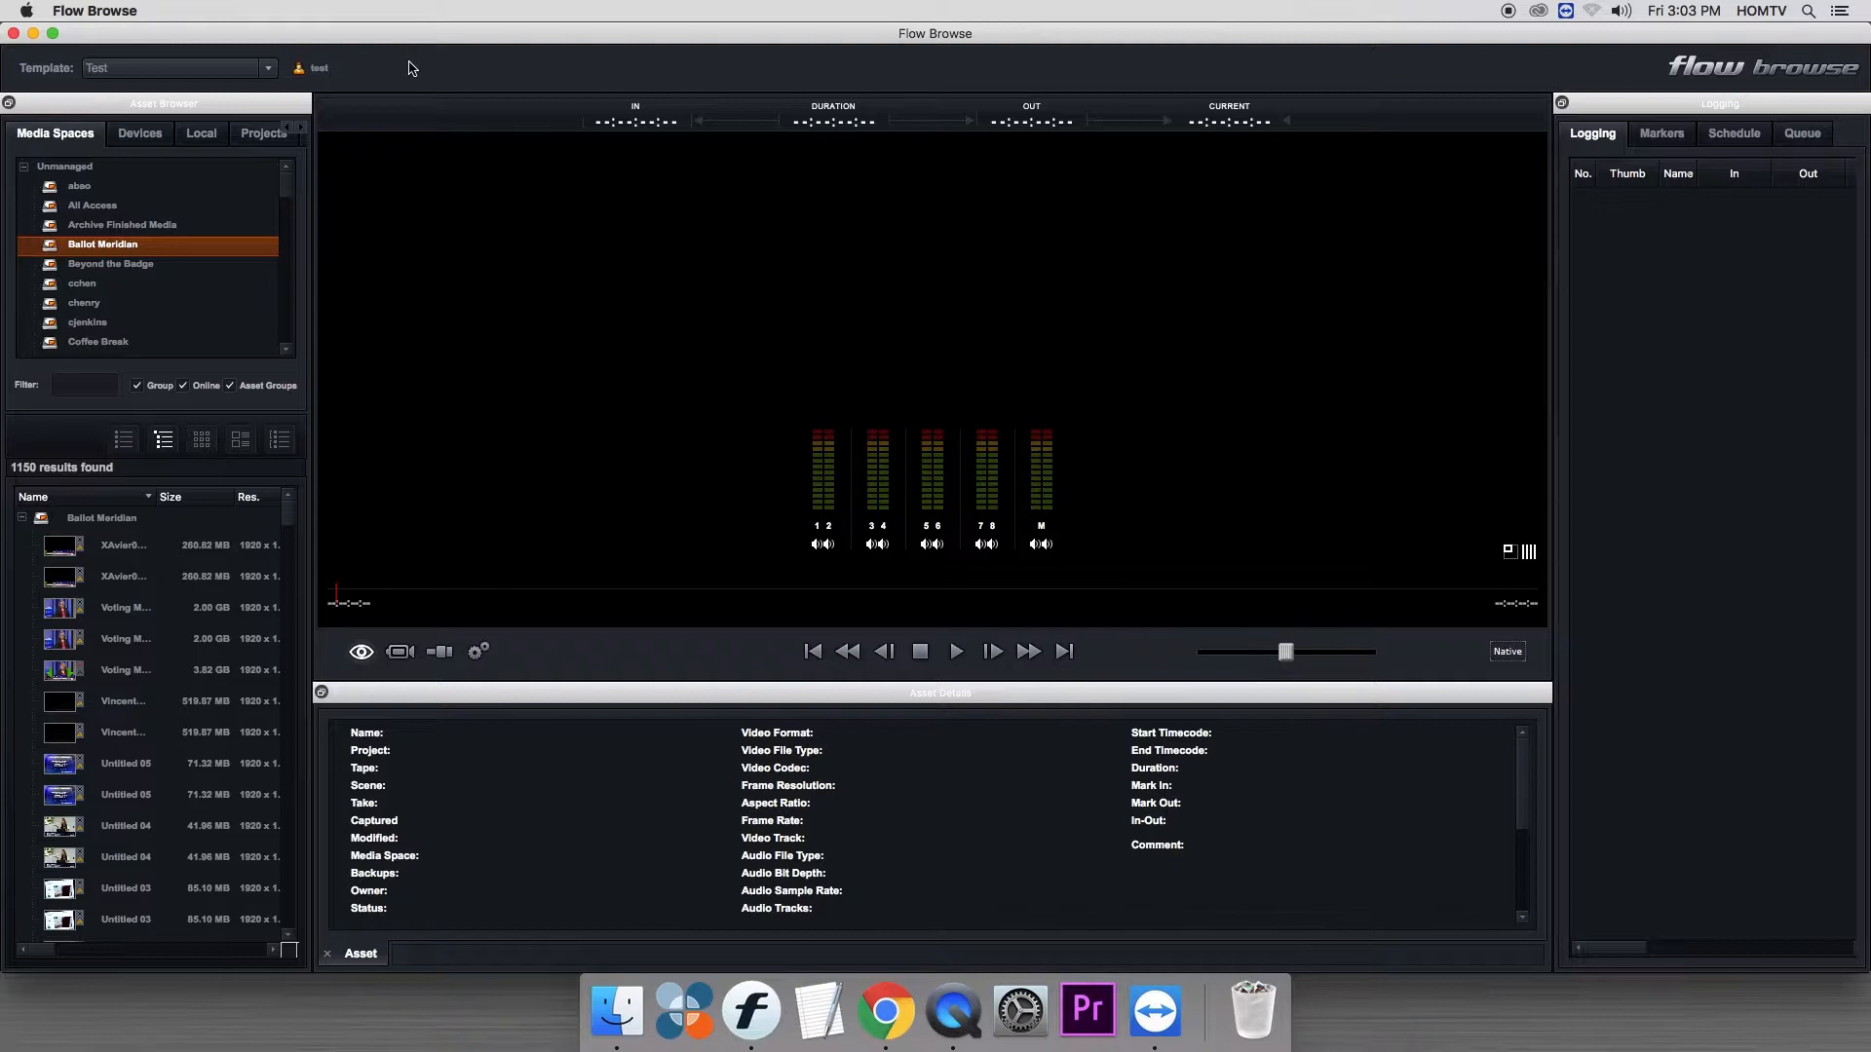
right_click(409, 66)
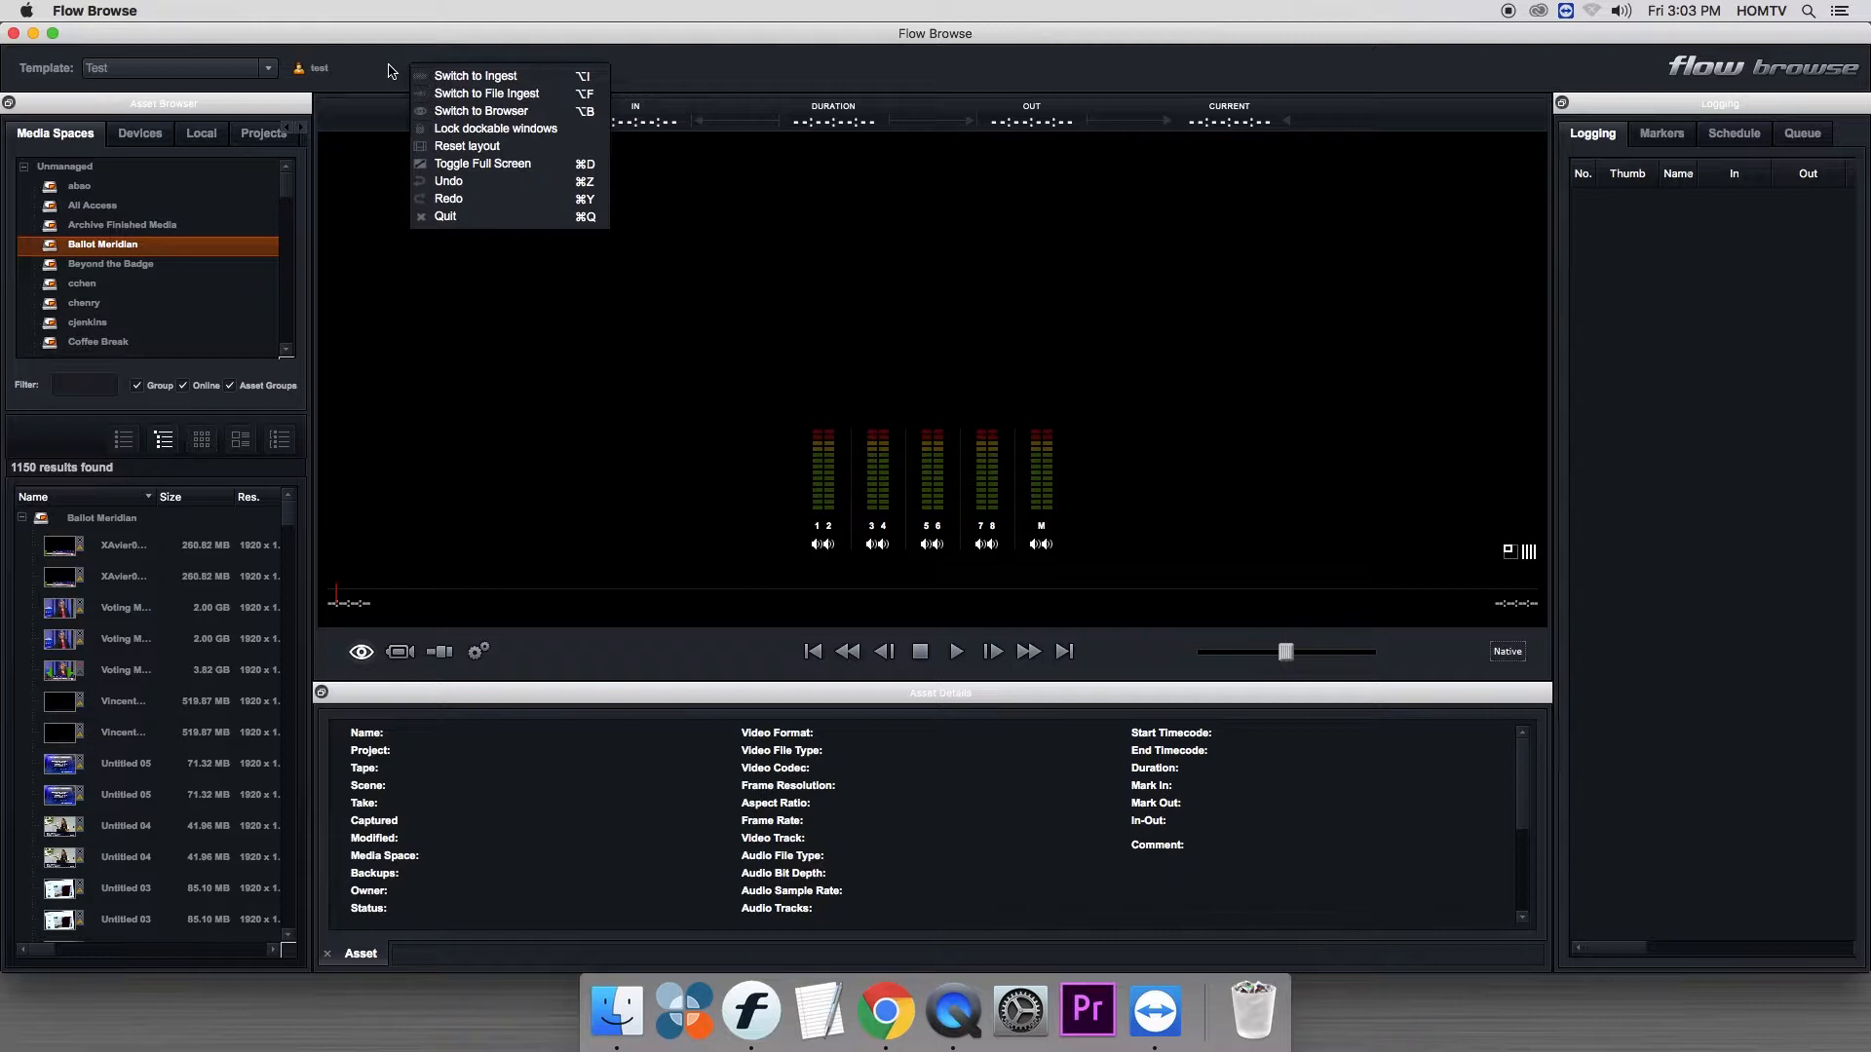
click(453, 127)
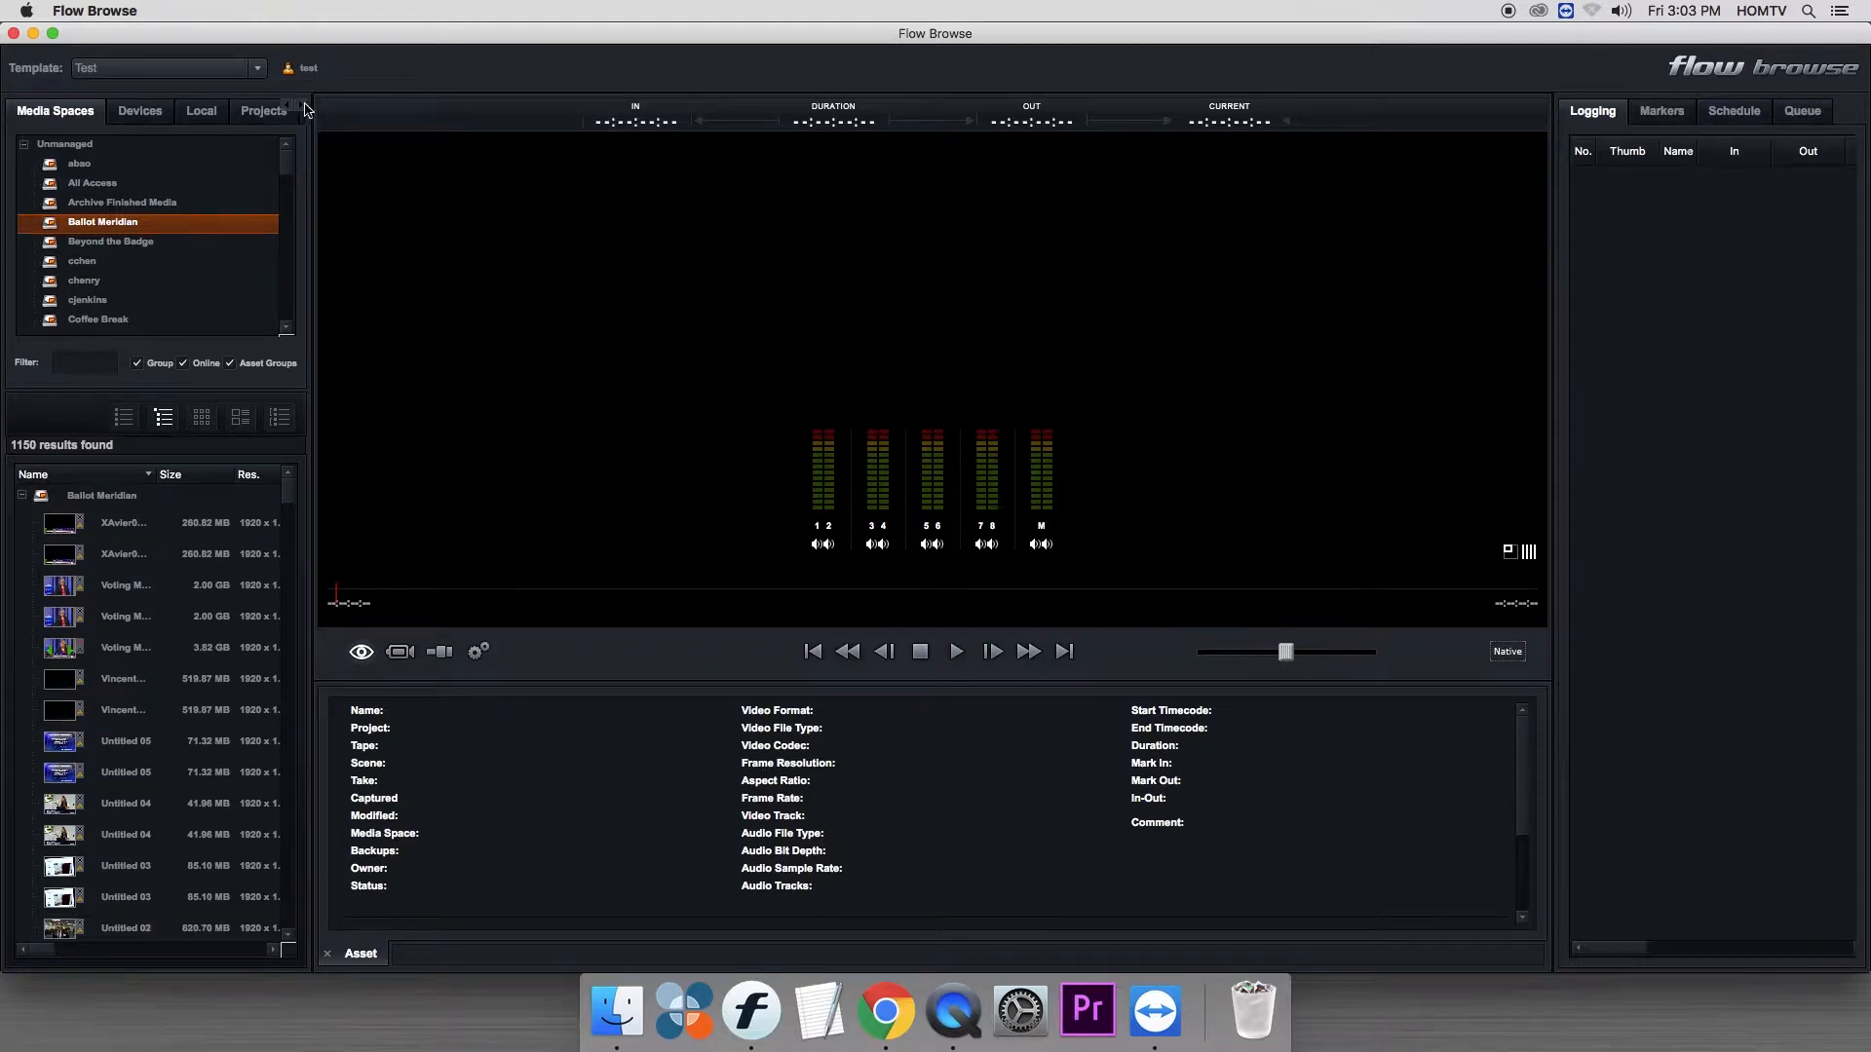
- Resize the Asset Browser and Asset Details panels slightly and unlock the dockable windows
mouse_move(312, 432)
mouse_down()
mouse_move(585, 431)
mouse_move(321, 429)
mouse_up()
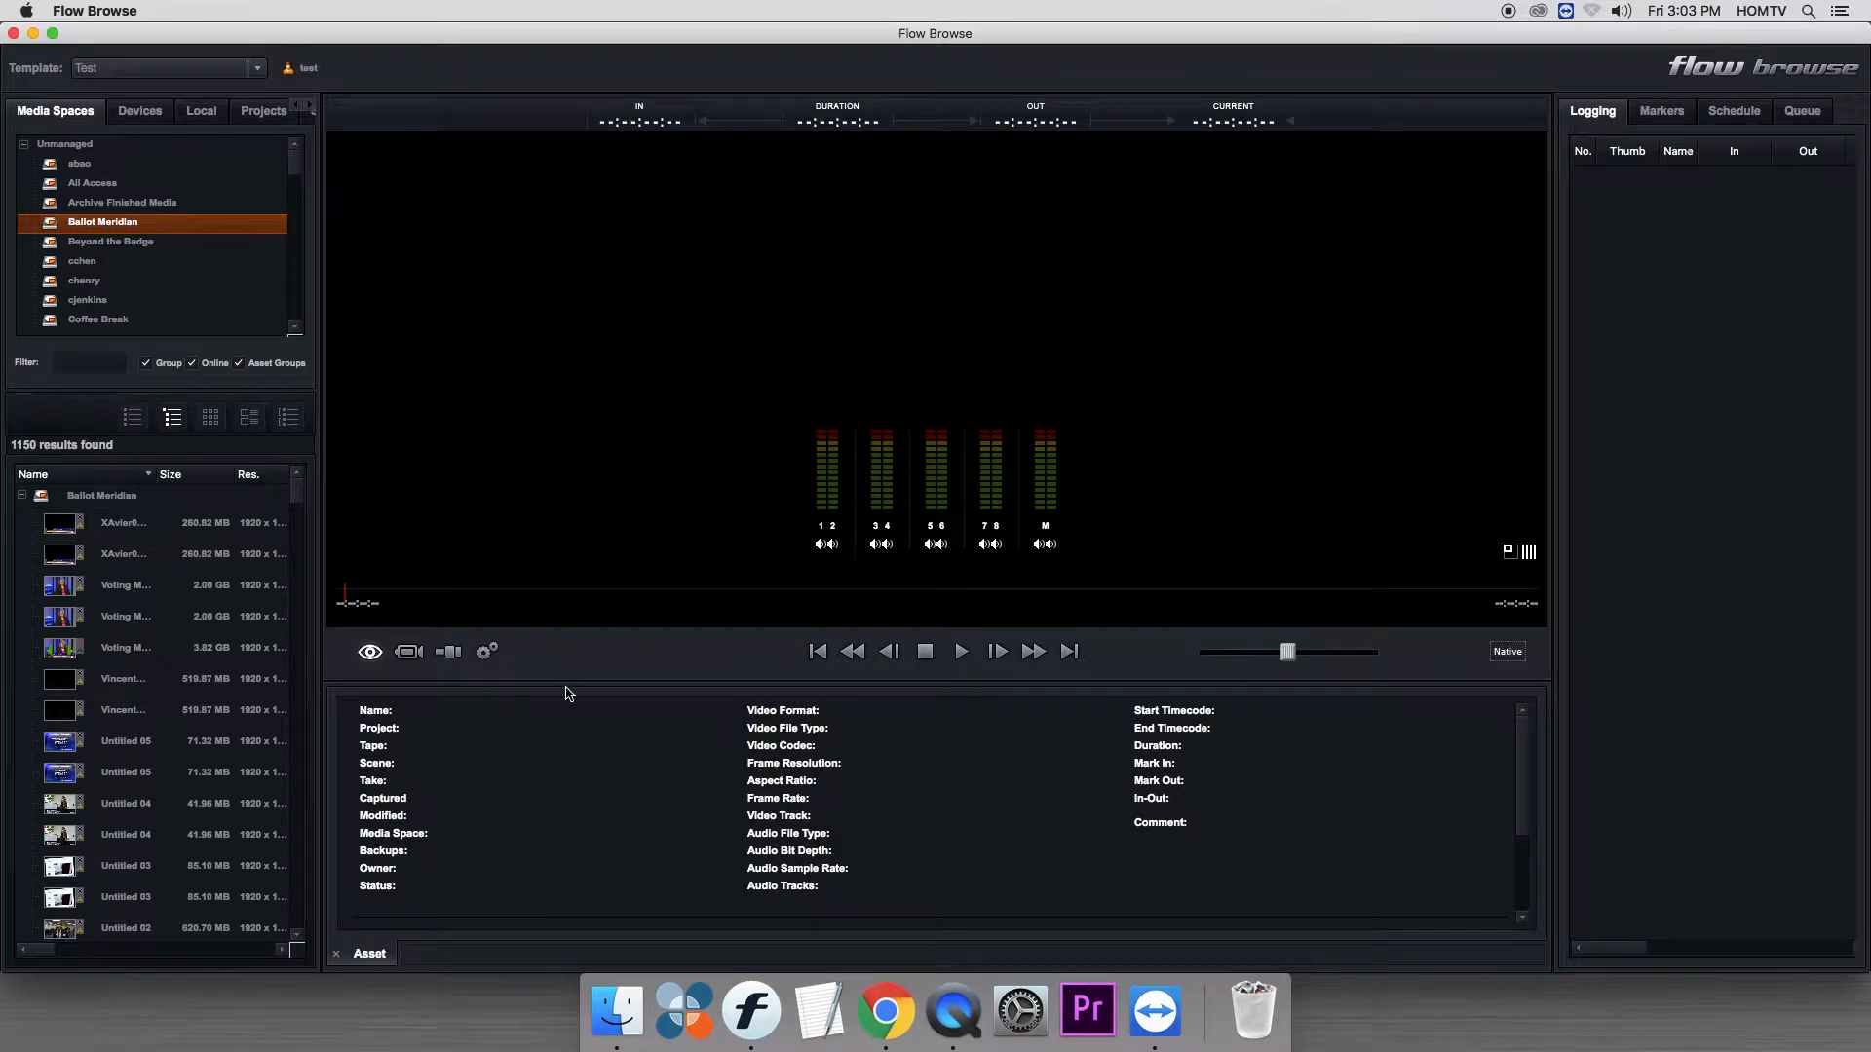
mouse_move(573, 684)
mouse_down()
mouse_move(585, 496)
mouse_move(588, 677)
mouse_up()
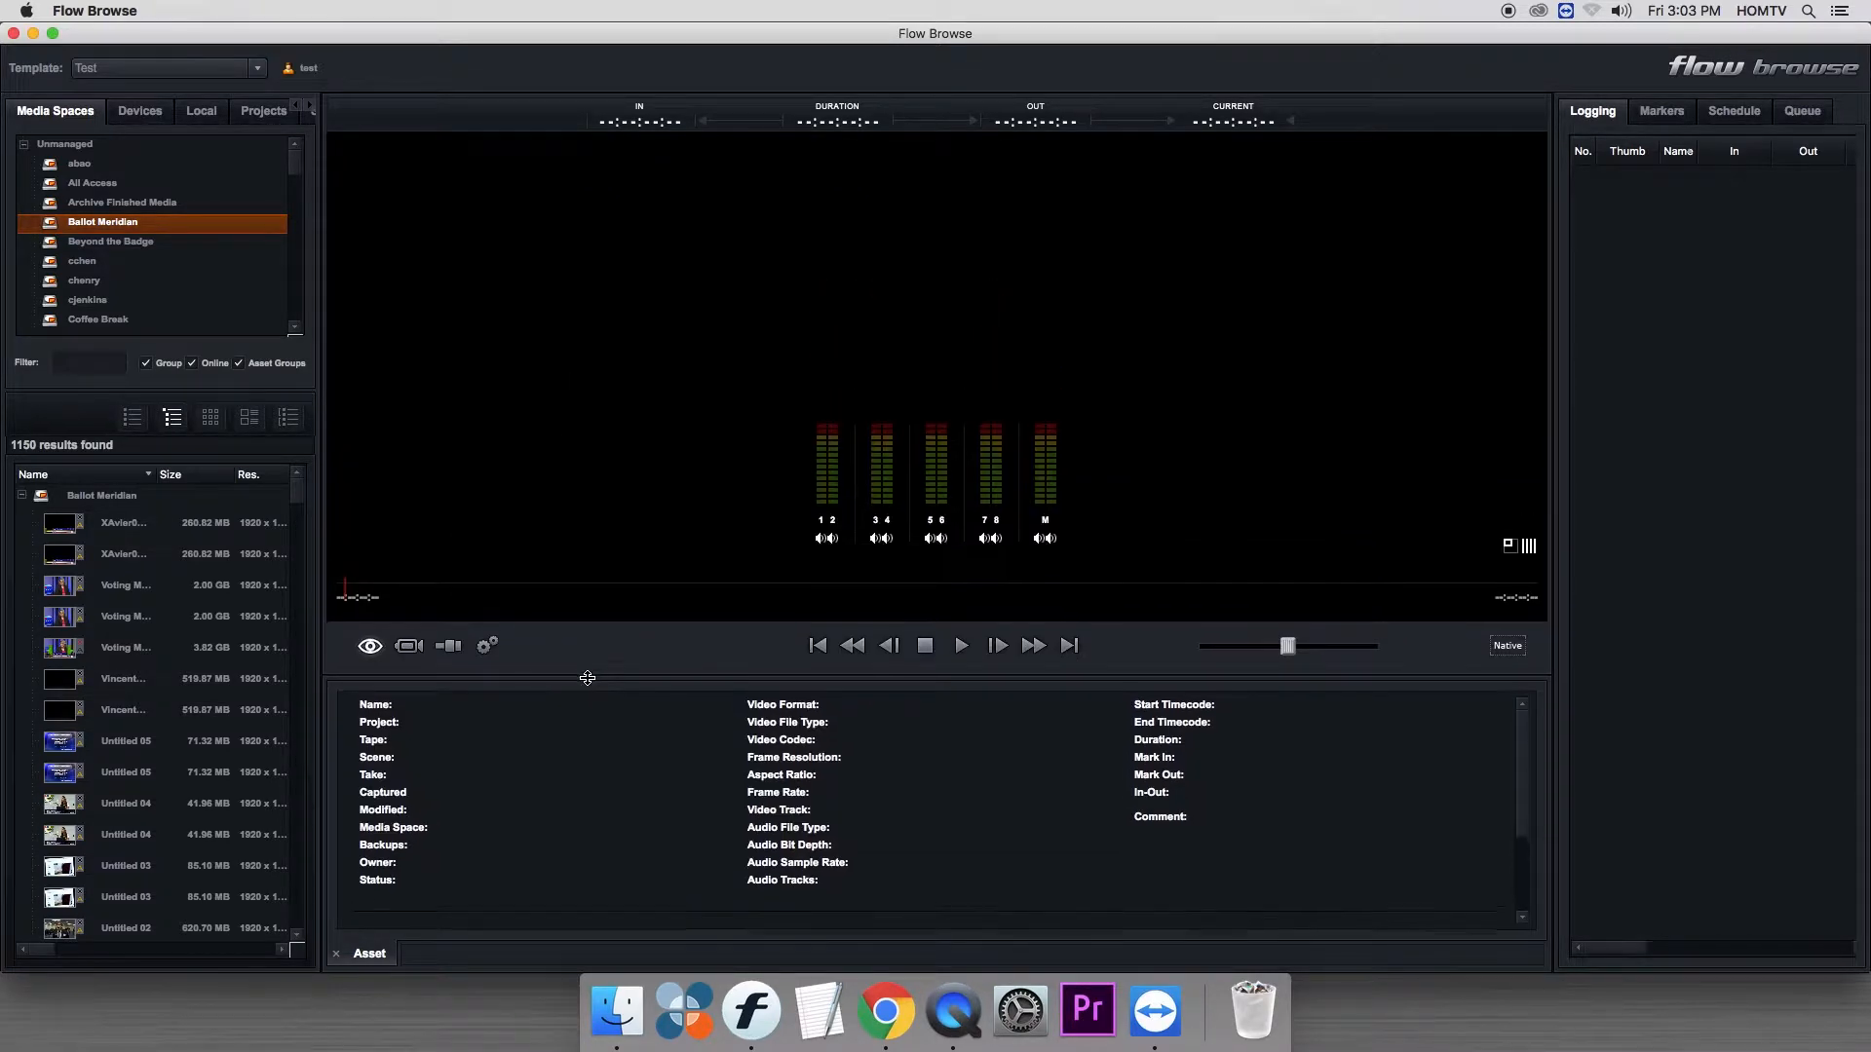
right_click(465, 65)
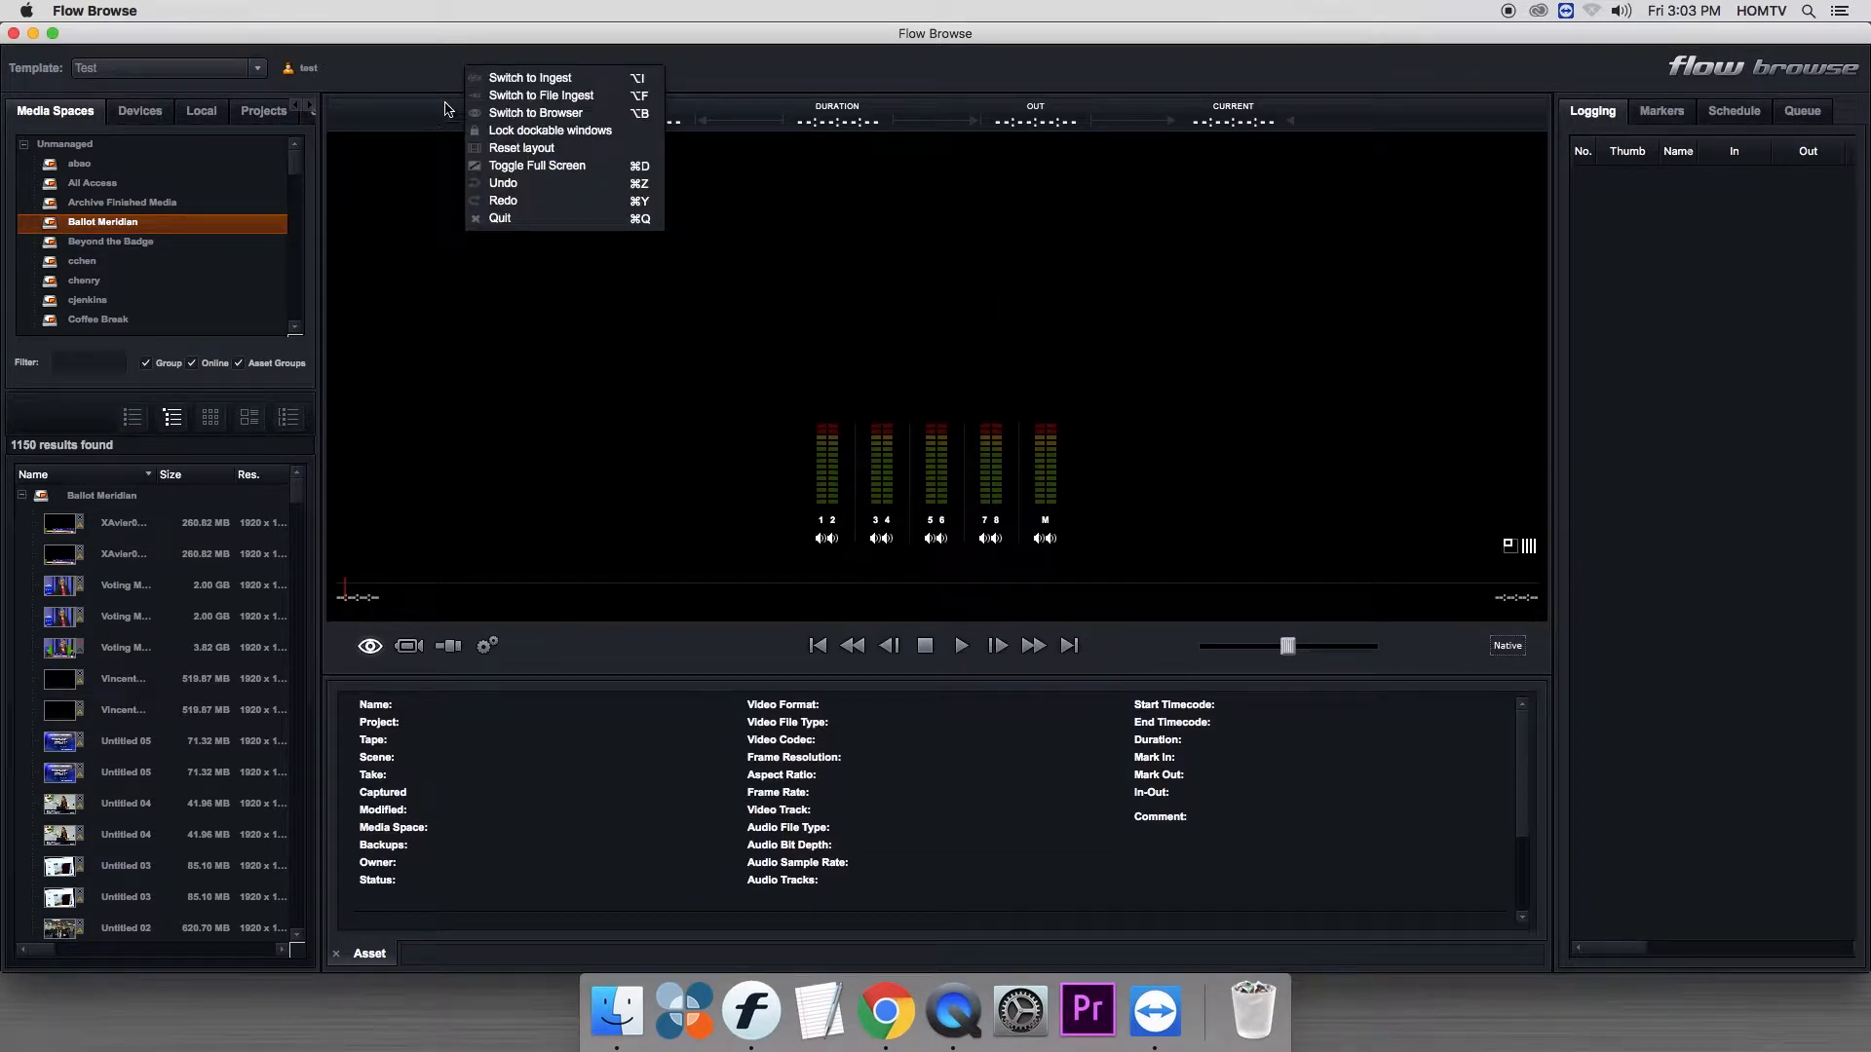
click(488, 132)
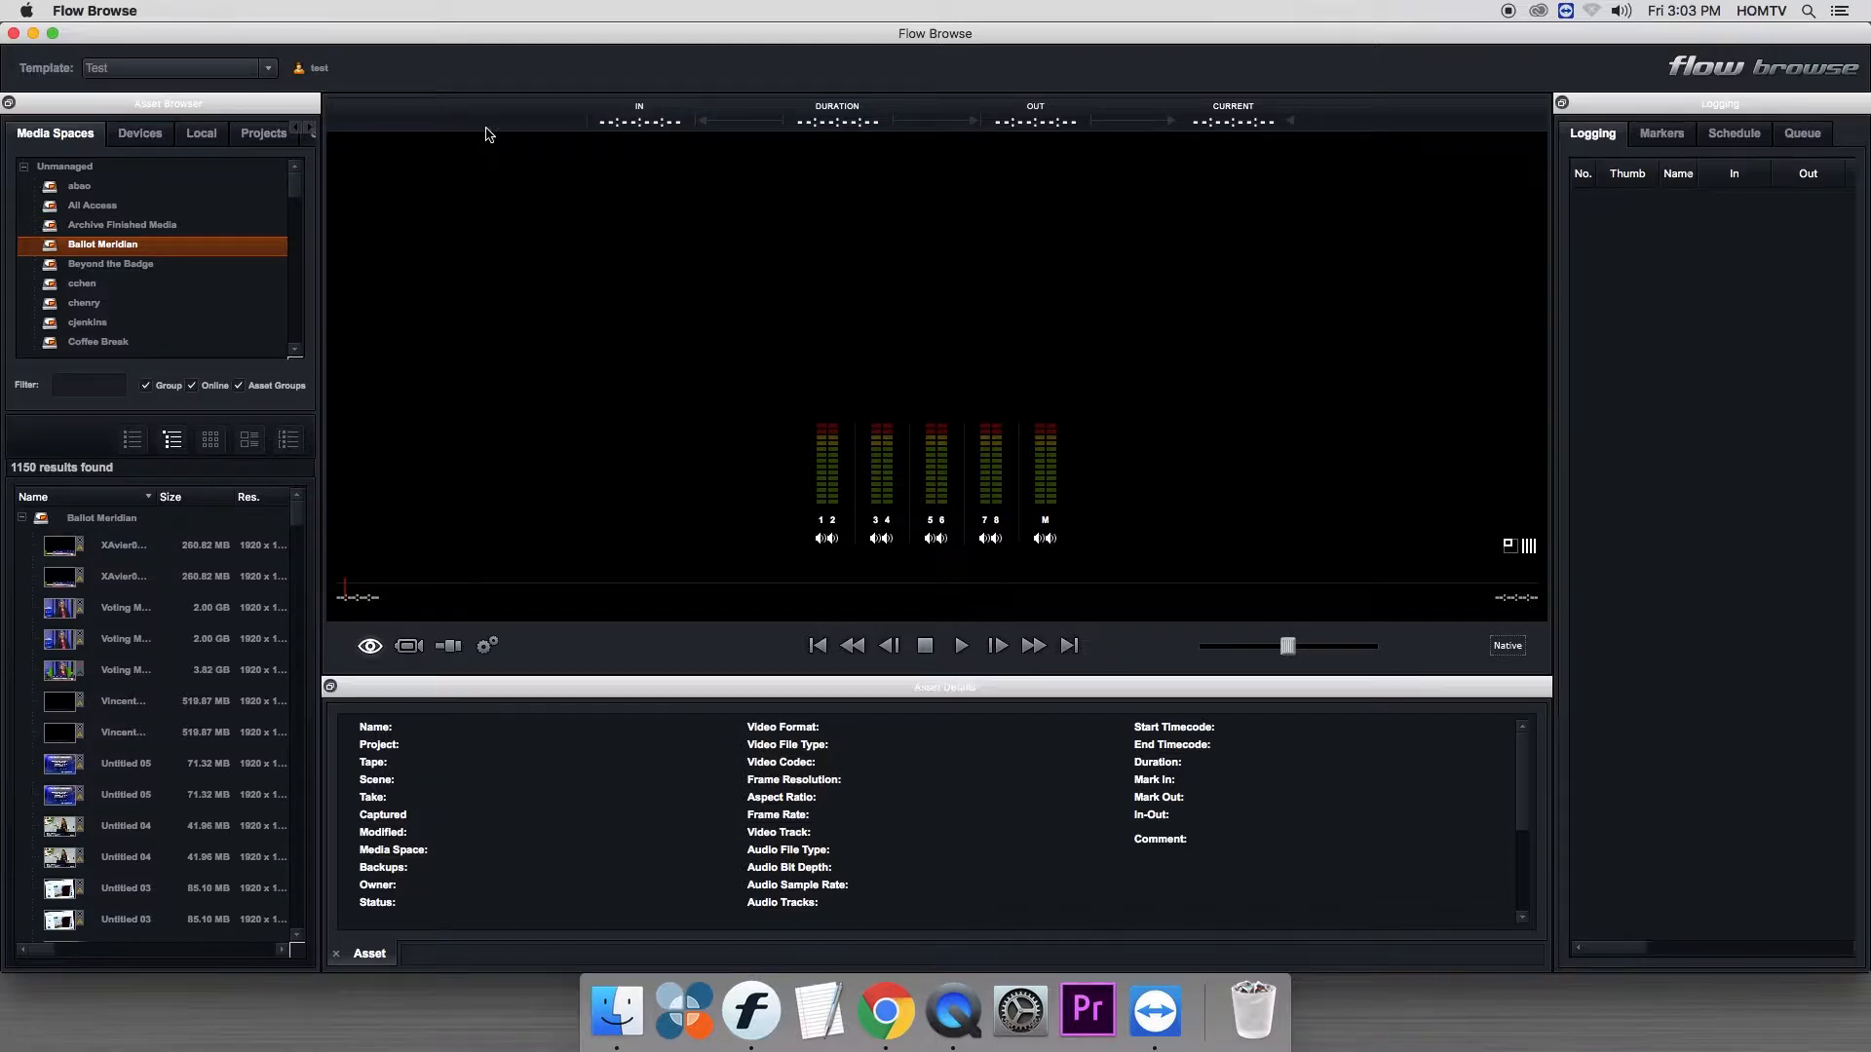
- Undock the Asset Details panel and place it as a floating window over the viewer
drag(502, 670, 336, 182)
drag(638, 475, 669, 844)
drag(351, 174, 402, 170)
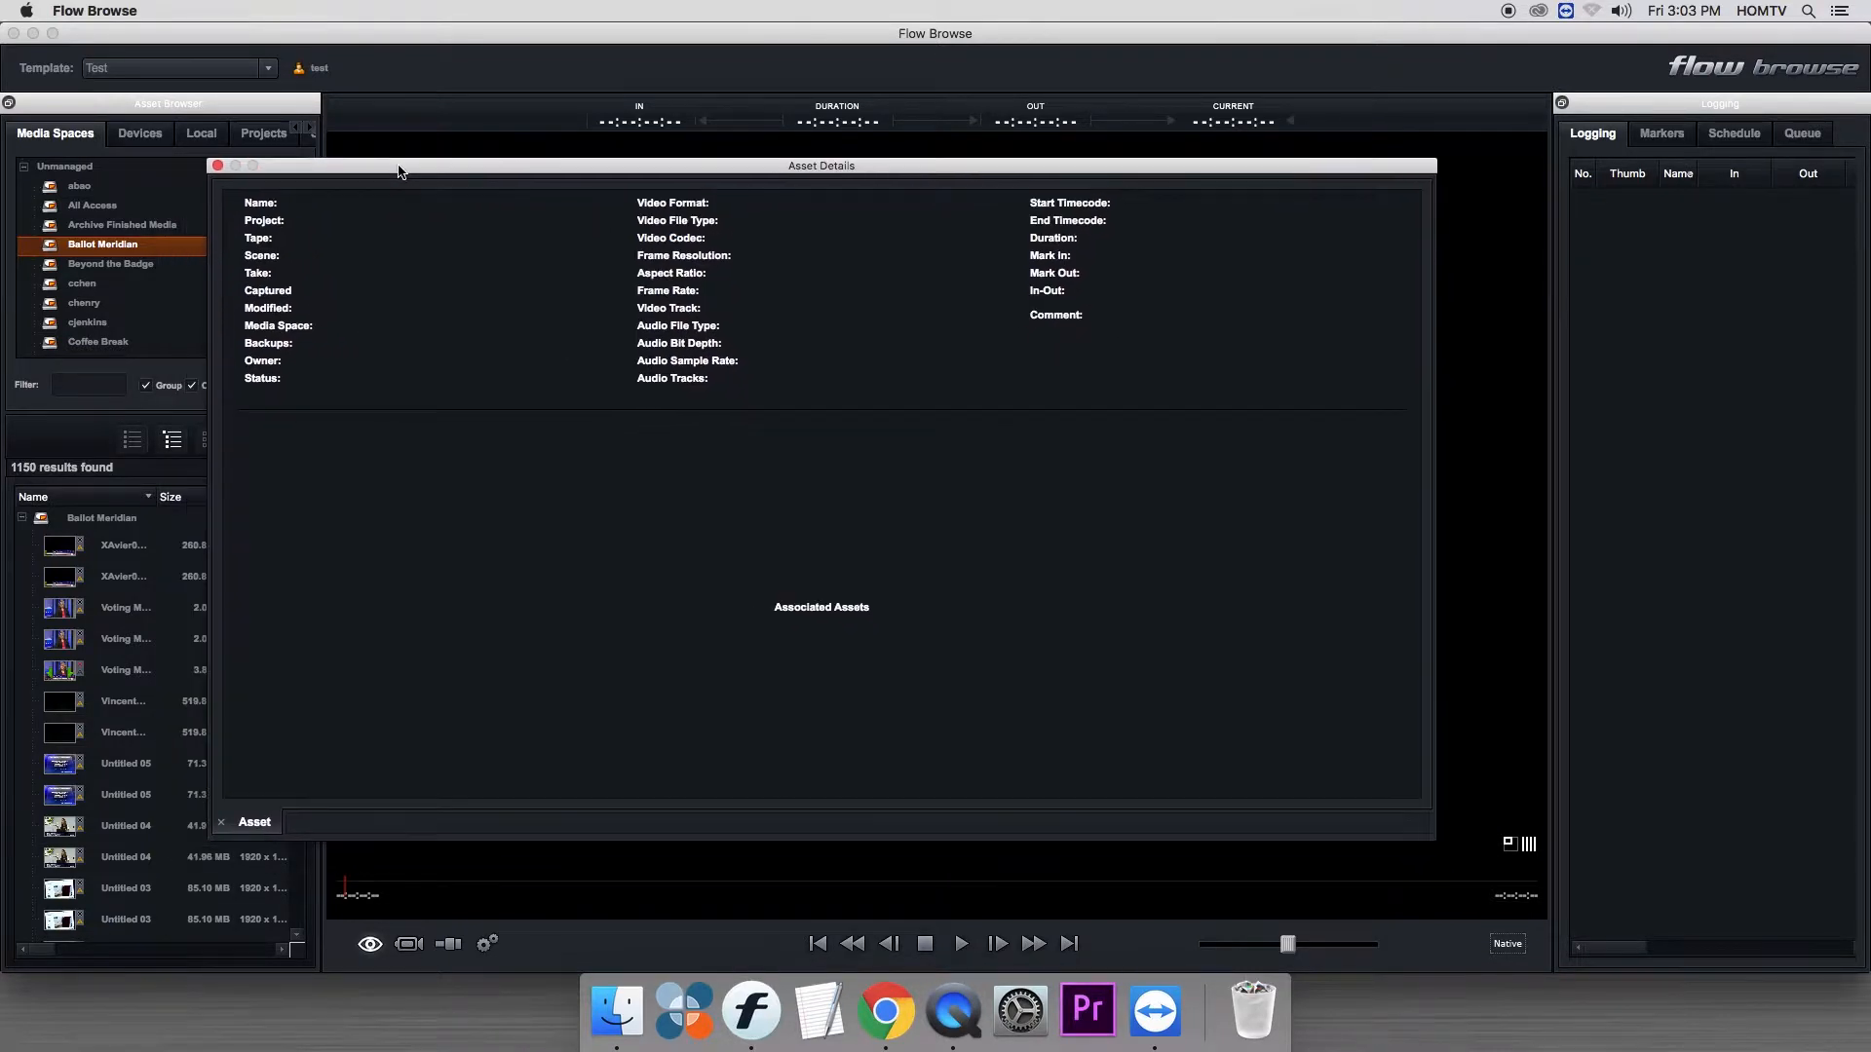
- Set the template to HOMTV Program and look through its metadata fields in Asset Details
click(253, 75)
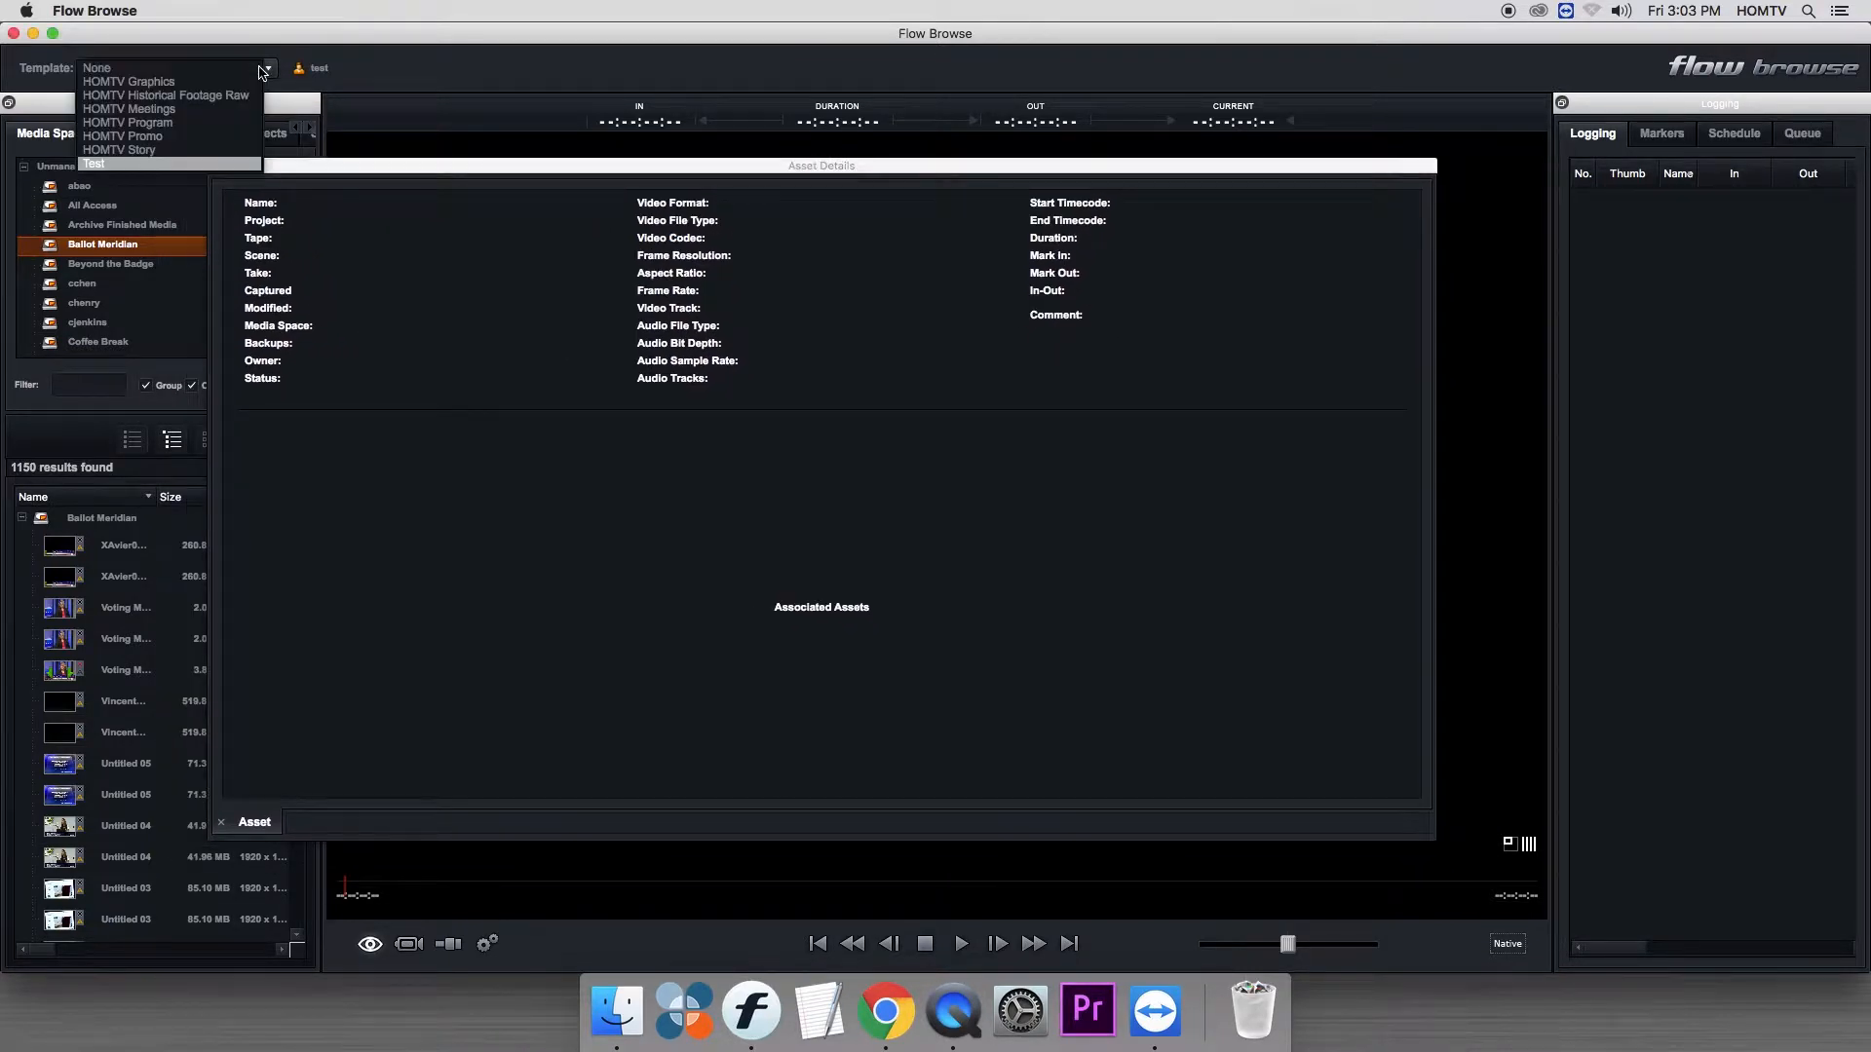
click(184, 125)
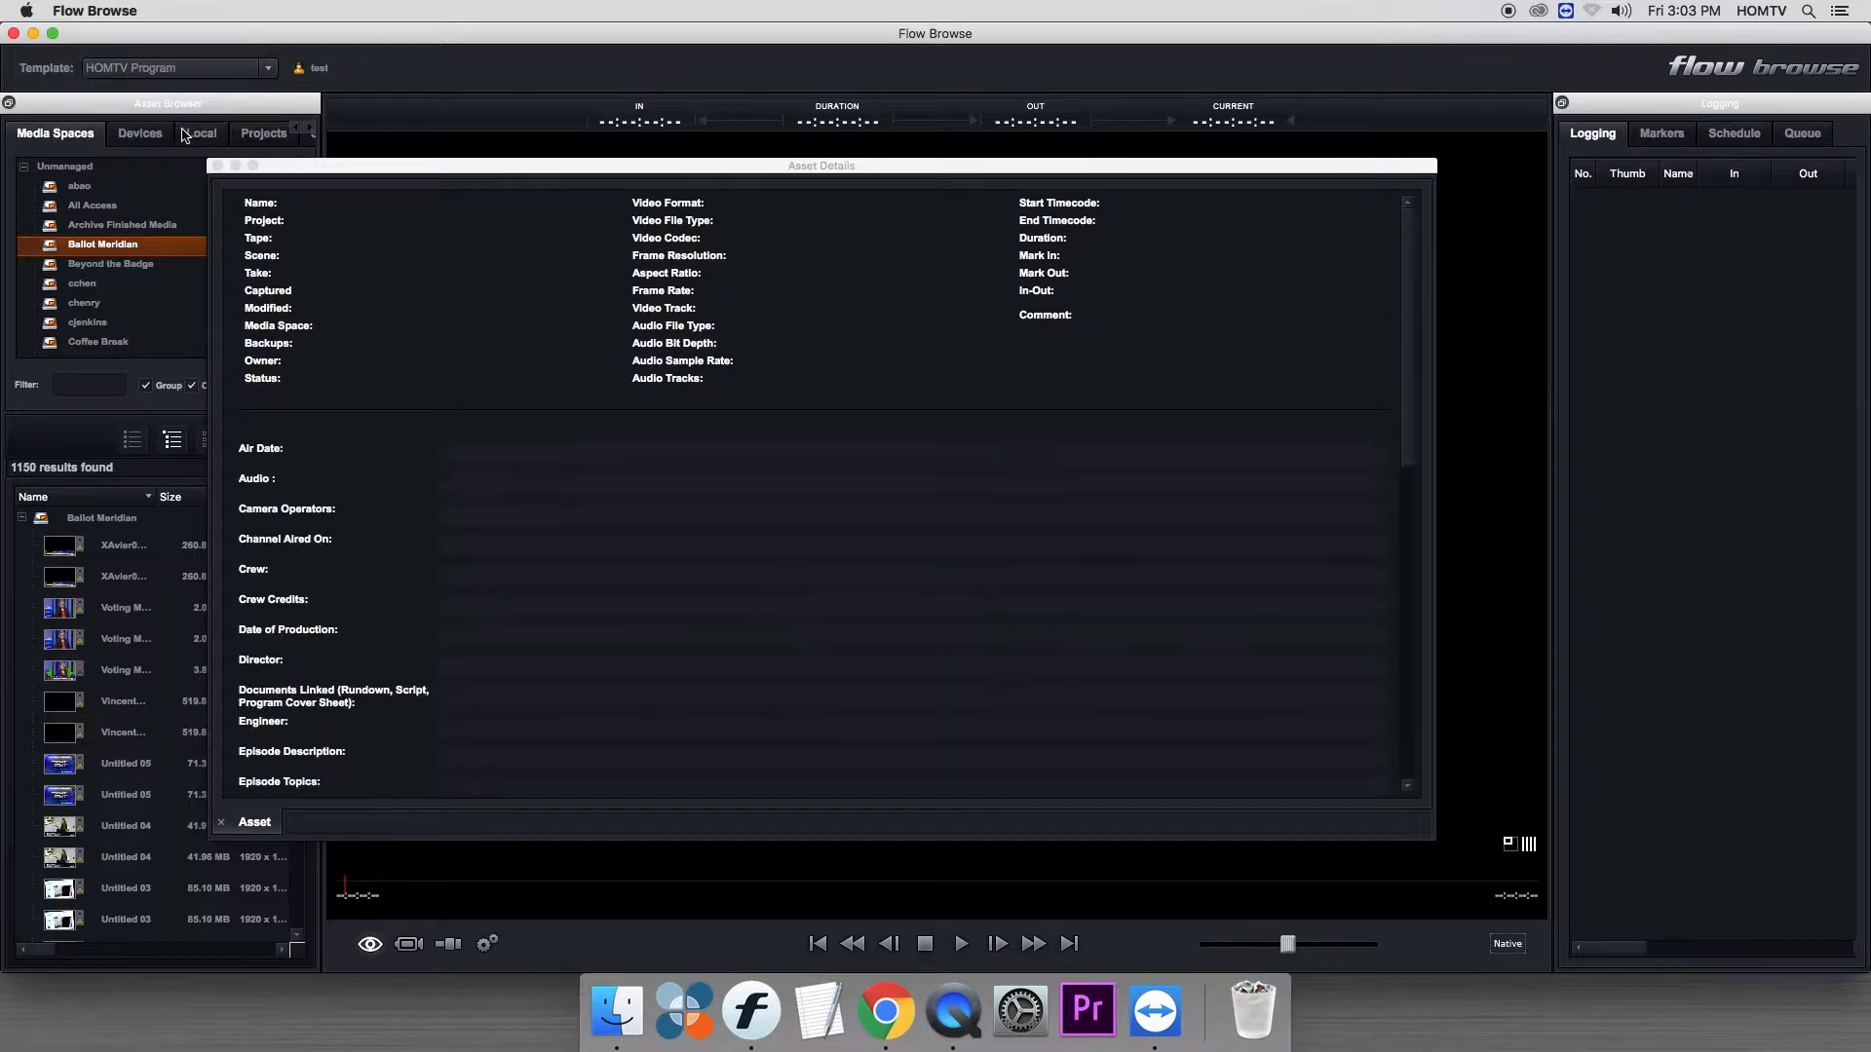
drag(1404, 261, 1407, 575)
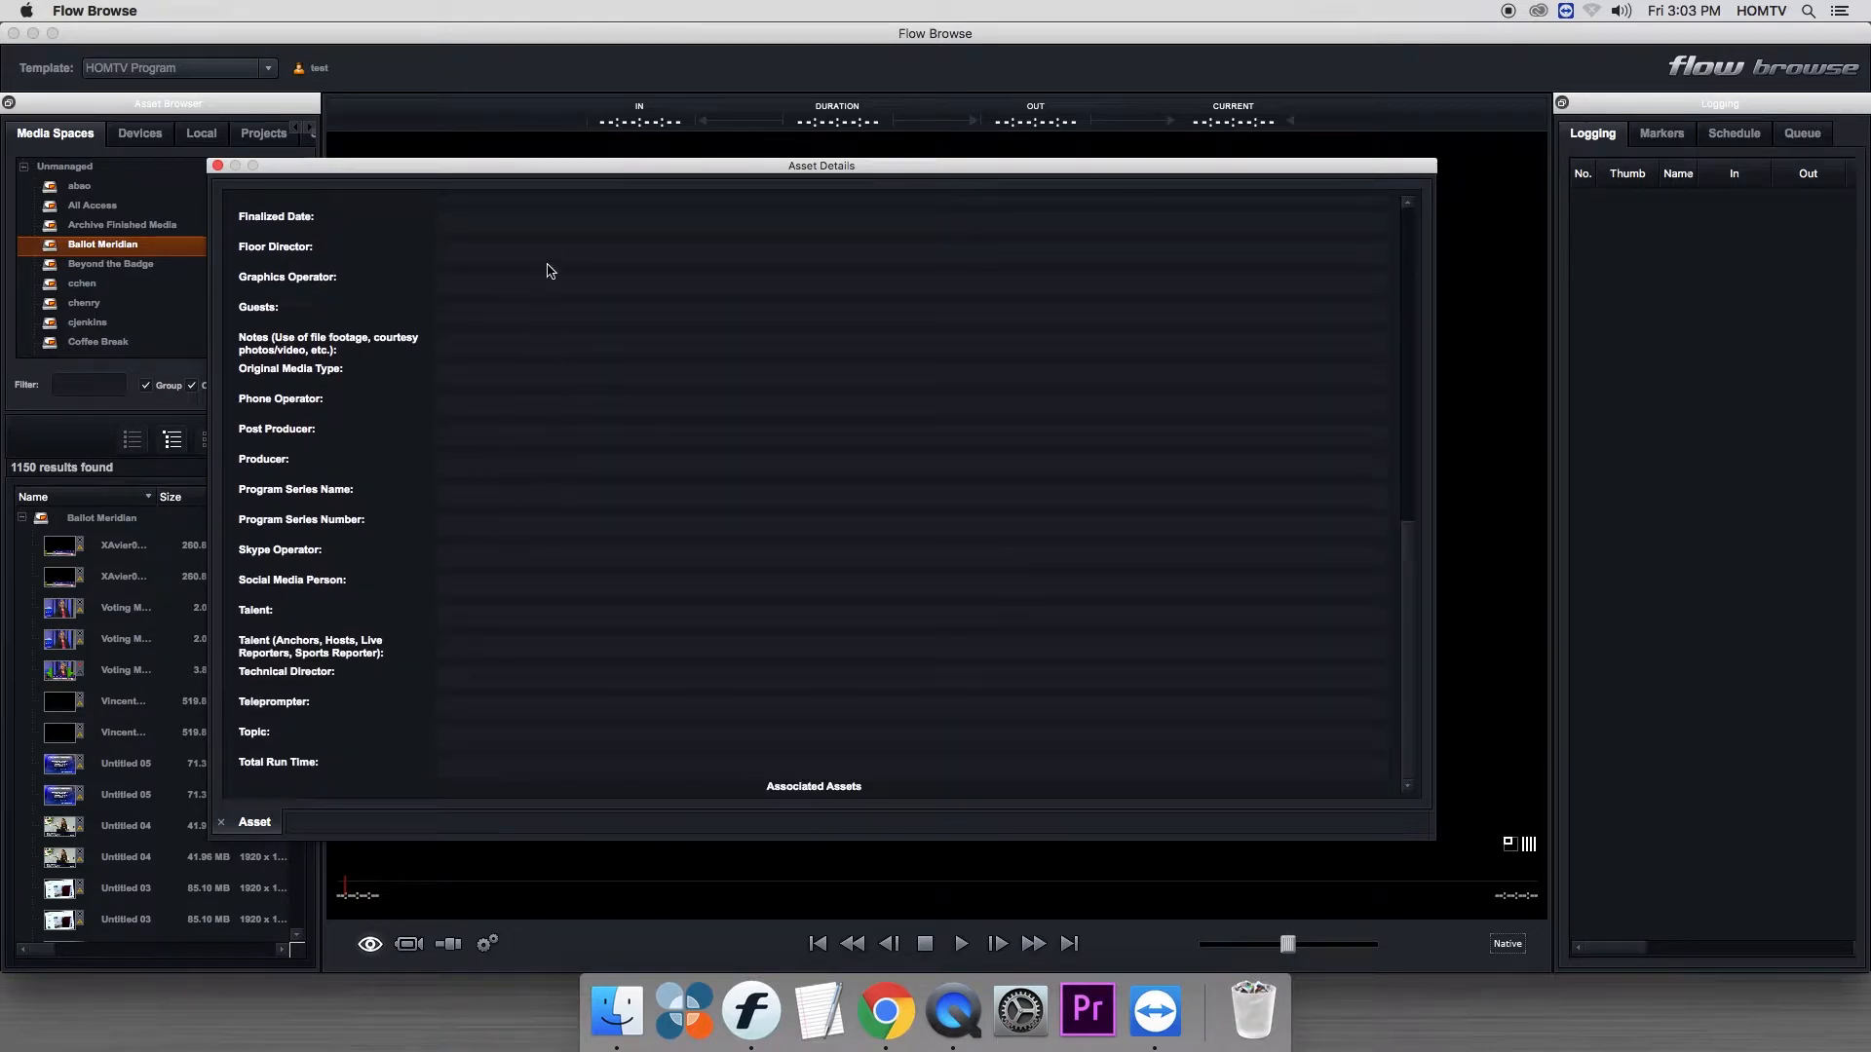
scroll(1407, 330, up, 10)
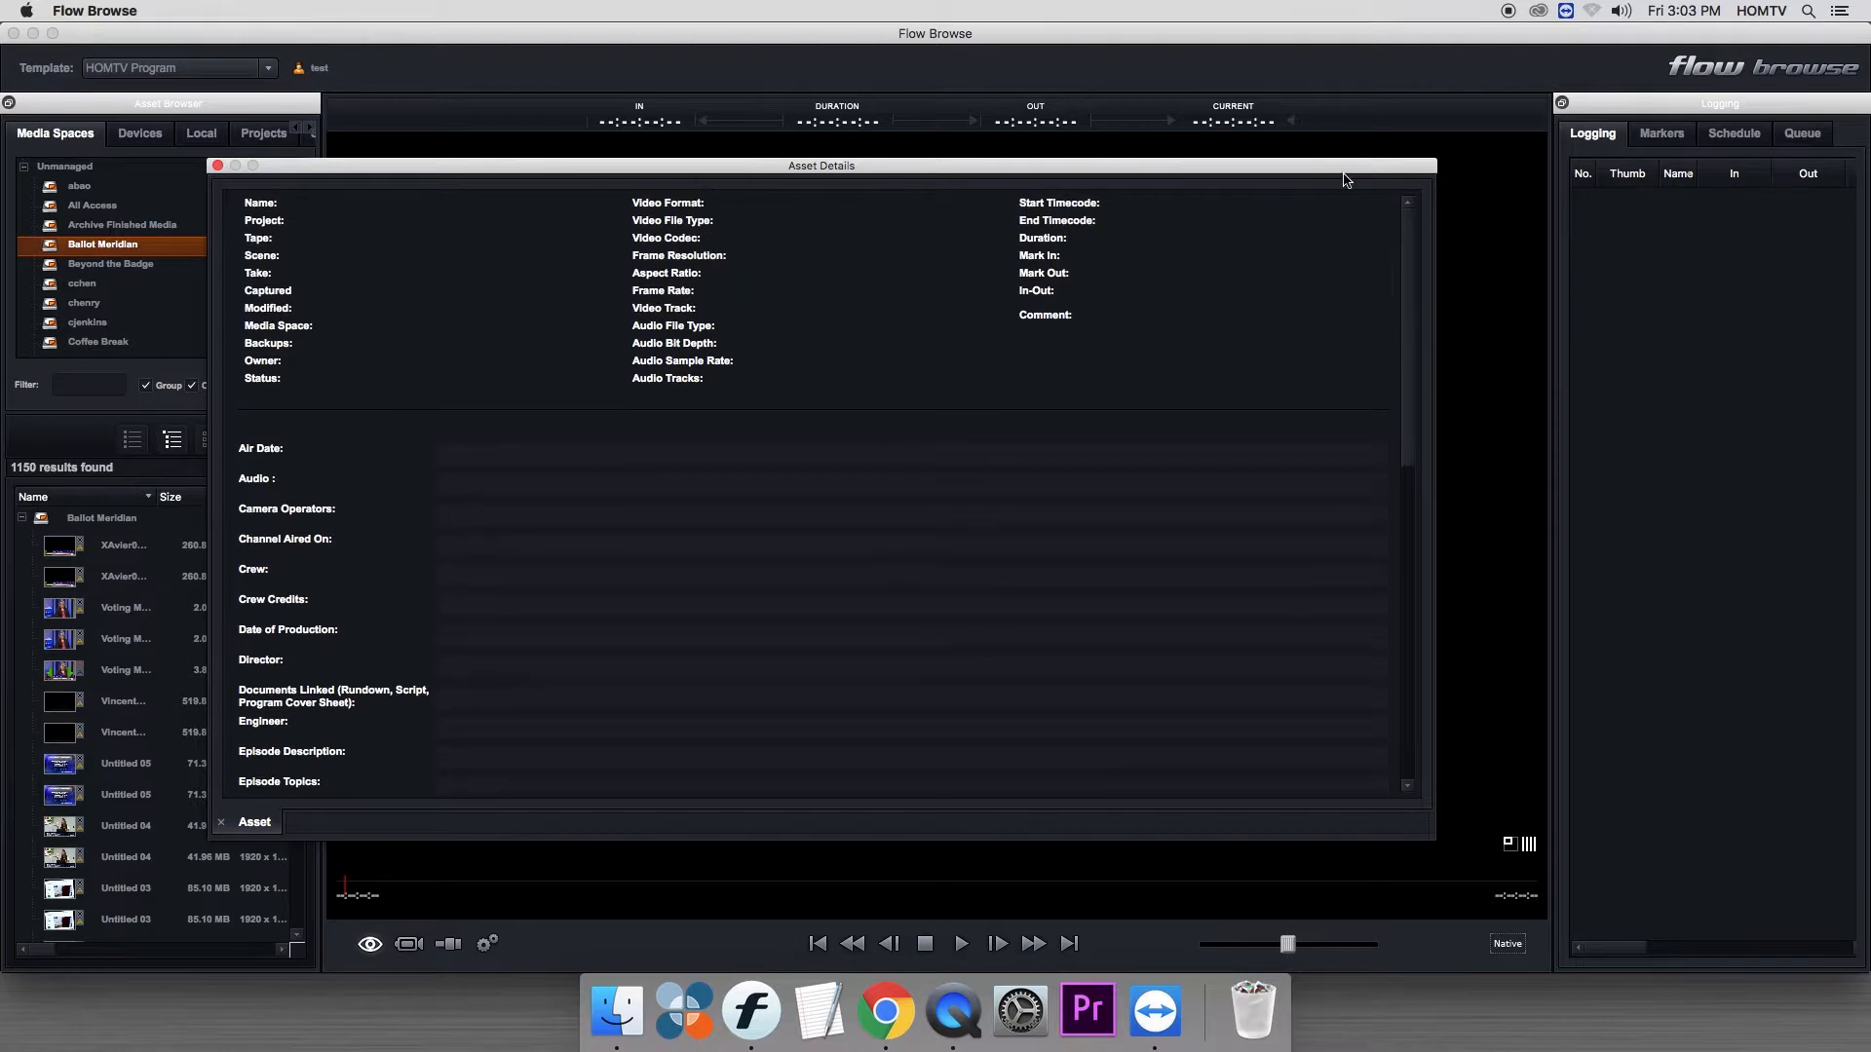
- Close the floating Asset Details window and reset the workspace layout
drag(841, 165, 1255, 232)
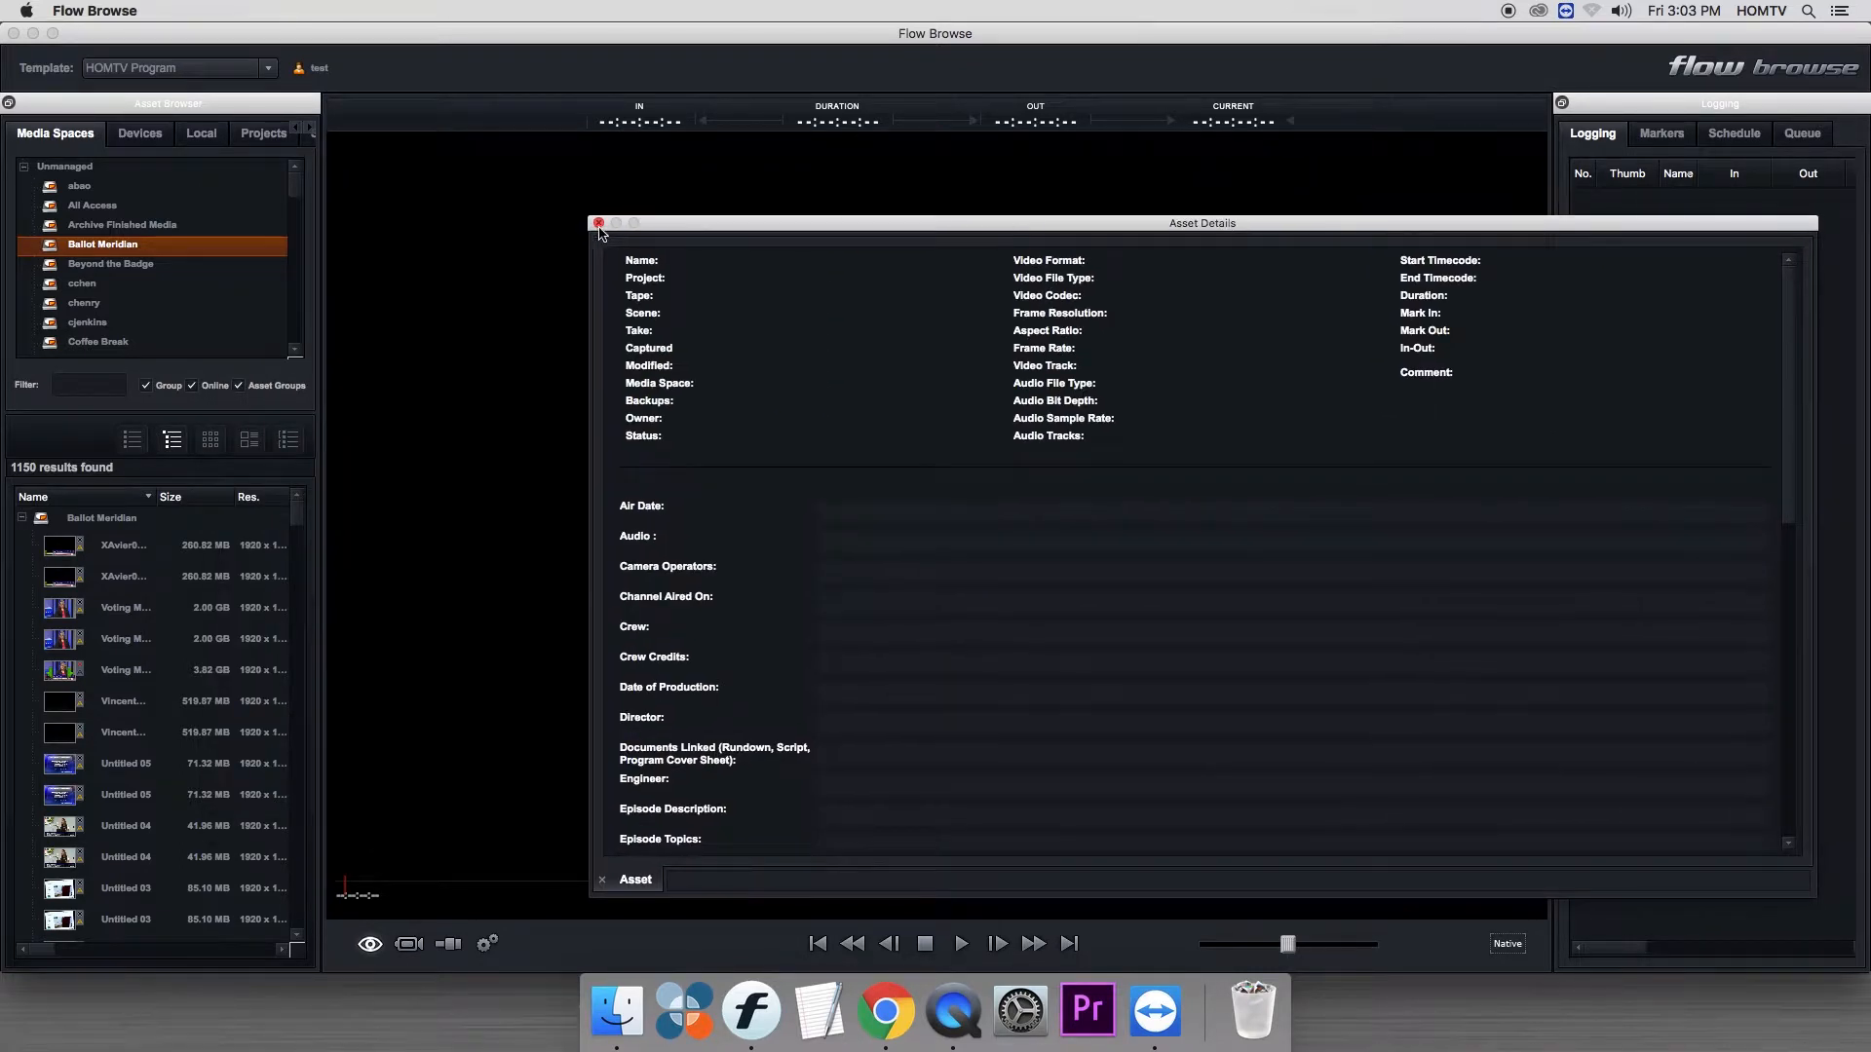
click(598, 224)
right_click(506, 74)
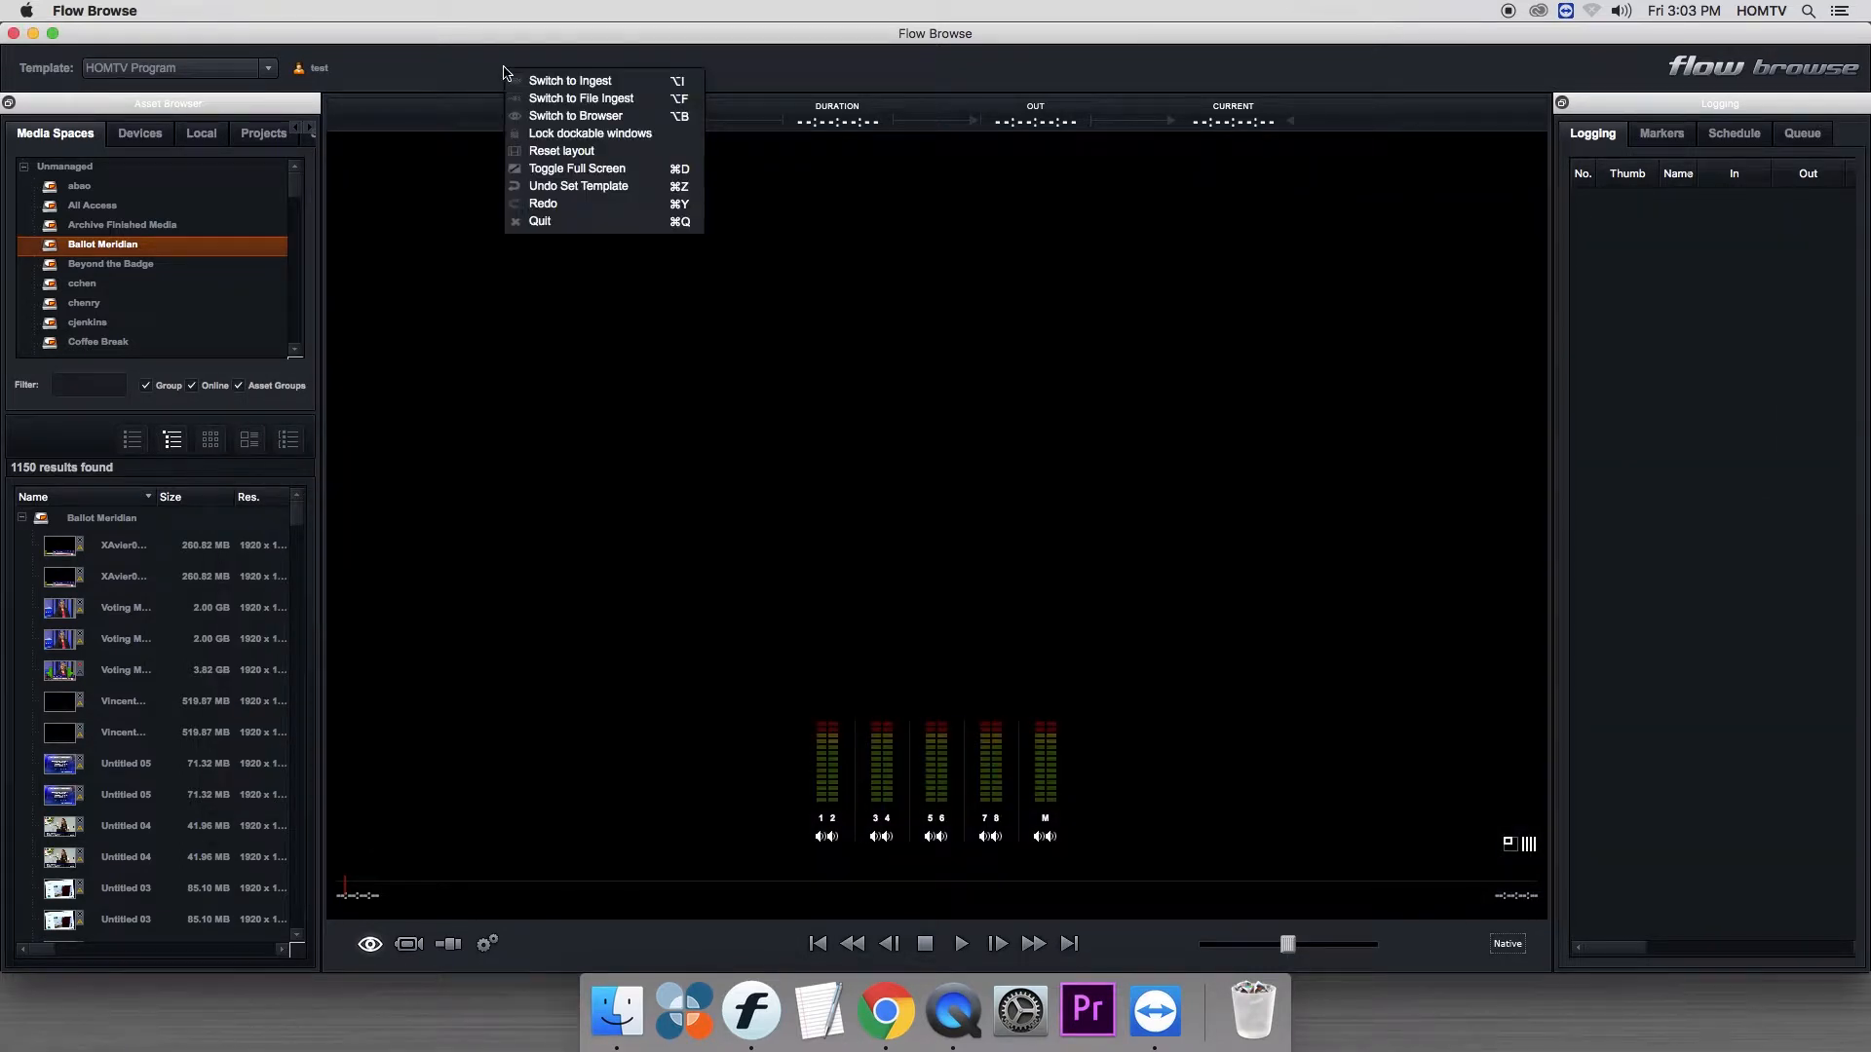
click(562, 152)
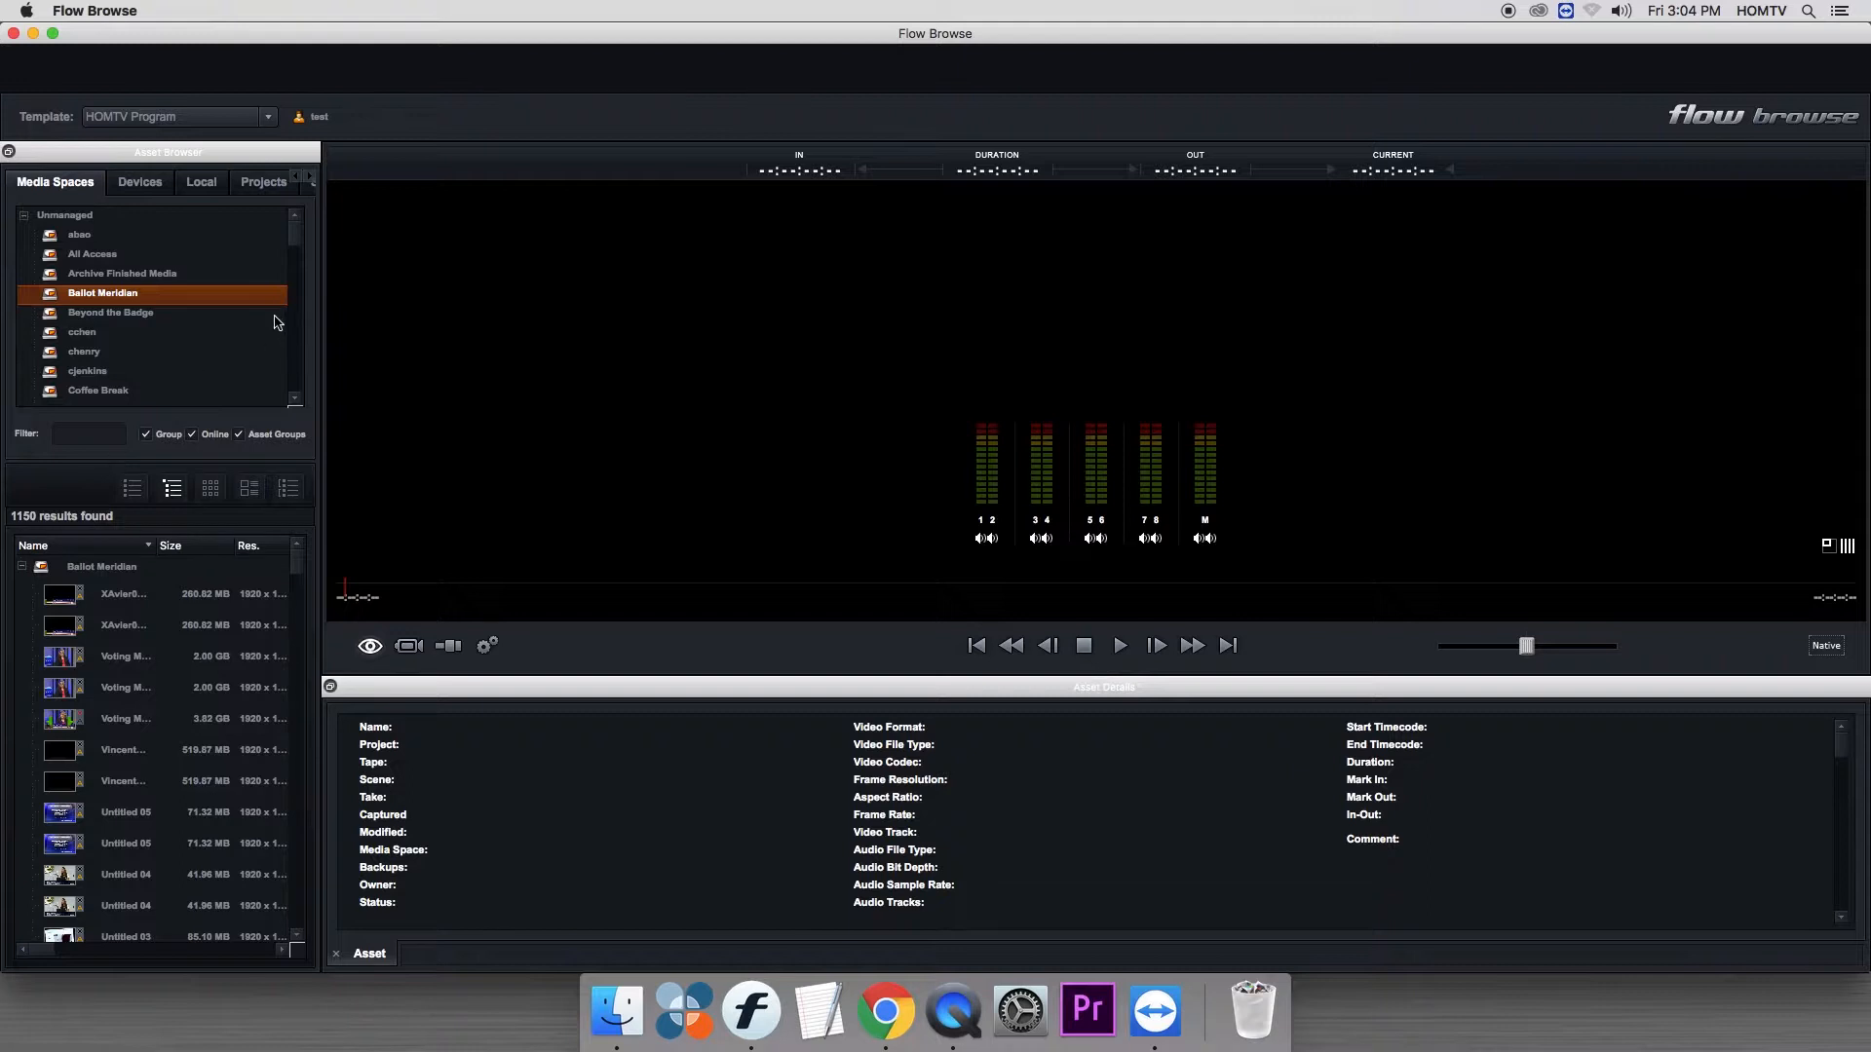
- Load the IOA7 clip from the 2018 folder of the Inside Okemos Athletics media space
drag(293, 243, 290, 279)
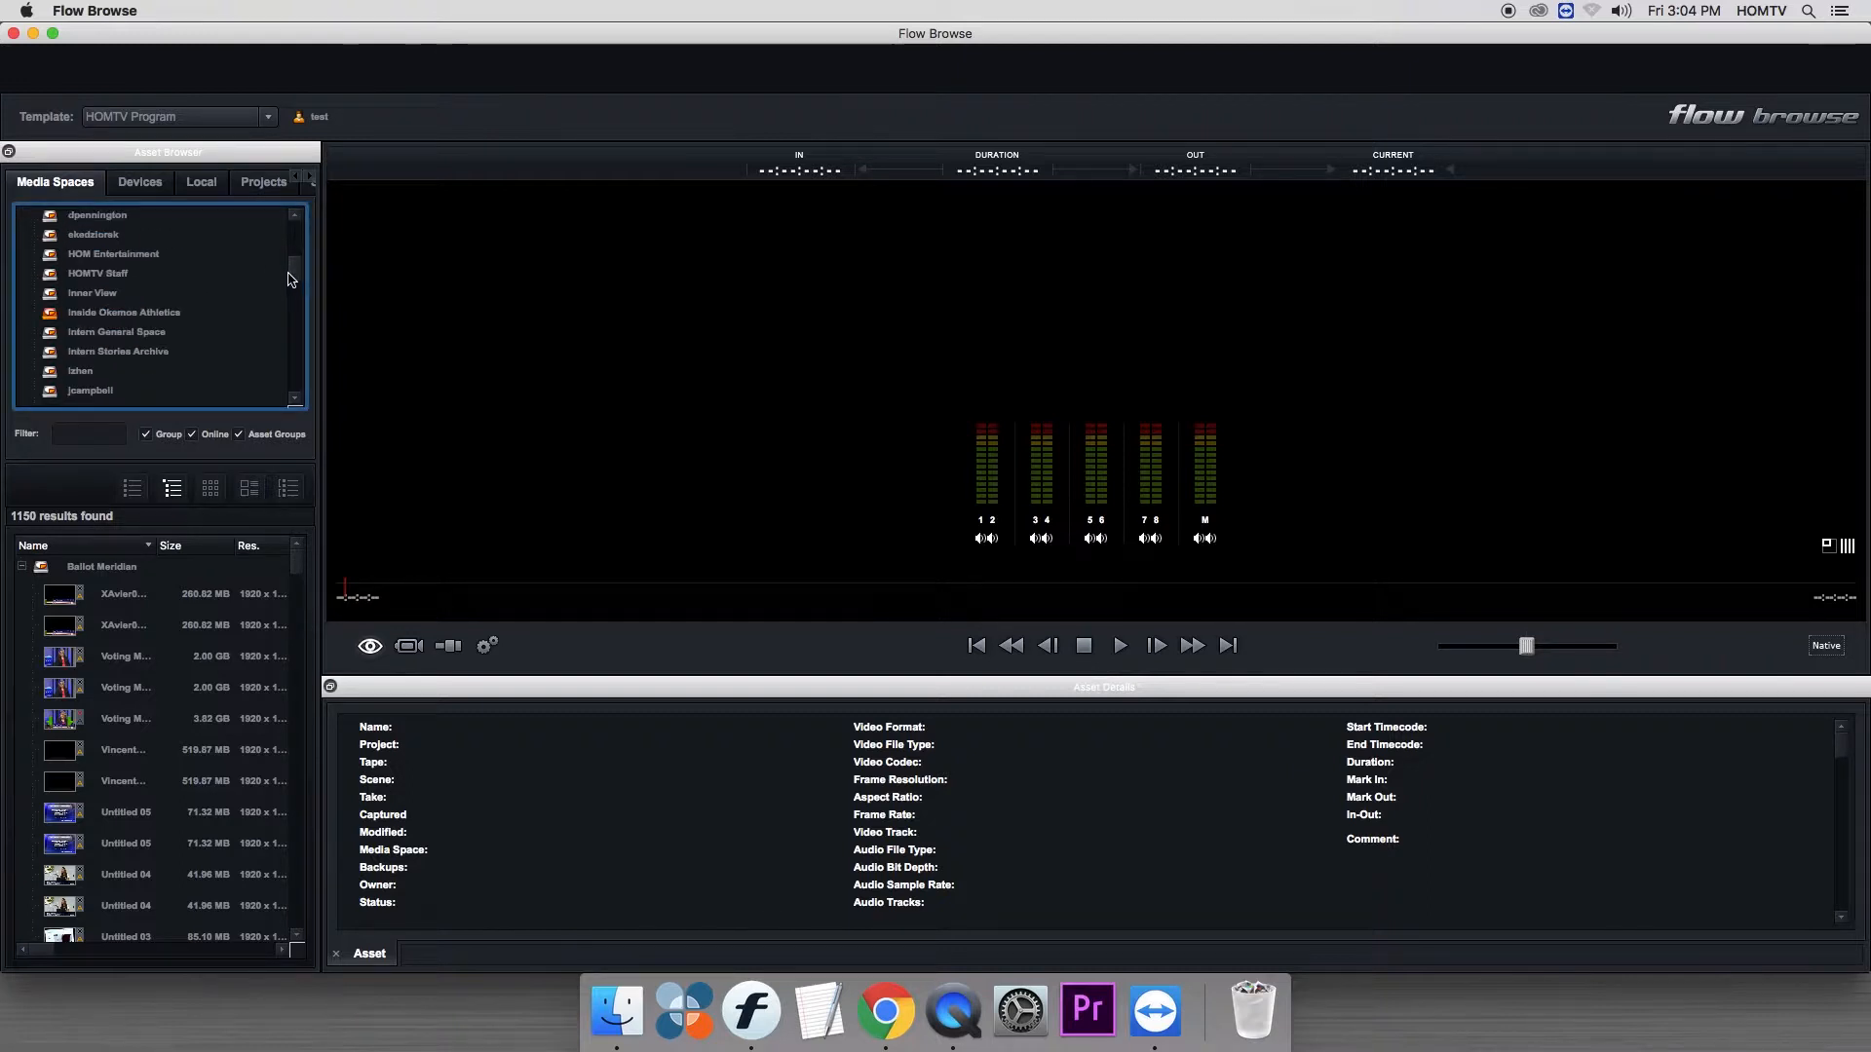
click(45, 318)
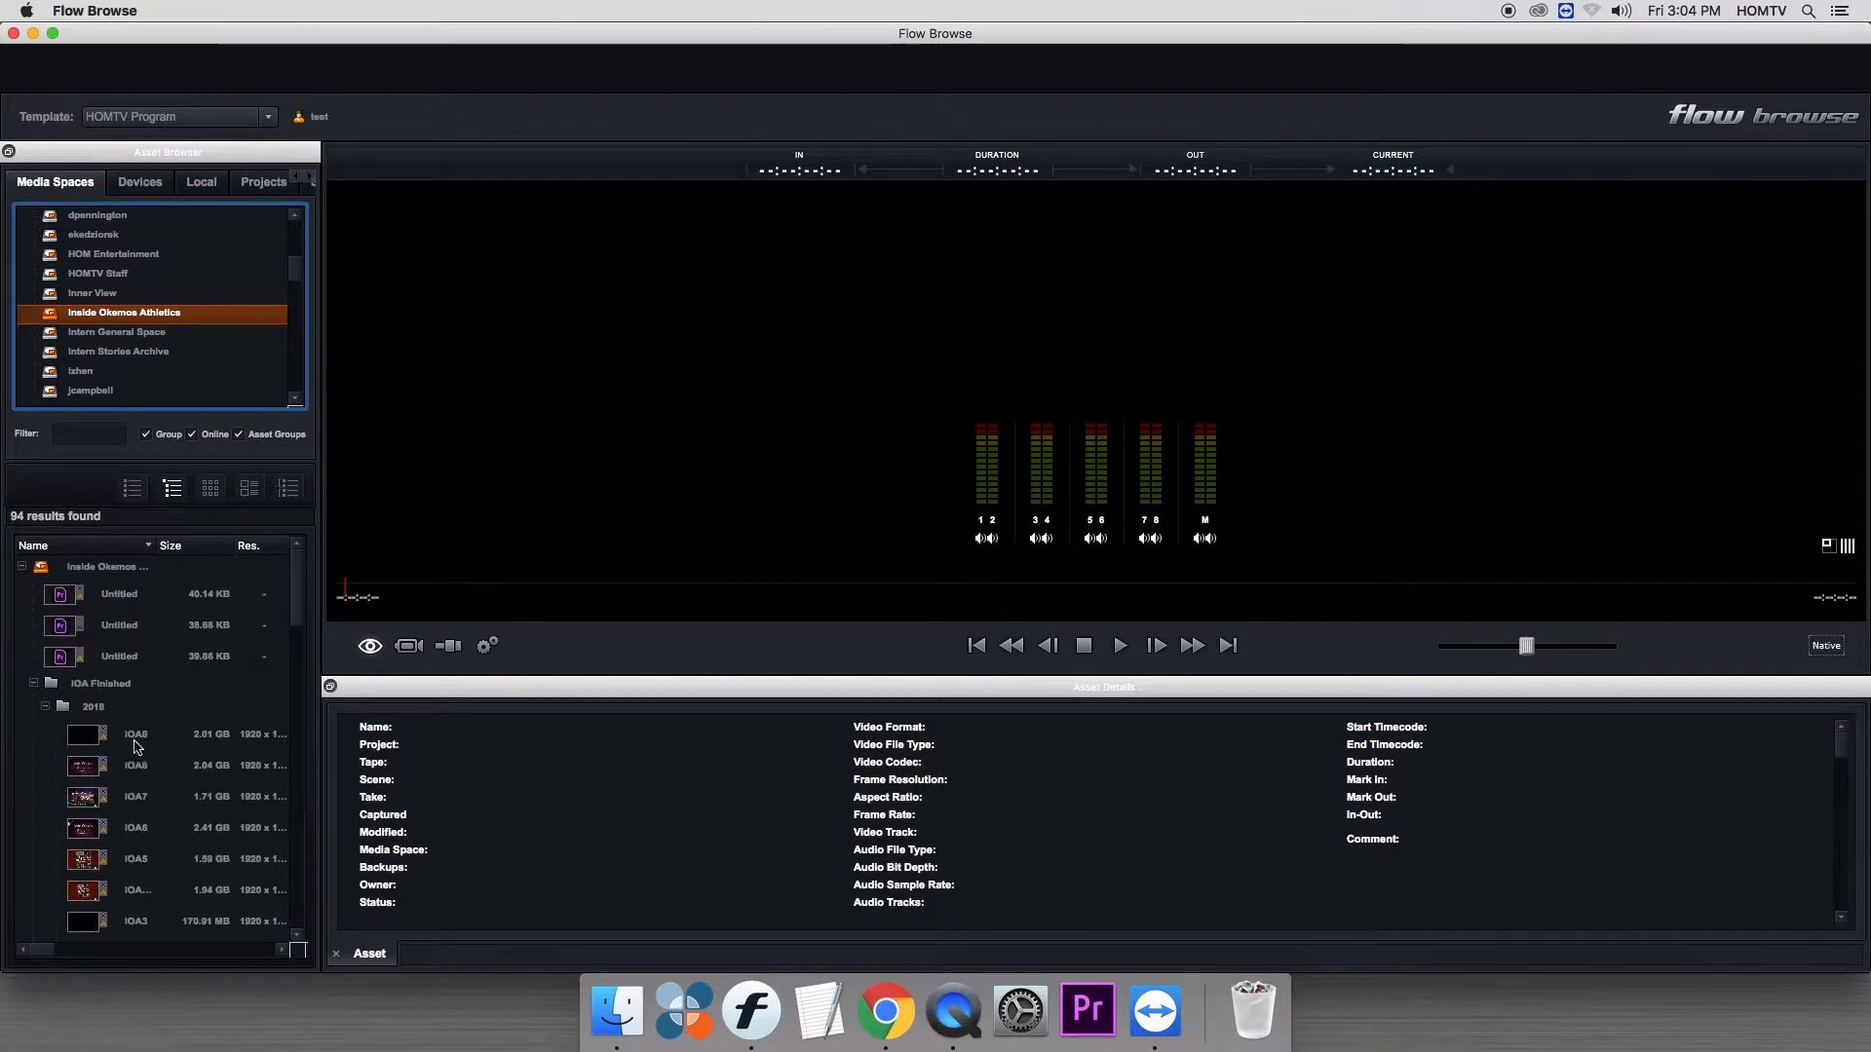
click(82, 801)
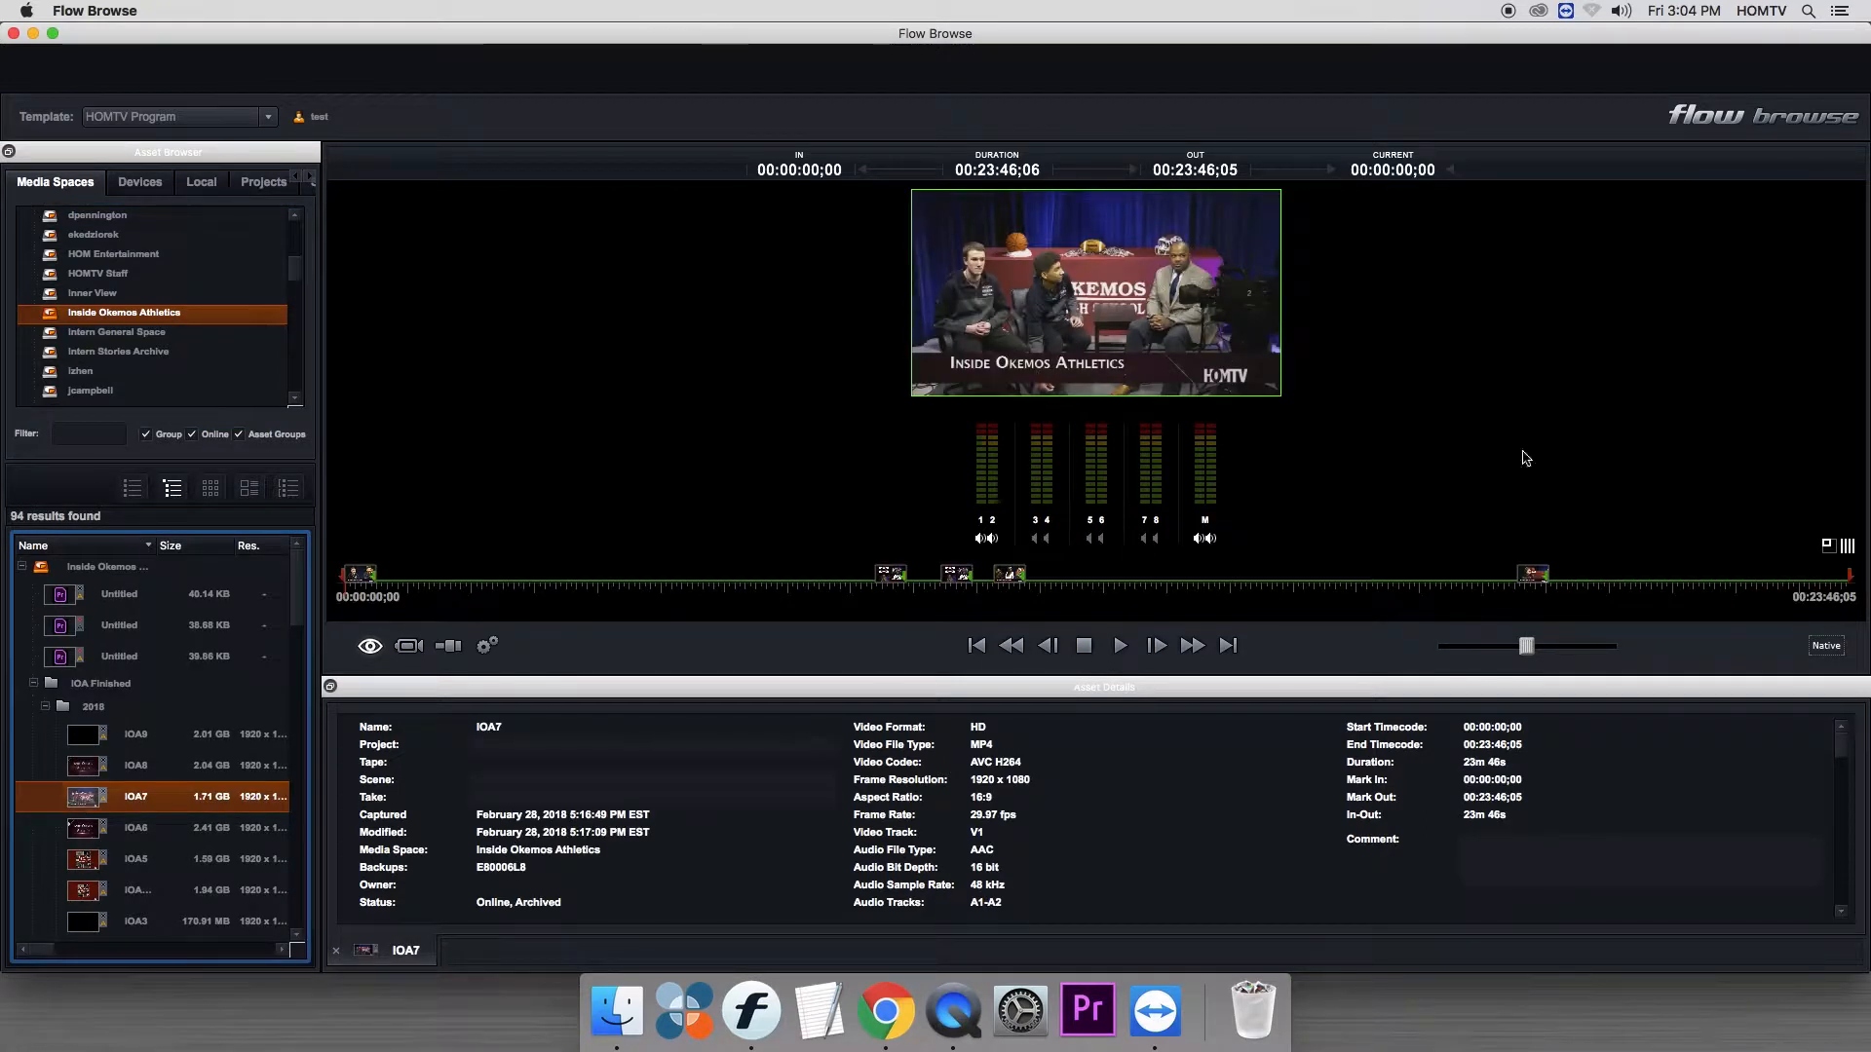
- Scrub through the IOA7 clip on the timeline, ending at about 00:06:03
drag(445, 588, 670, 587)
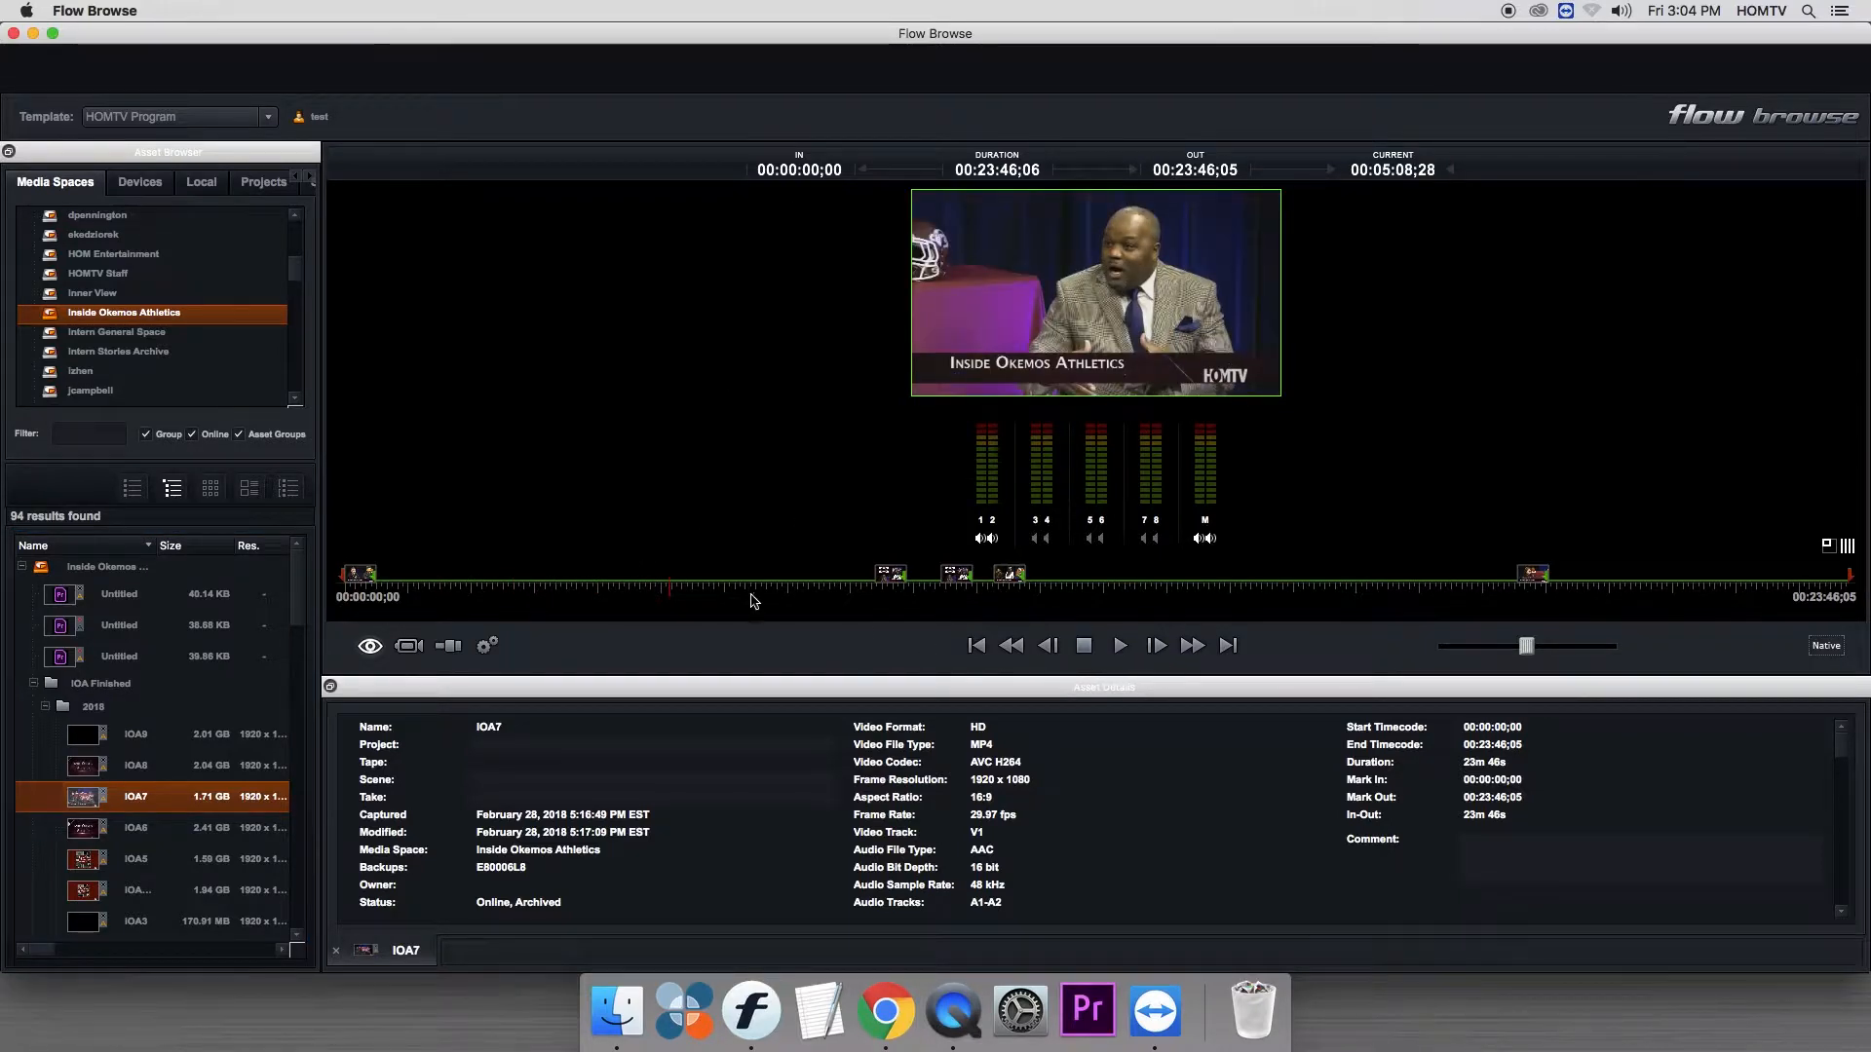
mouse_move(614, 590)
mouse_down()
mouse_move(1293, 590)
mouse_move(617, 619)
mouse_up()
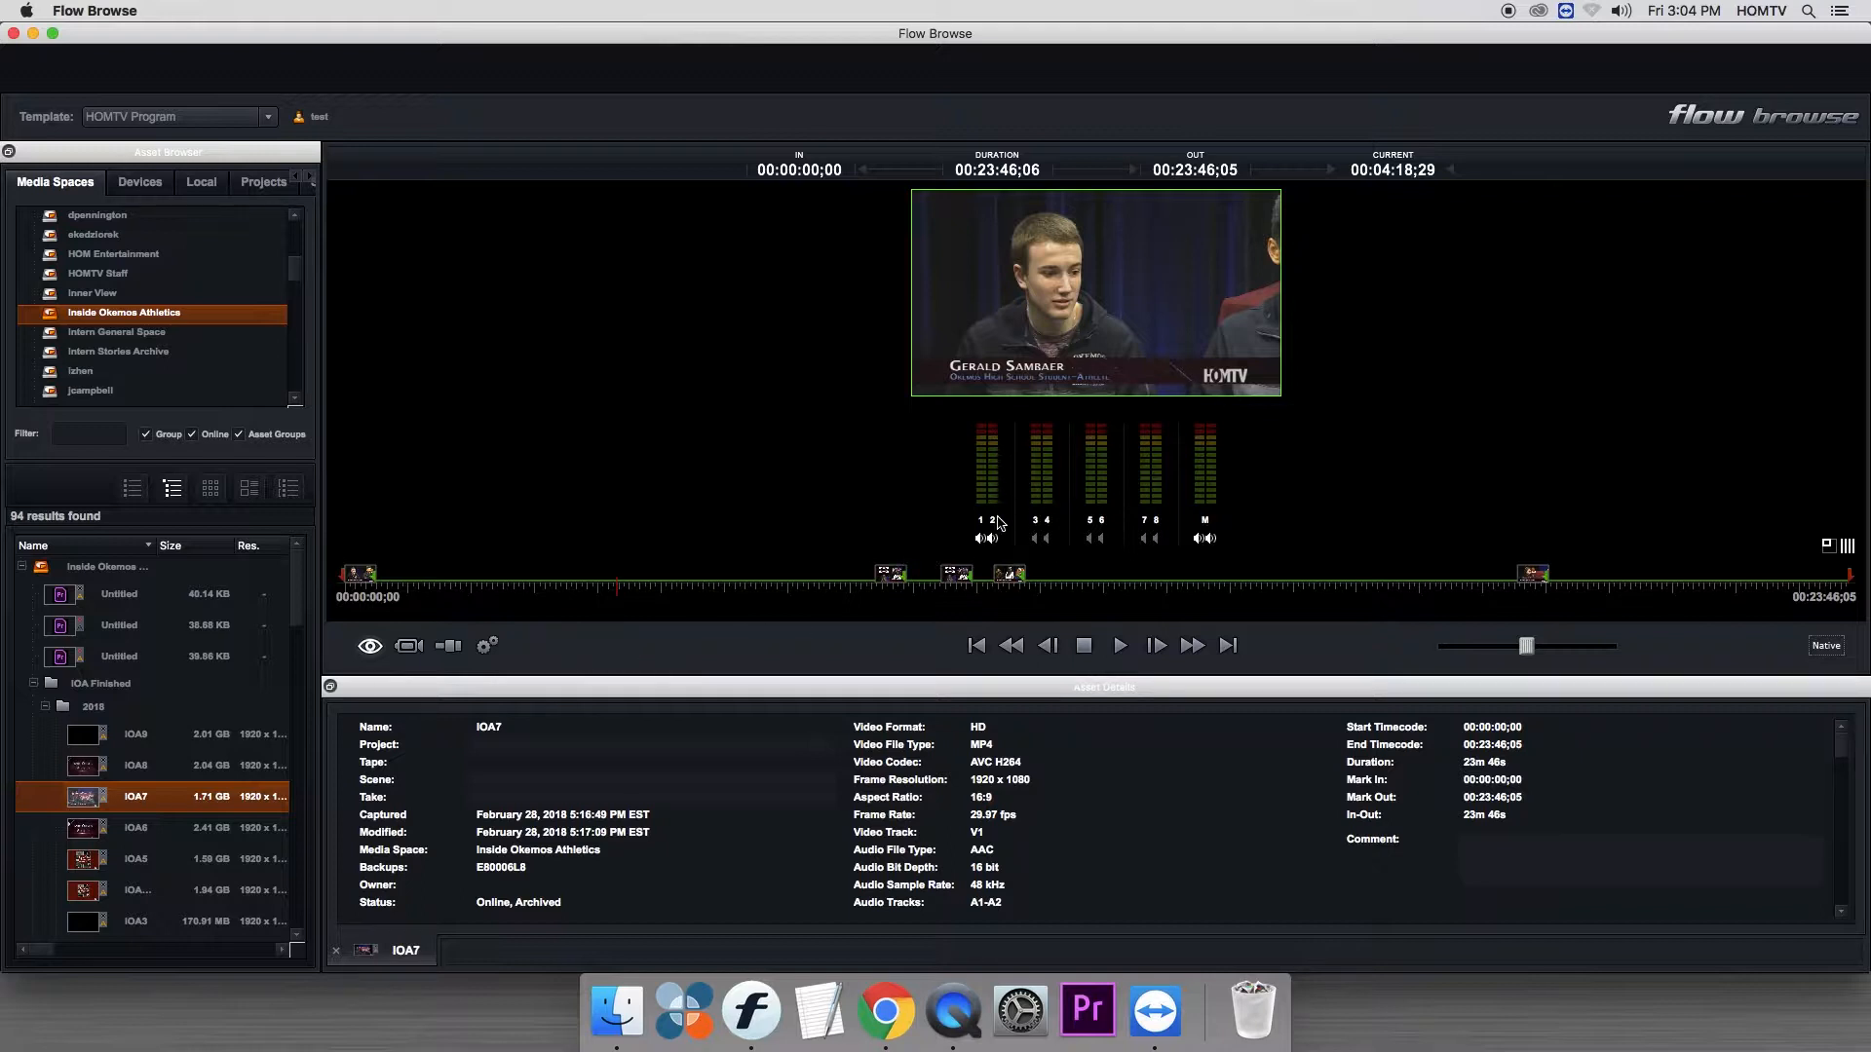
click(723, 590)
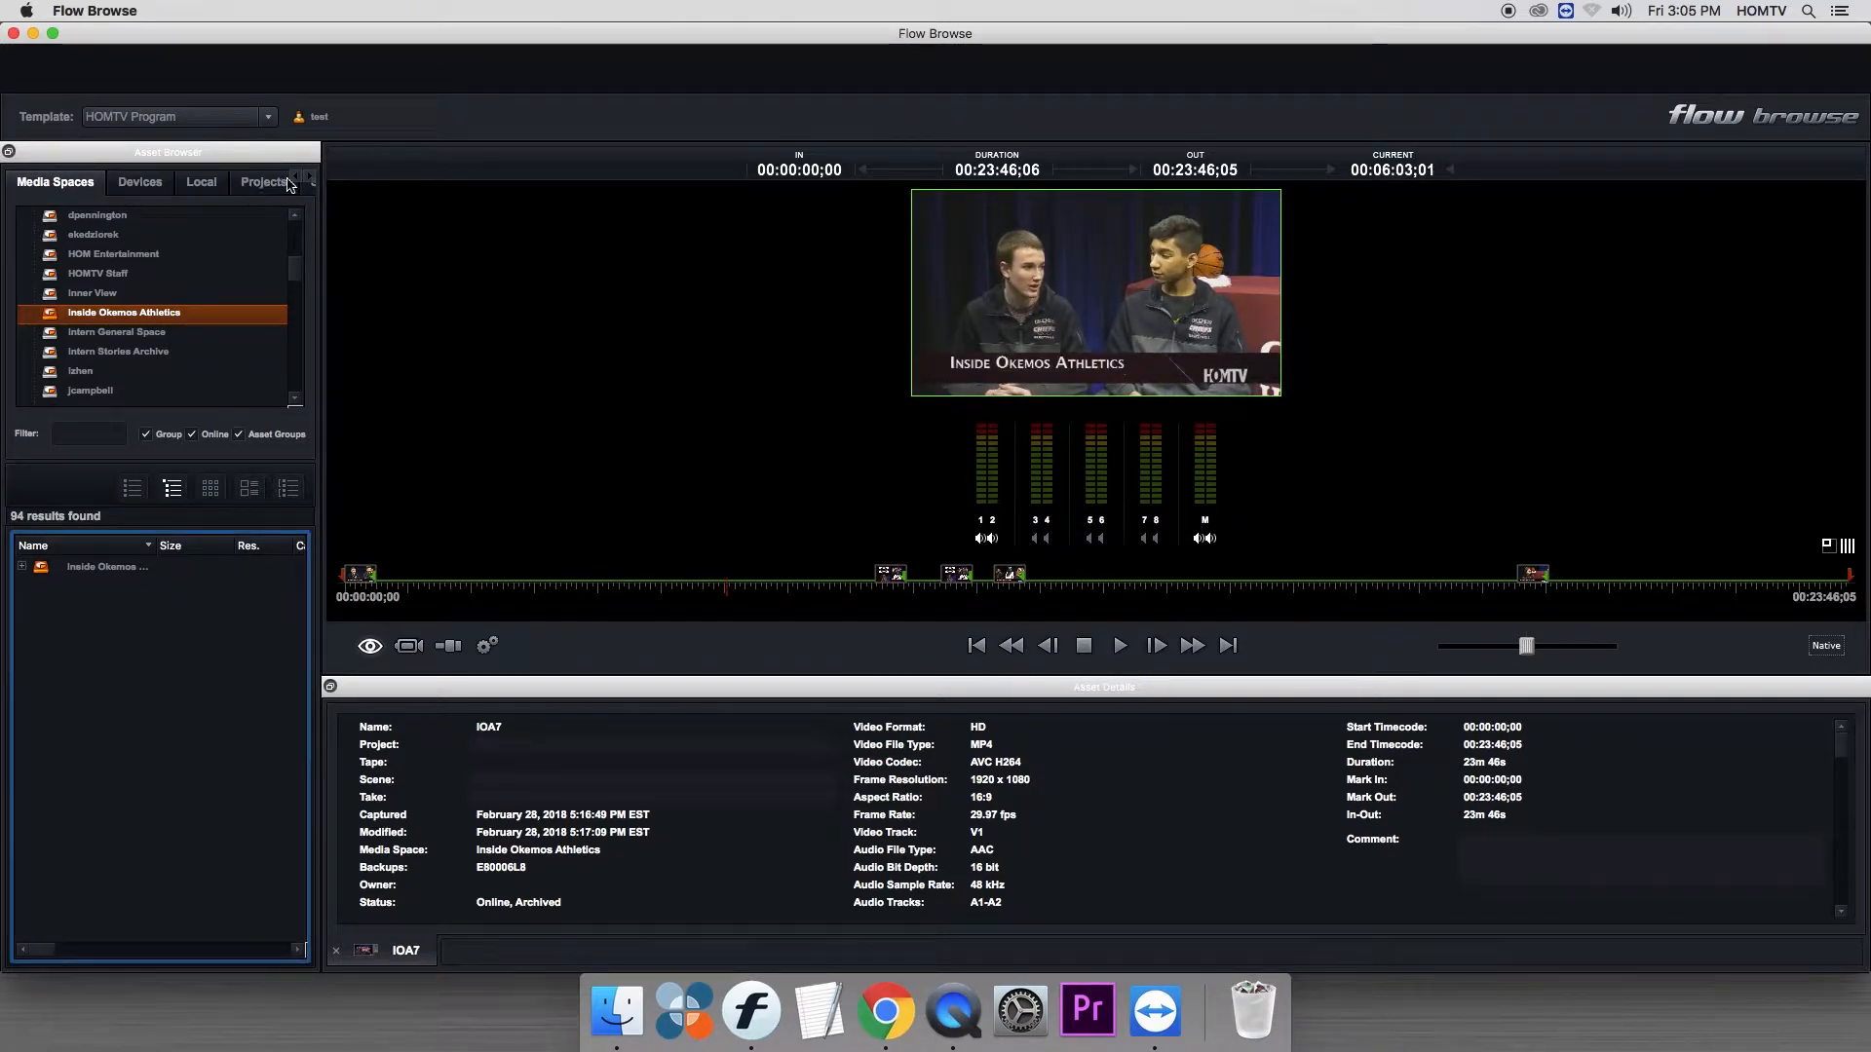
- View the Devices, Local and Projects sources and widen the Asset Browser until all its sections show
click(128, 186)
click(199, 185)
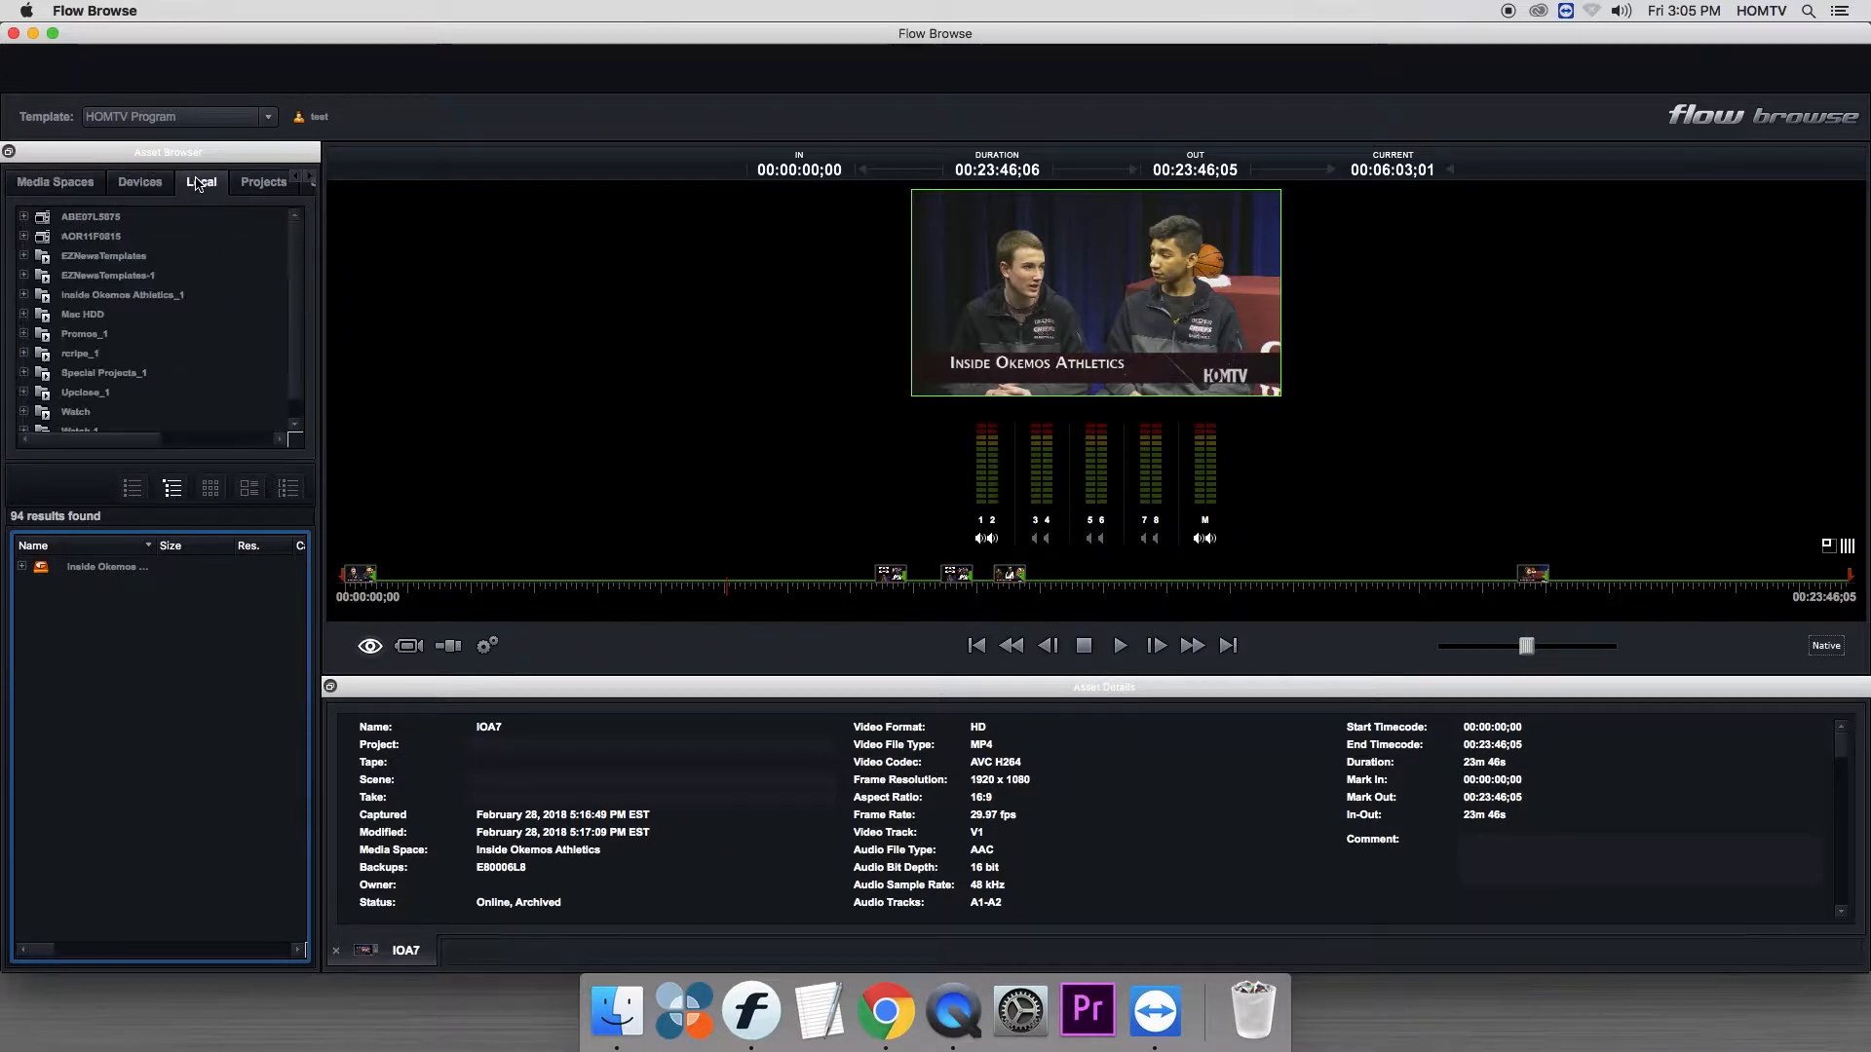
click(250, 185)
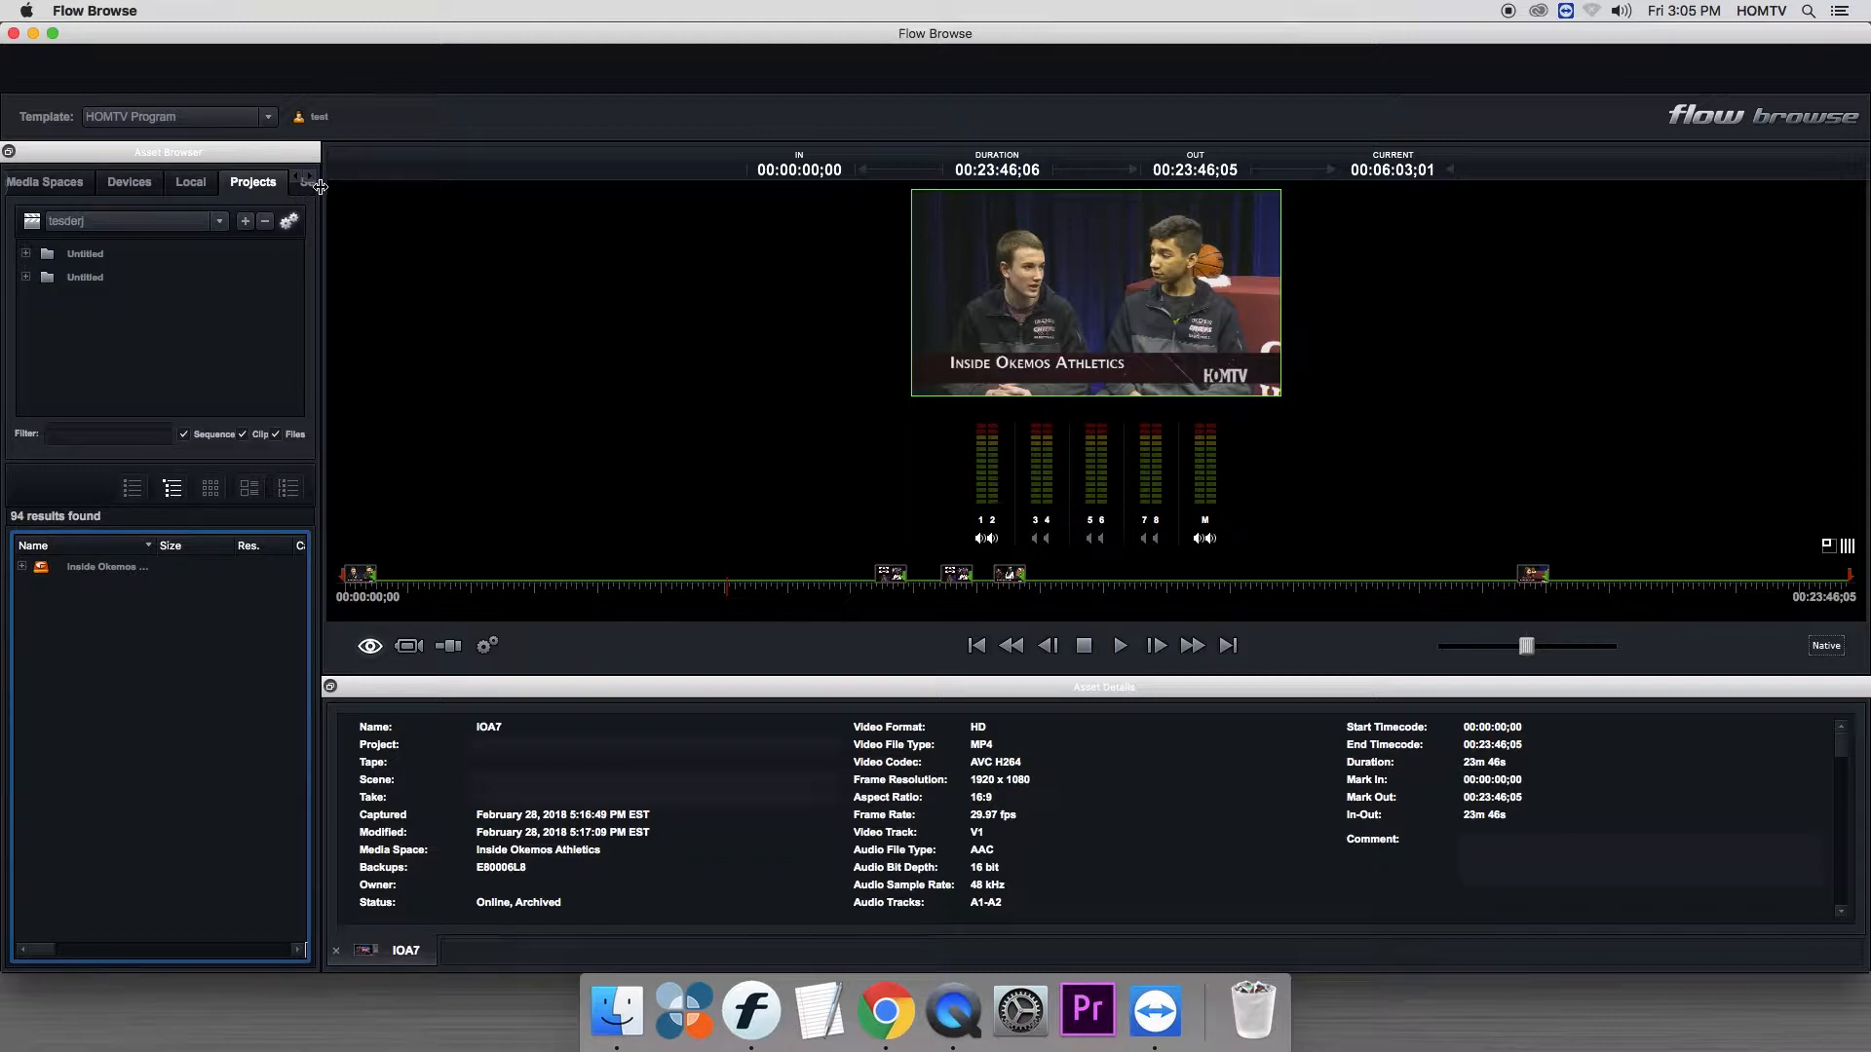
drag(328, 186, 432, 186)
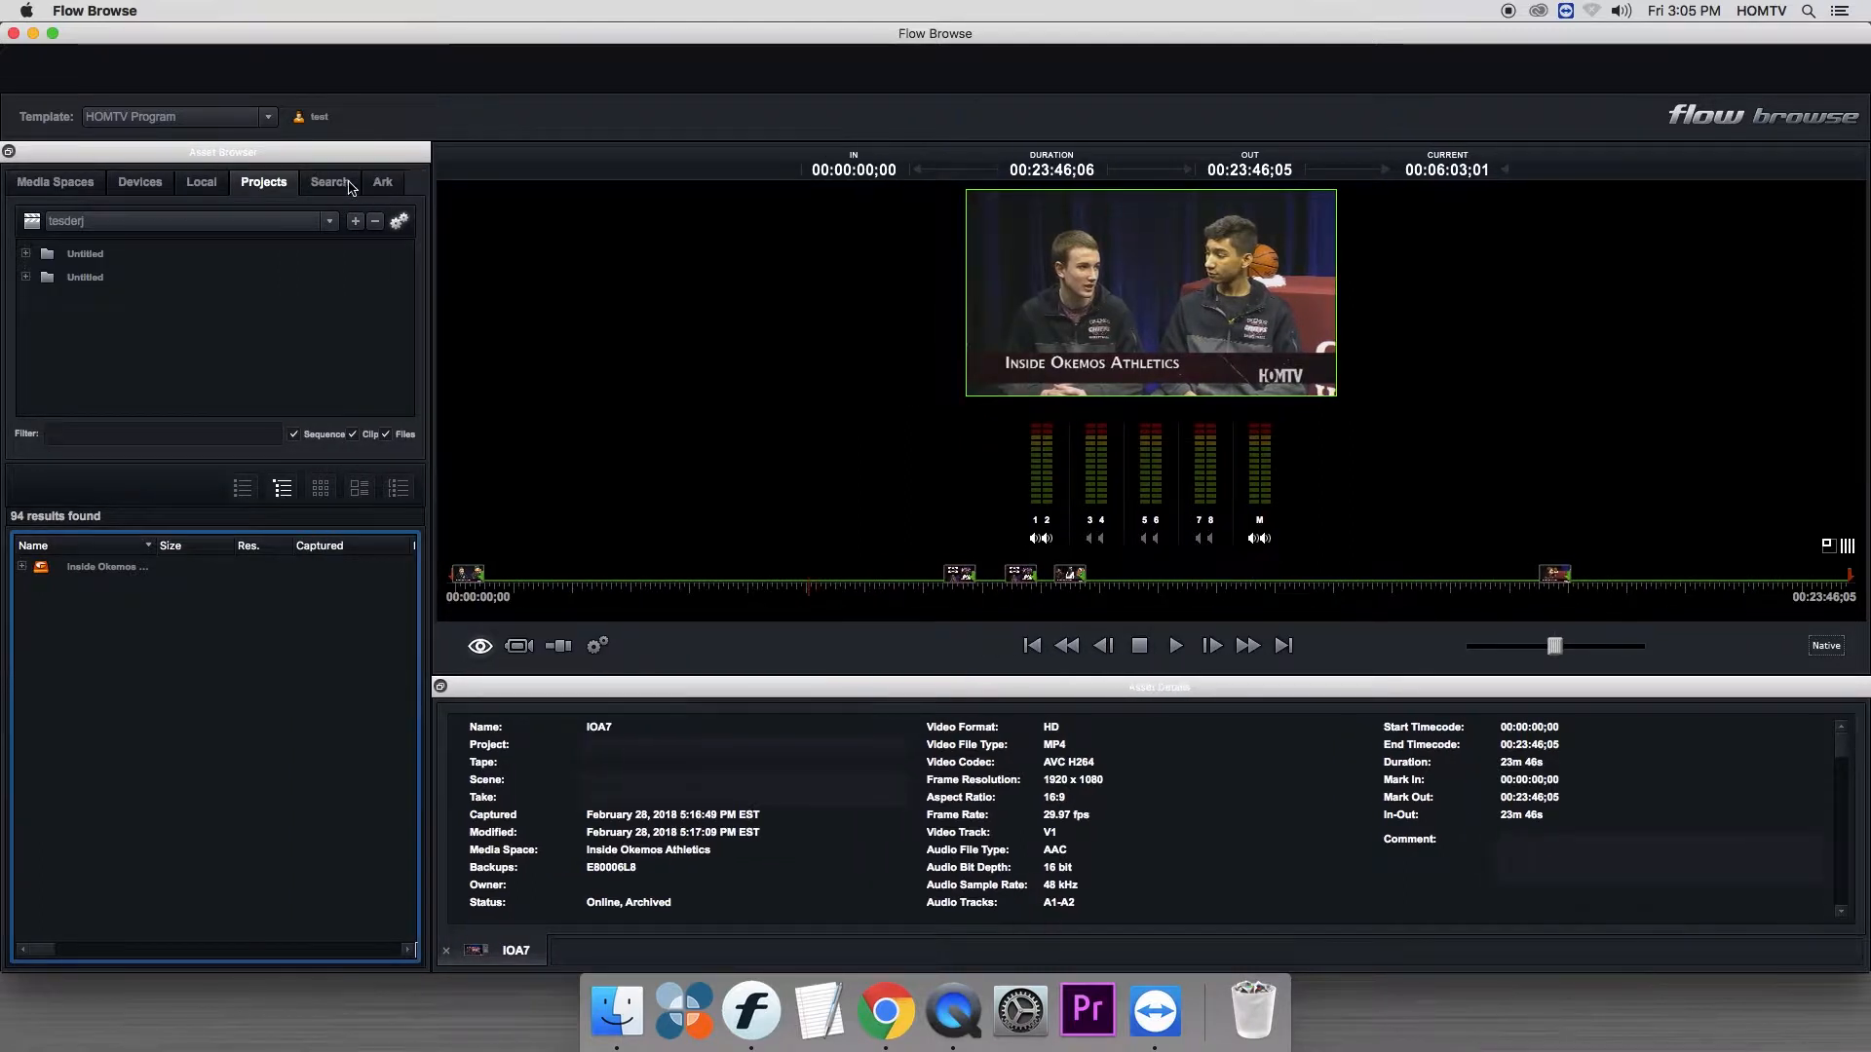
- Replace the existing quick search text and search the assets for ioa24 and ioa23
click(347, 185)
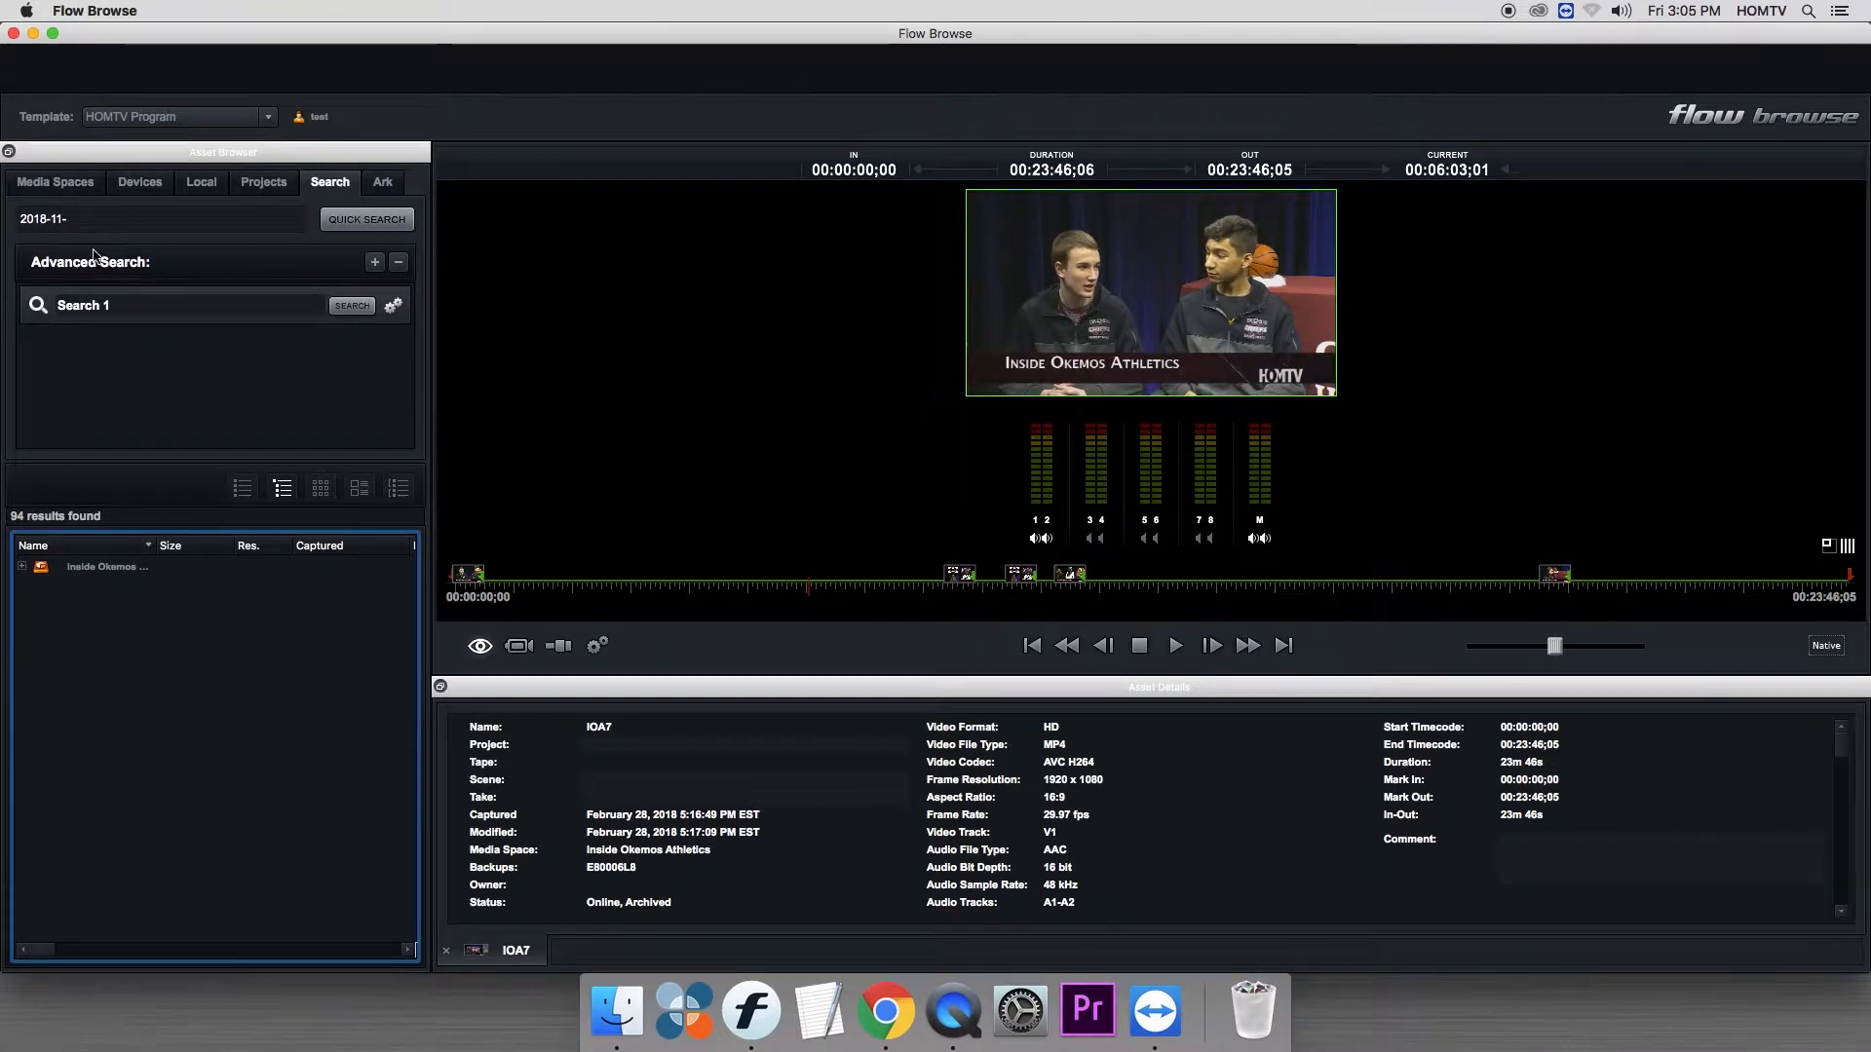
click(97, 219)
text(2018-11-)
drag(68, 219, 4, 215)
key(BackSpace)
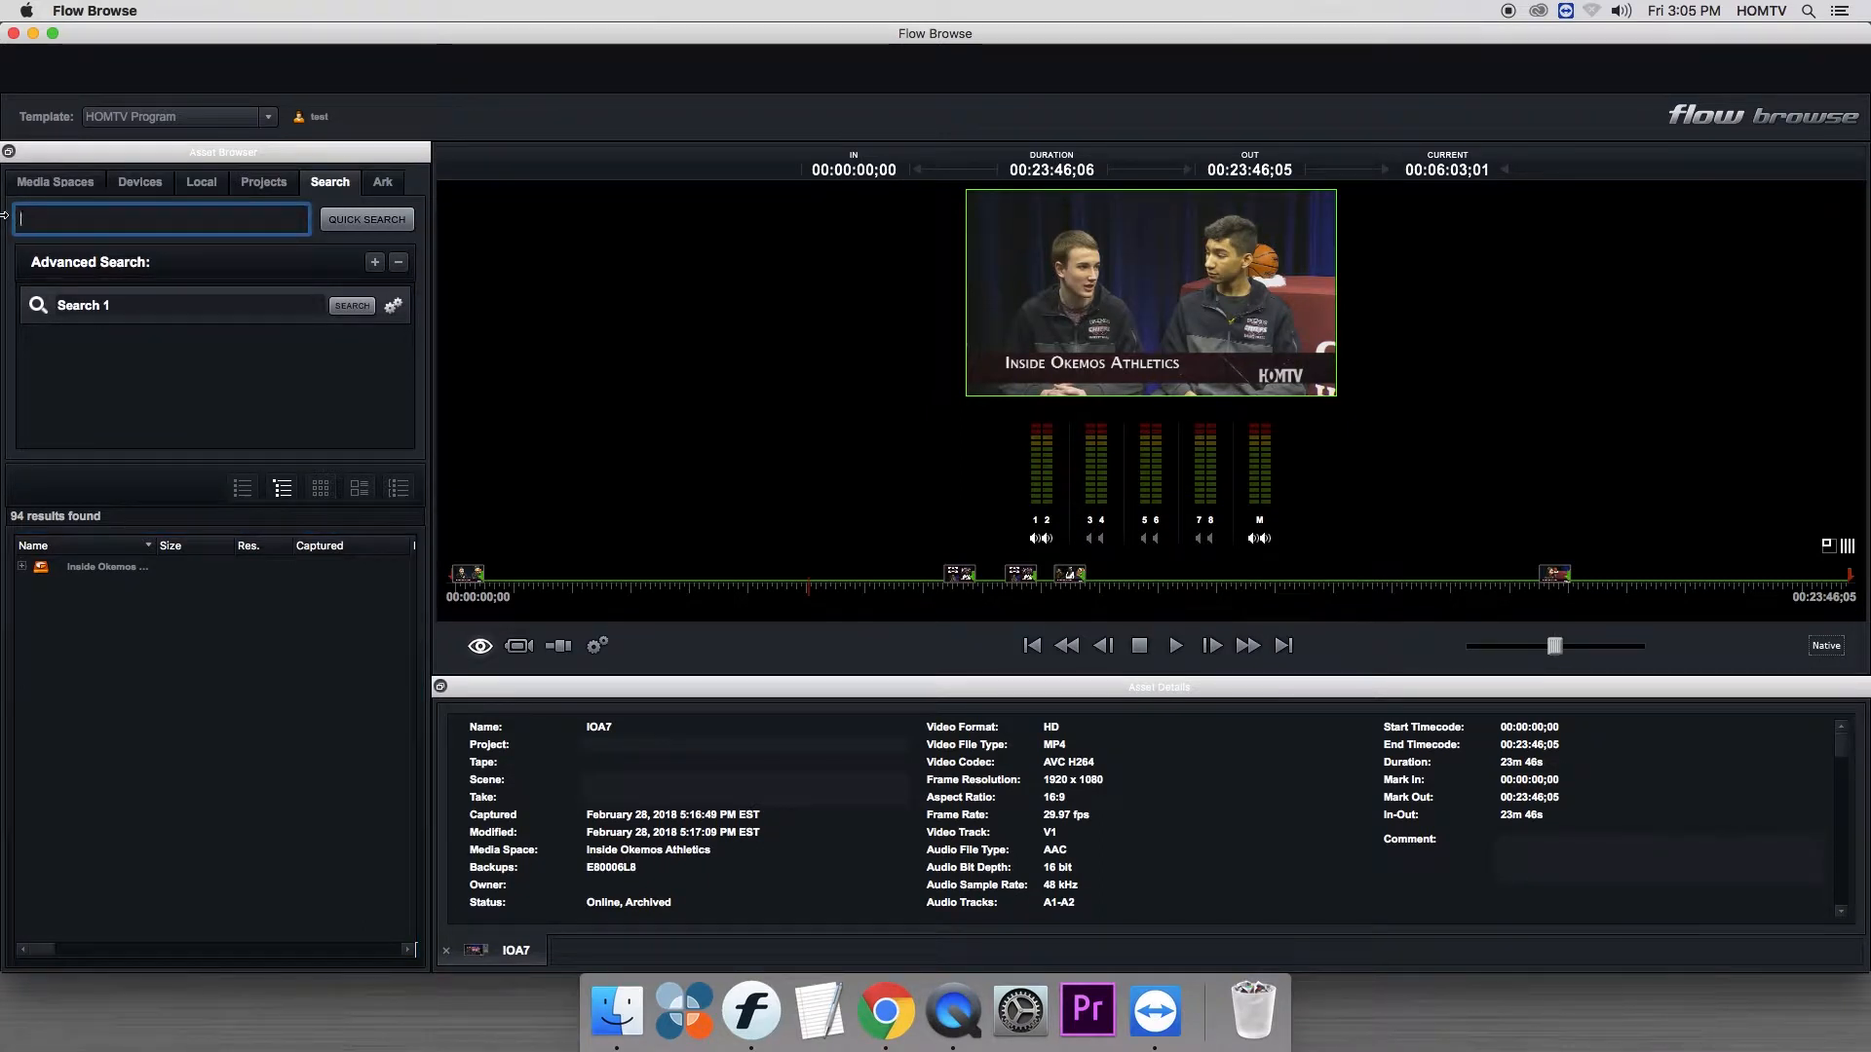
text(ioa24)
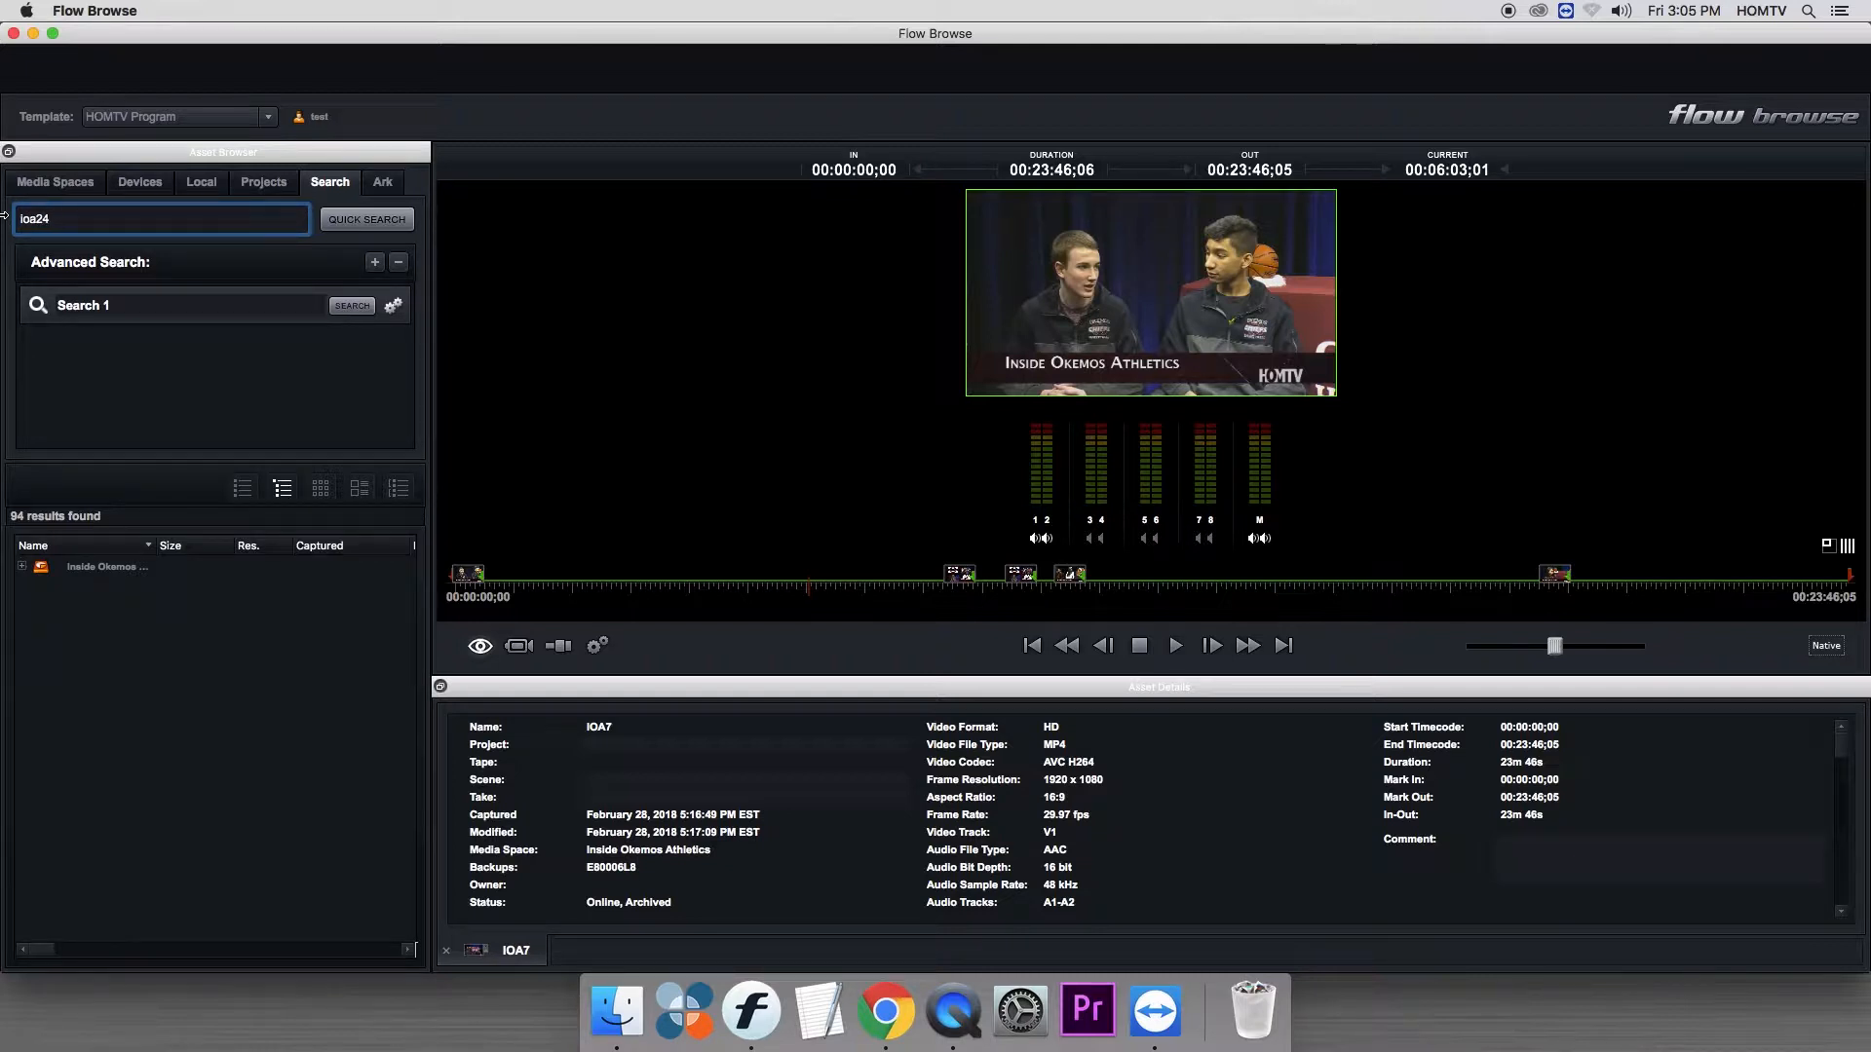
key(Return)
key(BackSpace)
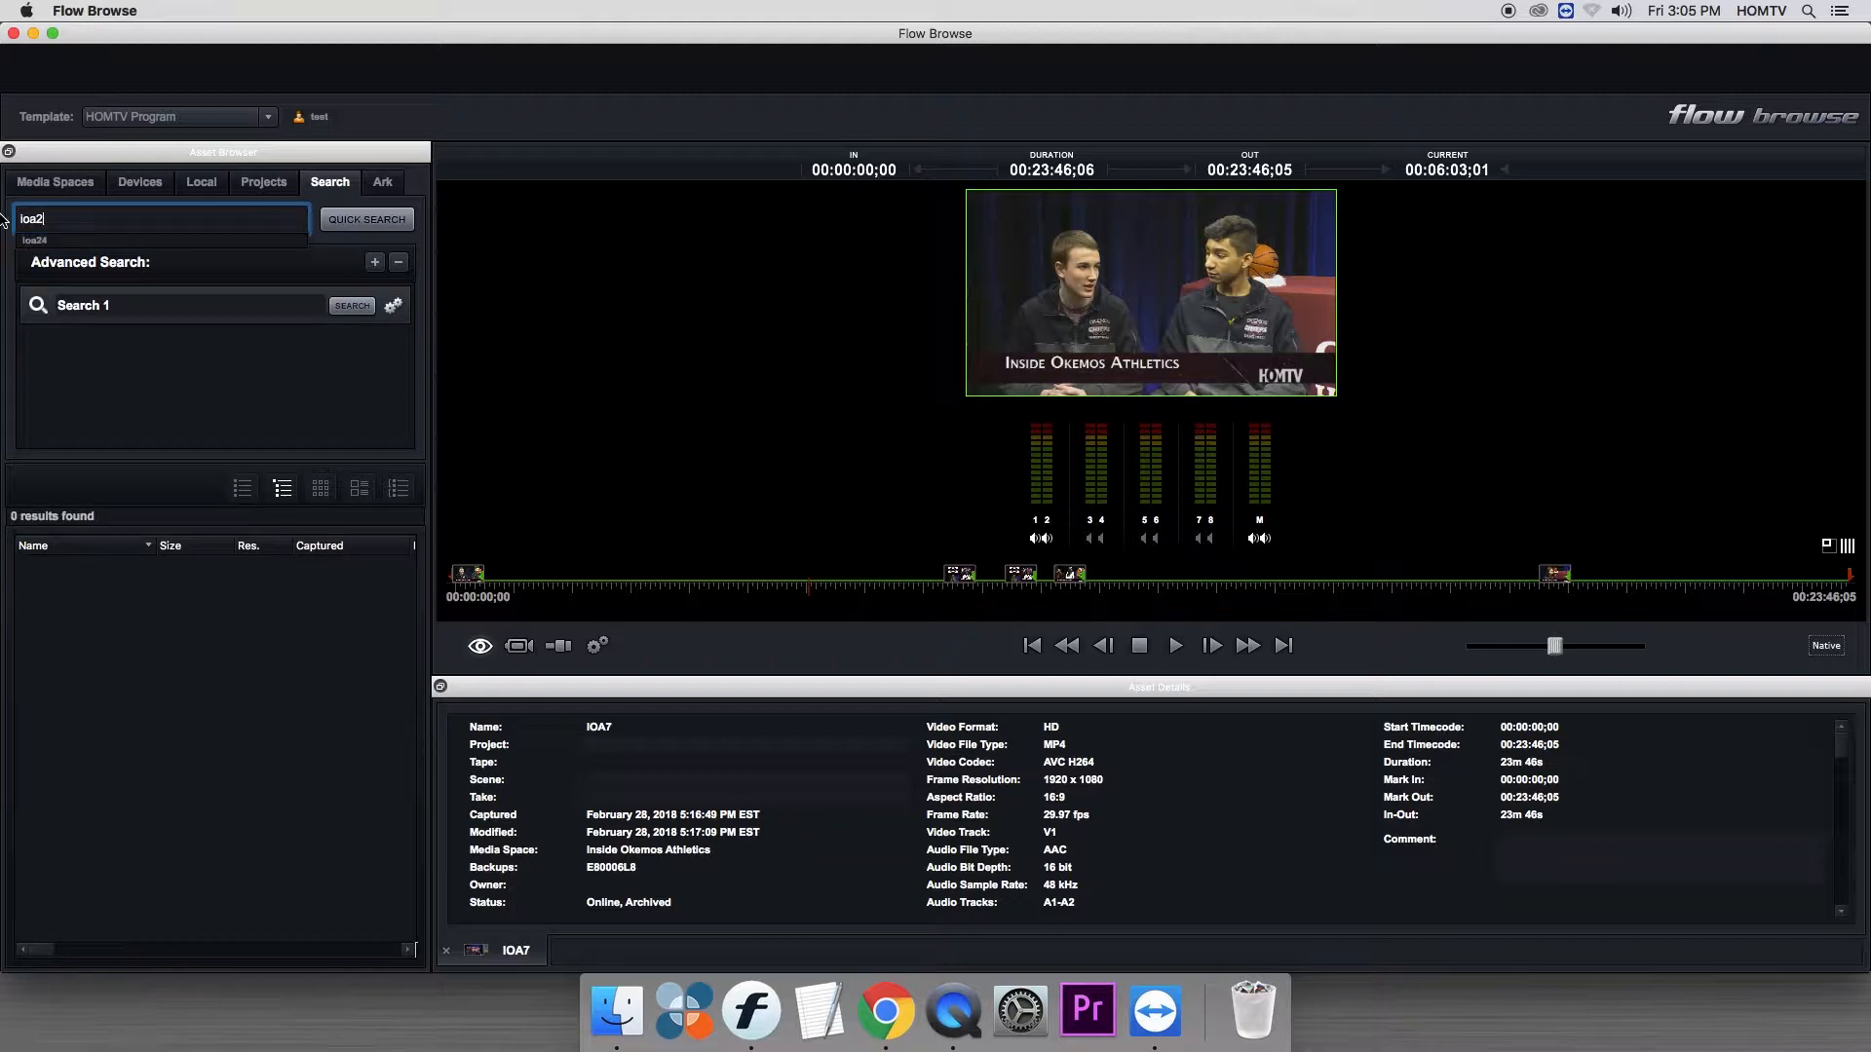
text(3)
key(Return)
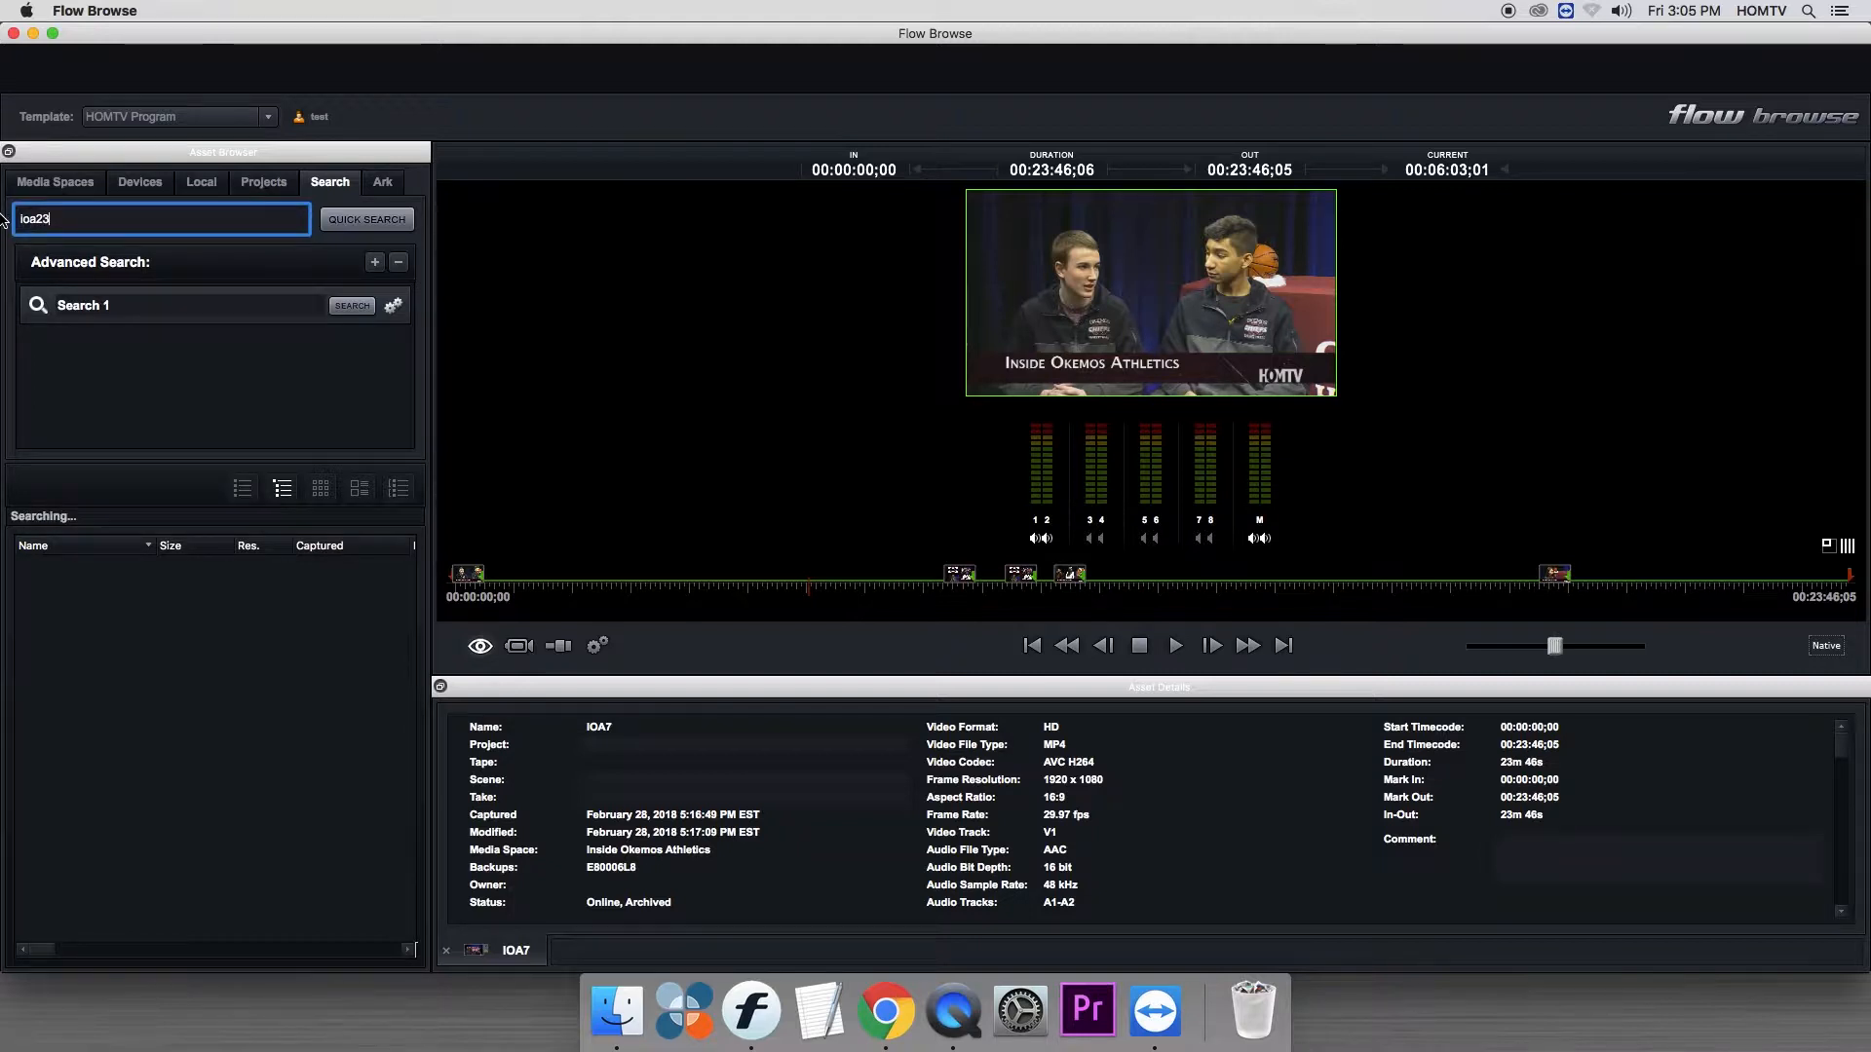
- Run a quick search for ioa22
key(BackSpace)
text(22)
key(Return)
key(BackSpace)
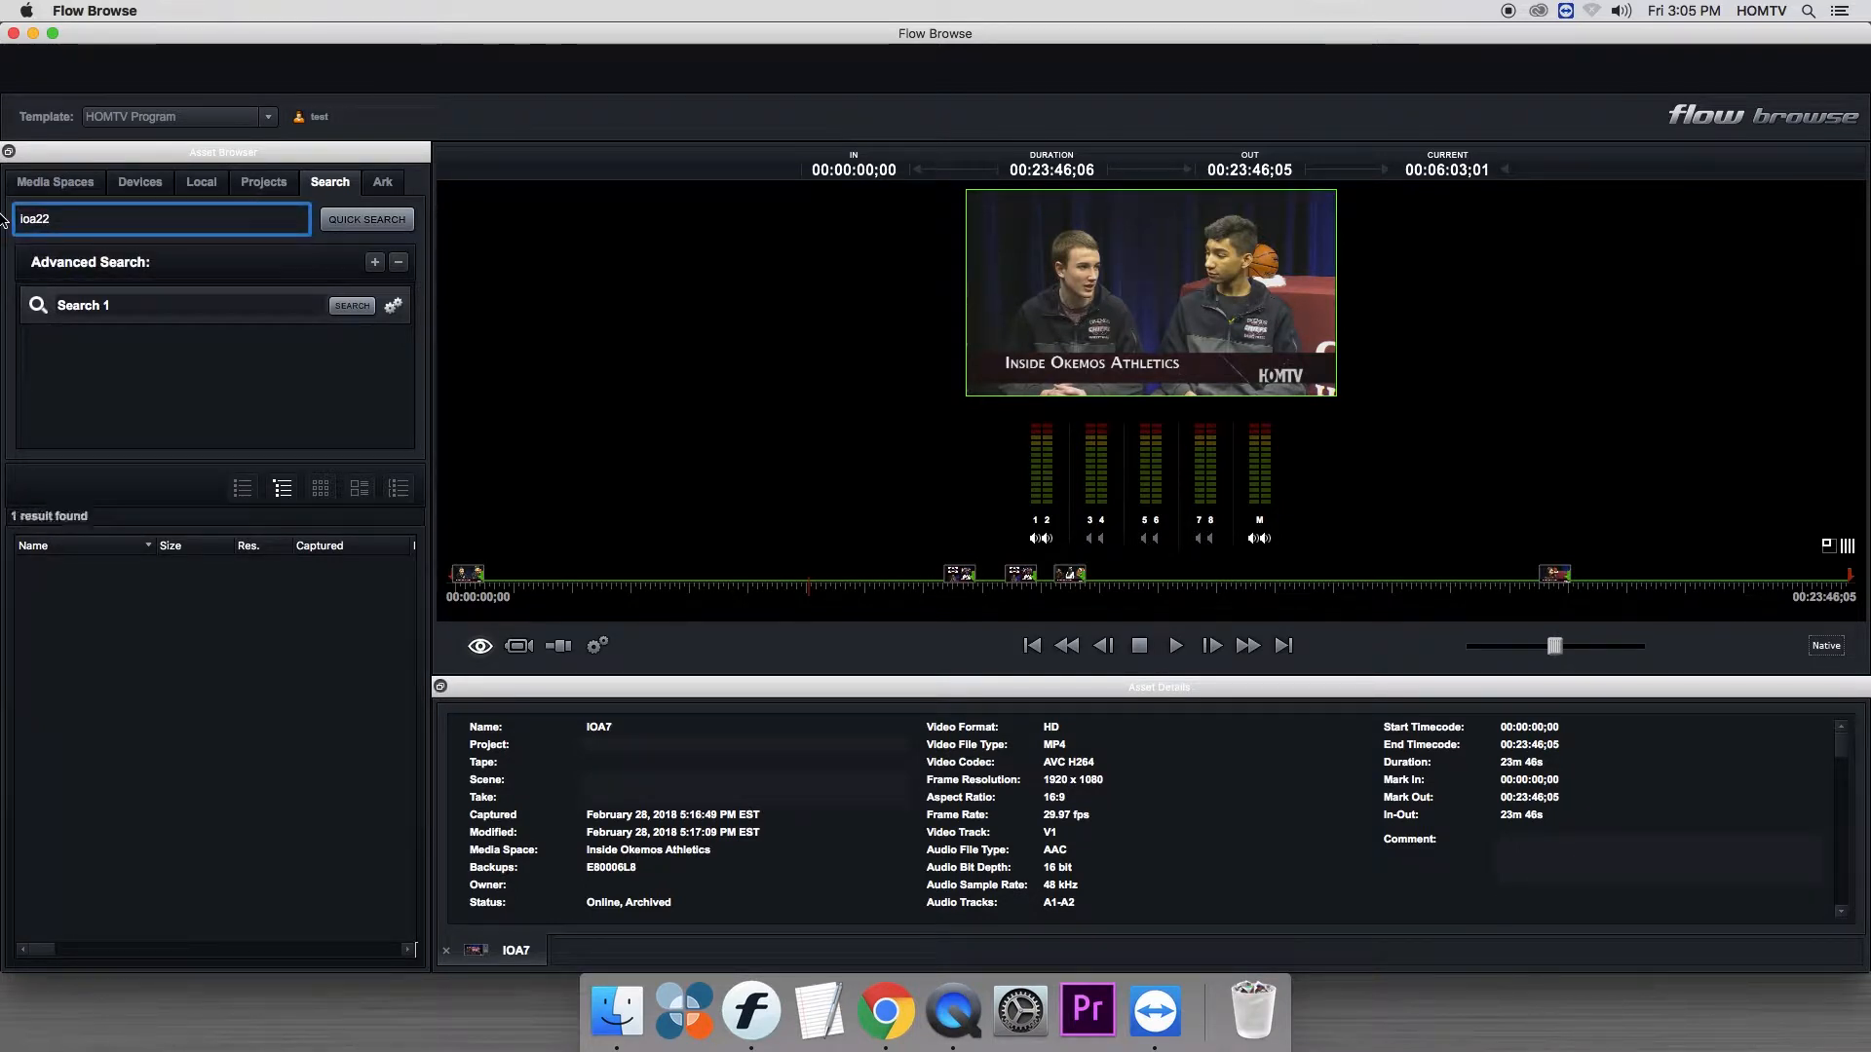
- Expand the search result down to the 2018 folder under IOA Finished and load the IOA22 clip
double_click(43, 568)
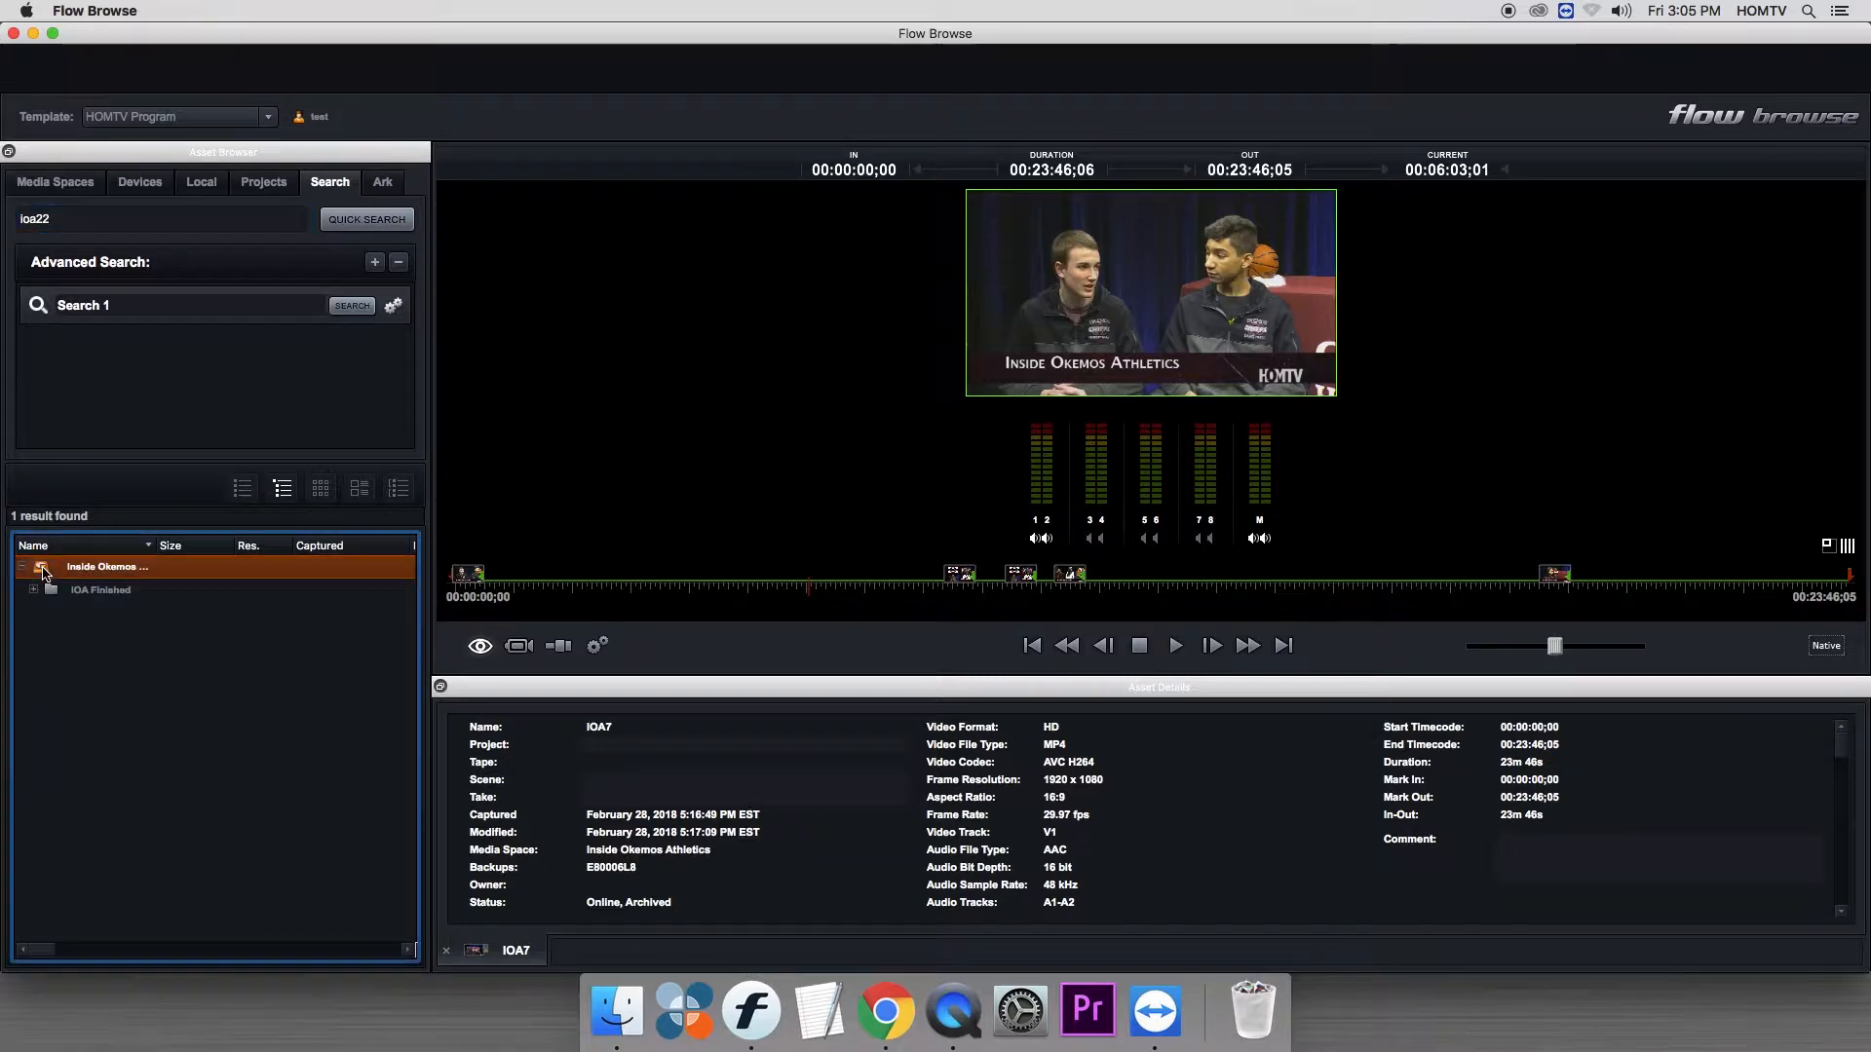
click(39, 591)
click(44, 617)
click(44, 614)
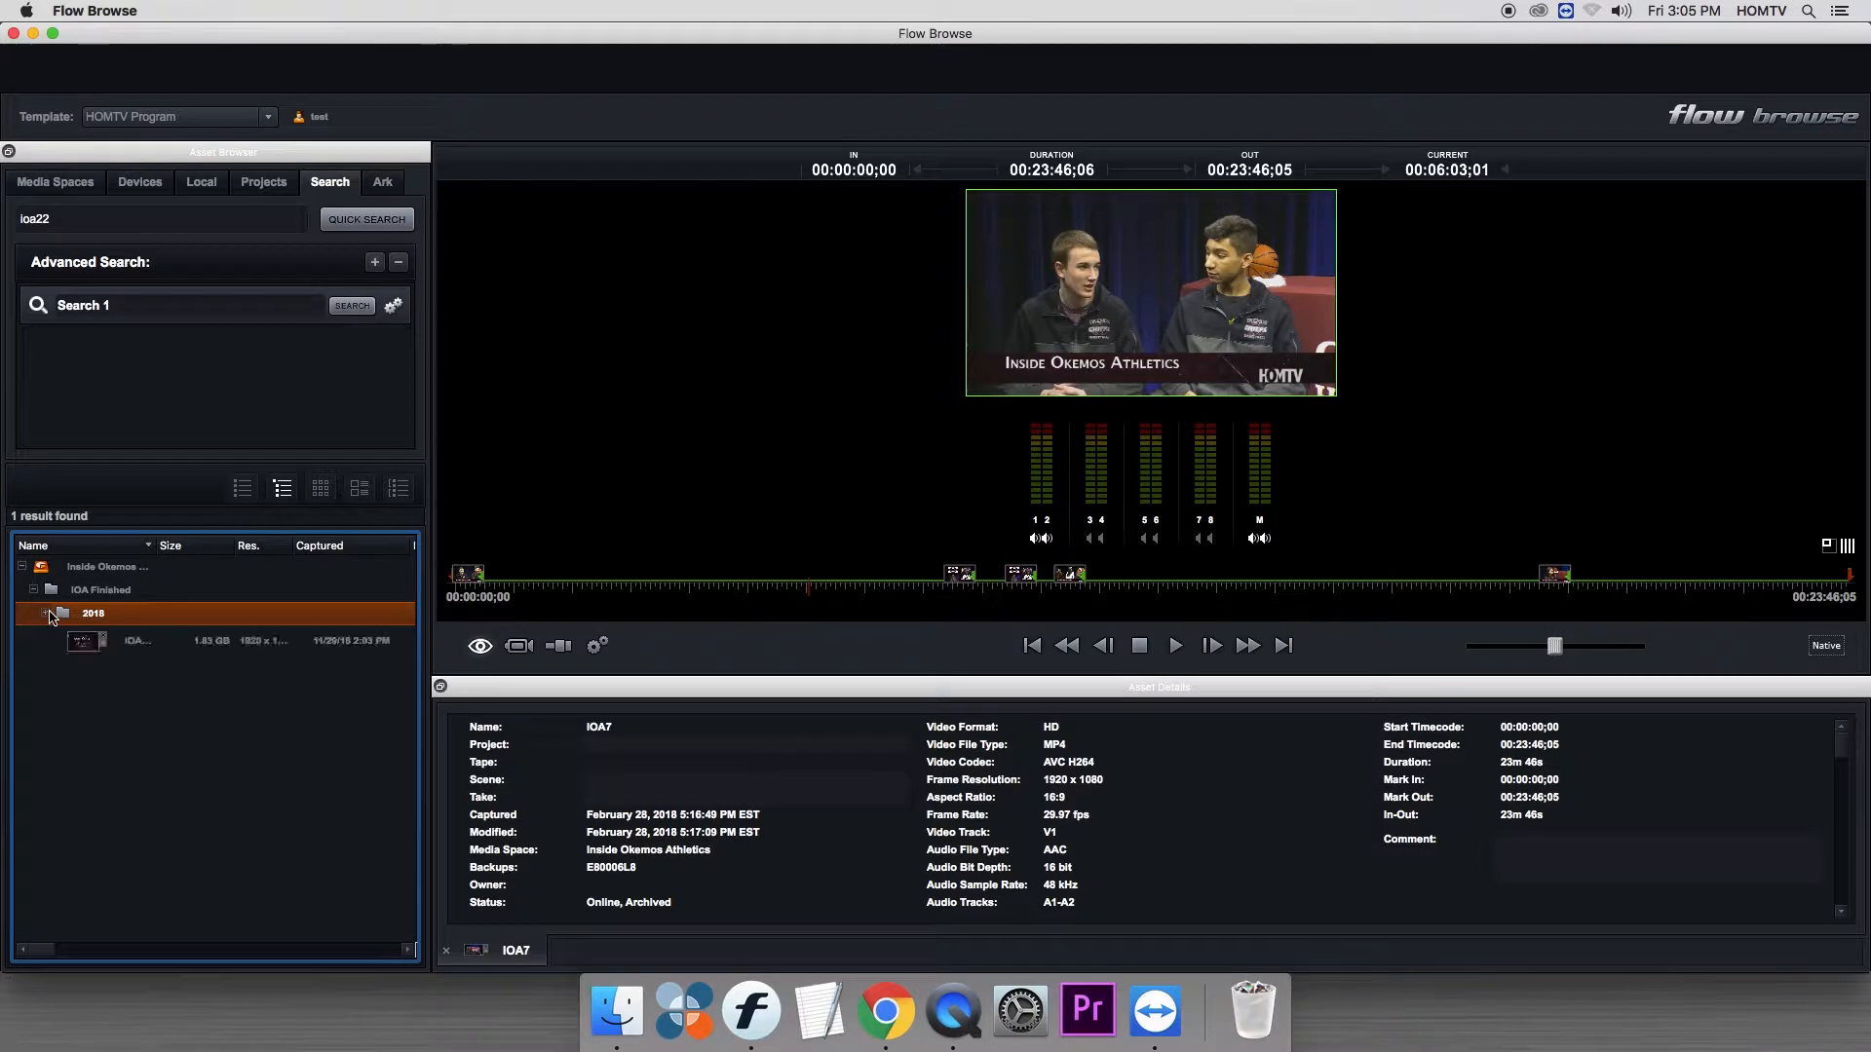
click(84, 648)
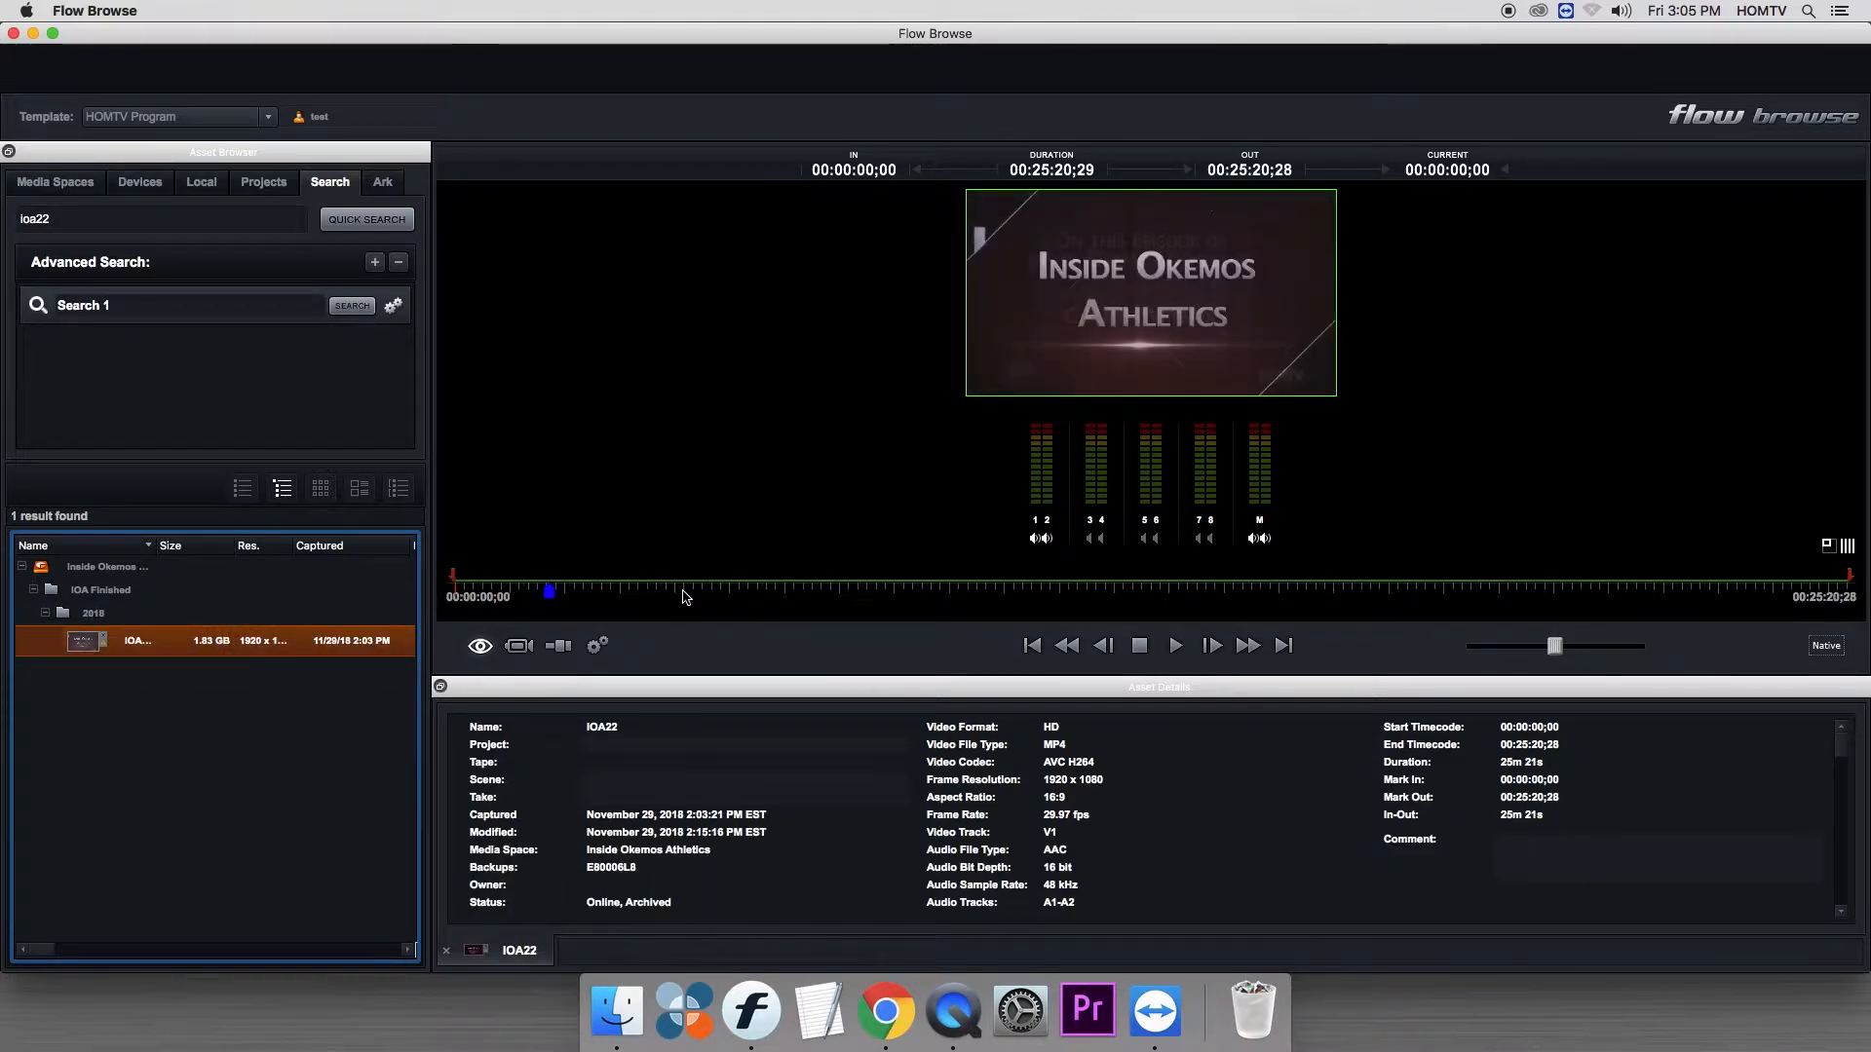
- Enlarge the Asset Details panel and undock it as a floating window showing the IOA22 metadata
drag(757, 677, 742, 395)
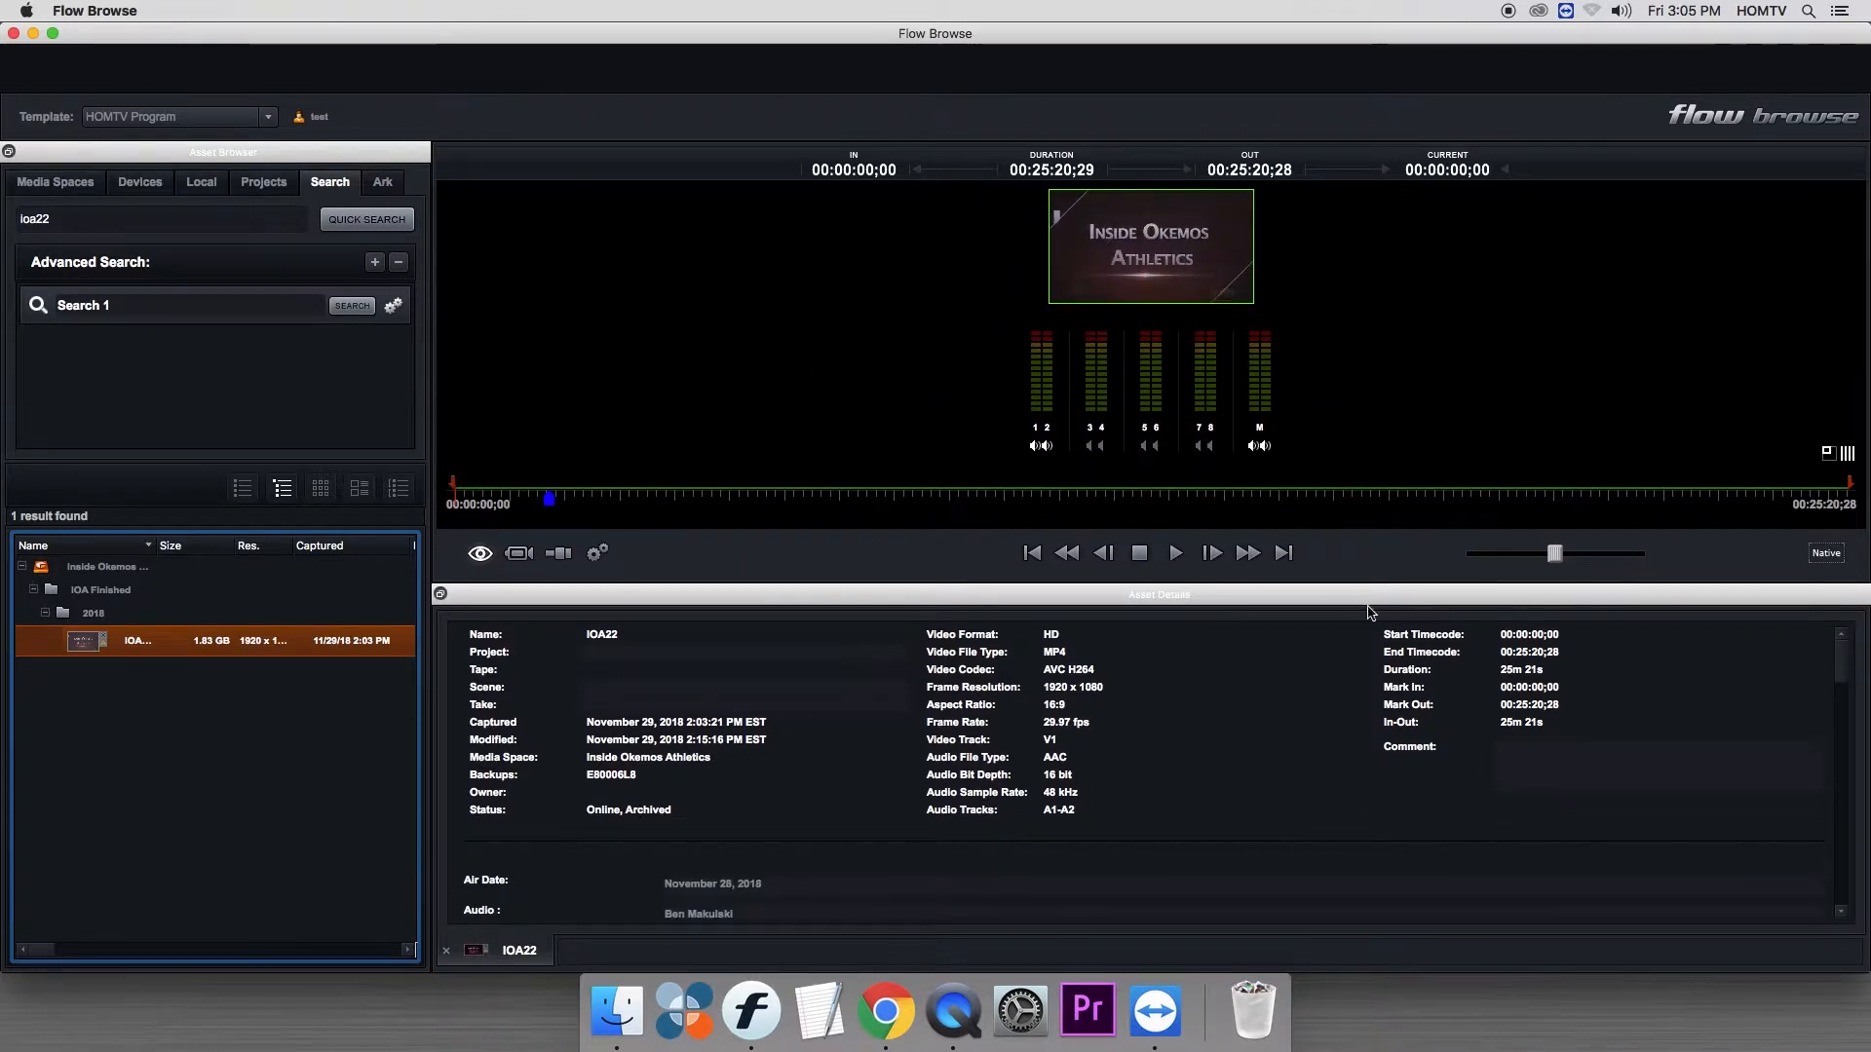
double_click(1333, 596)
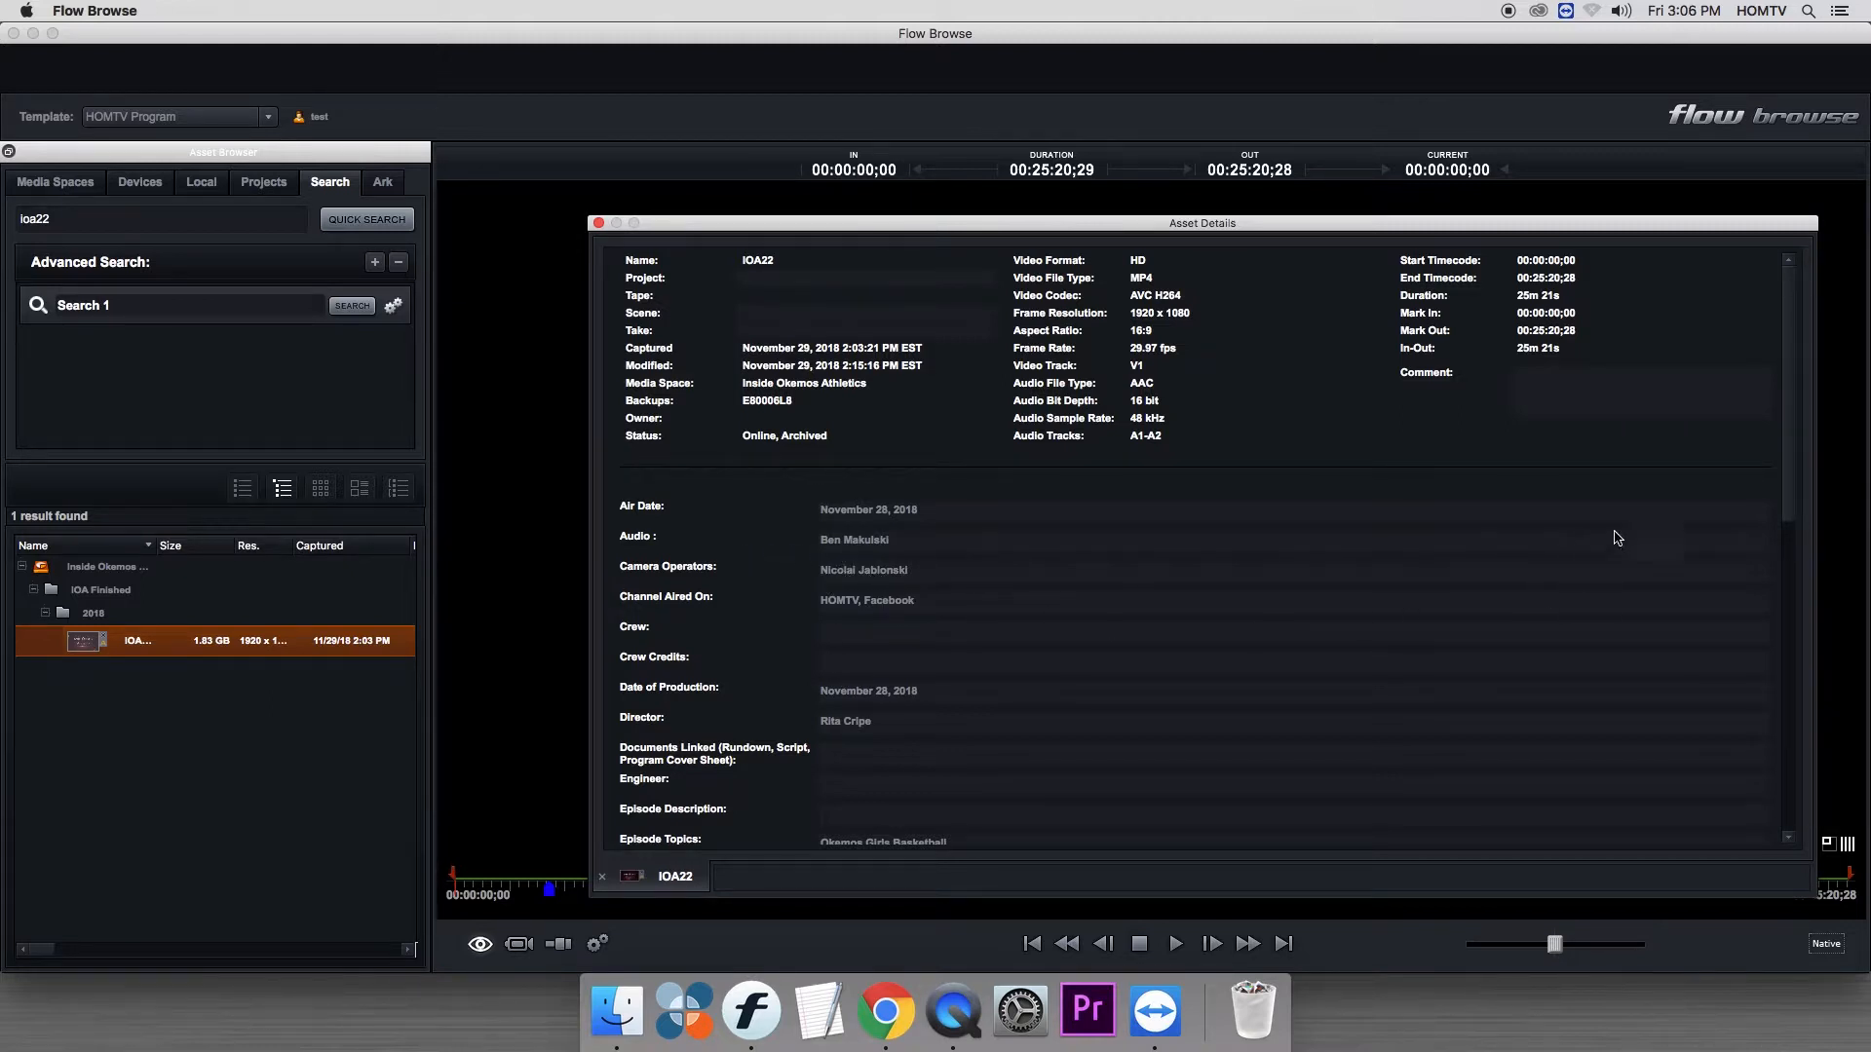
- Reset the panel layout to dock the Asset Details again and scrub the IOA22 clip to about 00:05:21;19
scroll(1772, 671, down, 10)
scroll(1771, 671, down, 4)
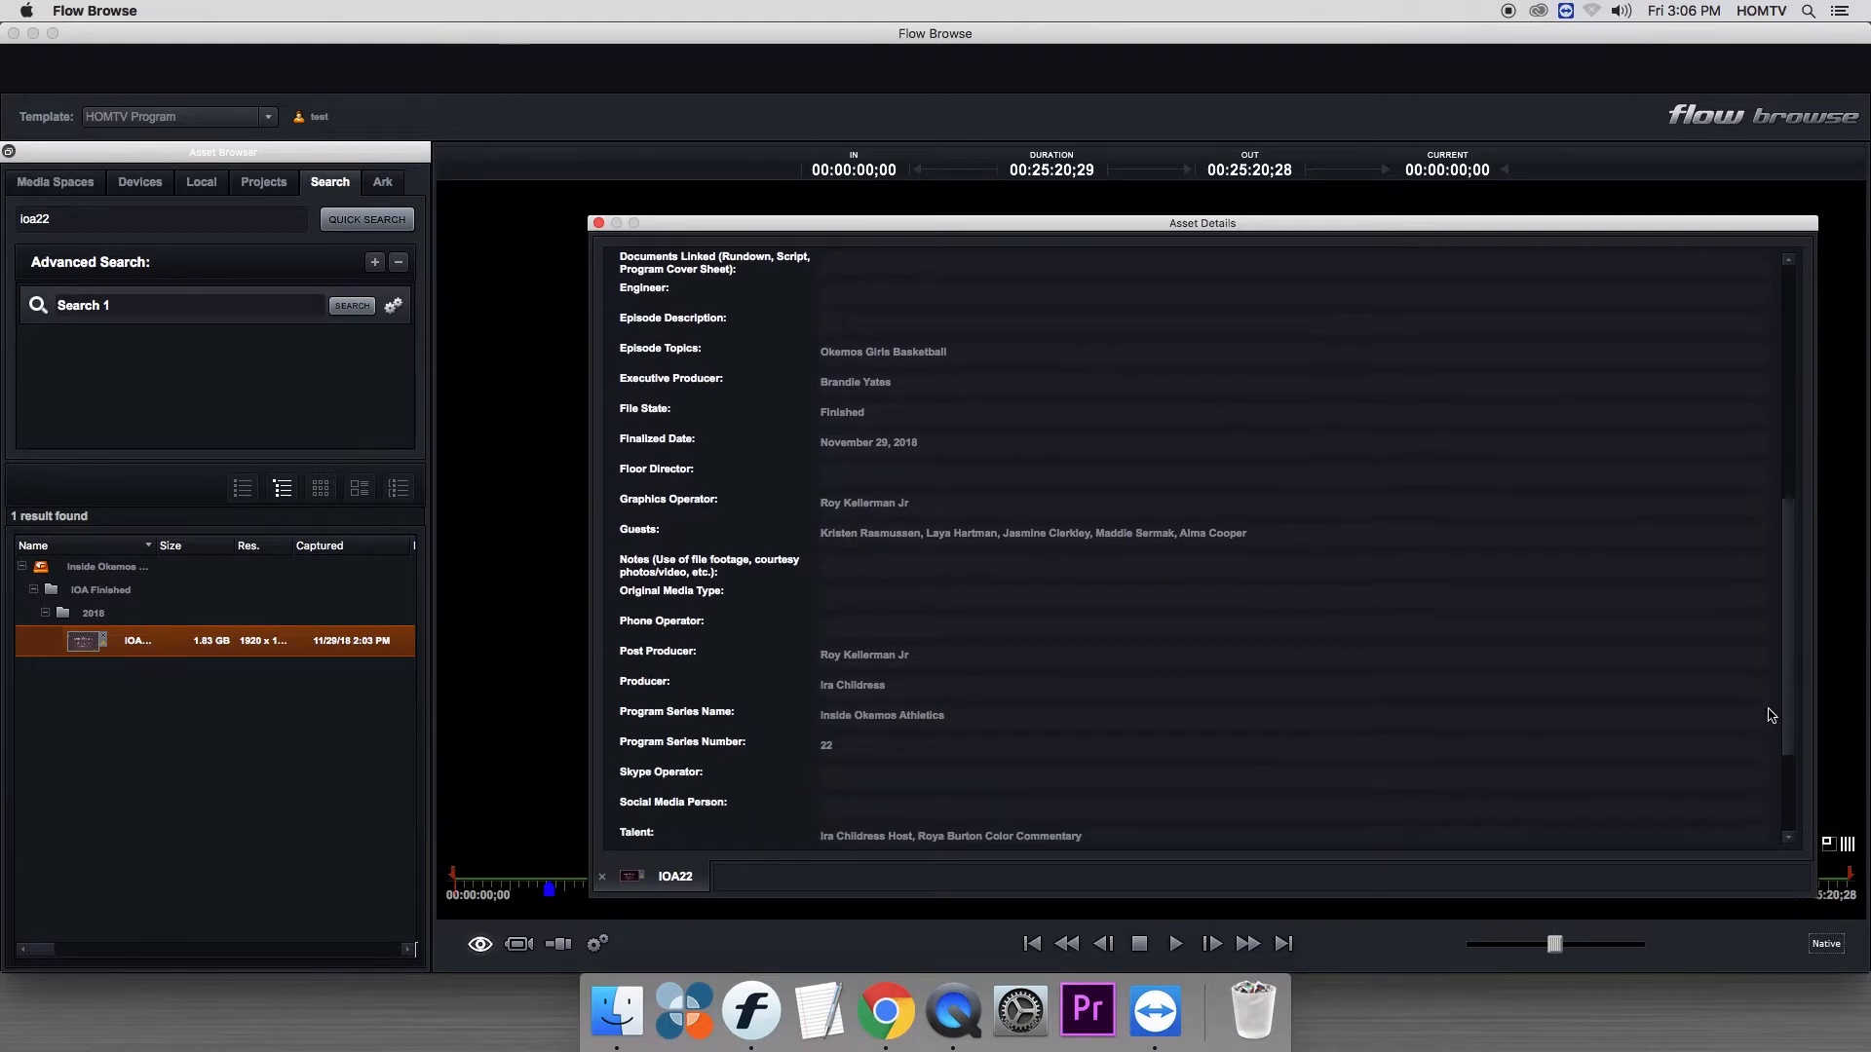
right_click(697, 119)
click(769, 208)
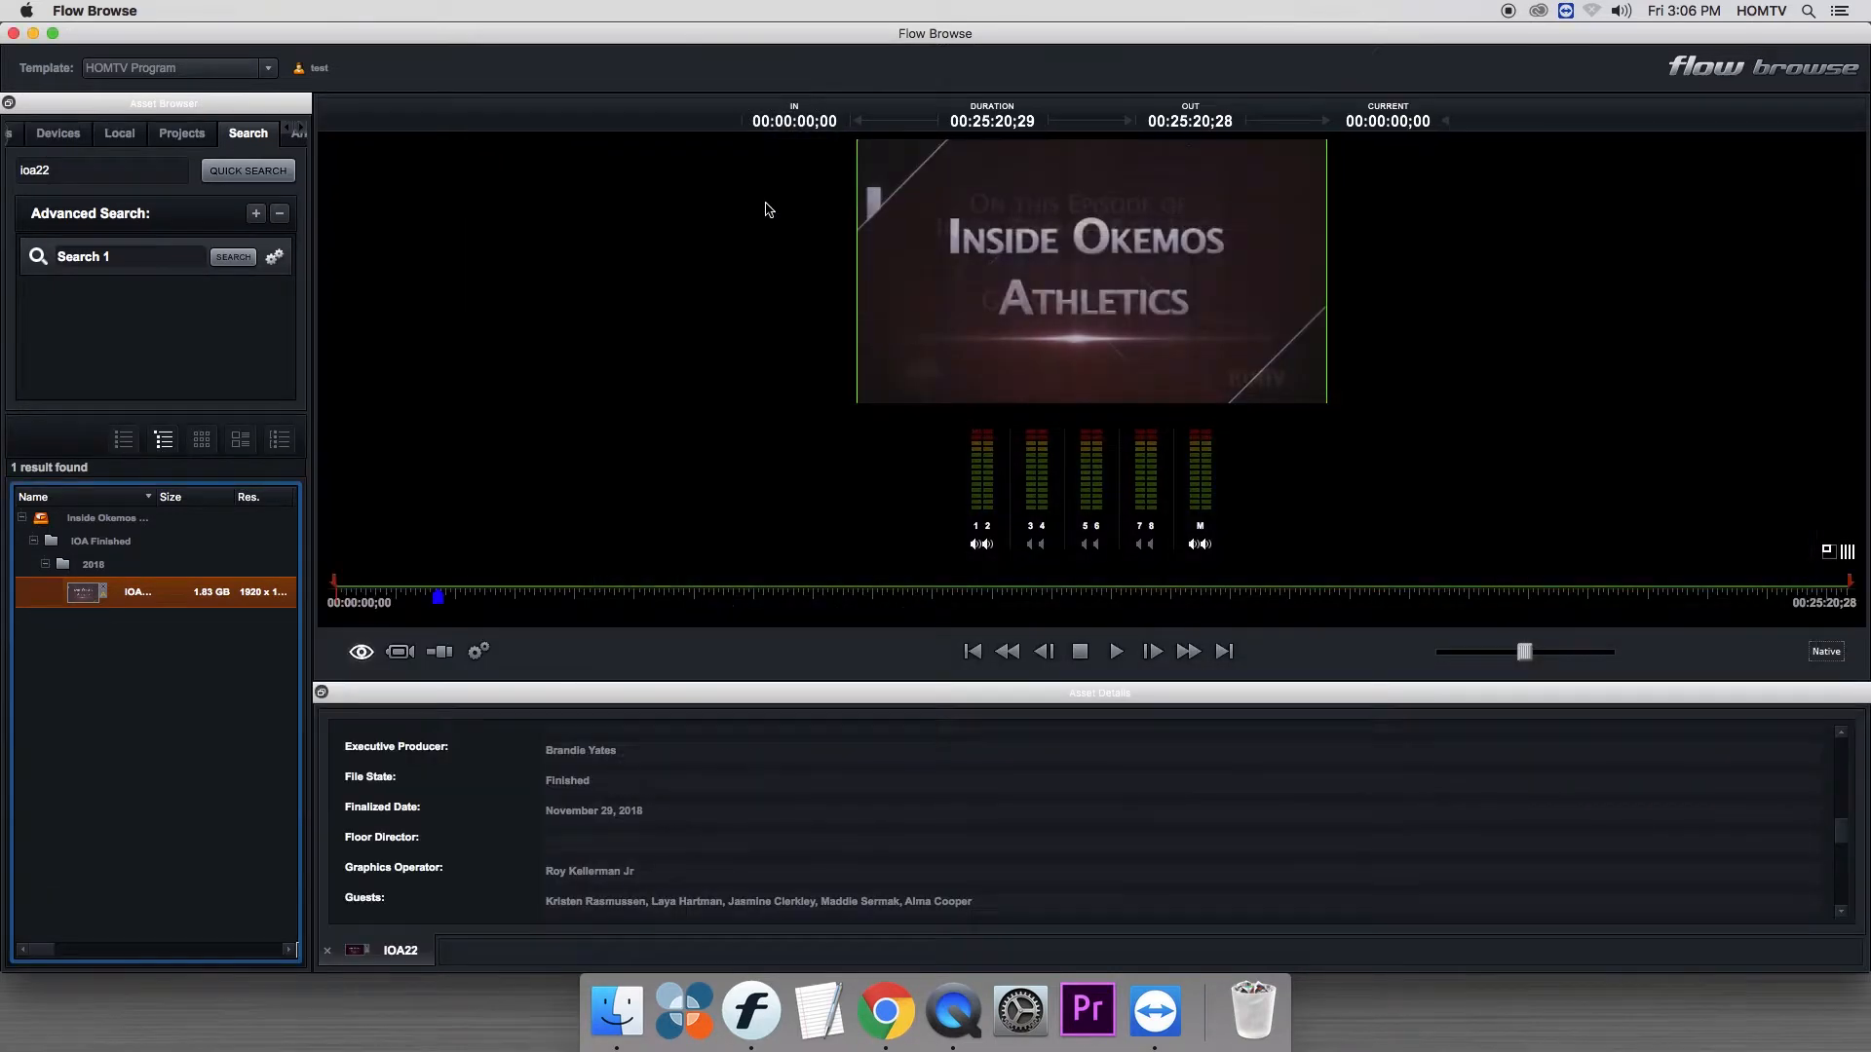
drag(520, 611, 655, 601)
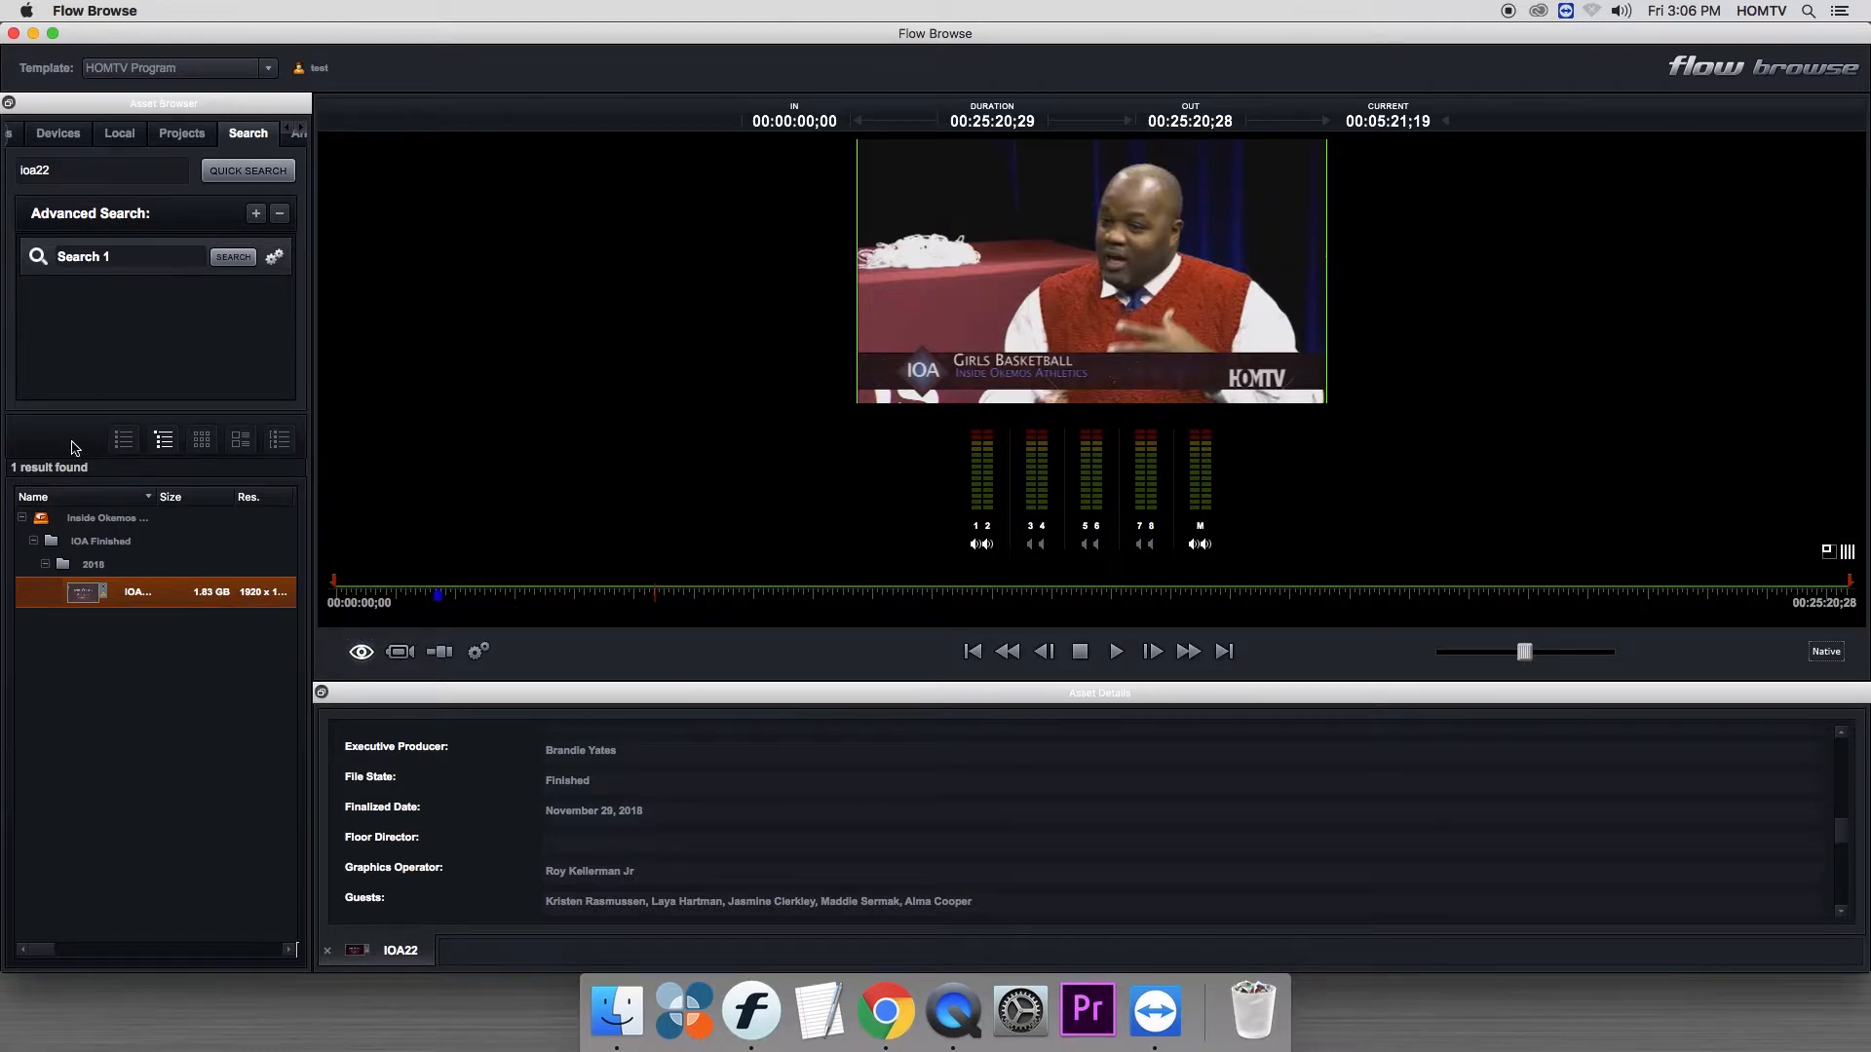
- Try the different display modes for the search result, including thumbnails, and return to the flat list view
click(123, 440)
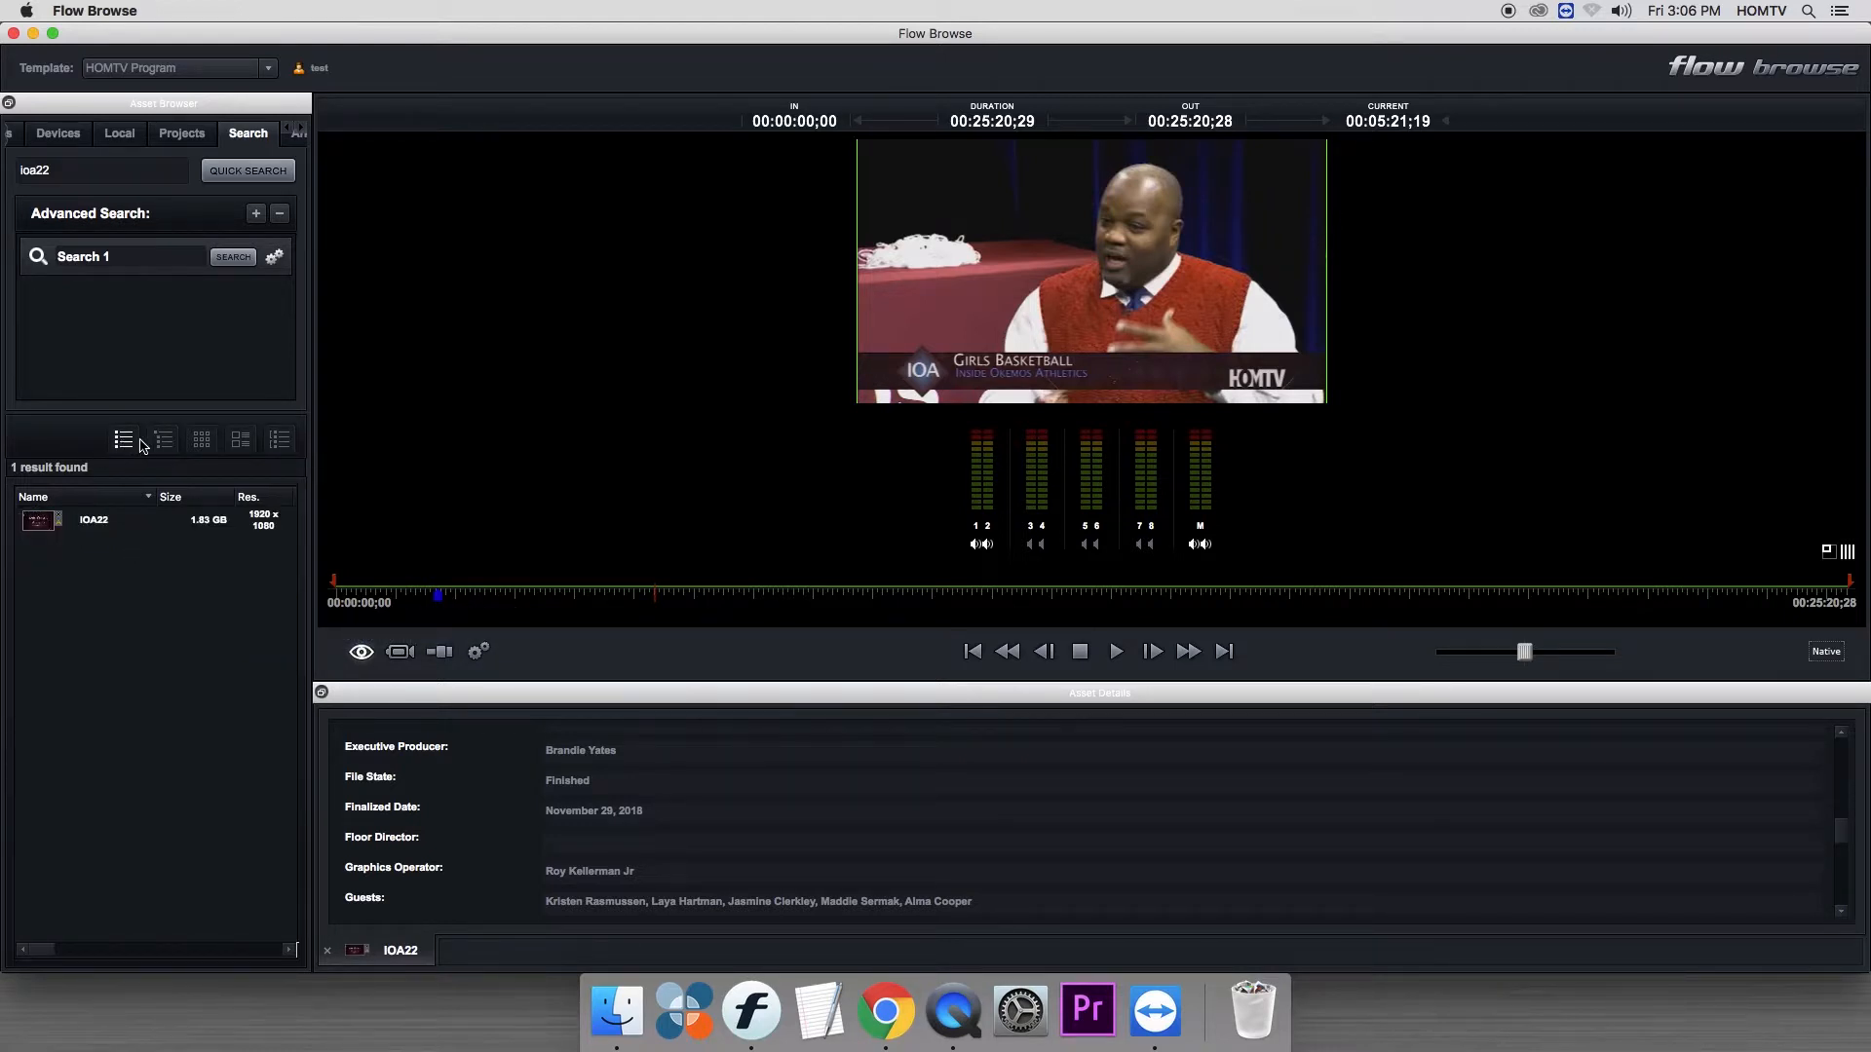
click(202, 441)
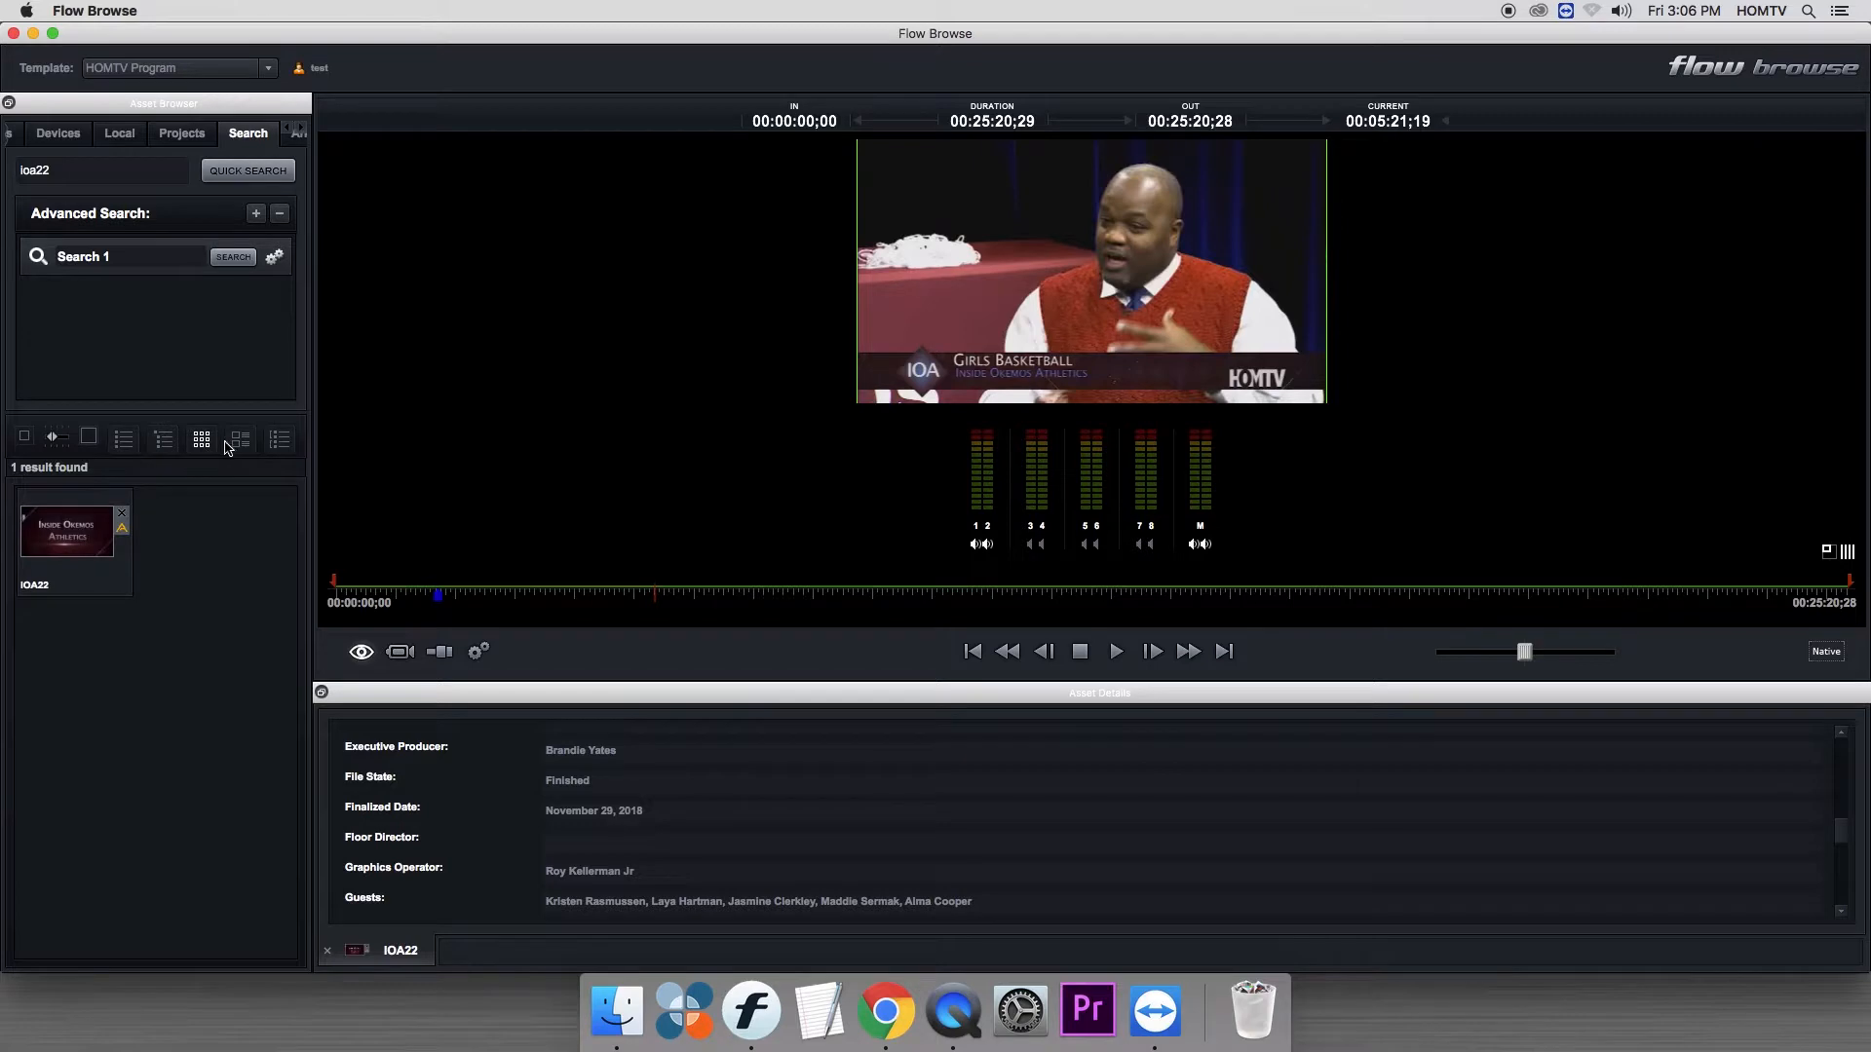
click(239, 443)
click(279, 443)
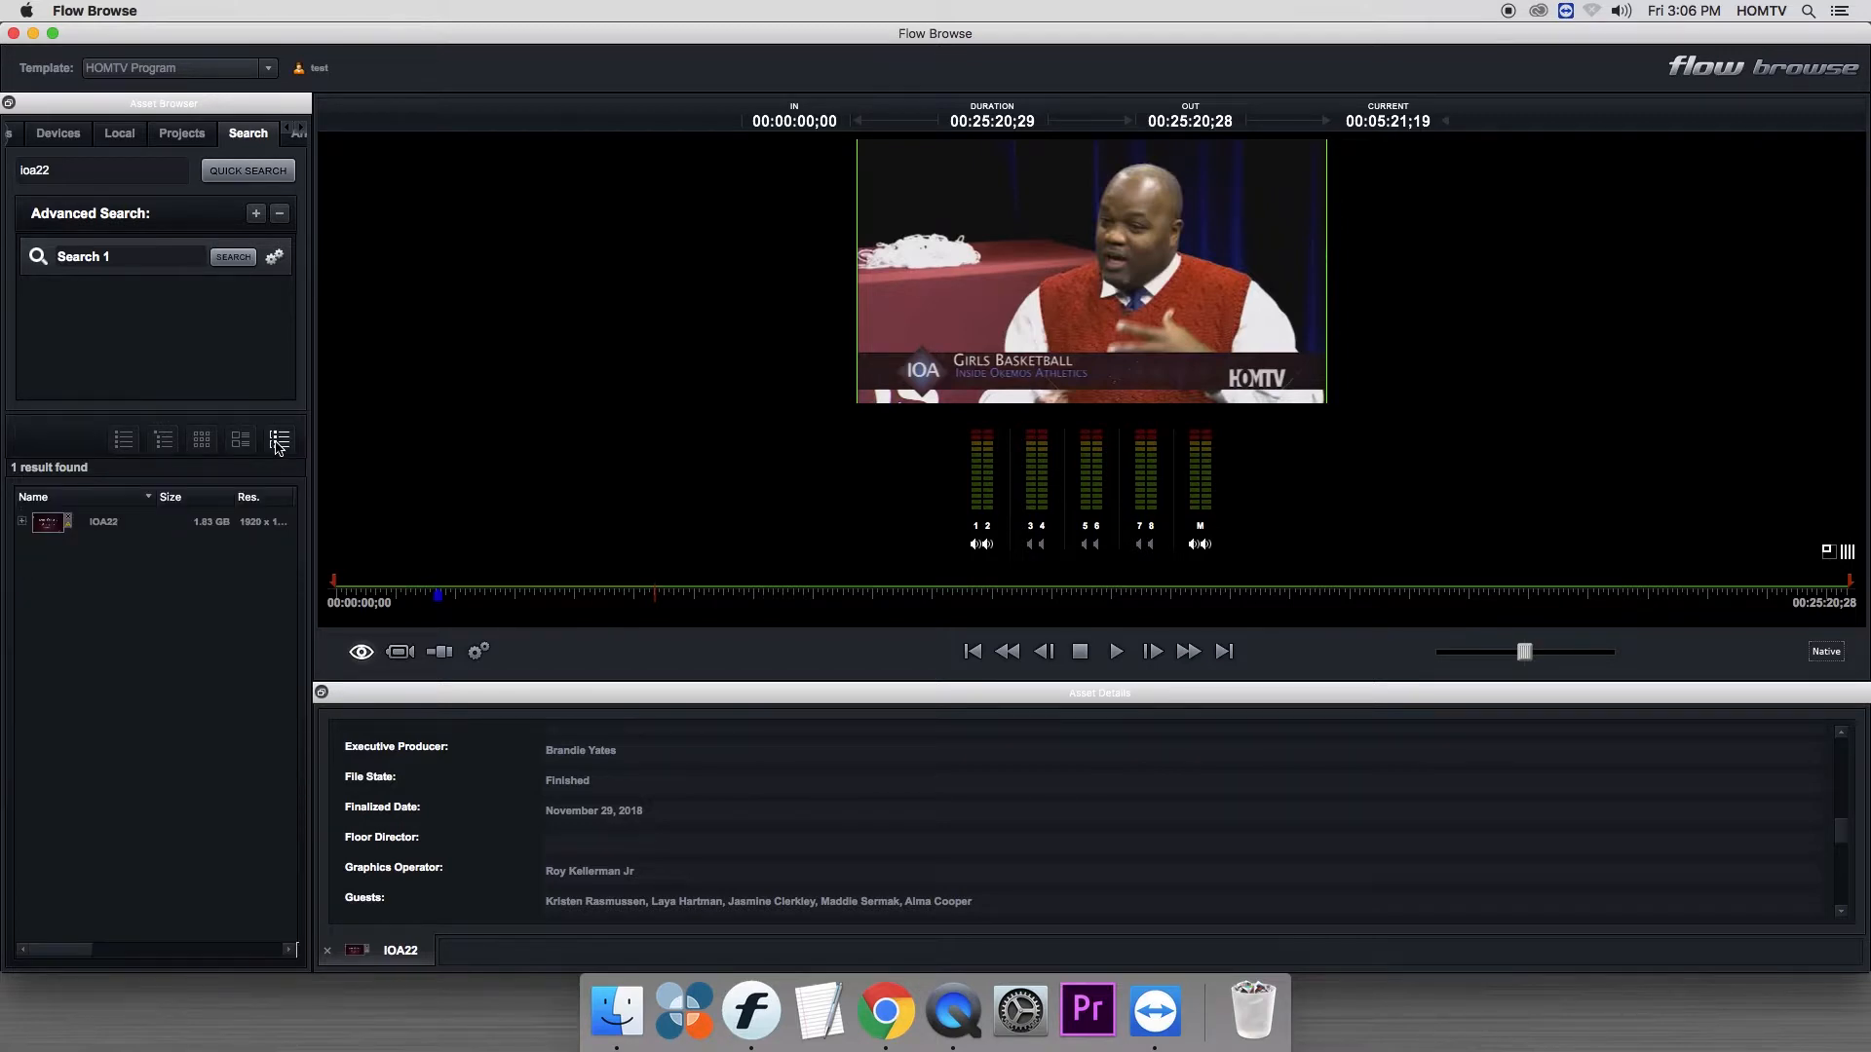
click(127, 444)
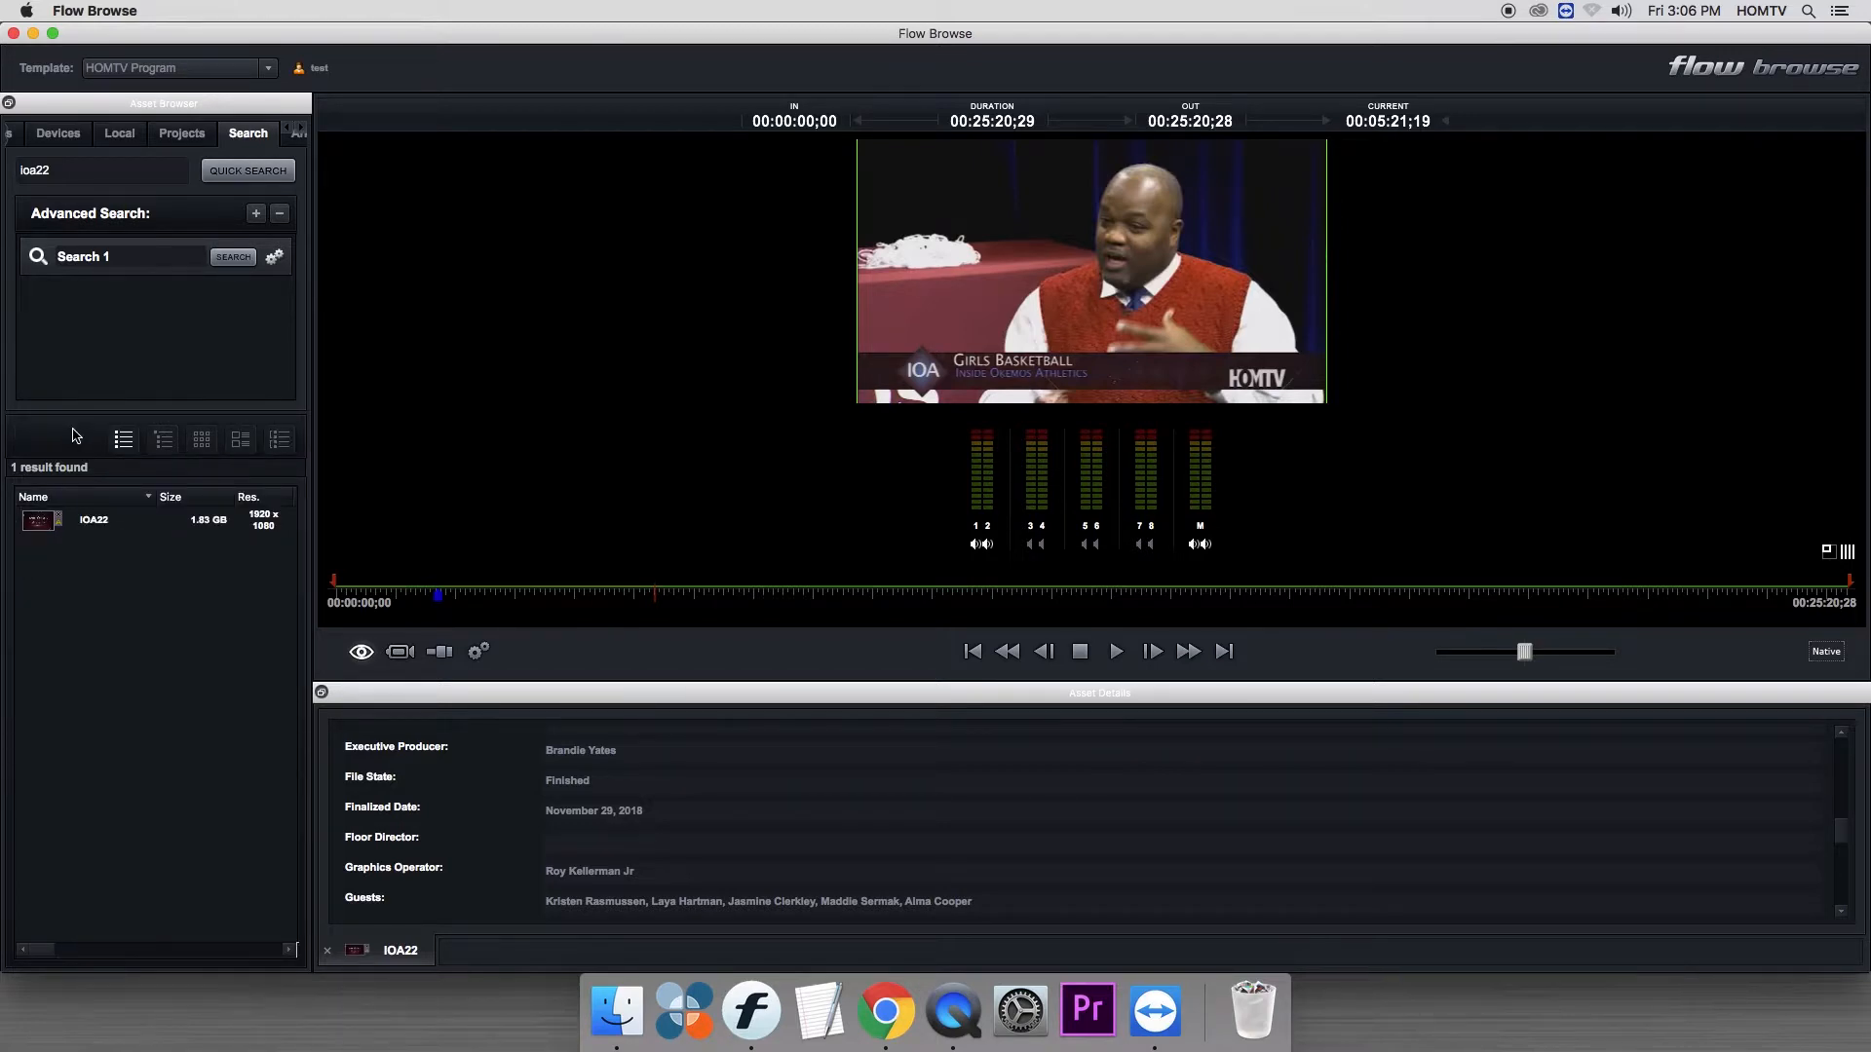
- Switch the Asset Browser to the media spaces and list the assets of the space directly below Community Connection
click(288, 133)
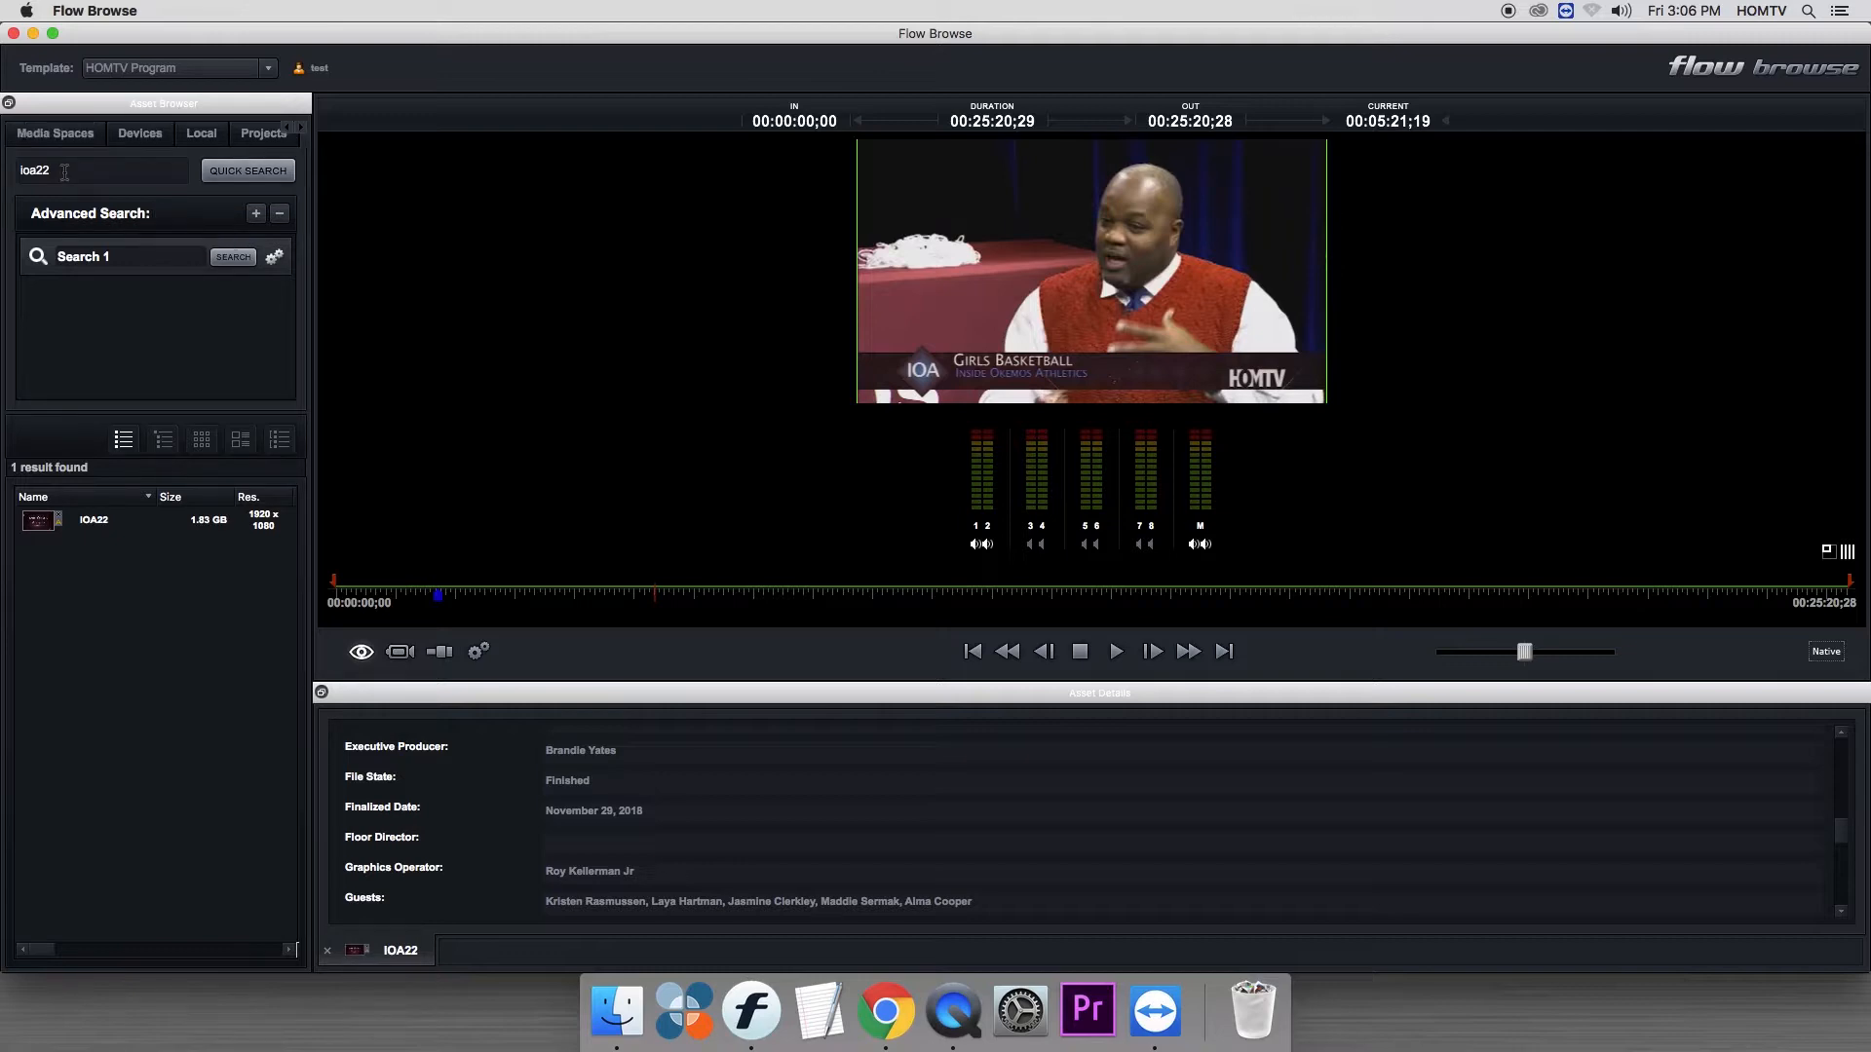
click(61, 142)
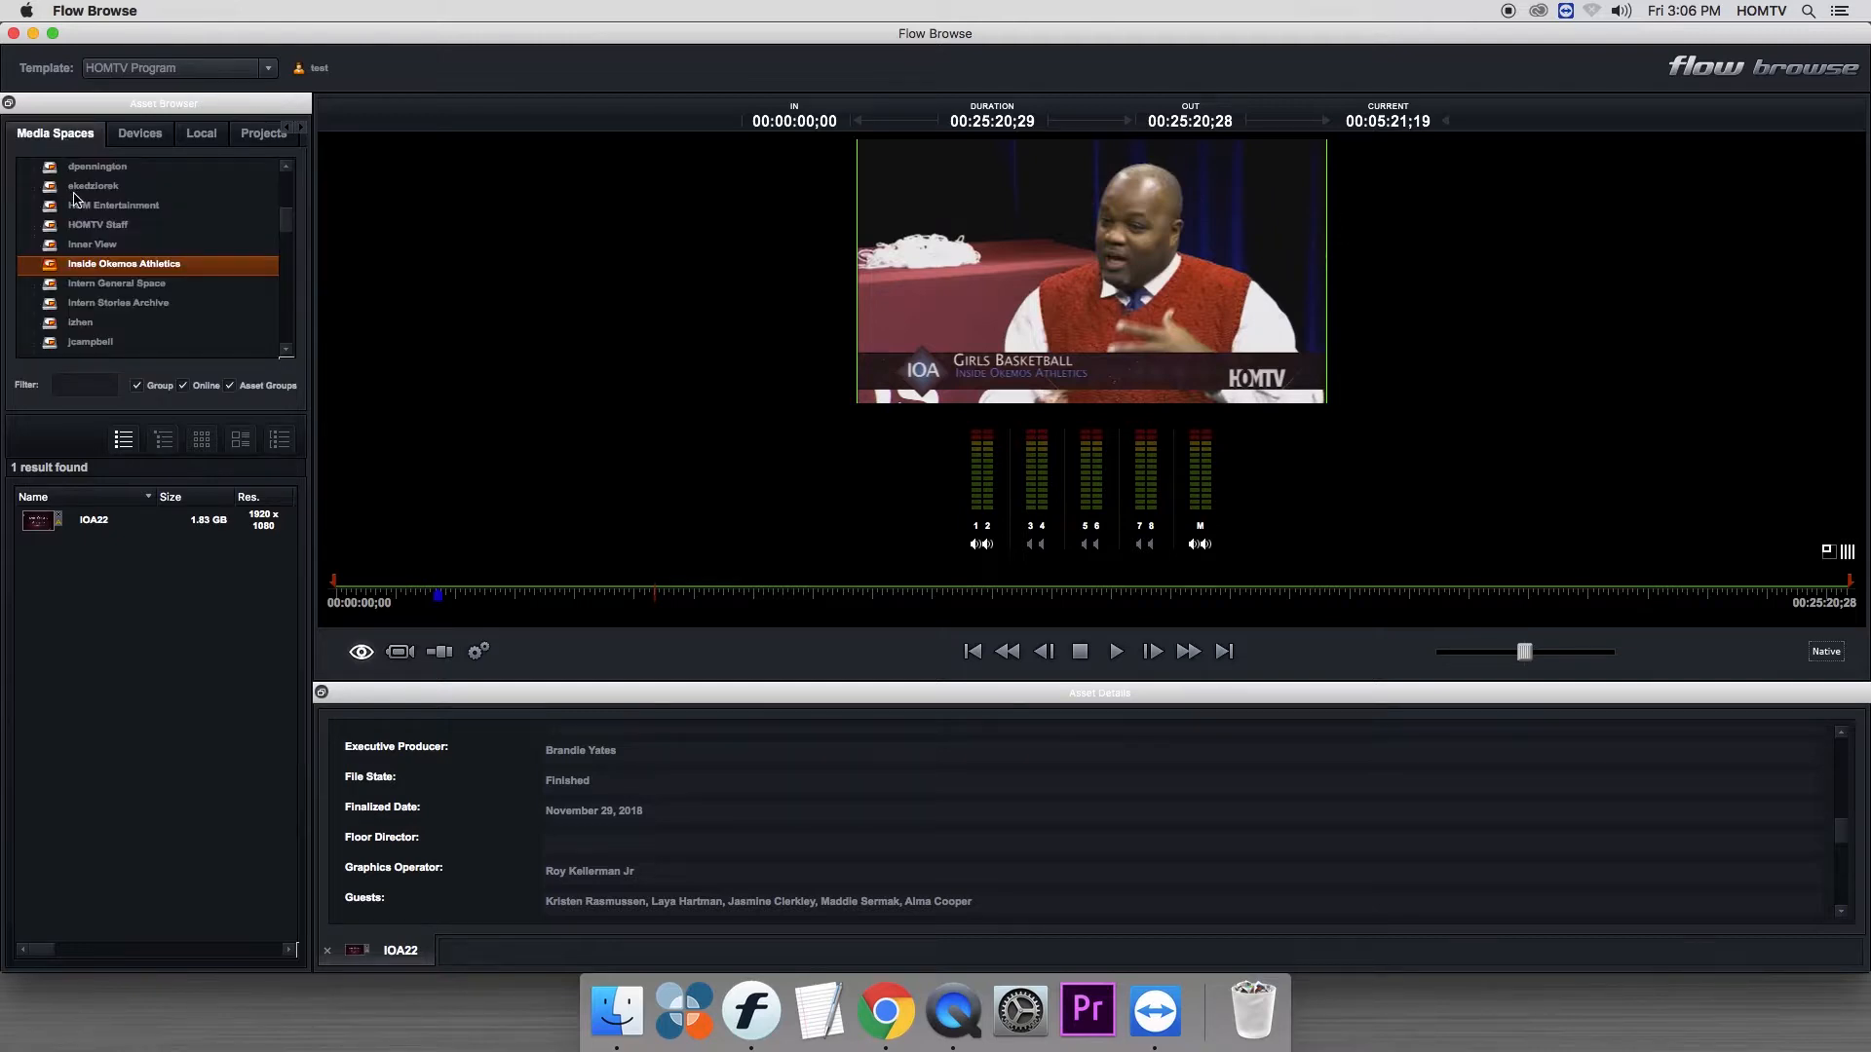
drag(287, 222, 286, 184)
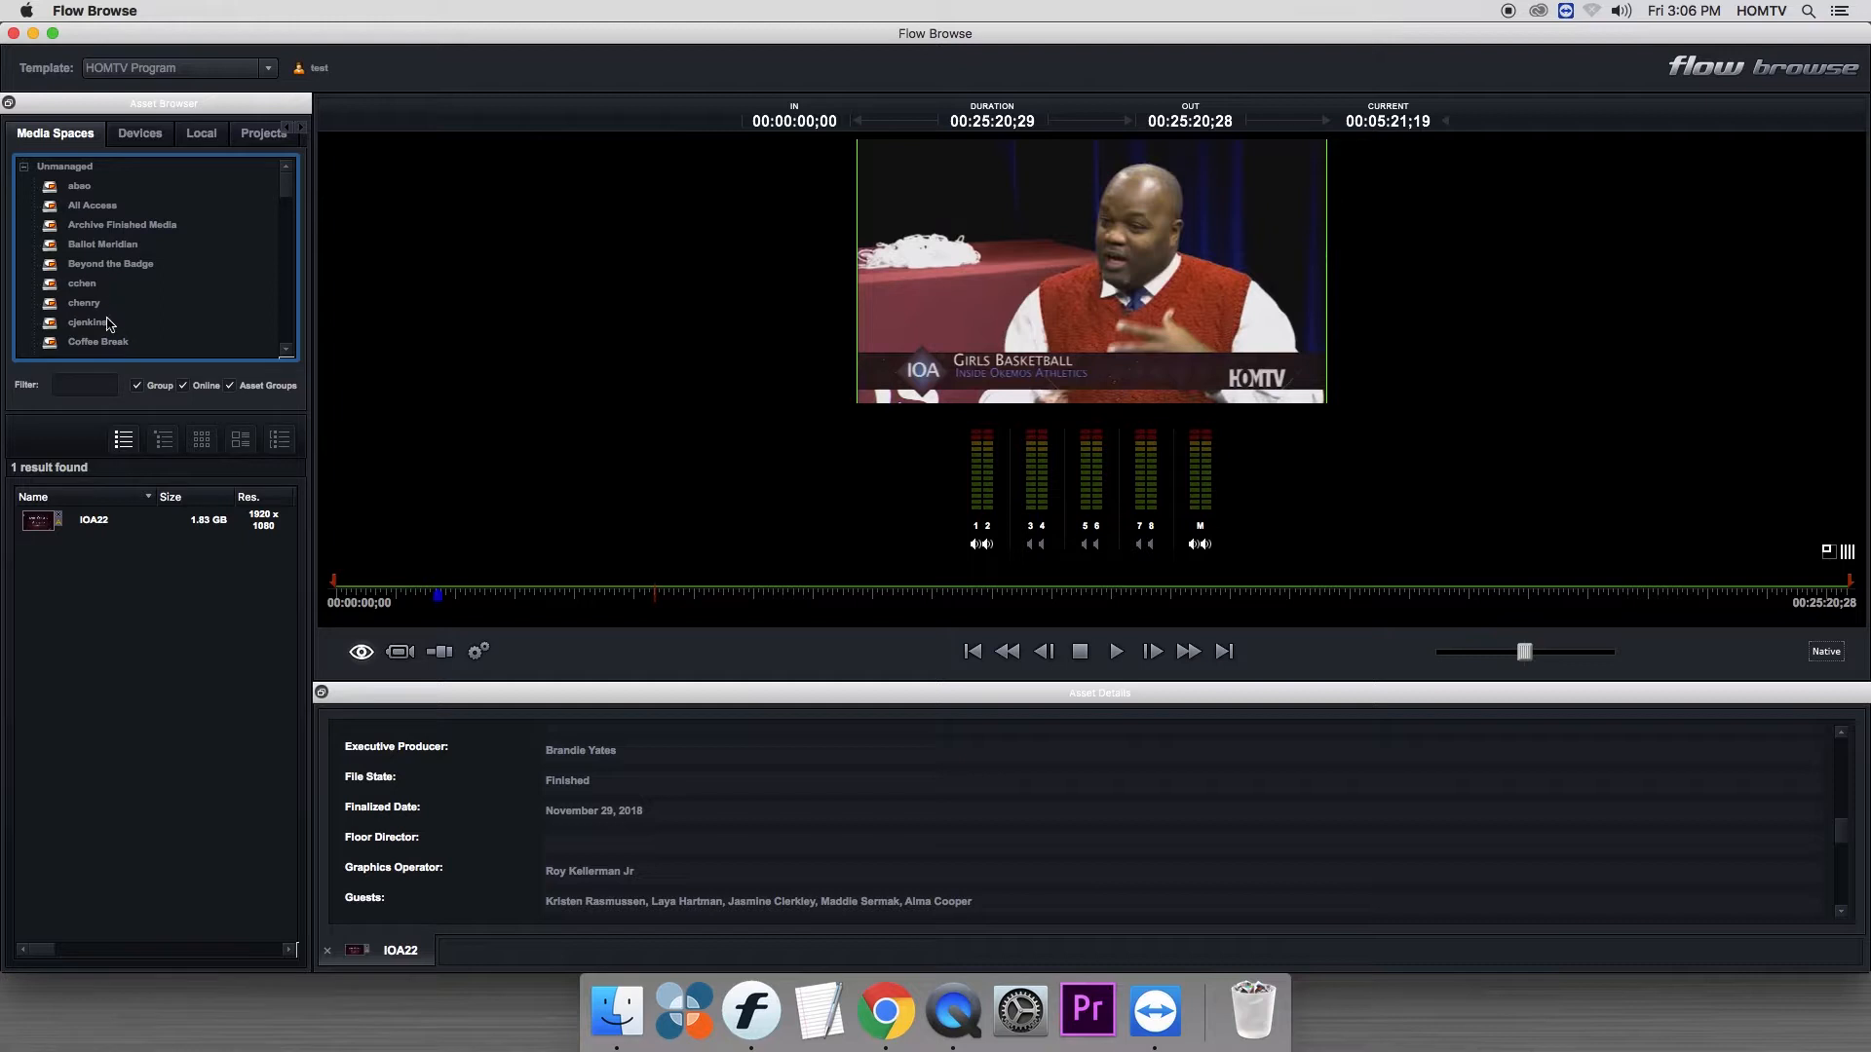
drag(289, 190, 291, 218)
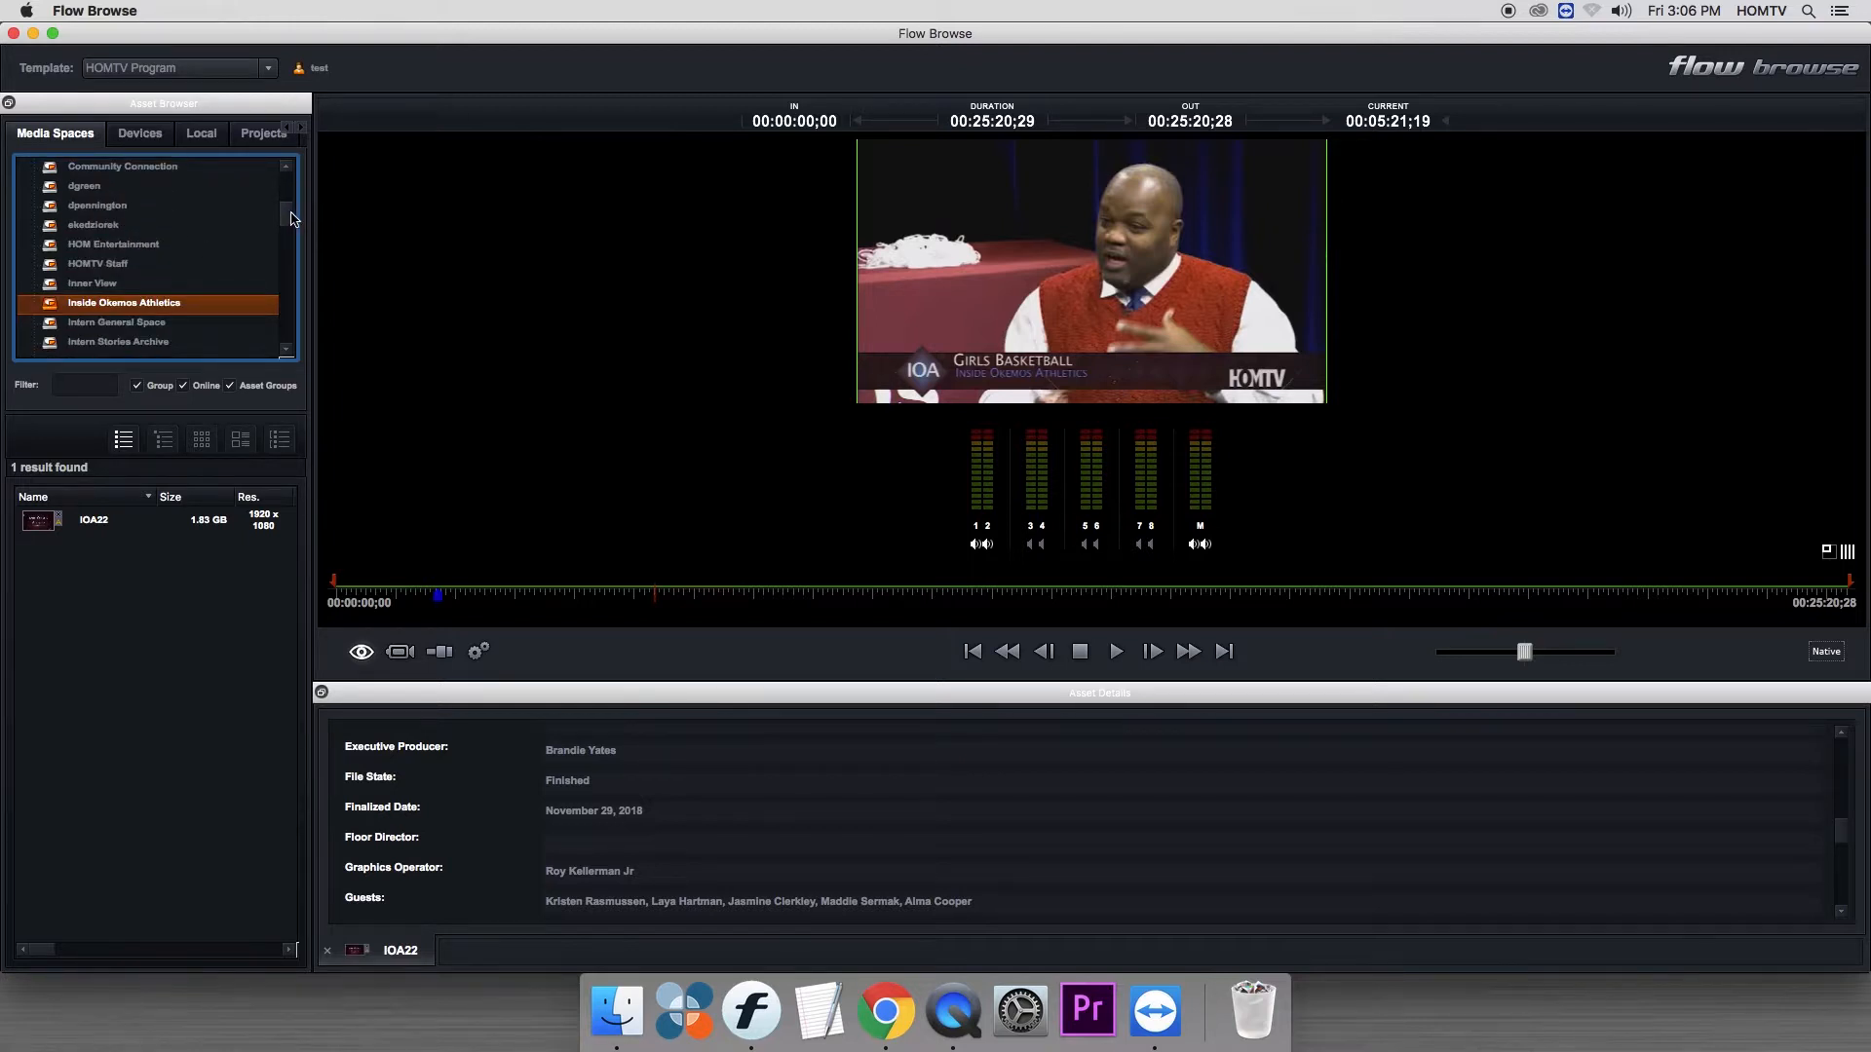
drag(291, 218, 289, 213)
click(59, 208)
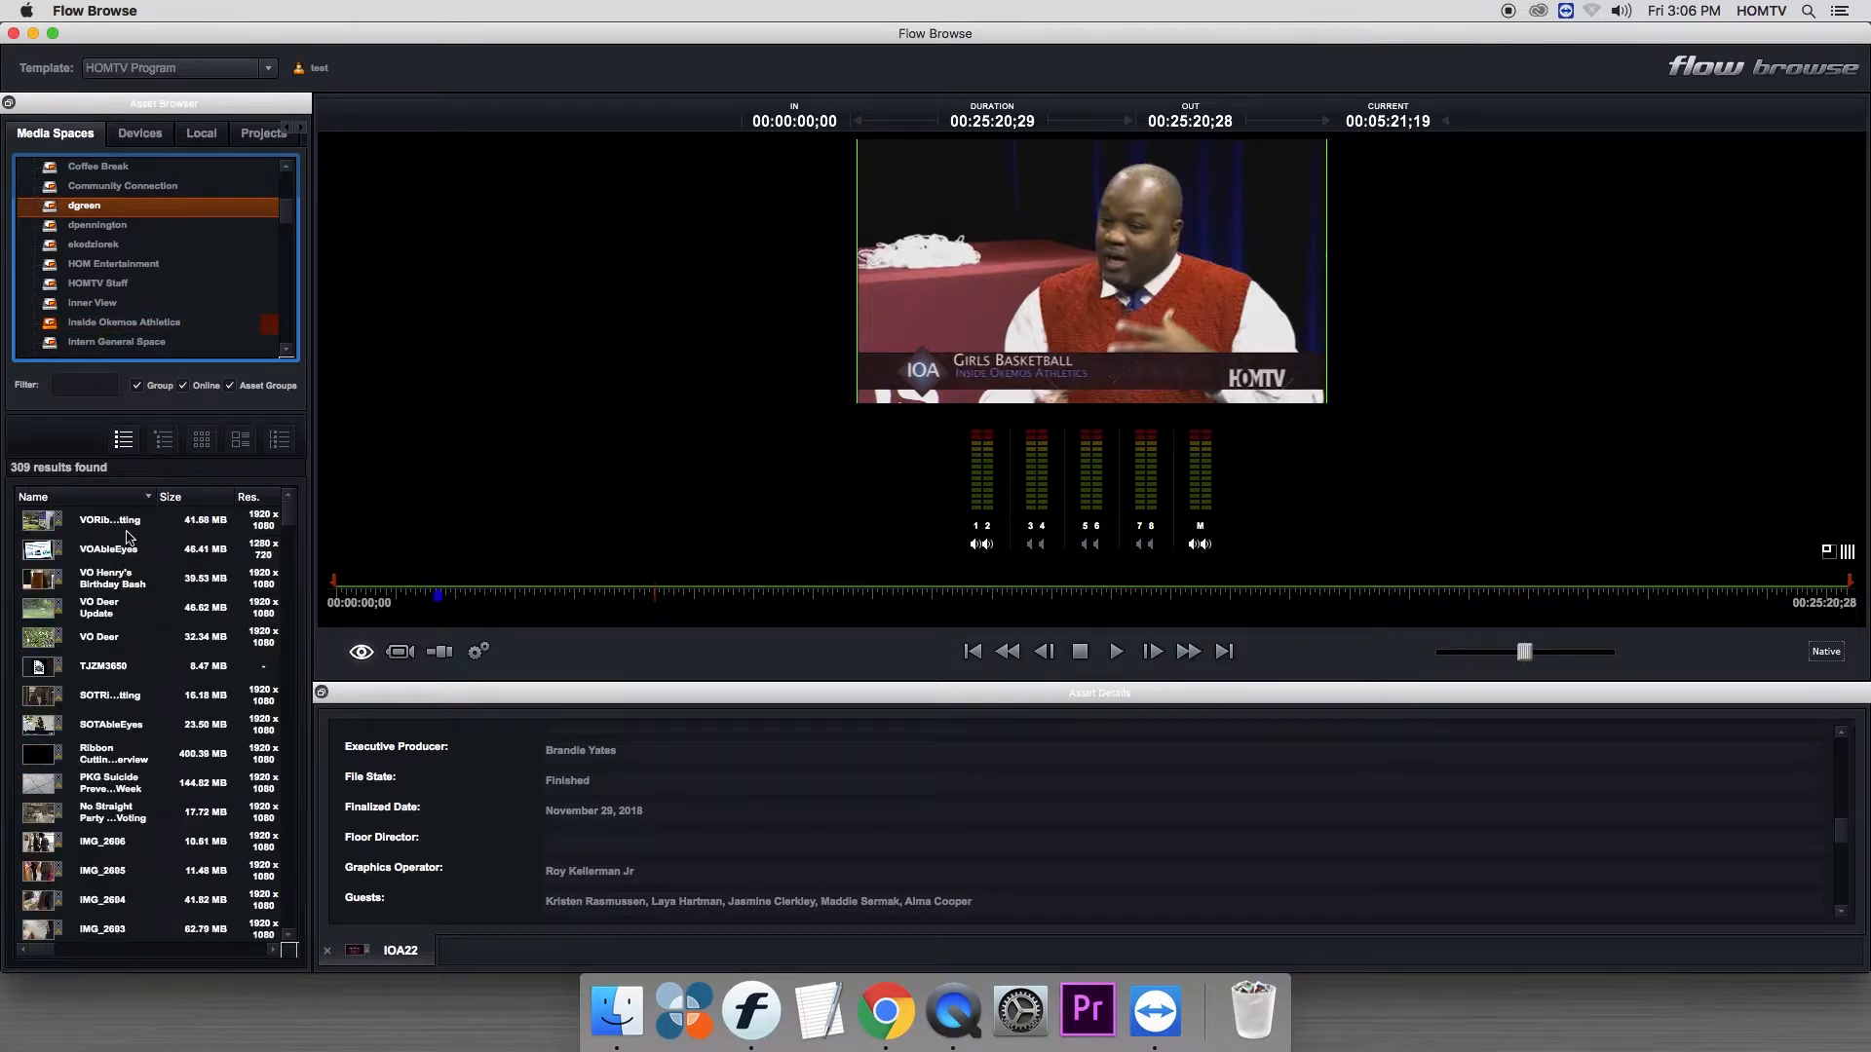
mouse_move(297, 520)
mouse_down()
mouse_move(297, 655)
mouse_move(292, 484)
mouse_up()
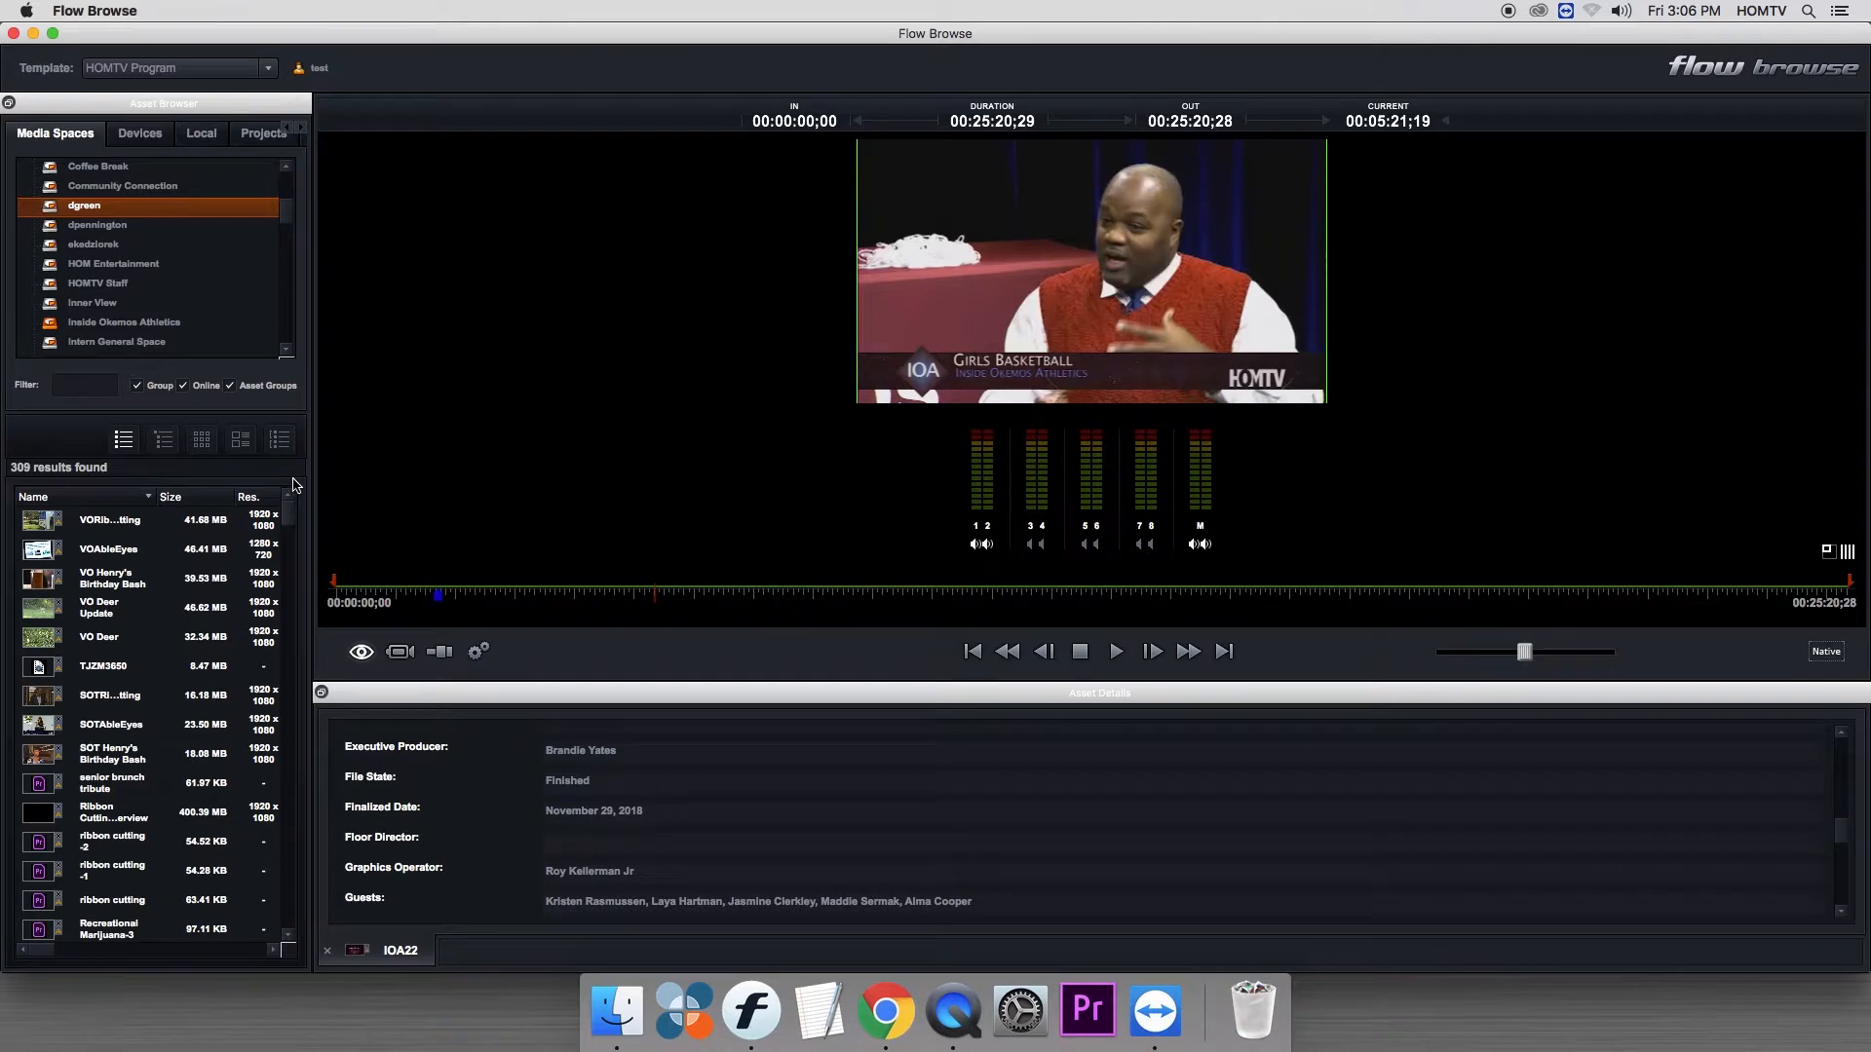
- Undock the Asset Browser as a widened floating window and list the clips in the Inner View media space
drag(117, 104, 514, 48)
drag(717, 829, 1348, 829)
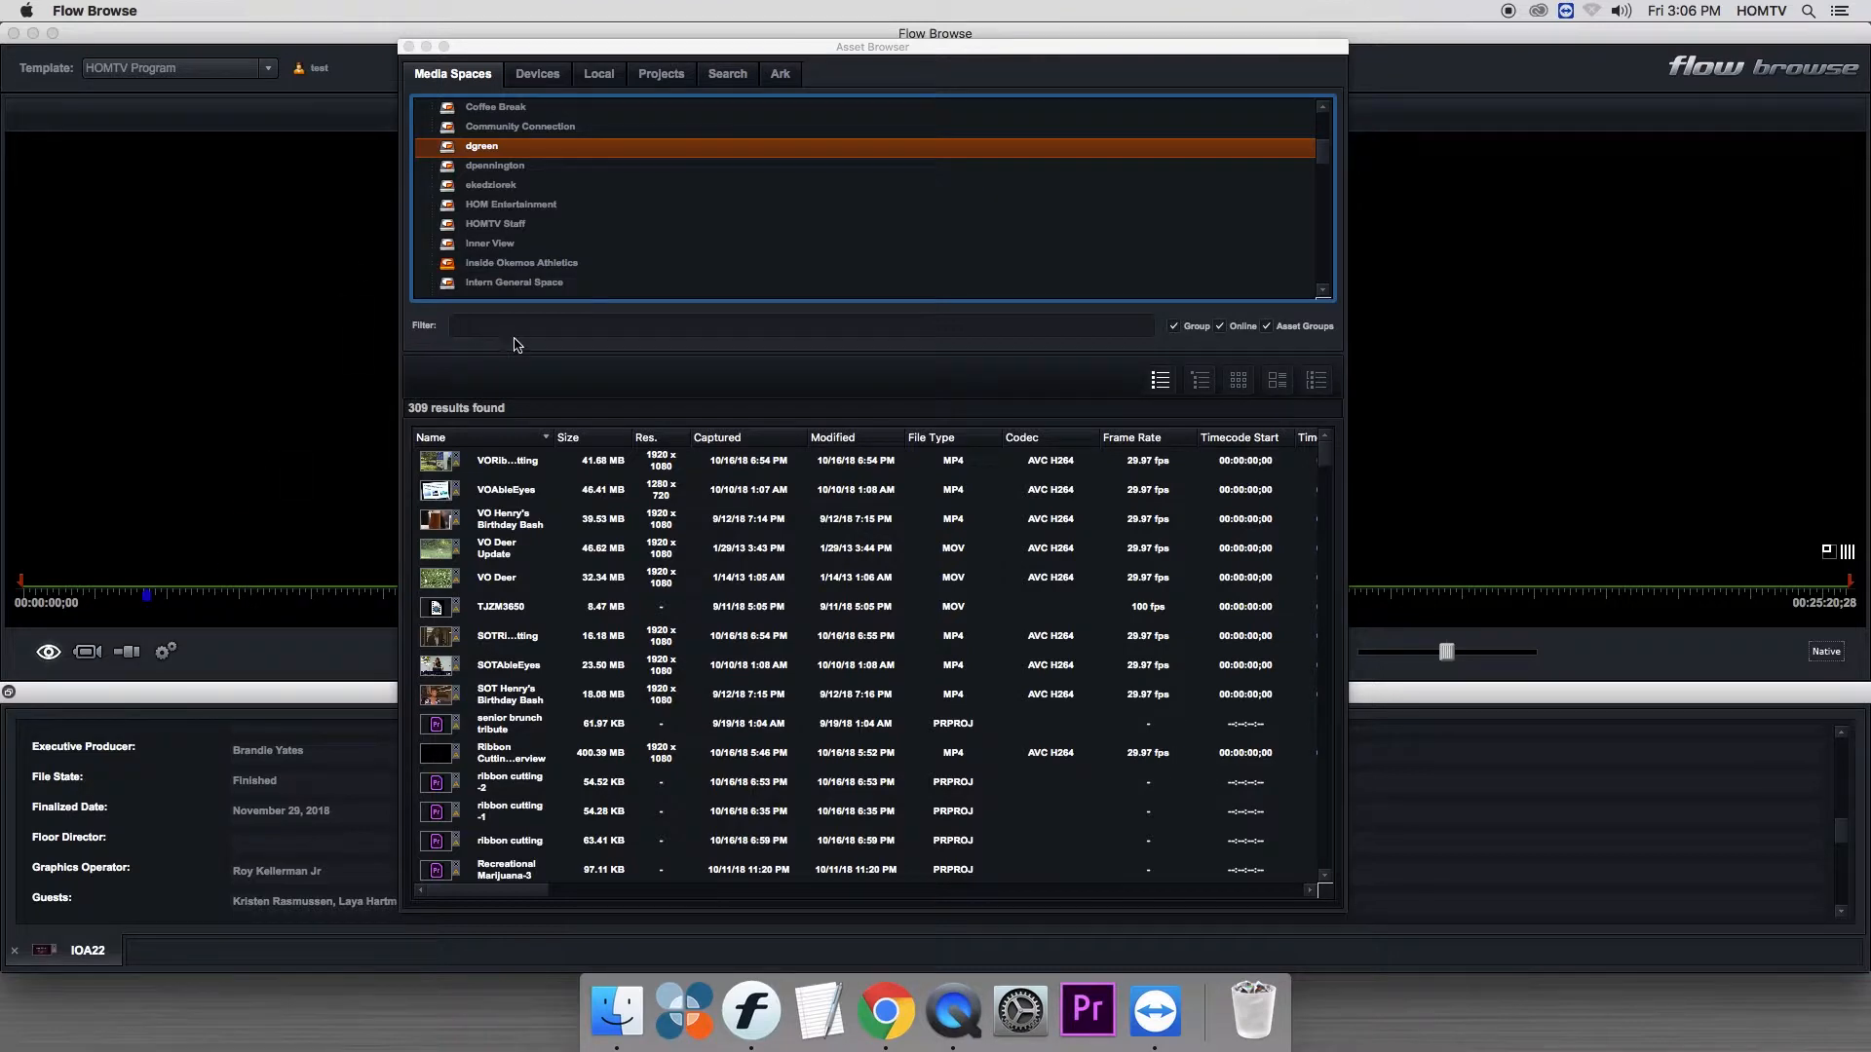
click(453, 244)
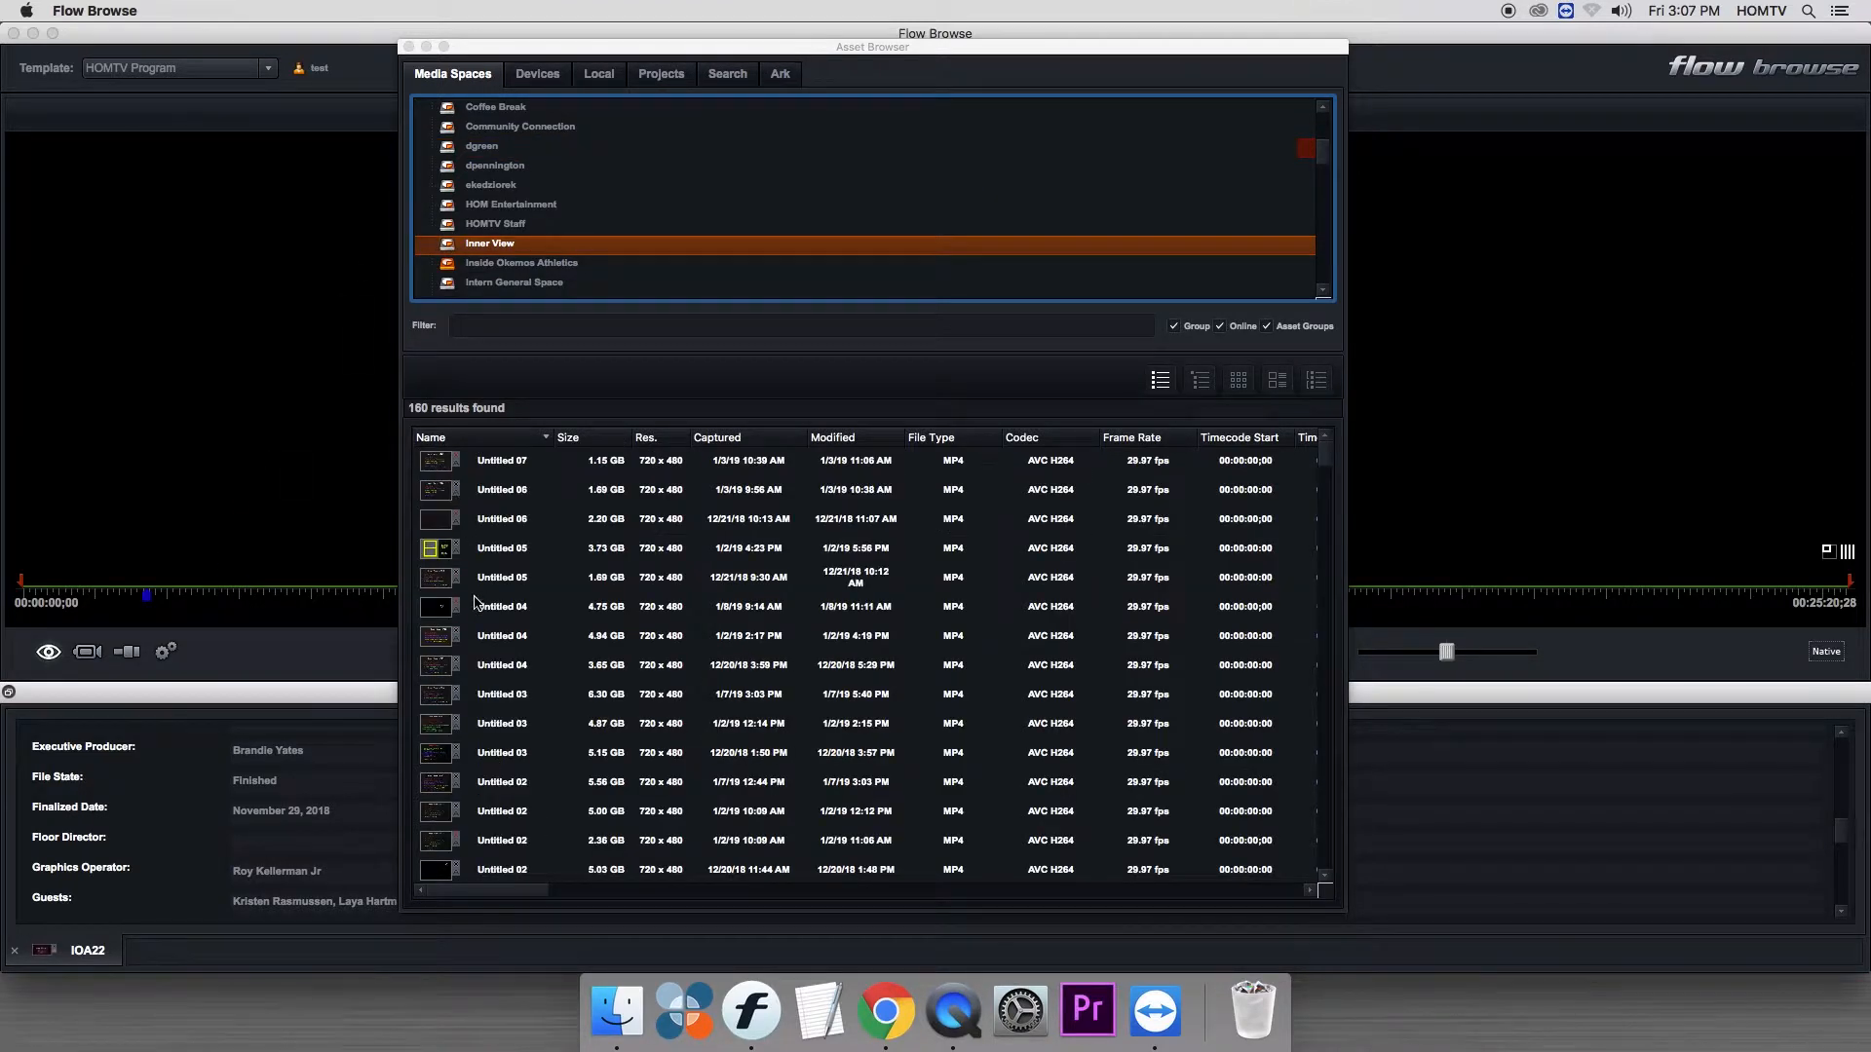
drag(1328, 451, 1343, 412)
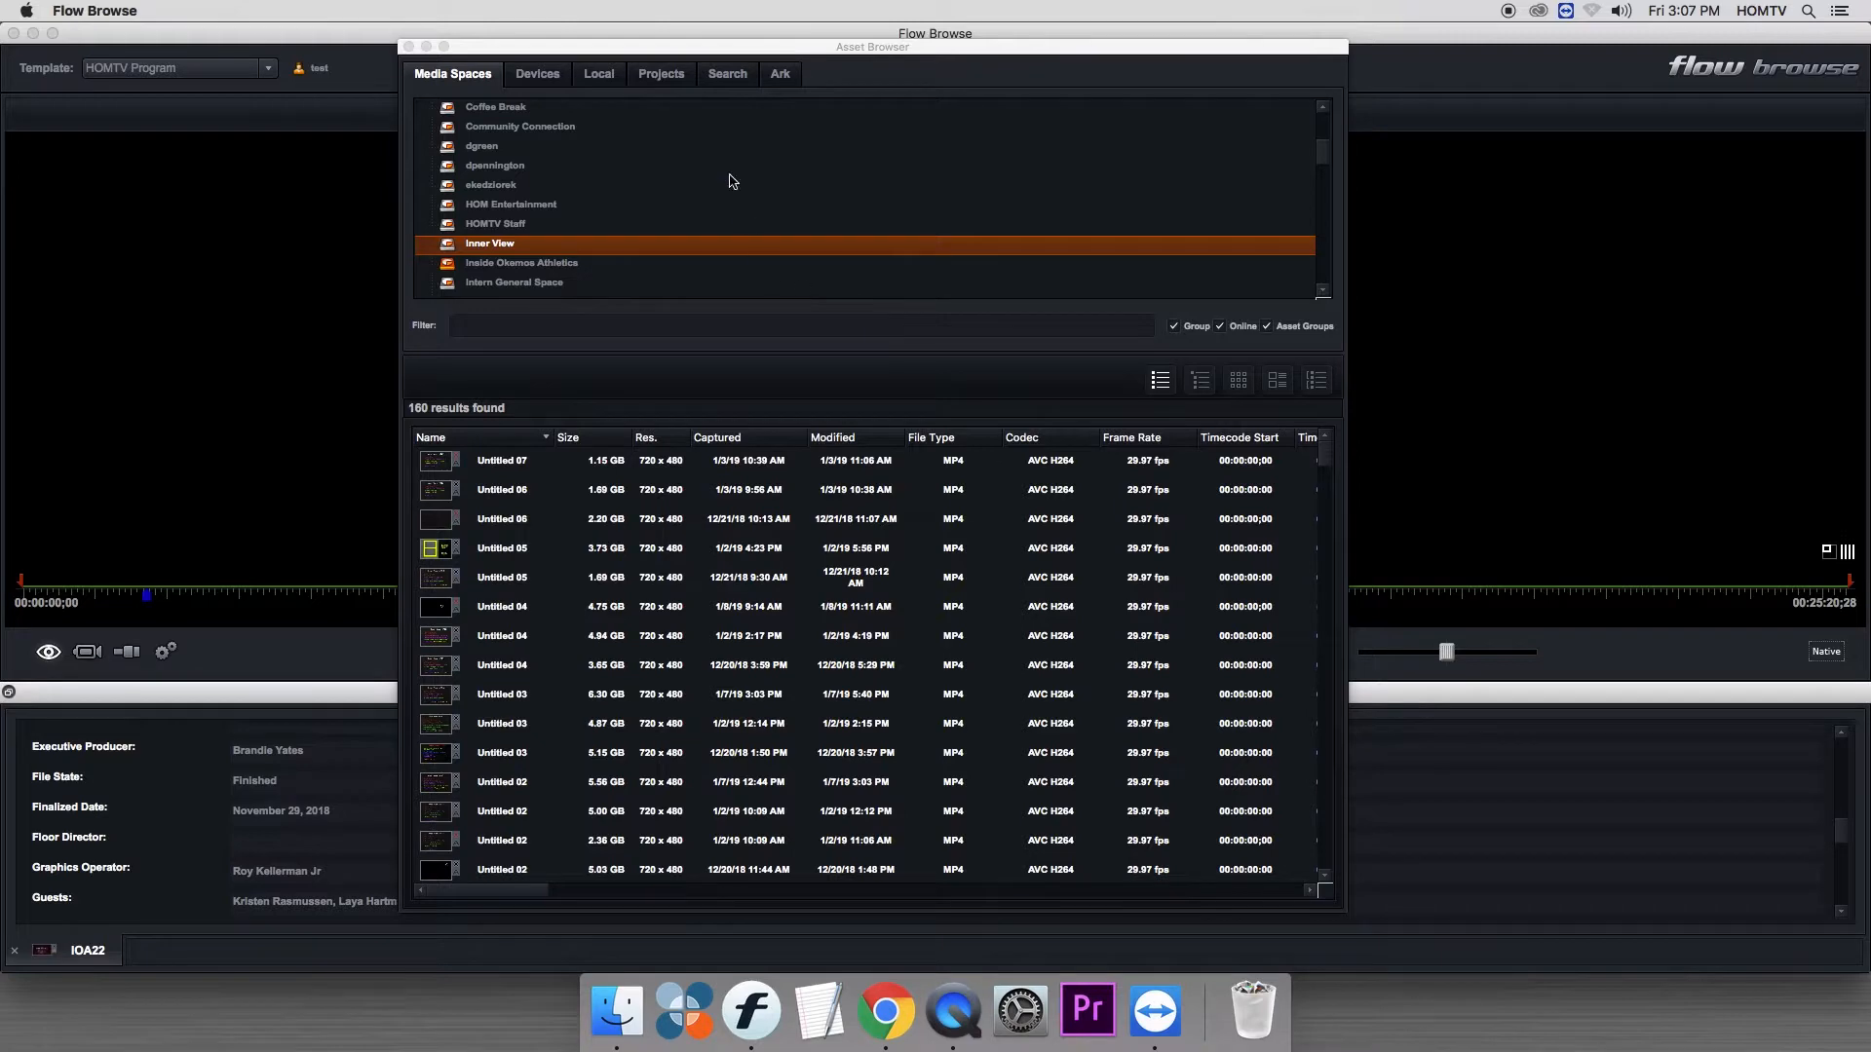
- Reset the layout so the Asset Browser docks beside the player again
right_click(358, 66)
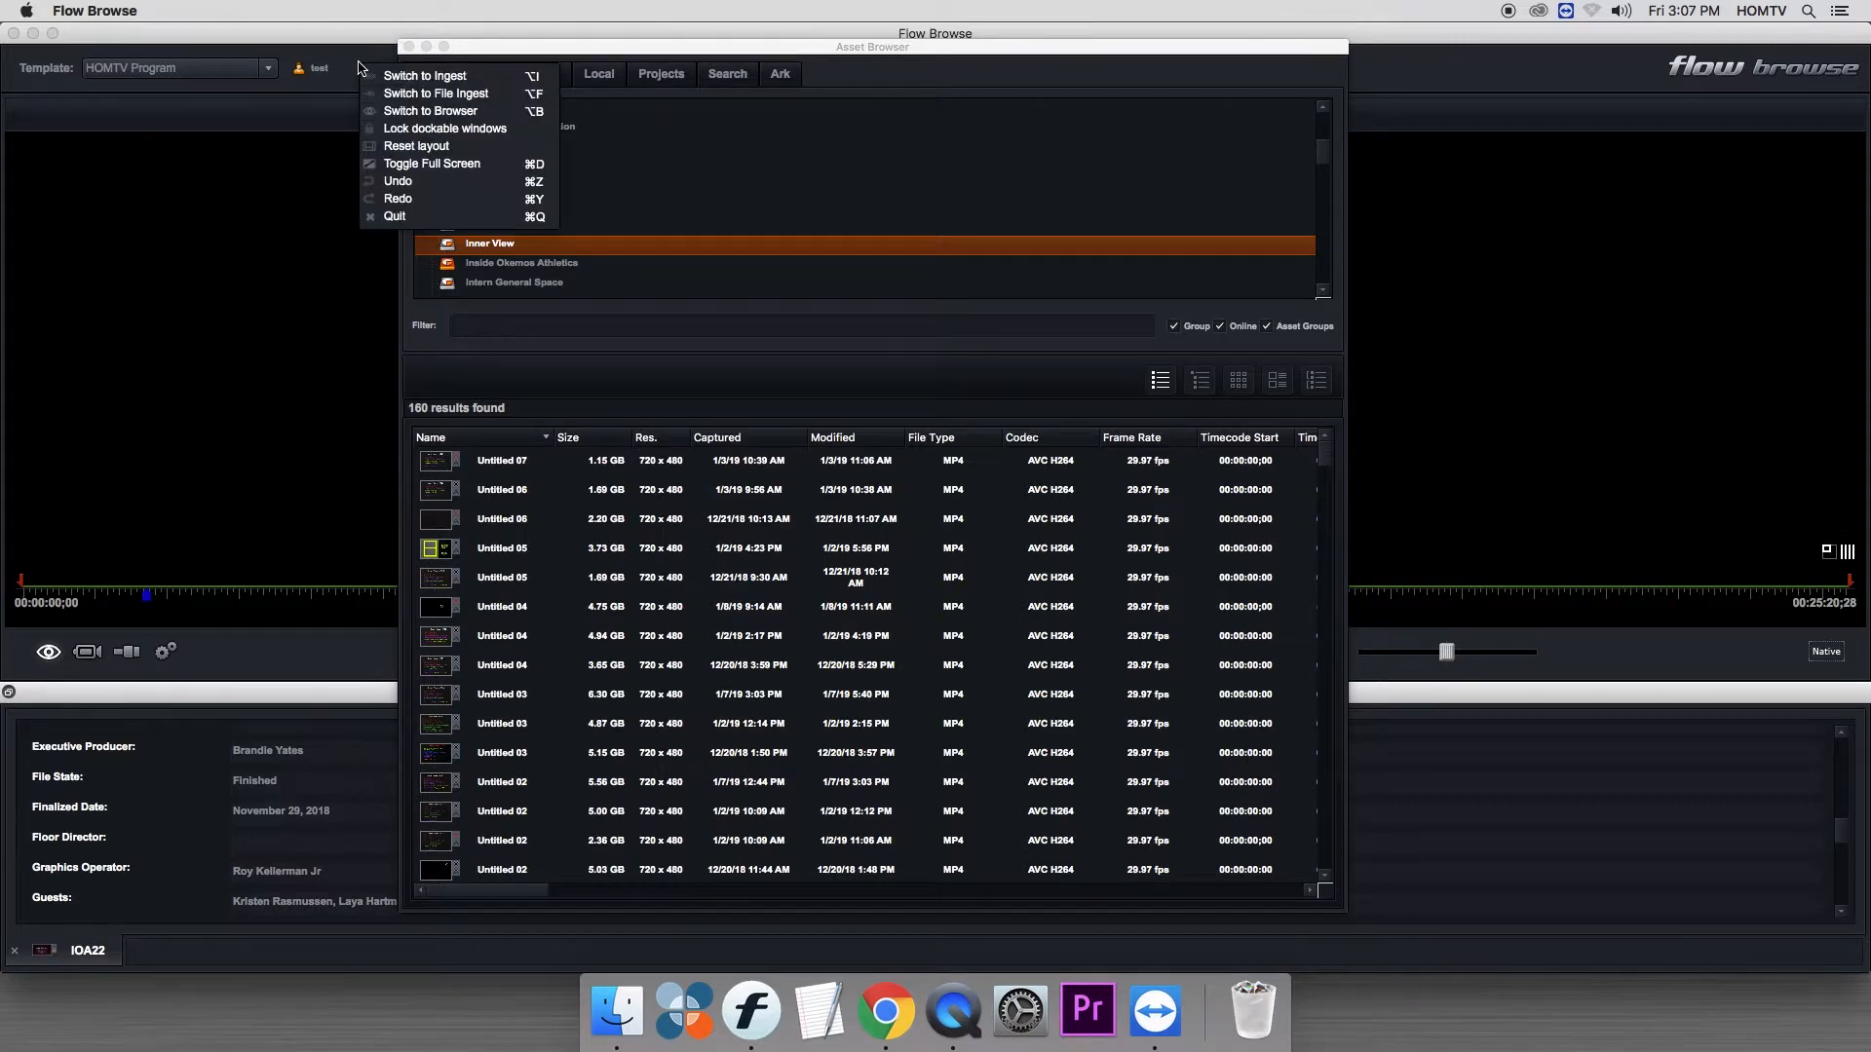
click(409, 147)
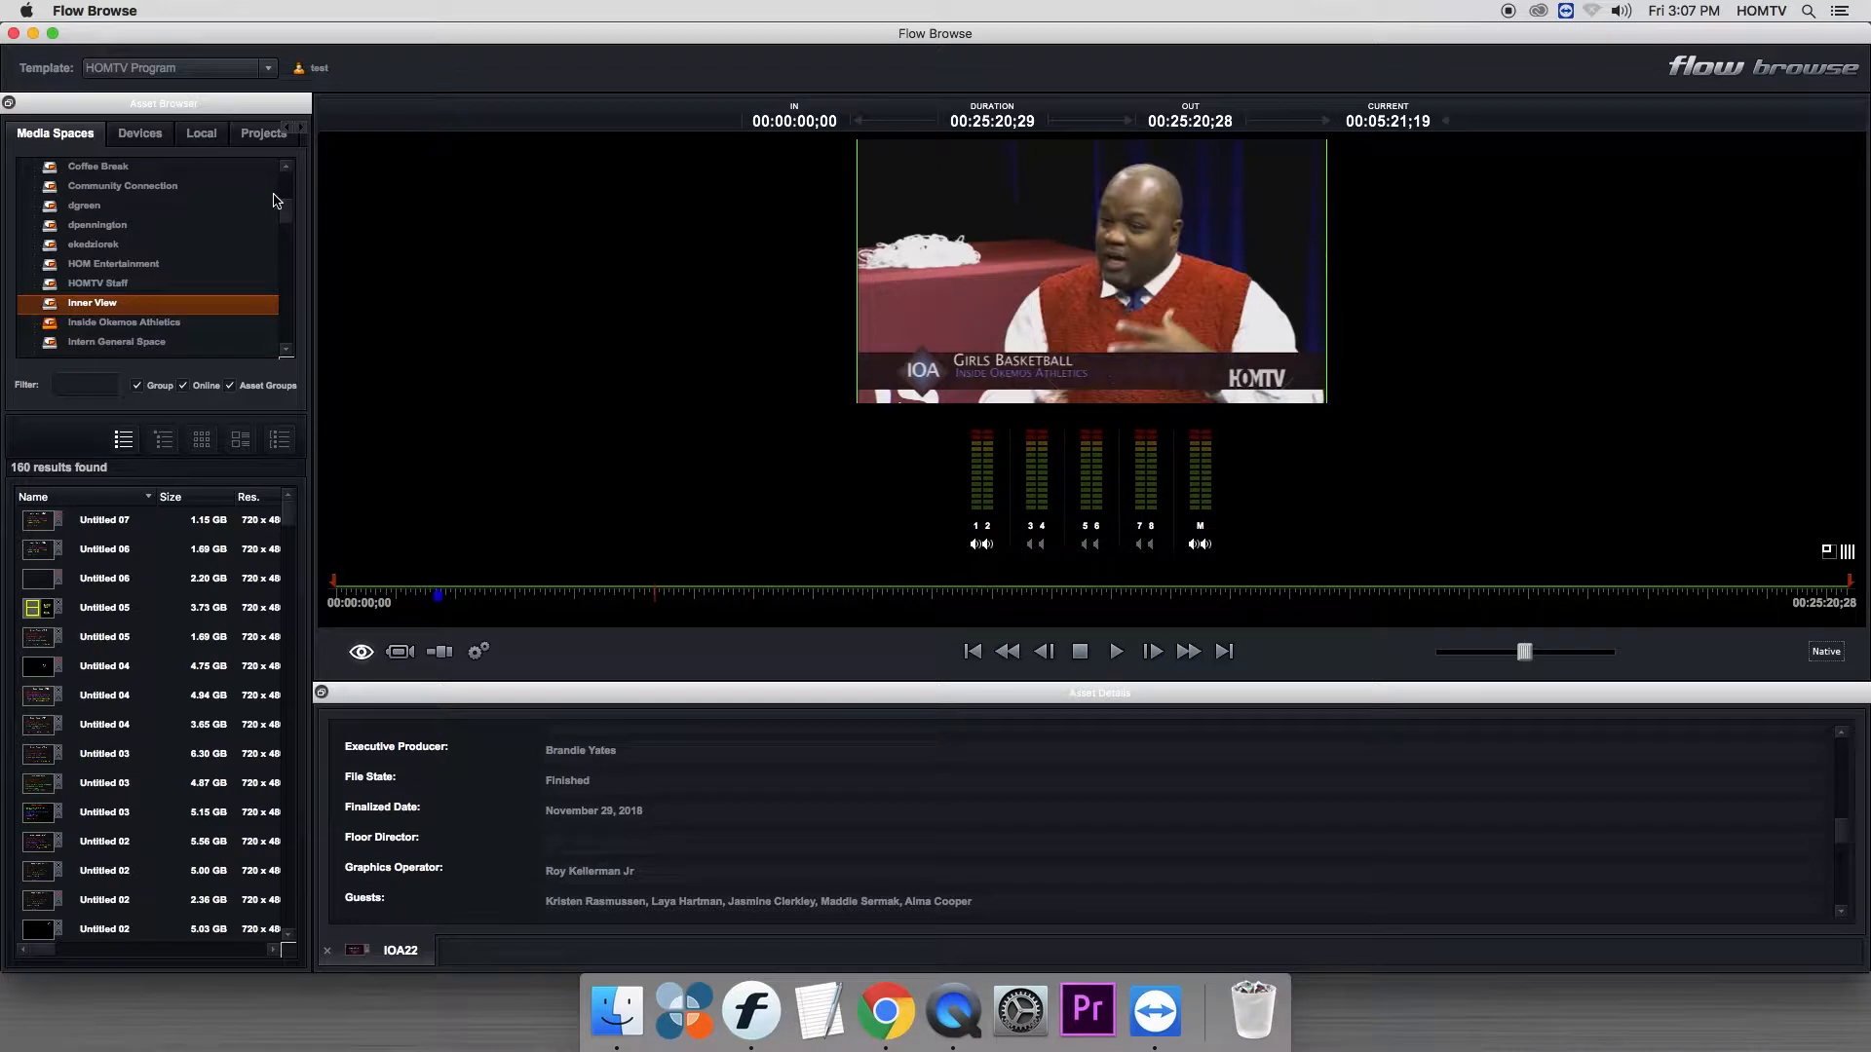
mouse_move(274, 200)
- Switch to Finder, check the mounted P2 cards ABE07L5875 and AOR11F0815, and minimize the Finder window
click(619, 1018)
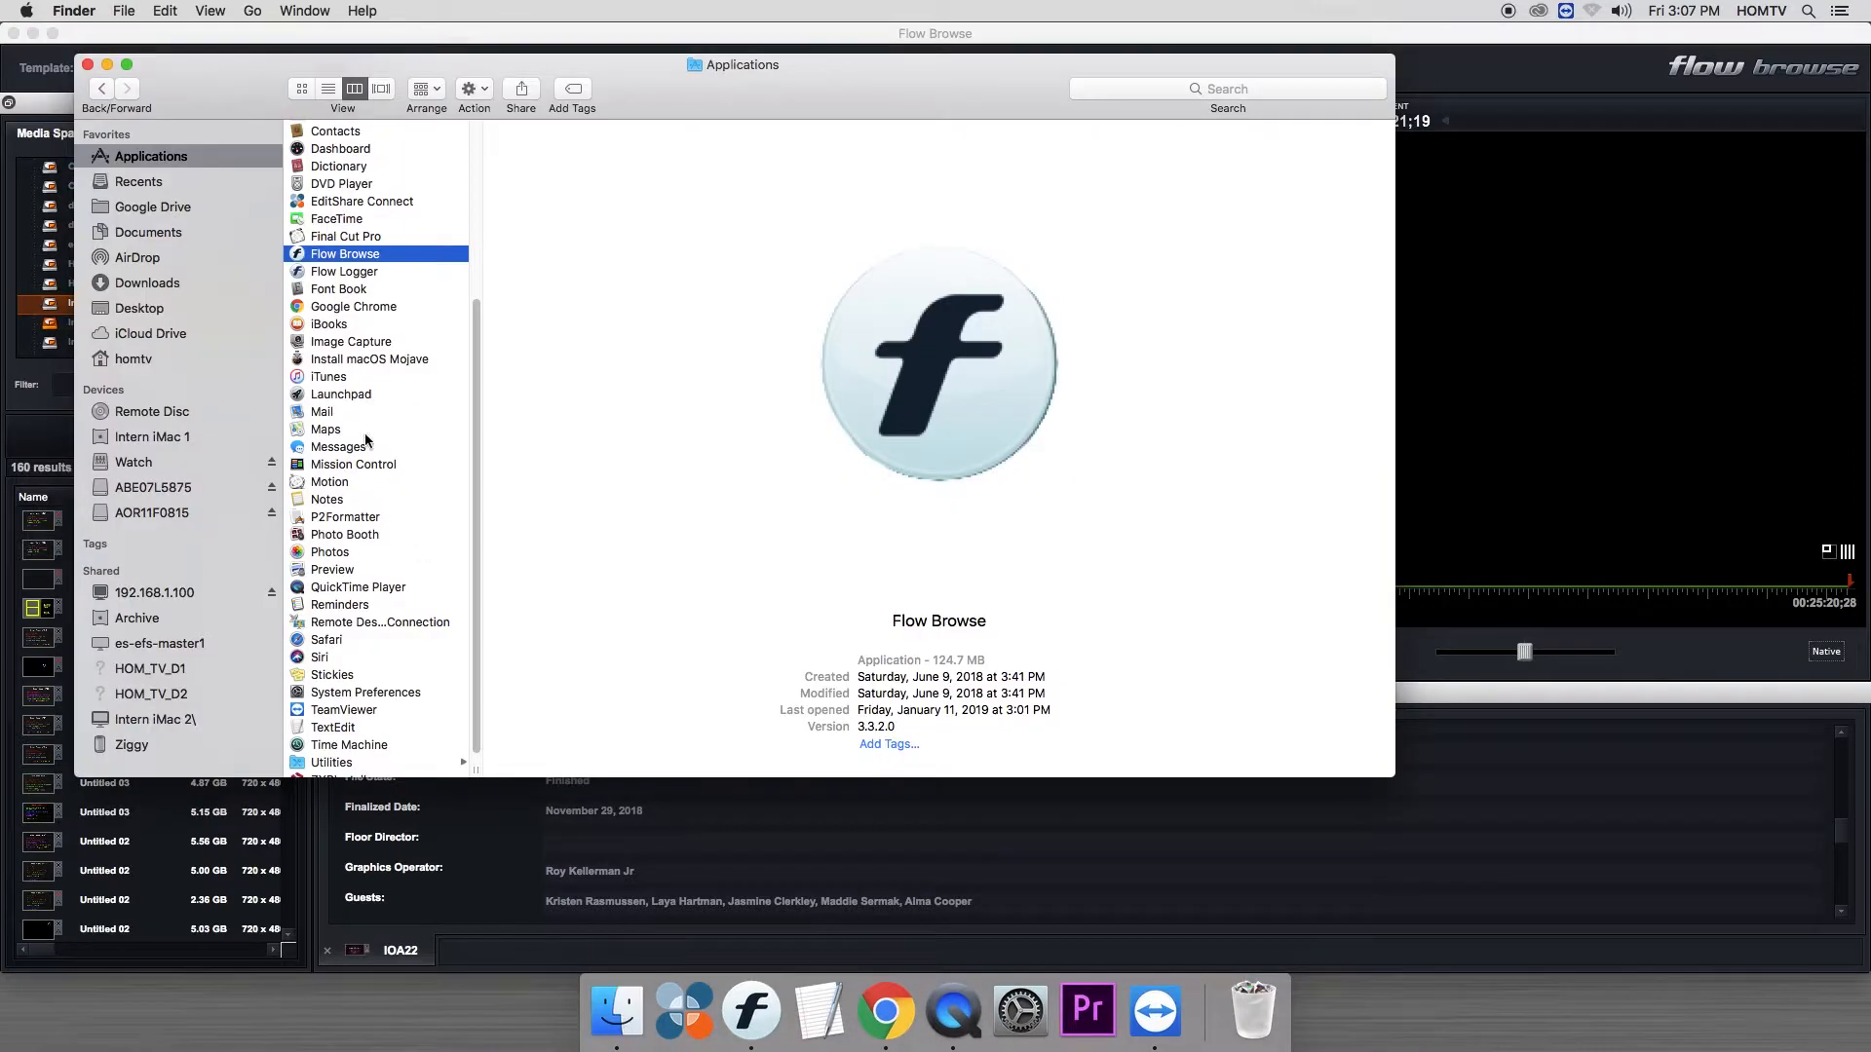
click(149, 488)
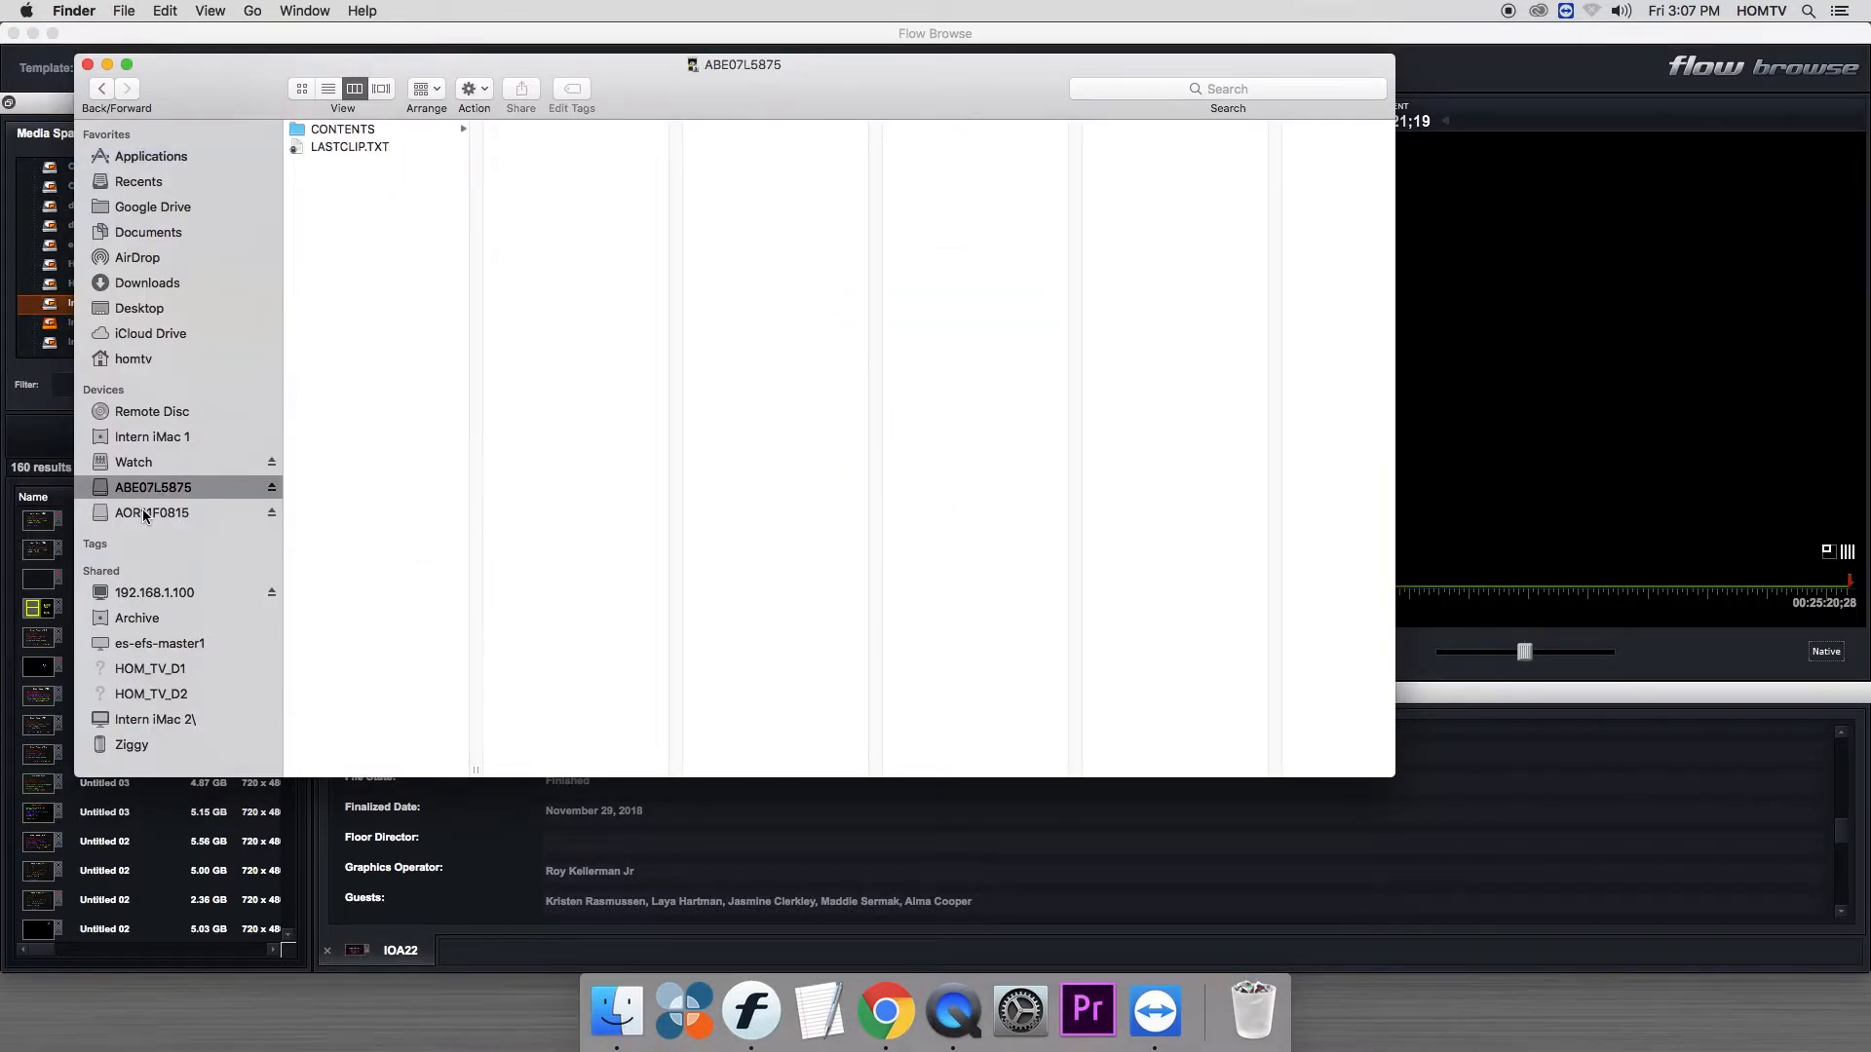
click(144, 514)
click(144, 490)
click(107, 64)
- Minimize Flow Browse, select the ABE07L5875 card on the desktop, and restore the Flow Browse window
click(32, 33)
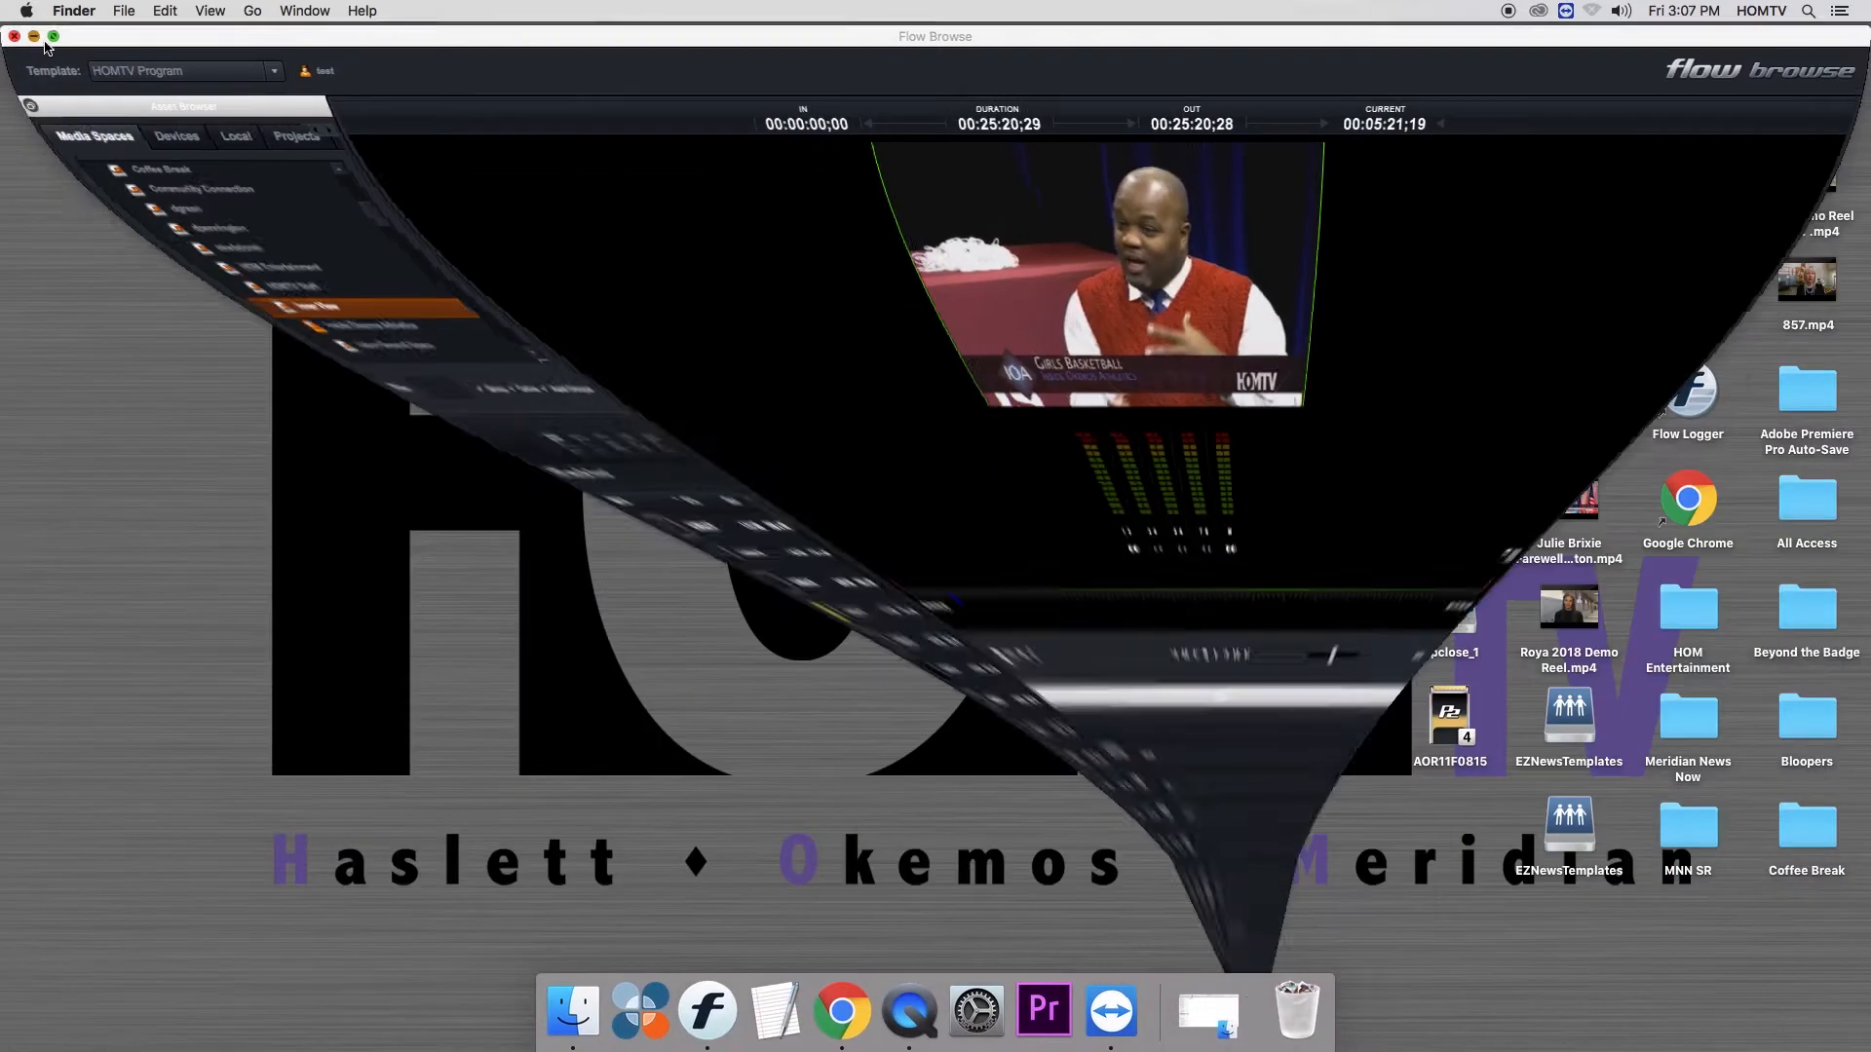
click(1569, 283)
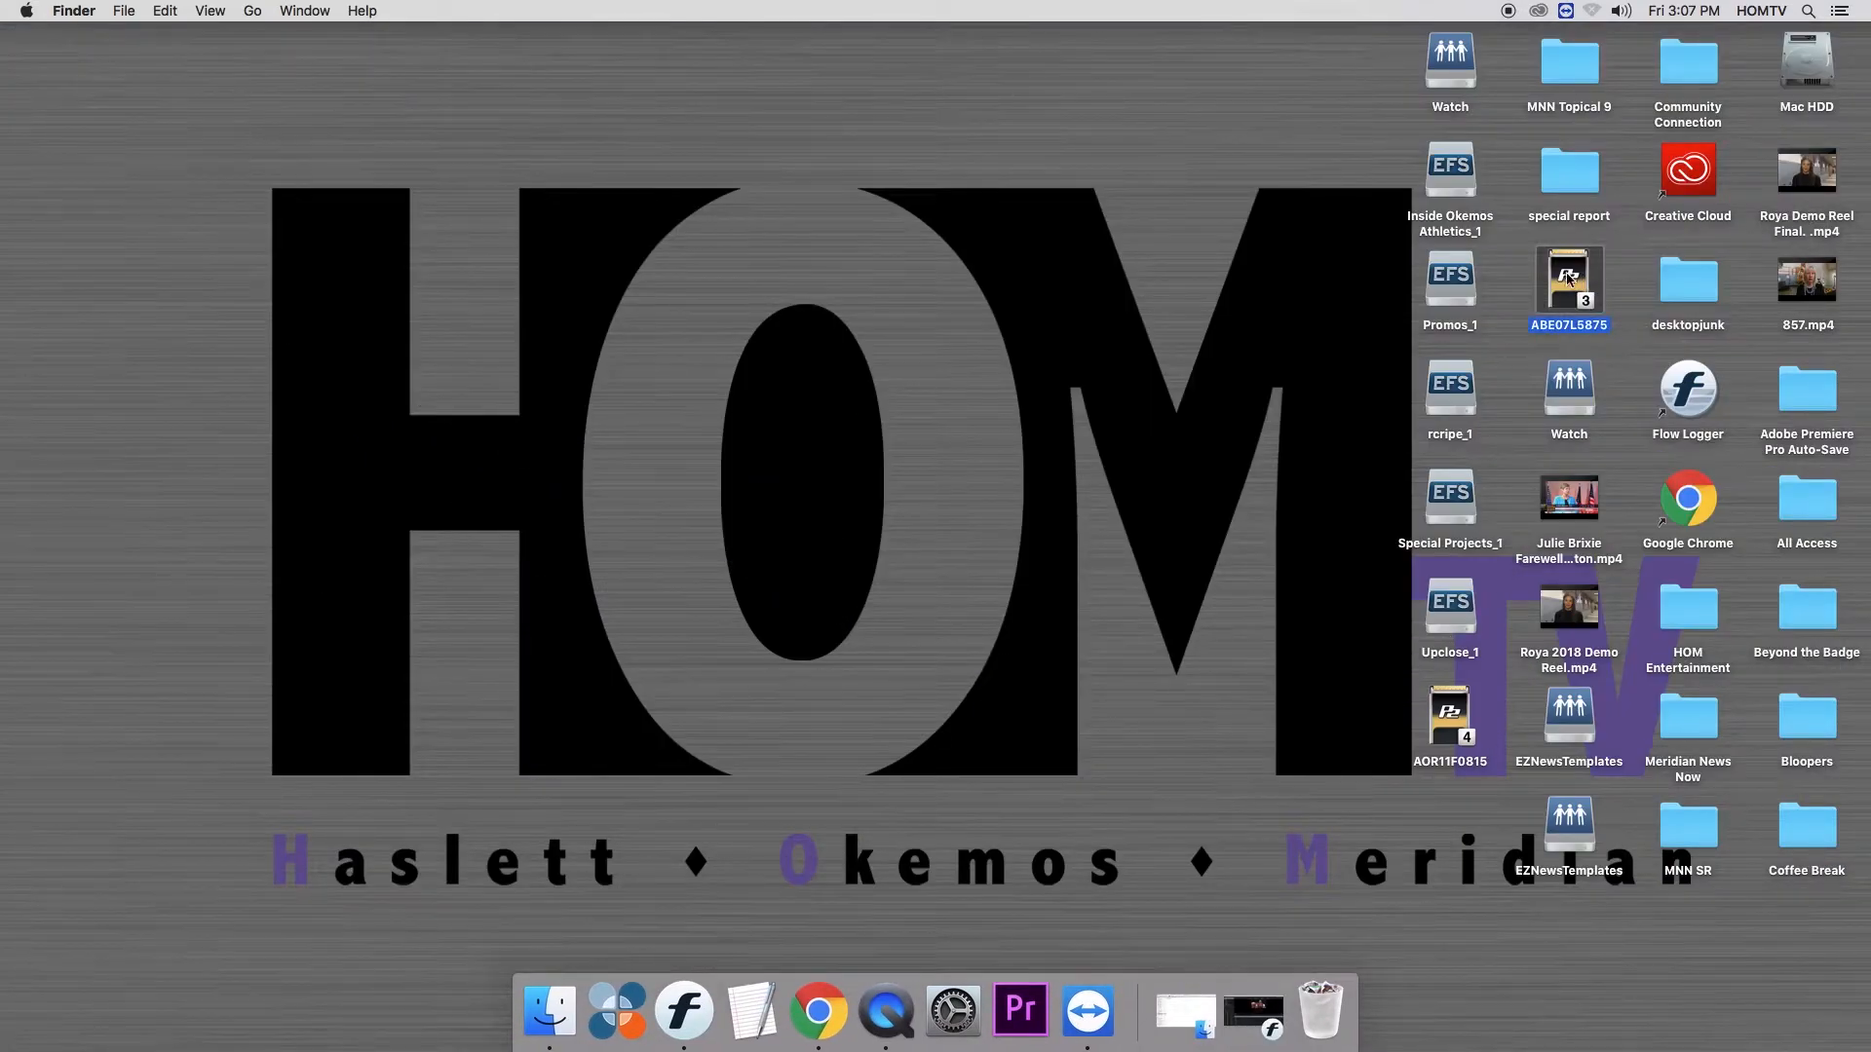
click(684, 1010)
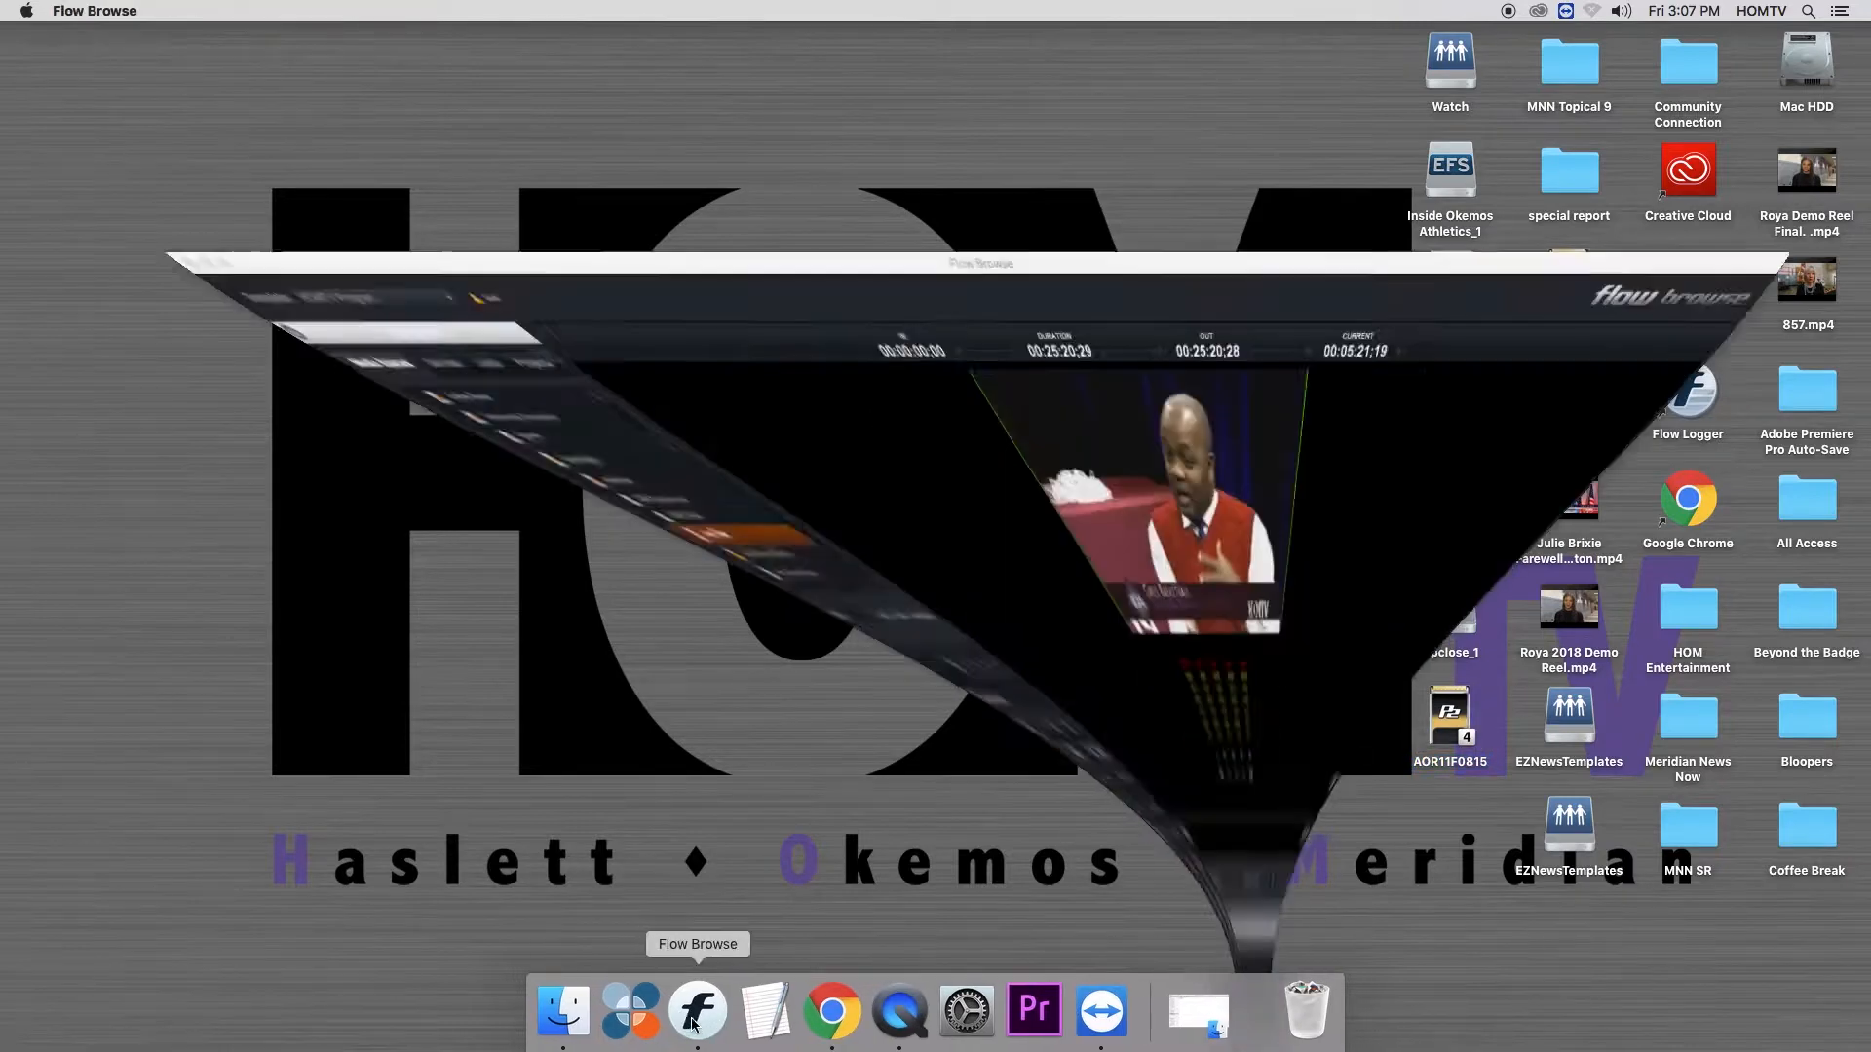
key(super+Tab)
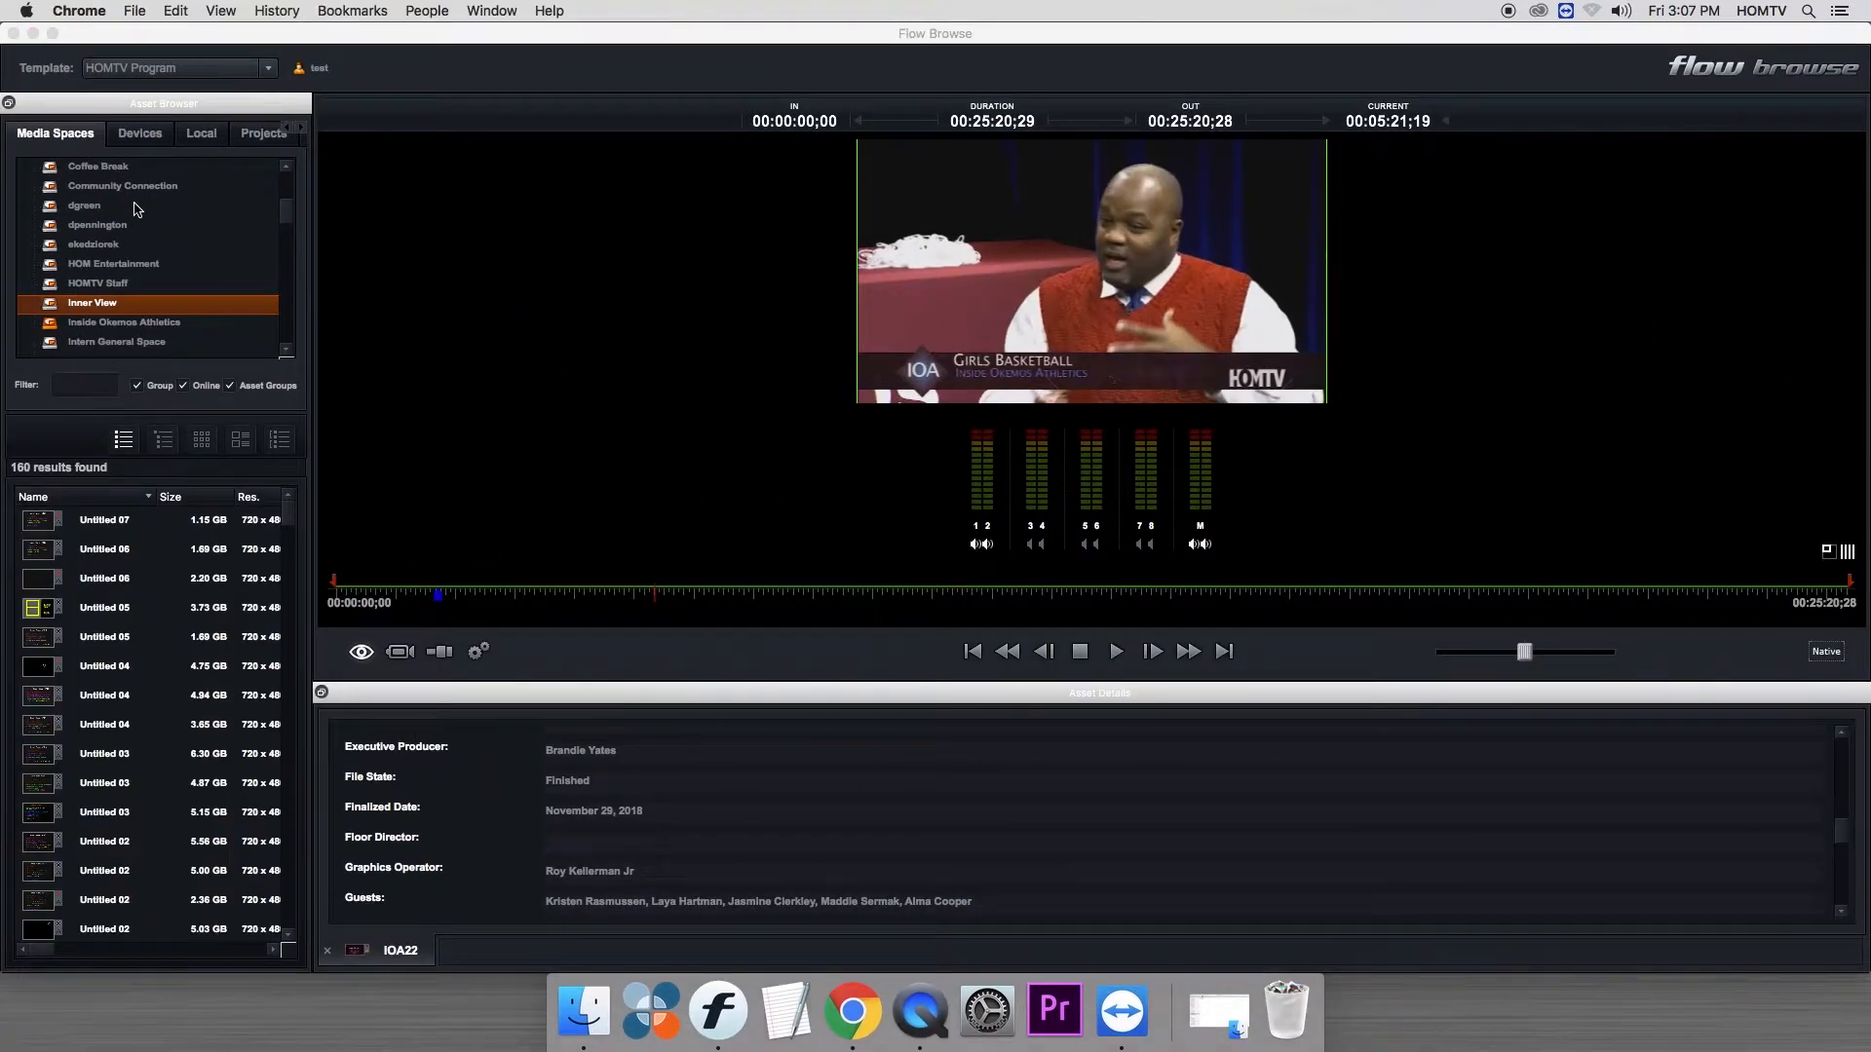
- Browse the connected devices, listing the clips on both P2 cards and ending on ABE07L5875
click(137, 137)
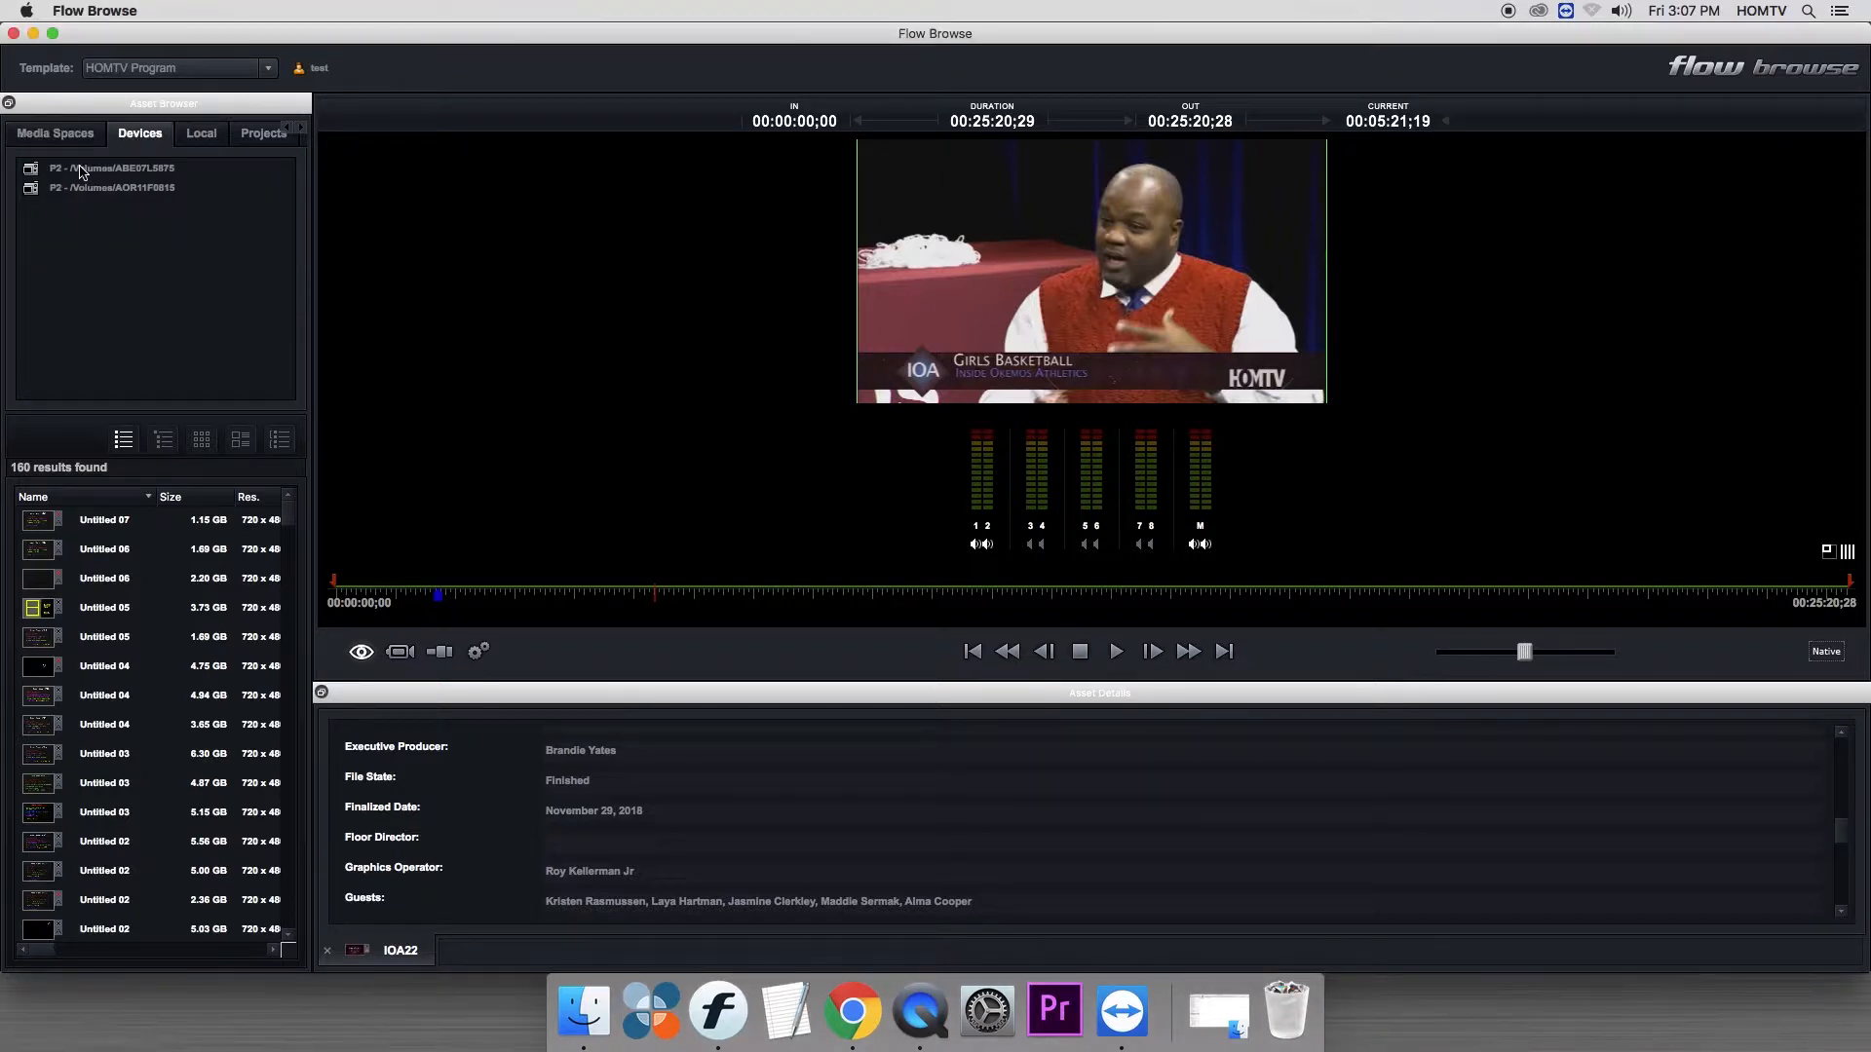
click(82, 172)
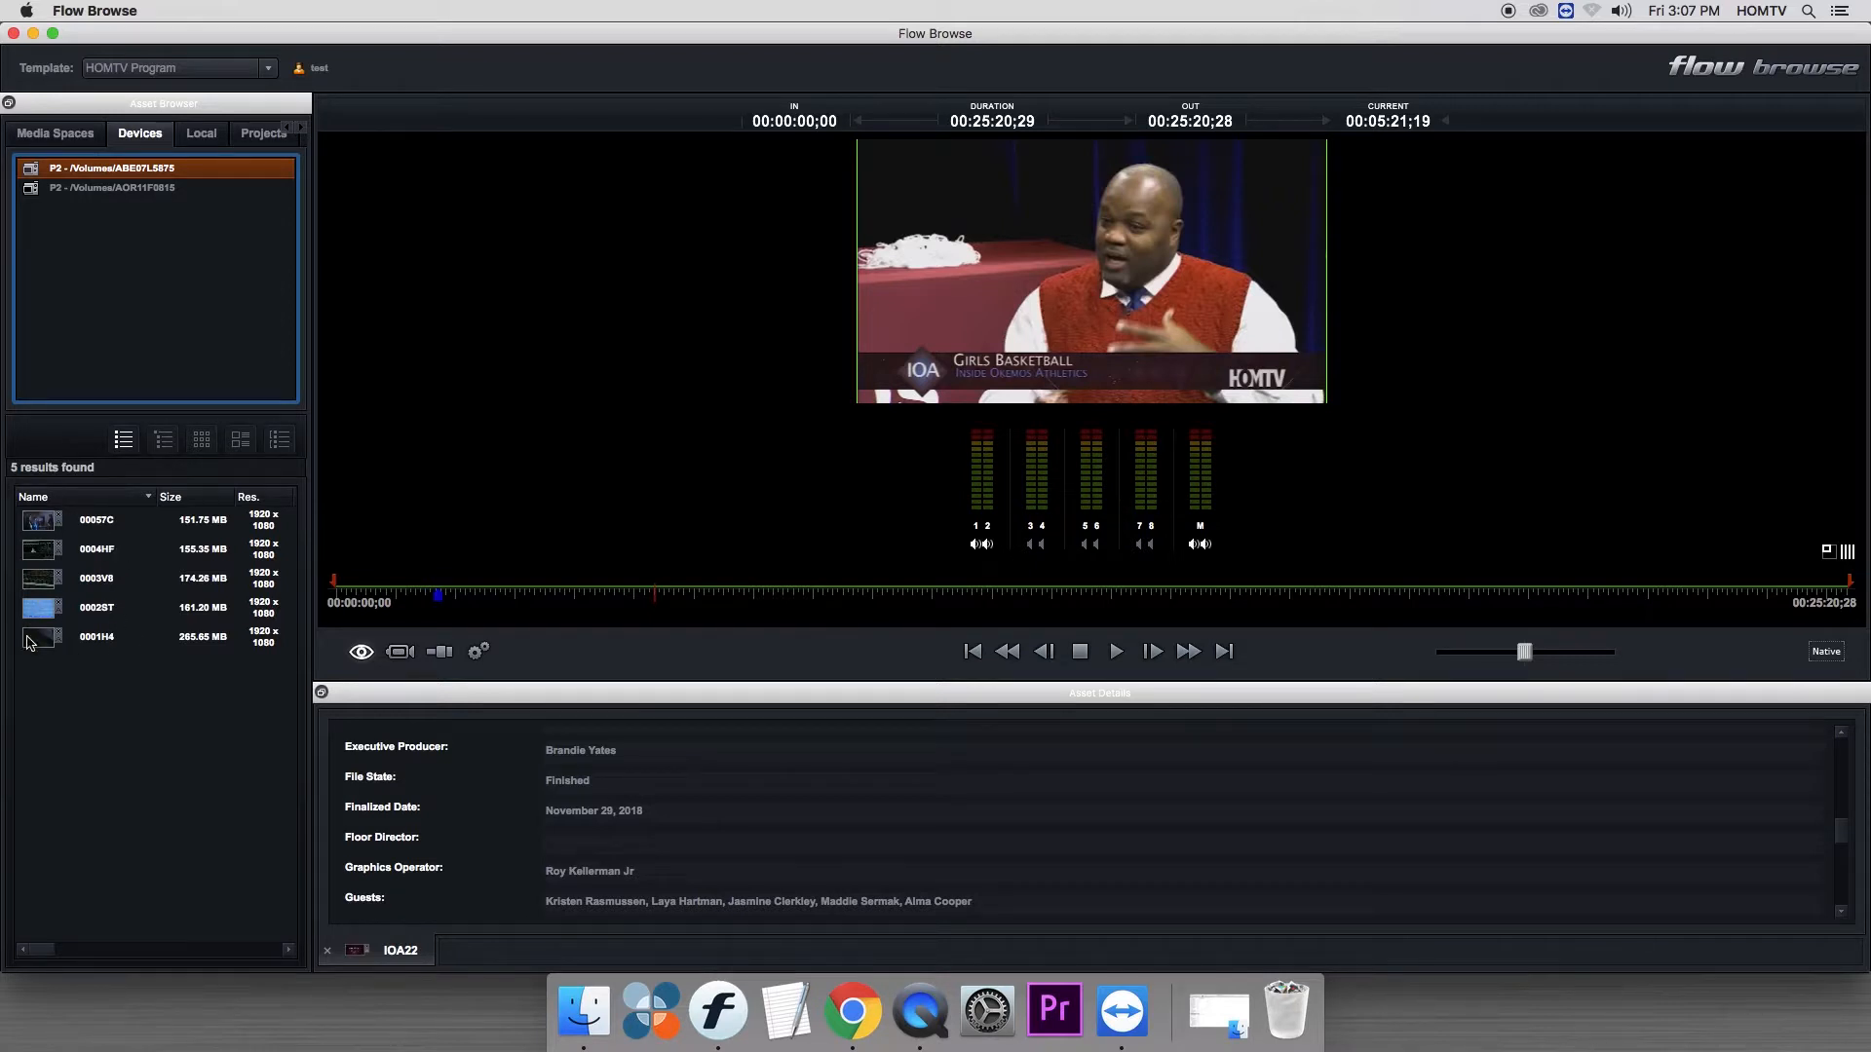
click(41, 188)
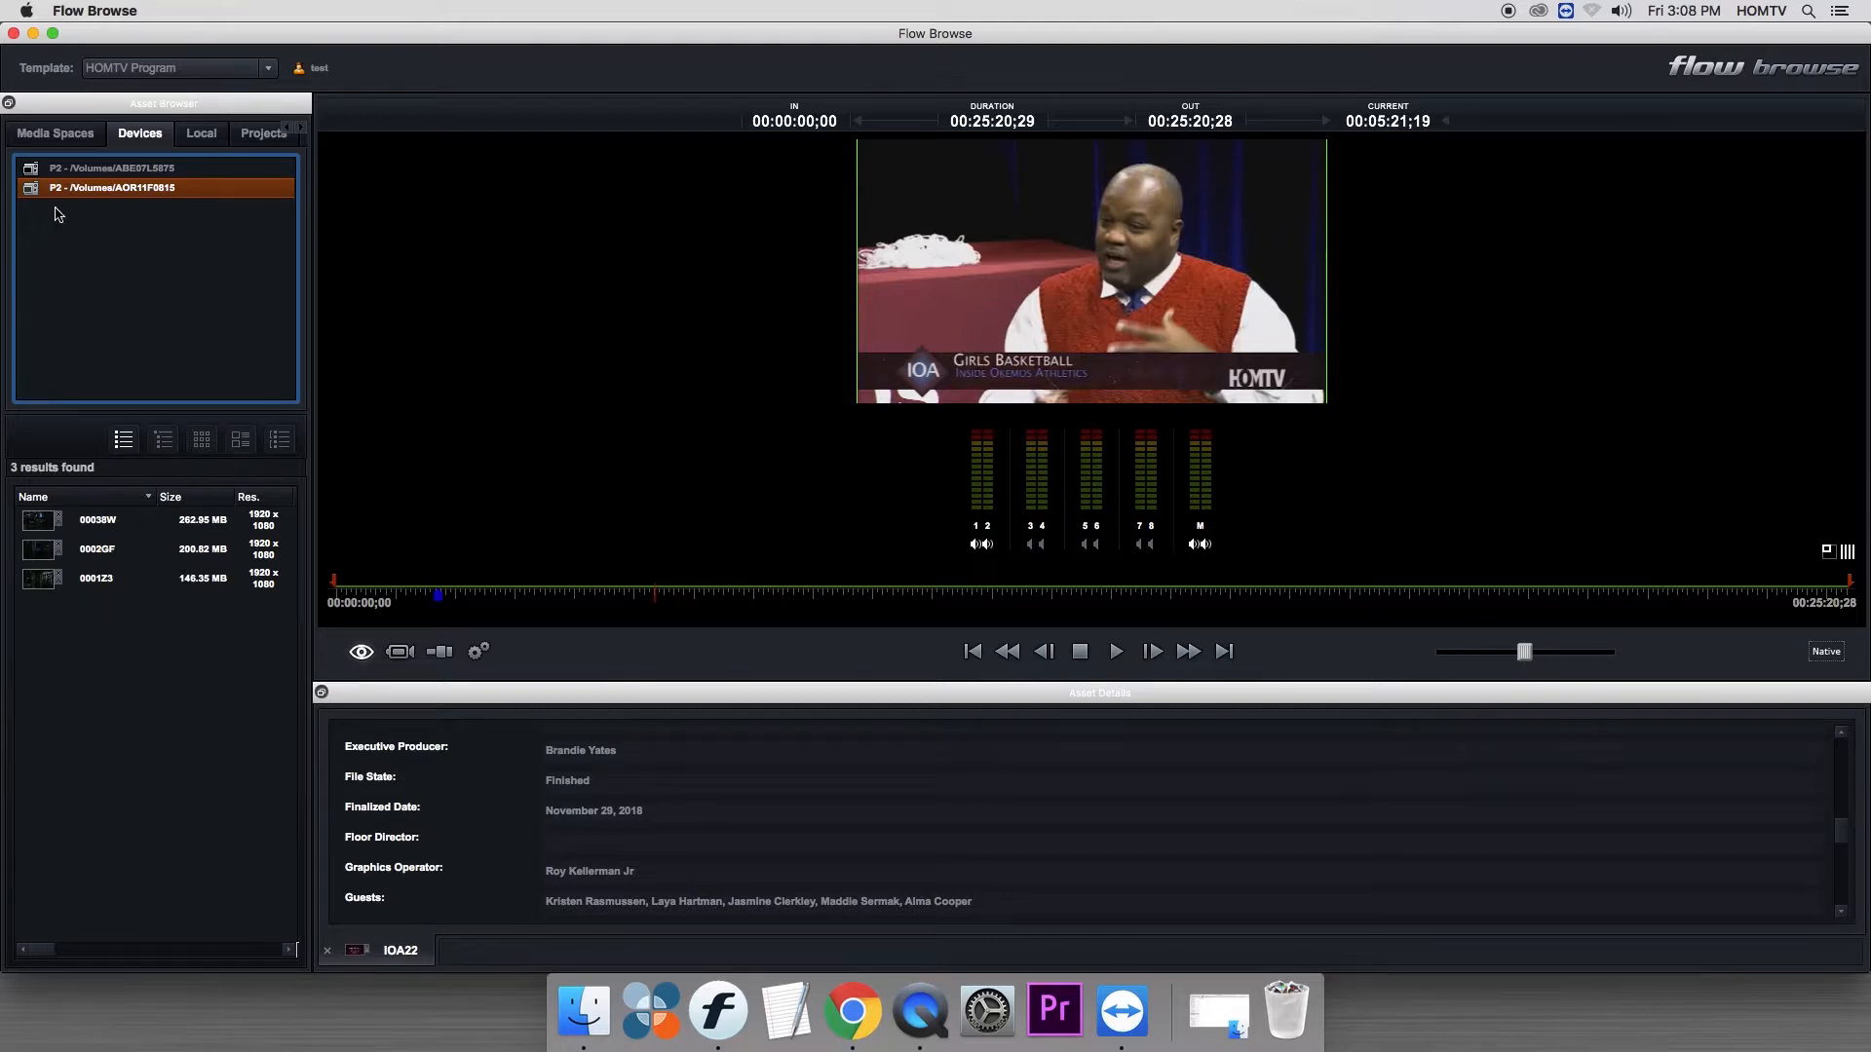
click(37, 168)
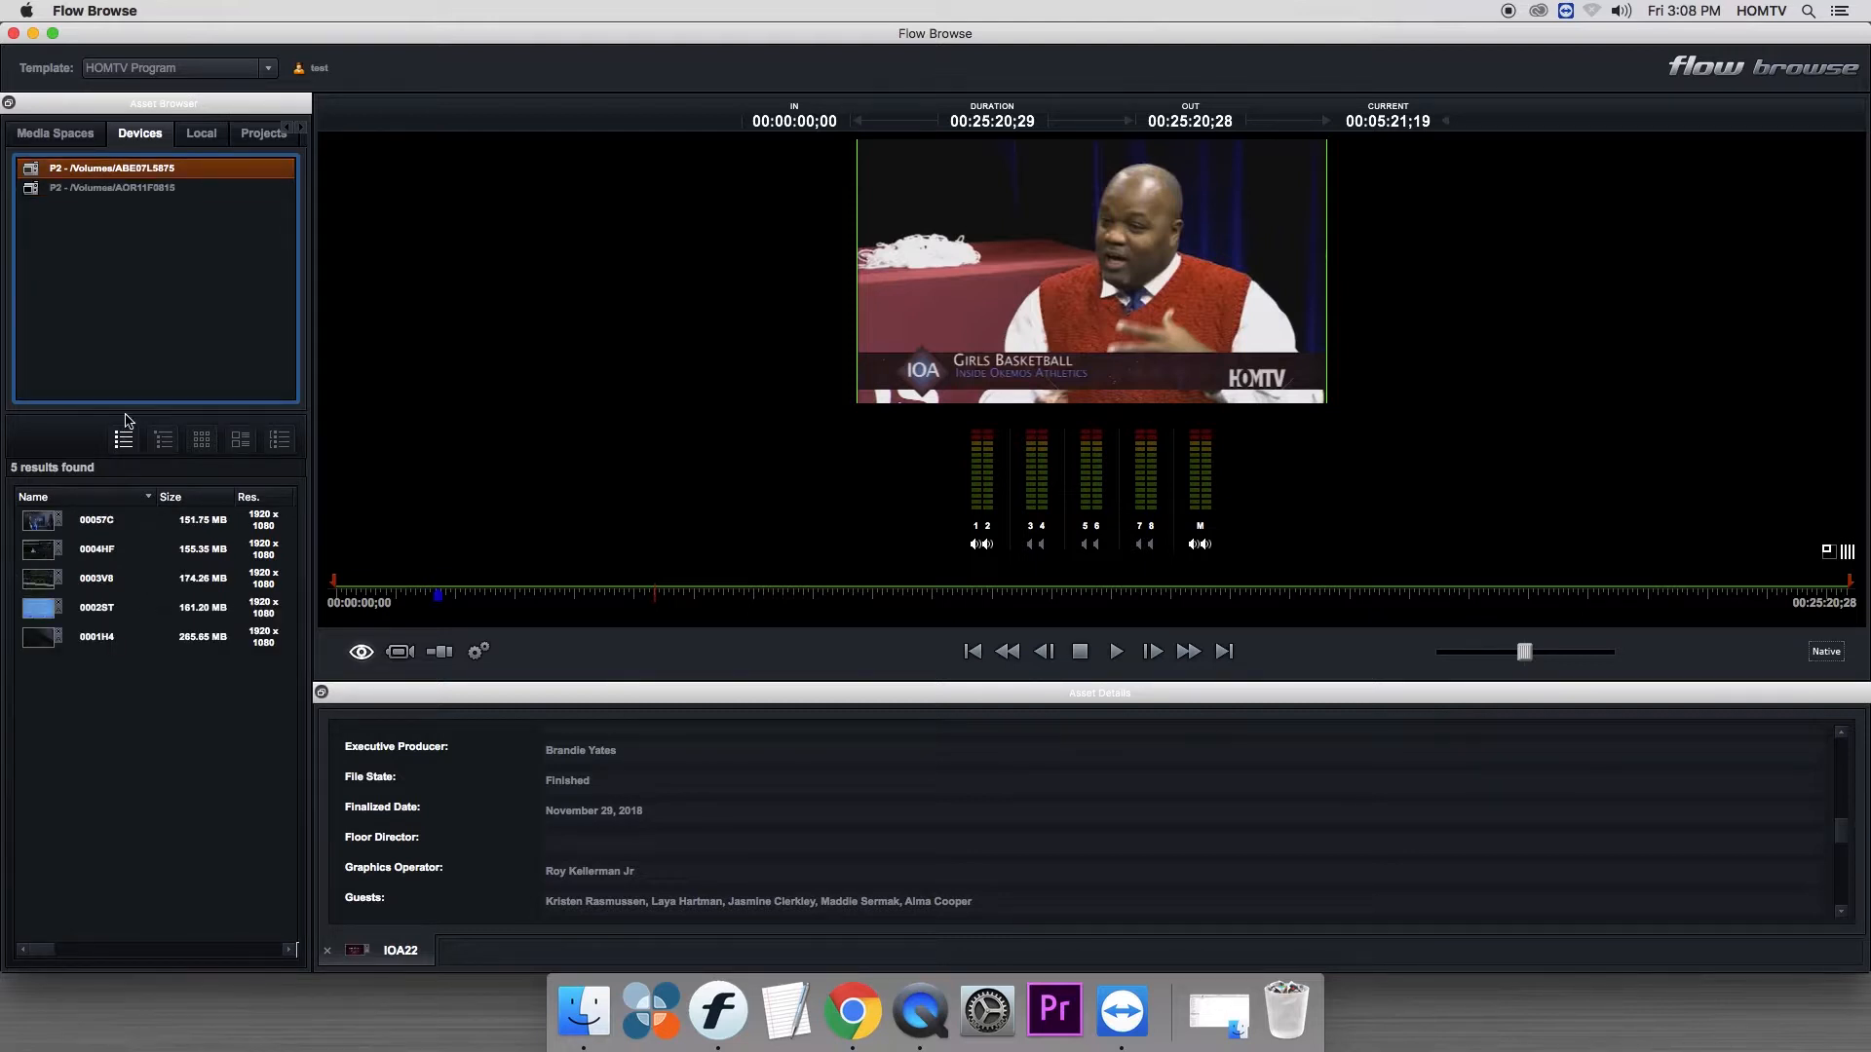
- Load clip 00057C from the P2 card, scrub to about 23:05:04;28 and play it from there
click(47, 526)
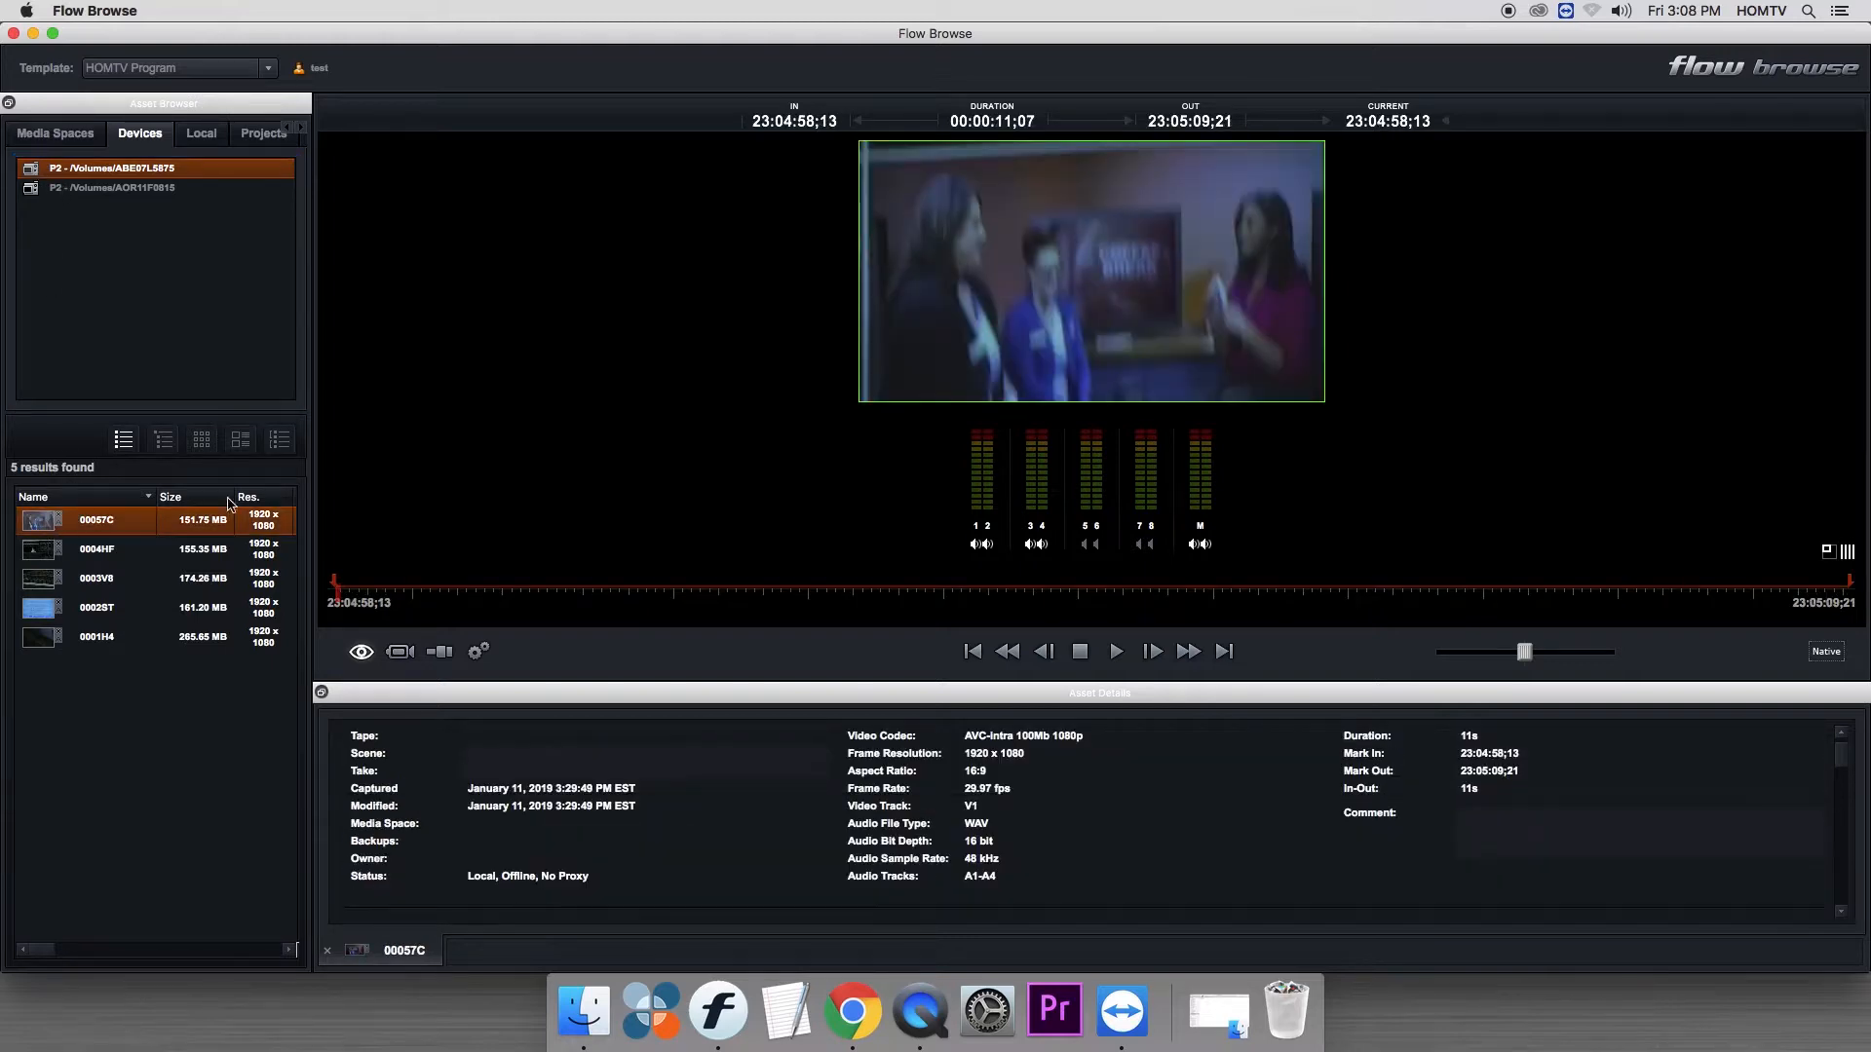
drag(567, 589, 1202, 596)
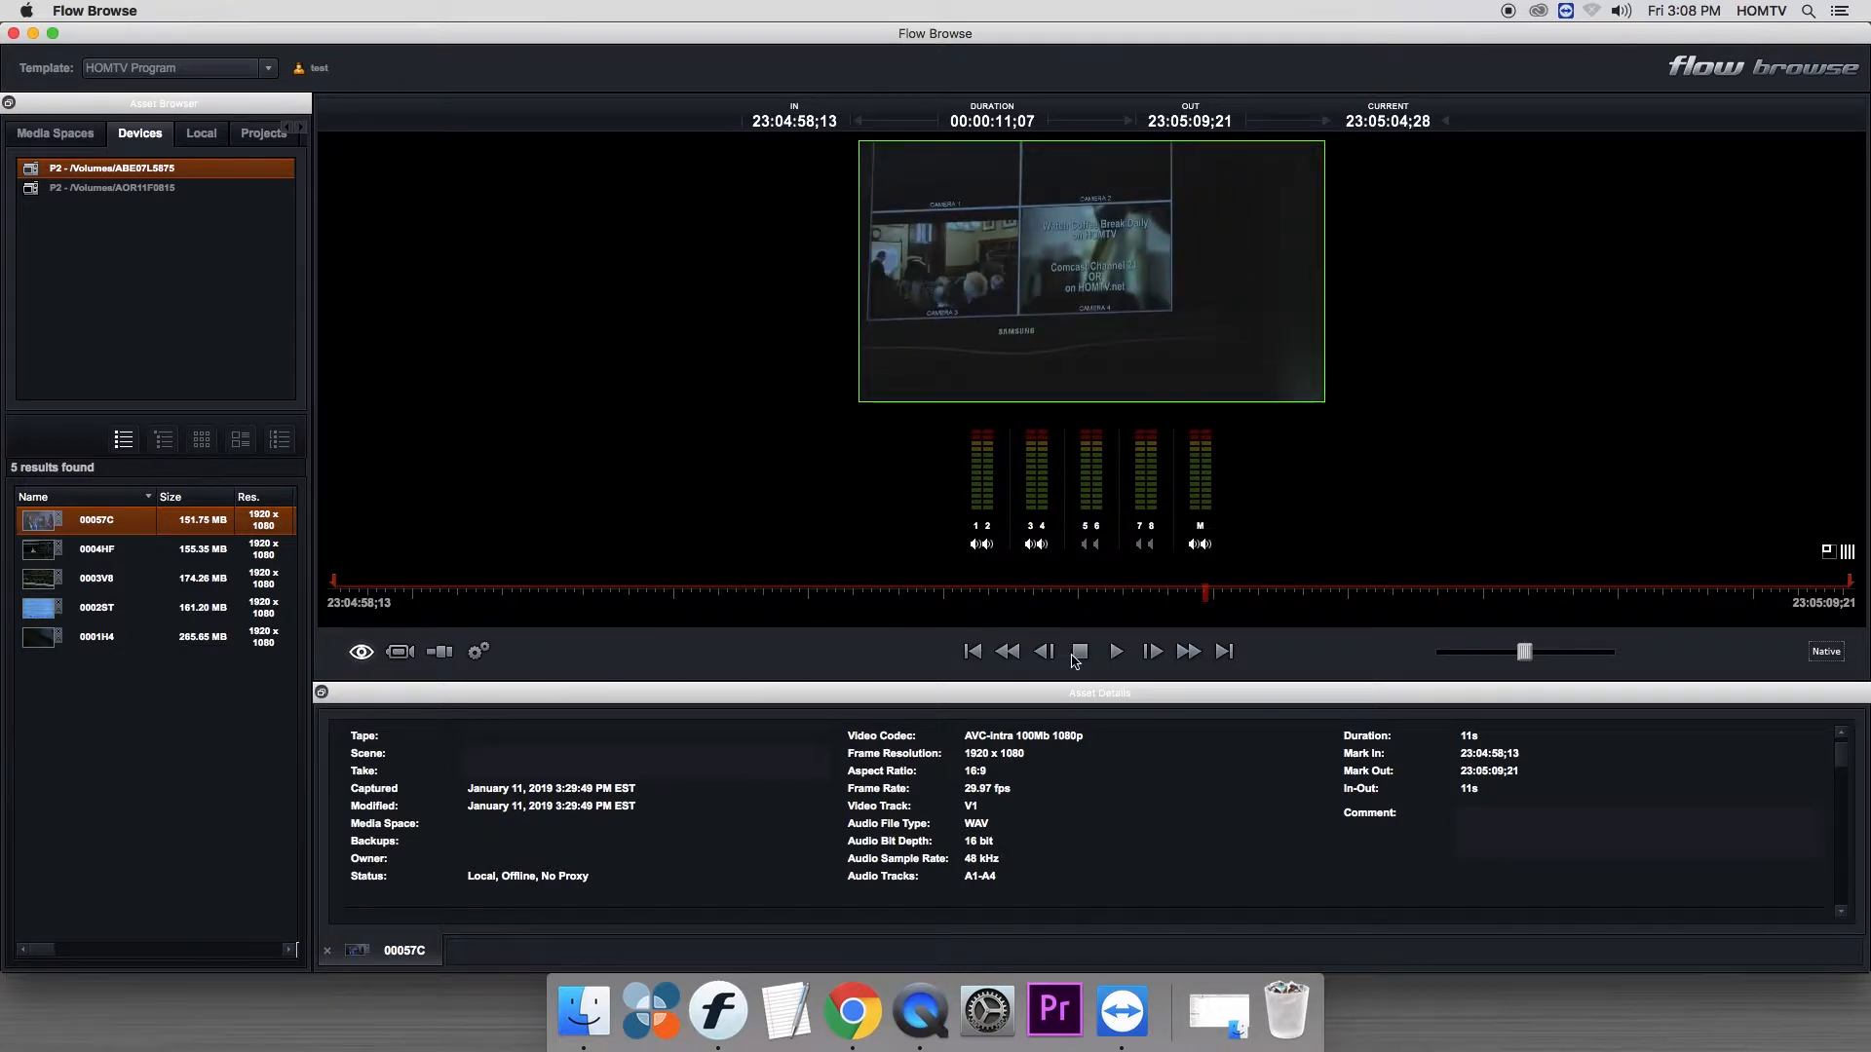
click(1117, 652)
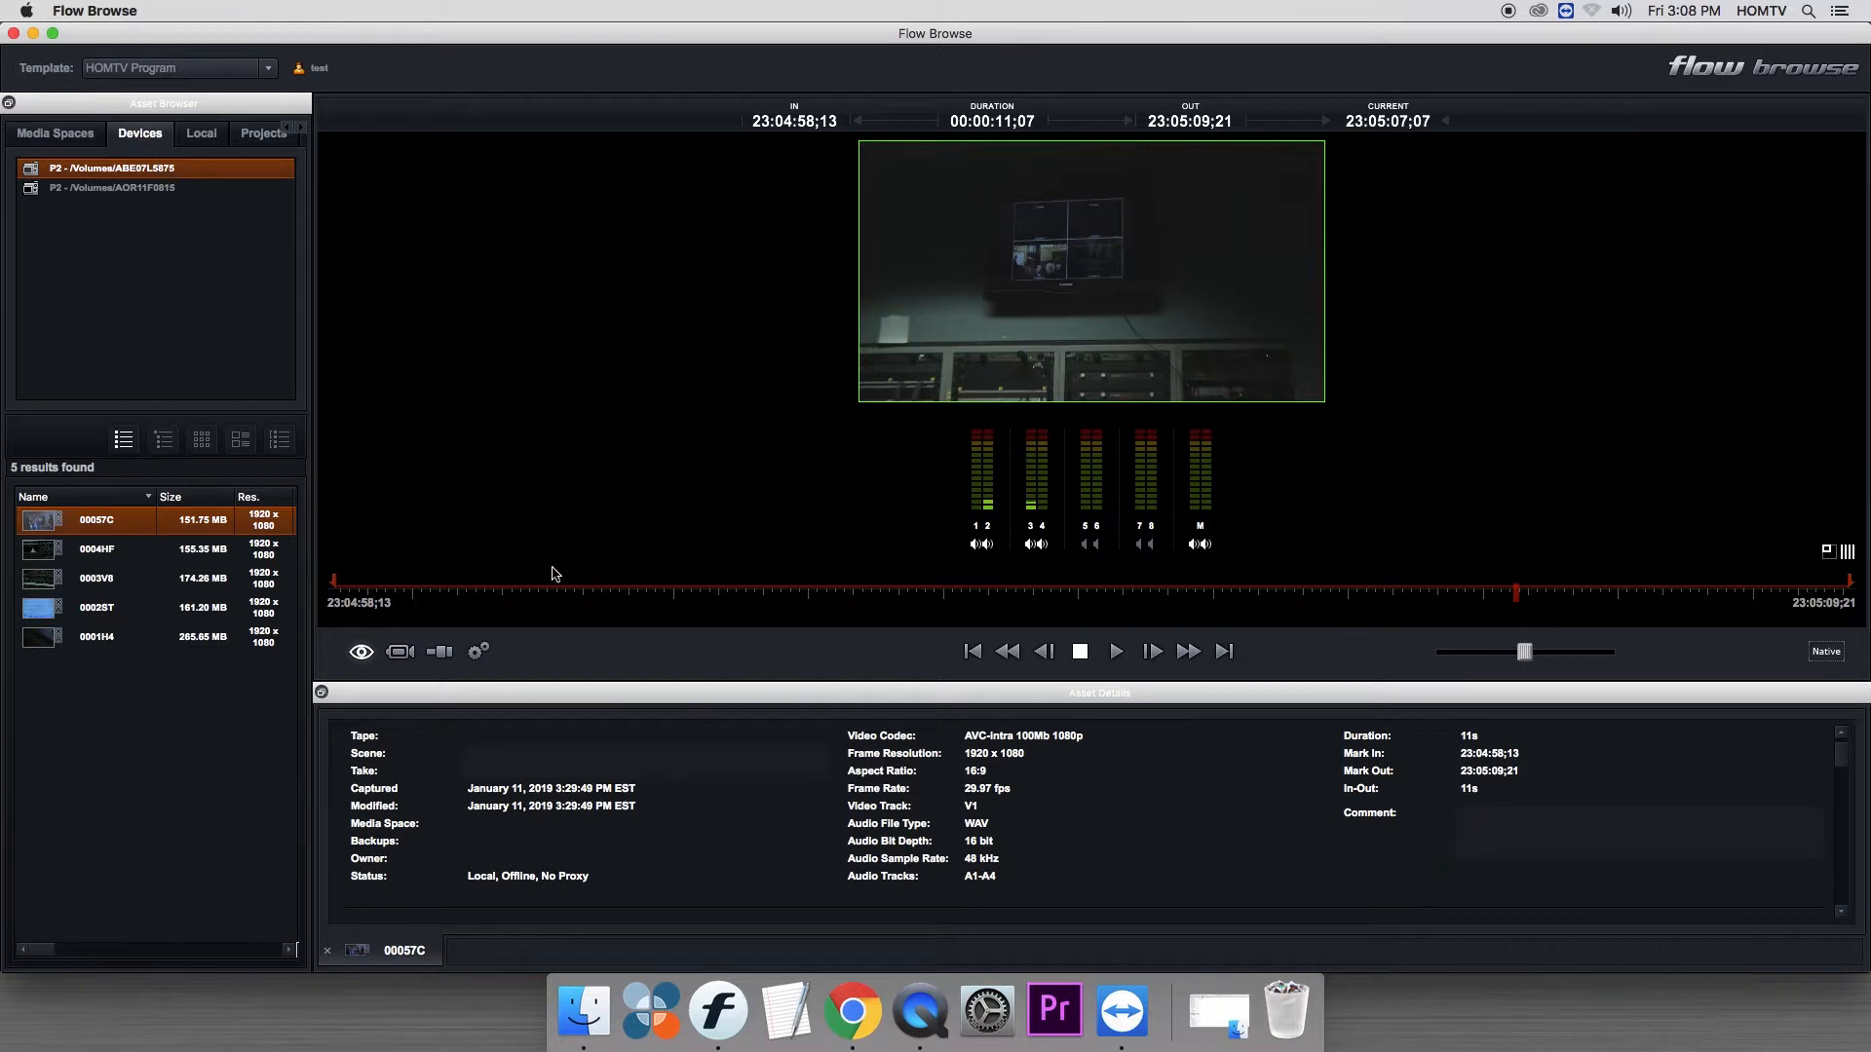
- Undock and reposition the Asset Details panel for clip 00057C and set the metadata template to HOMTV Story
double_click(650, 692)
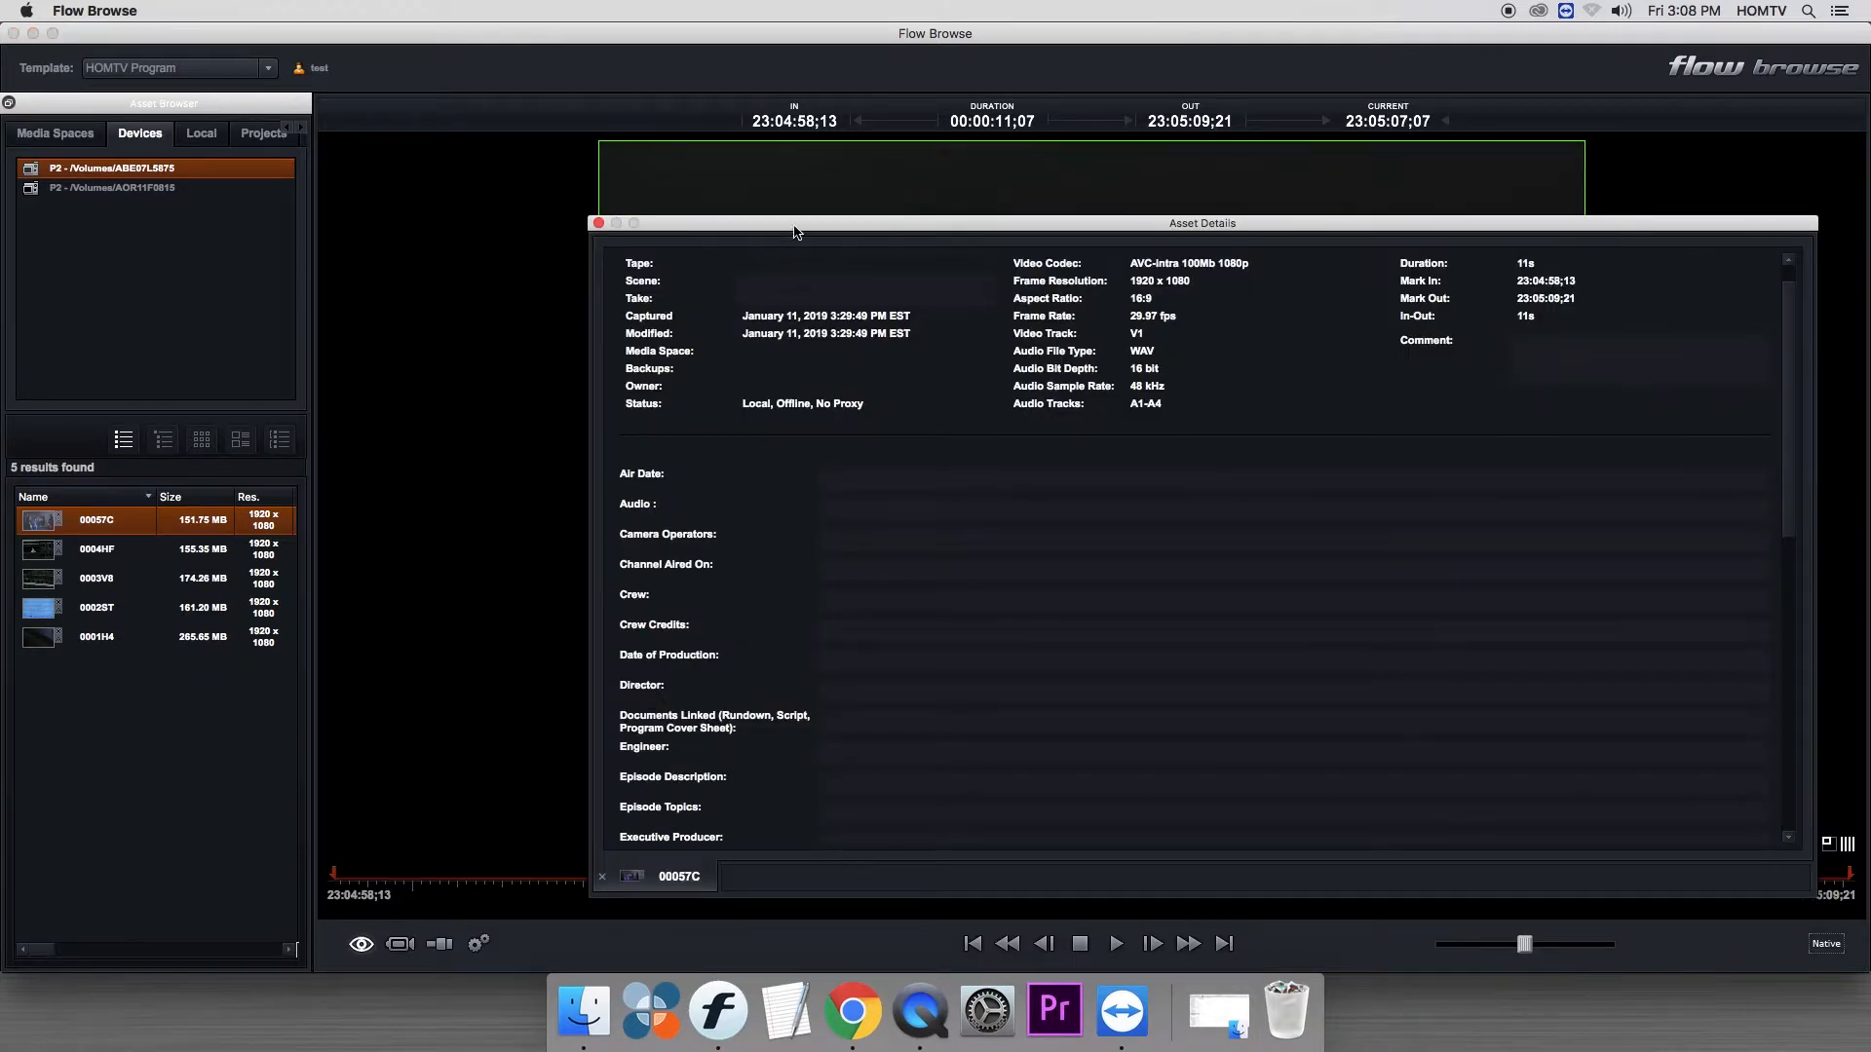
drag(794, 230, 562, 213)
scroll(933, 502, up, 1)
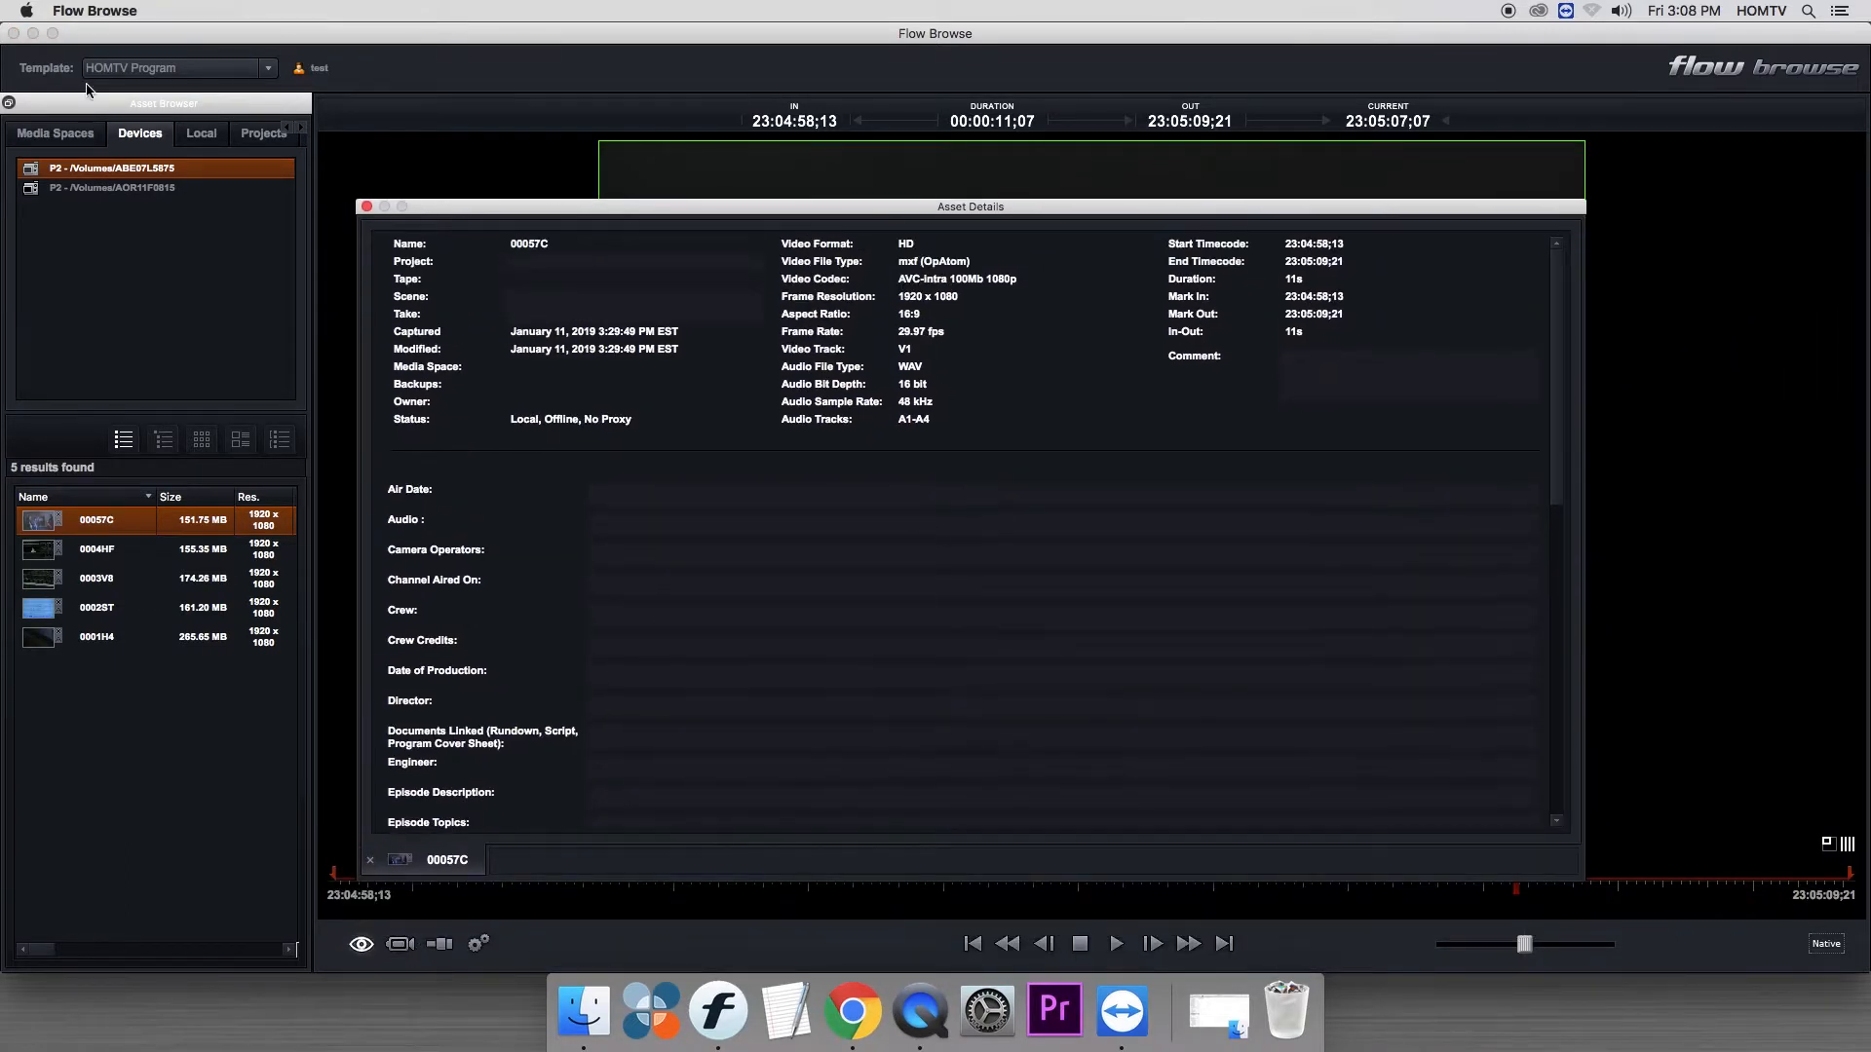
click(124, 72)
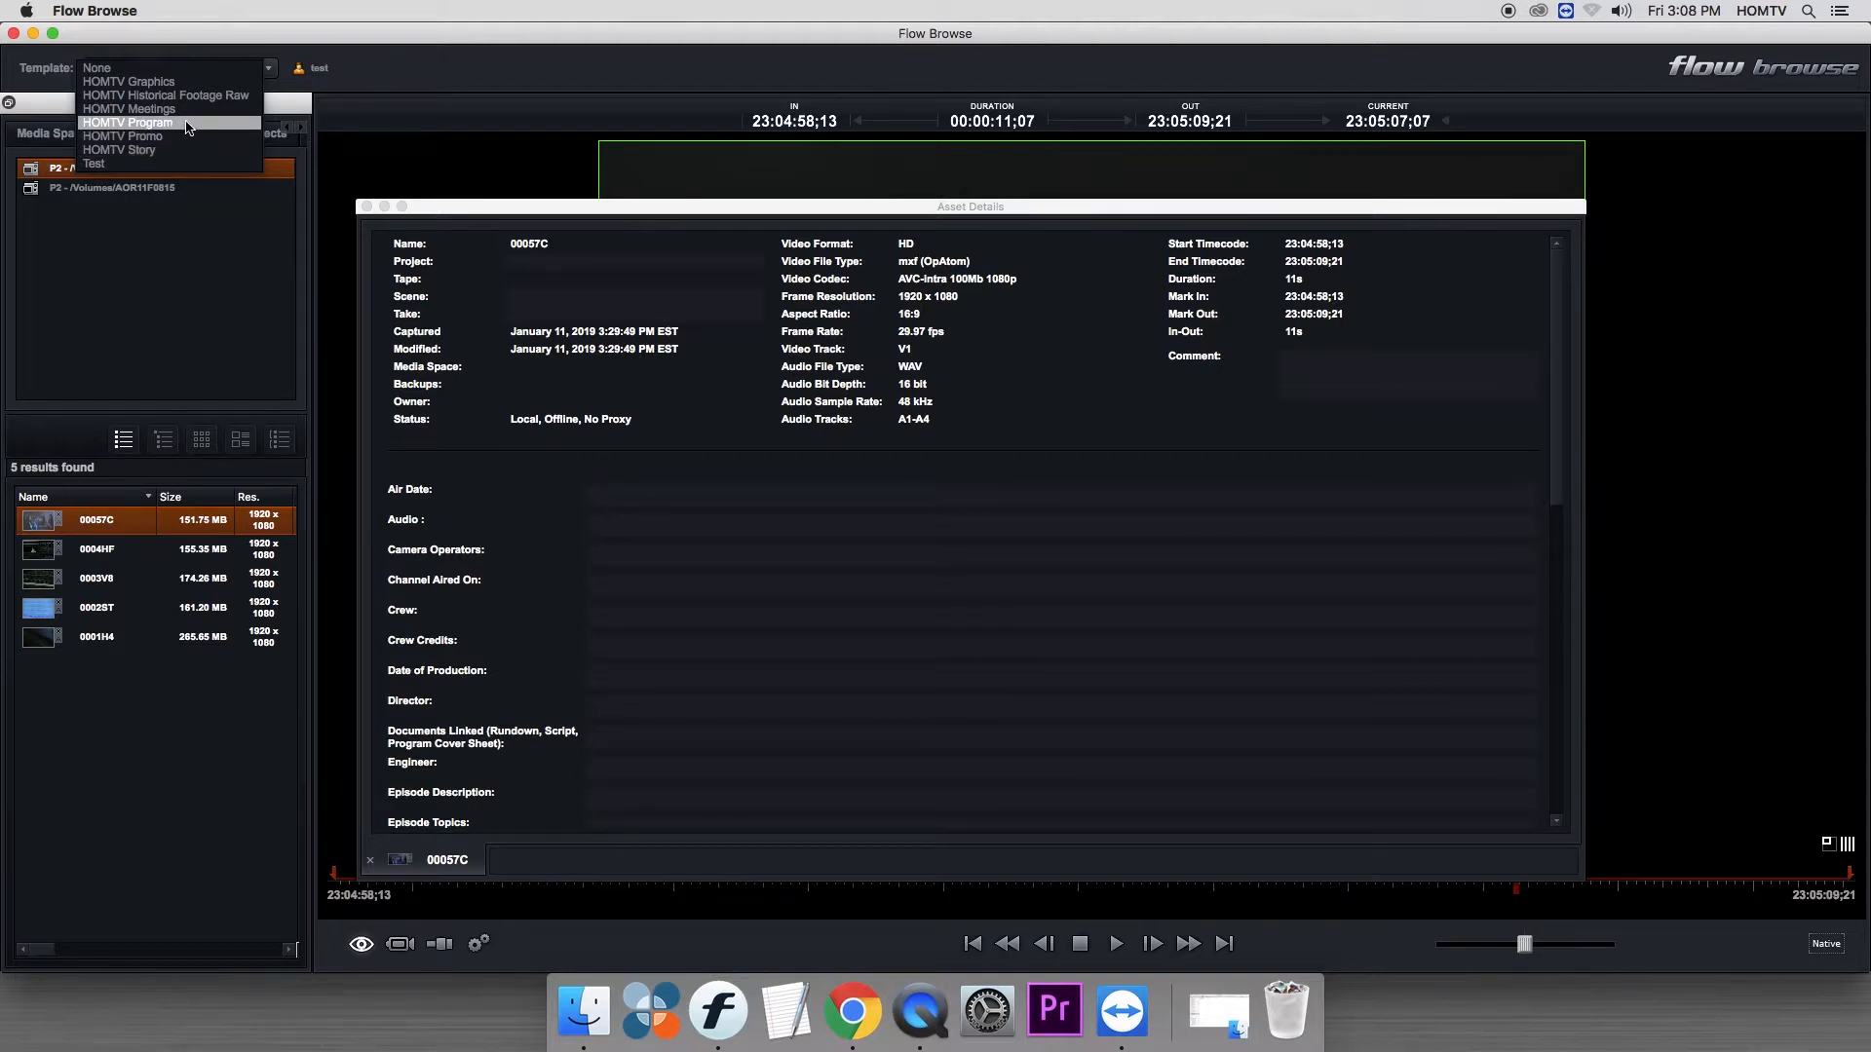
click(175, 151)
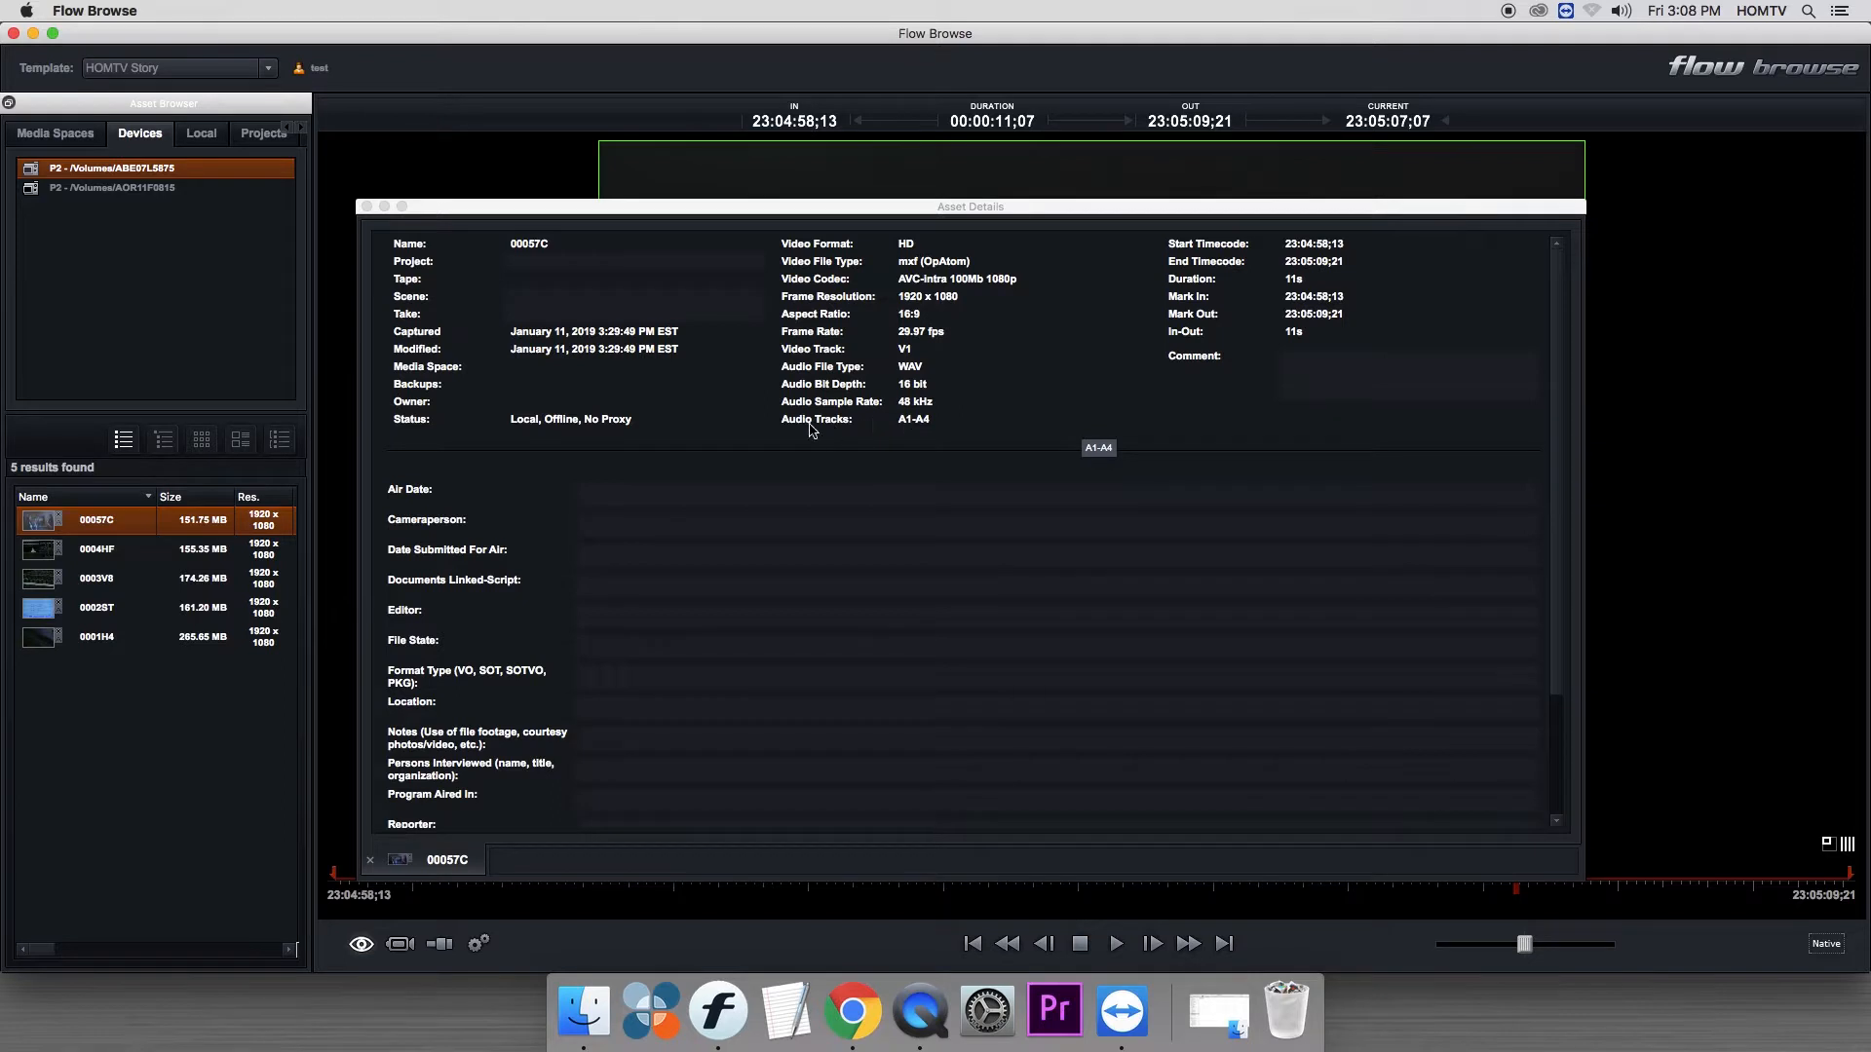
- Set clip 00057C's Air Date to January 11, 2019 and enter the cameraperson's and editor's names in its metadata
click(426, 358)
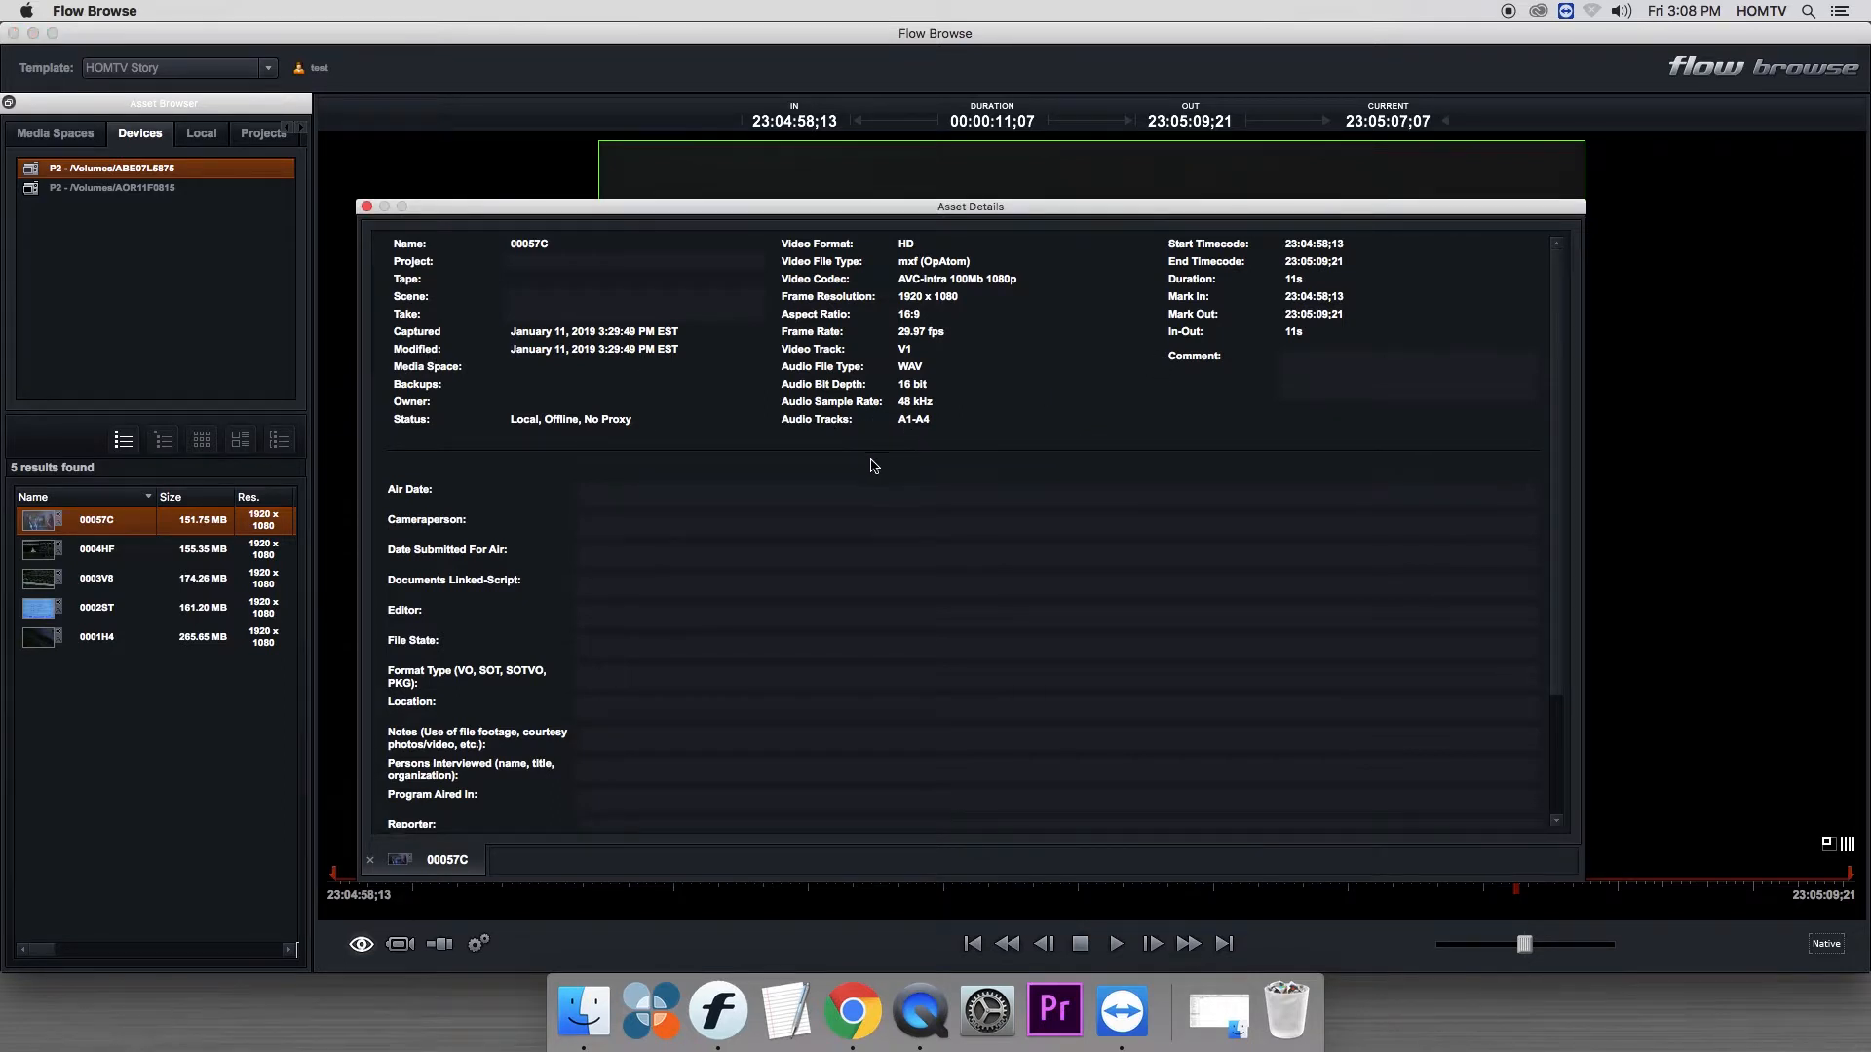
click(729, 499)
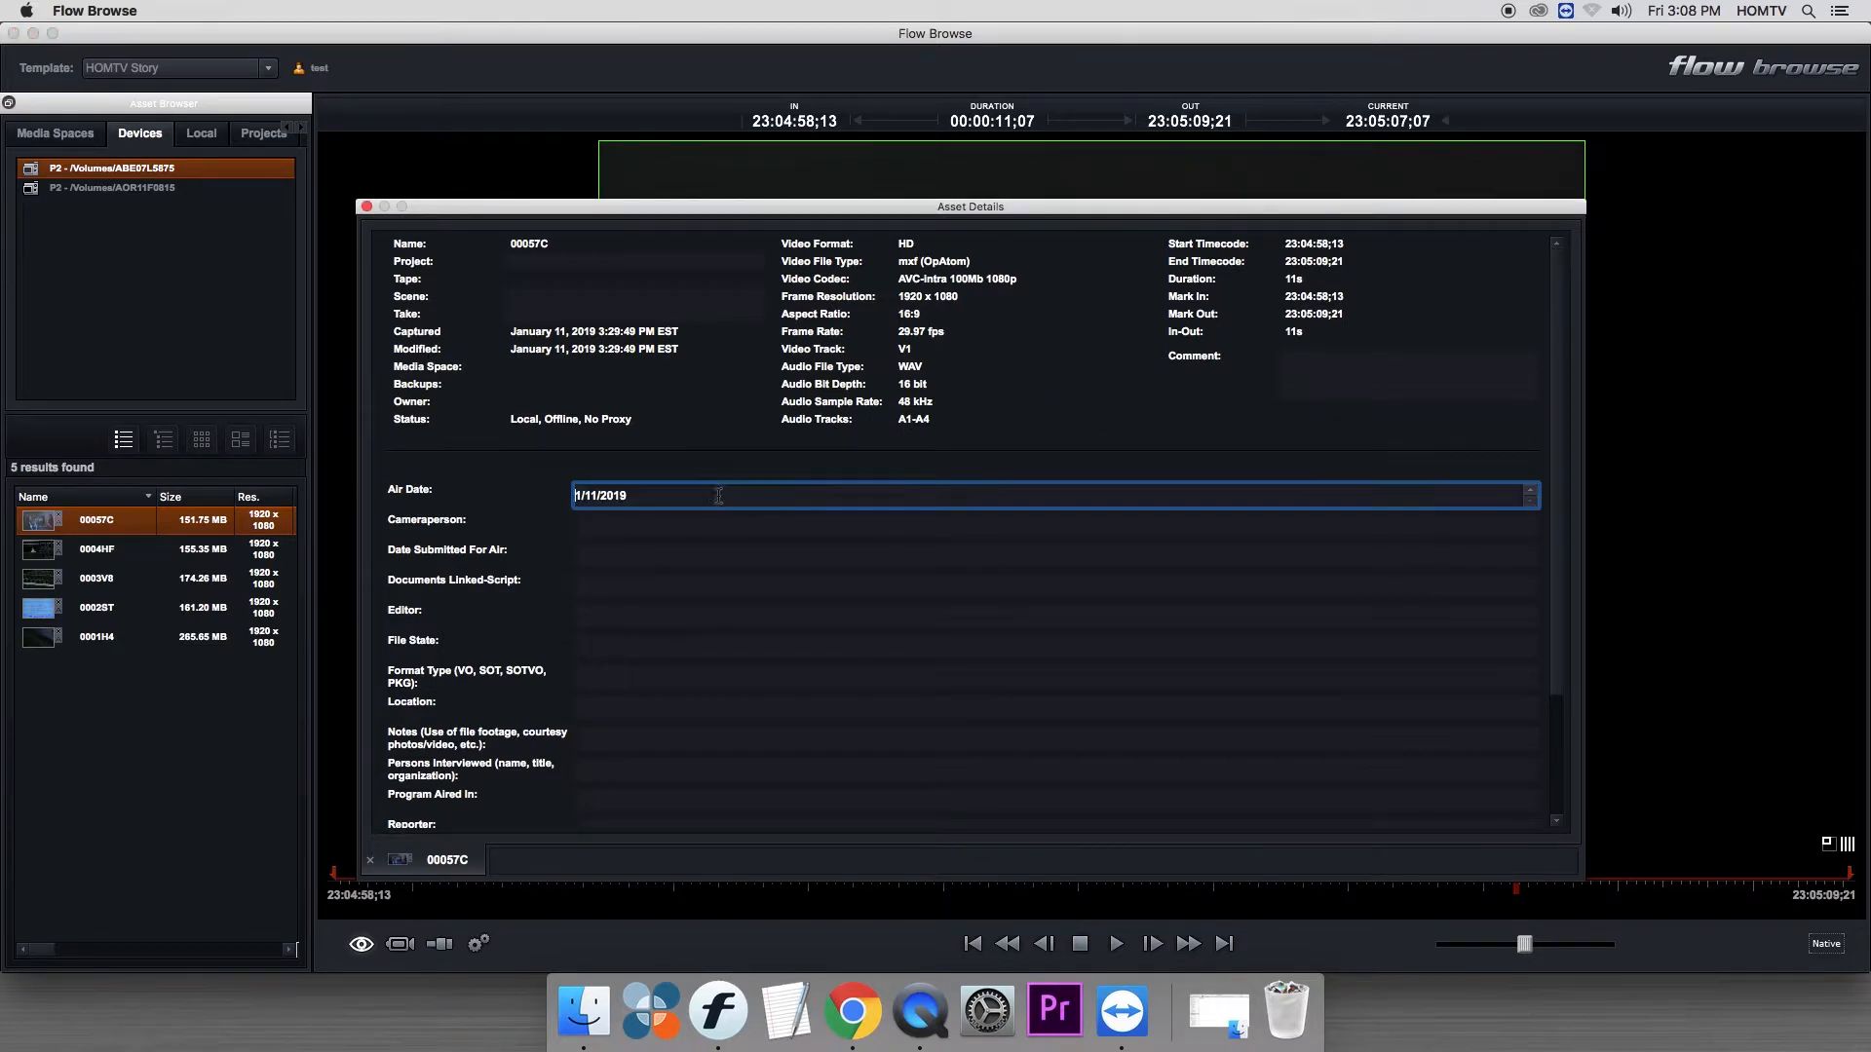
click(589, 526)
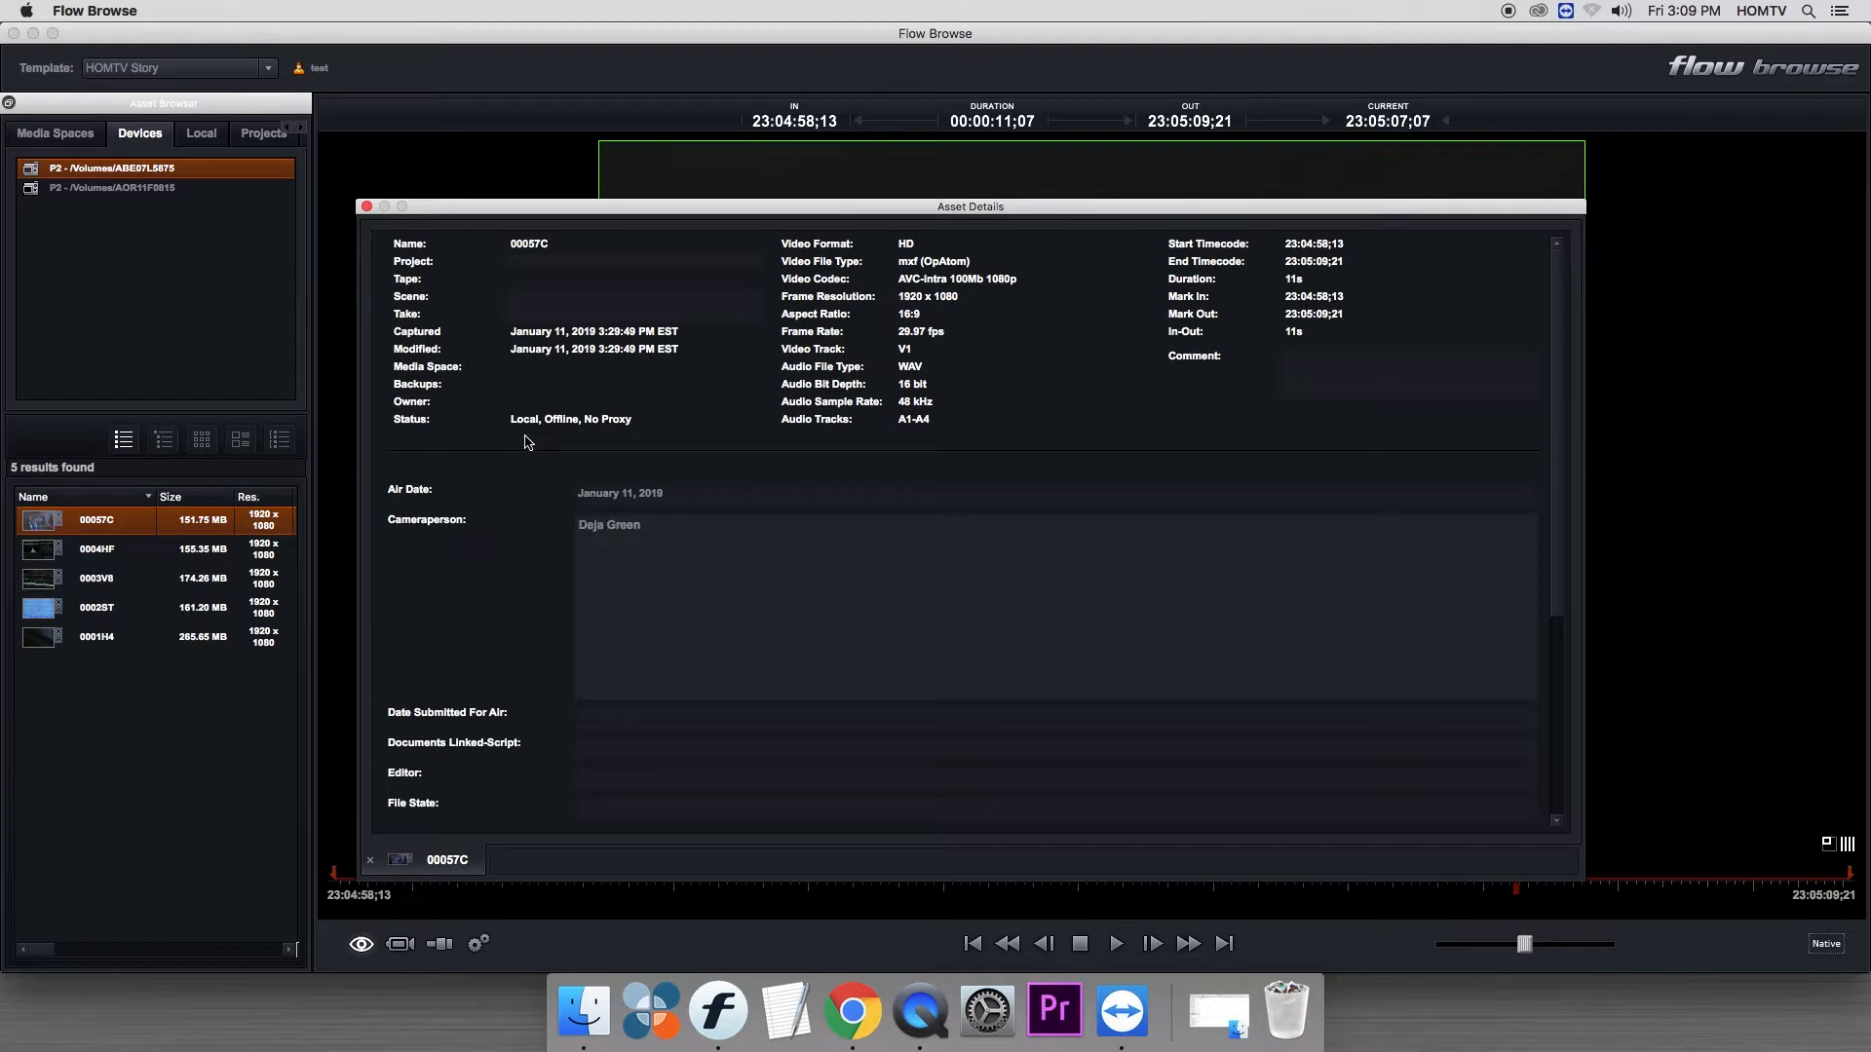
click(525, 436)
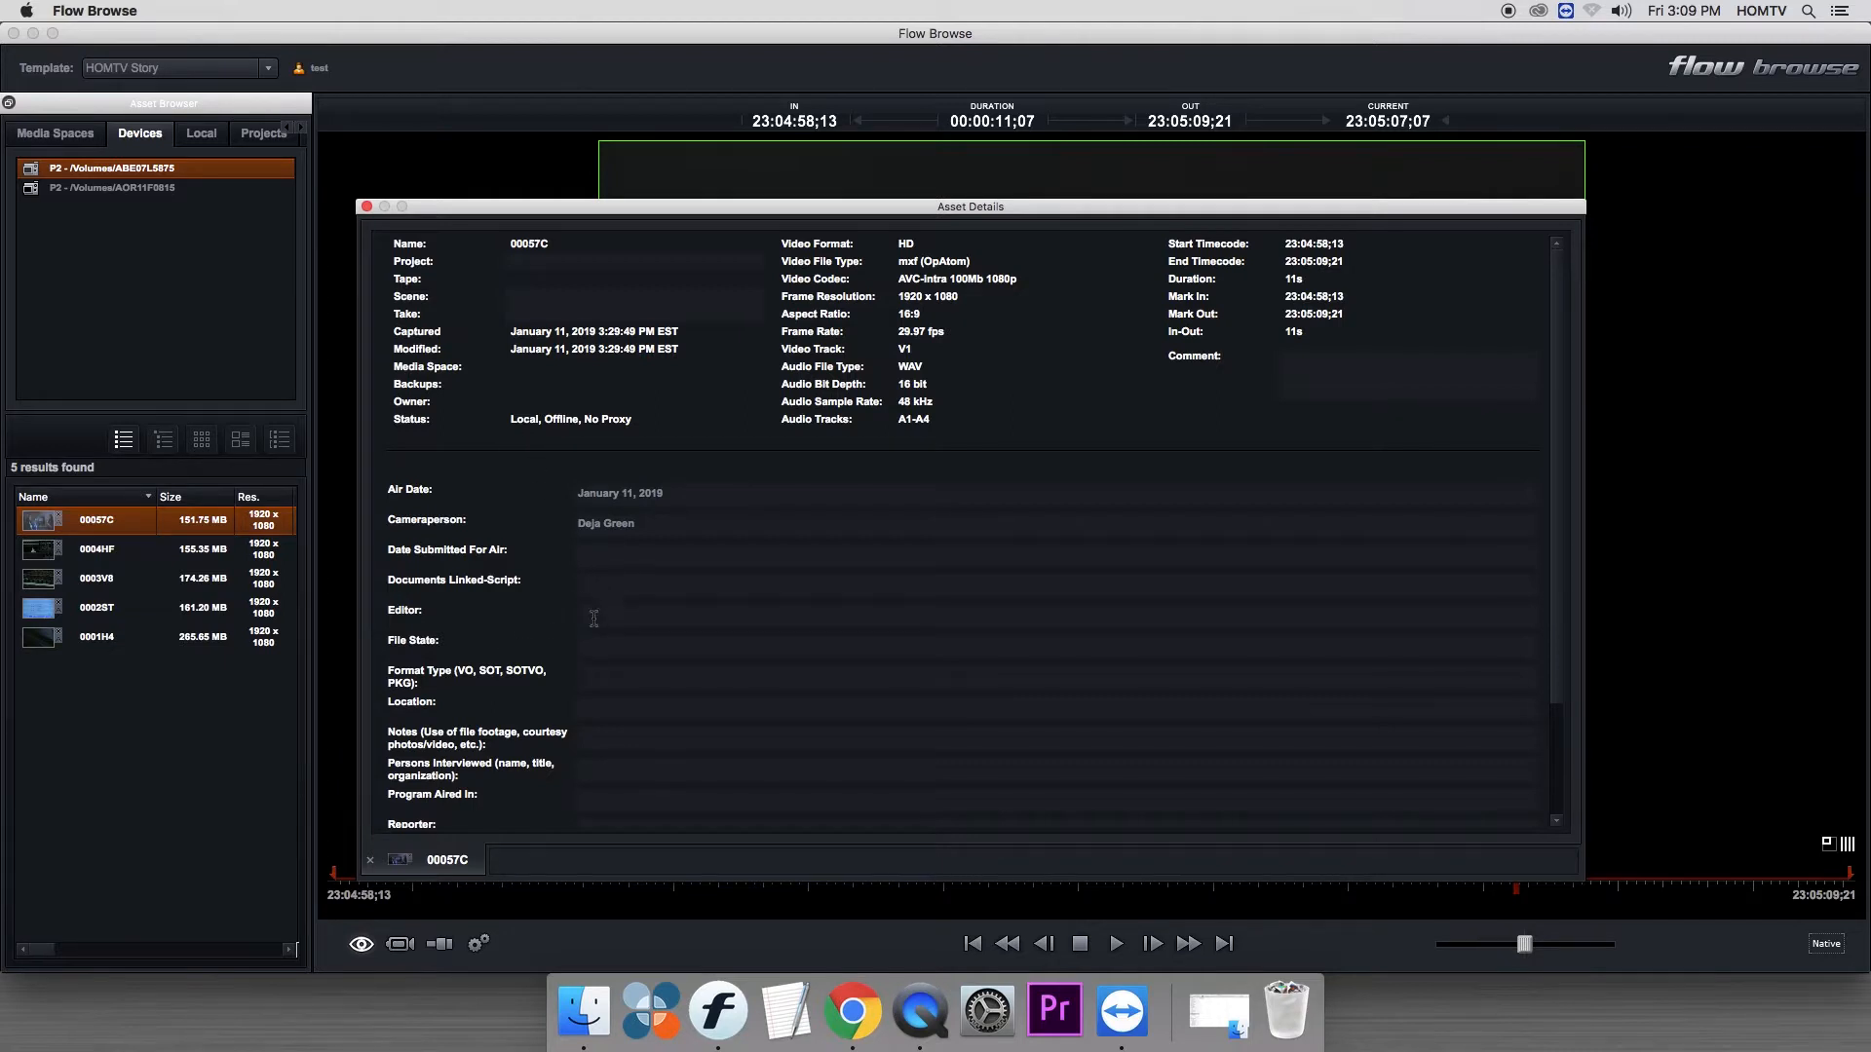
click(589, 613)
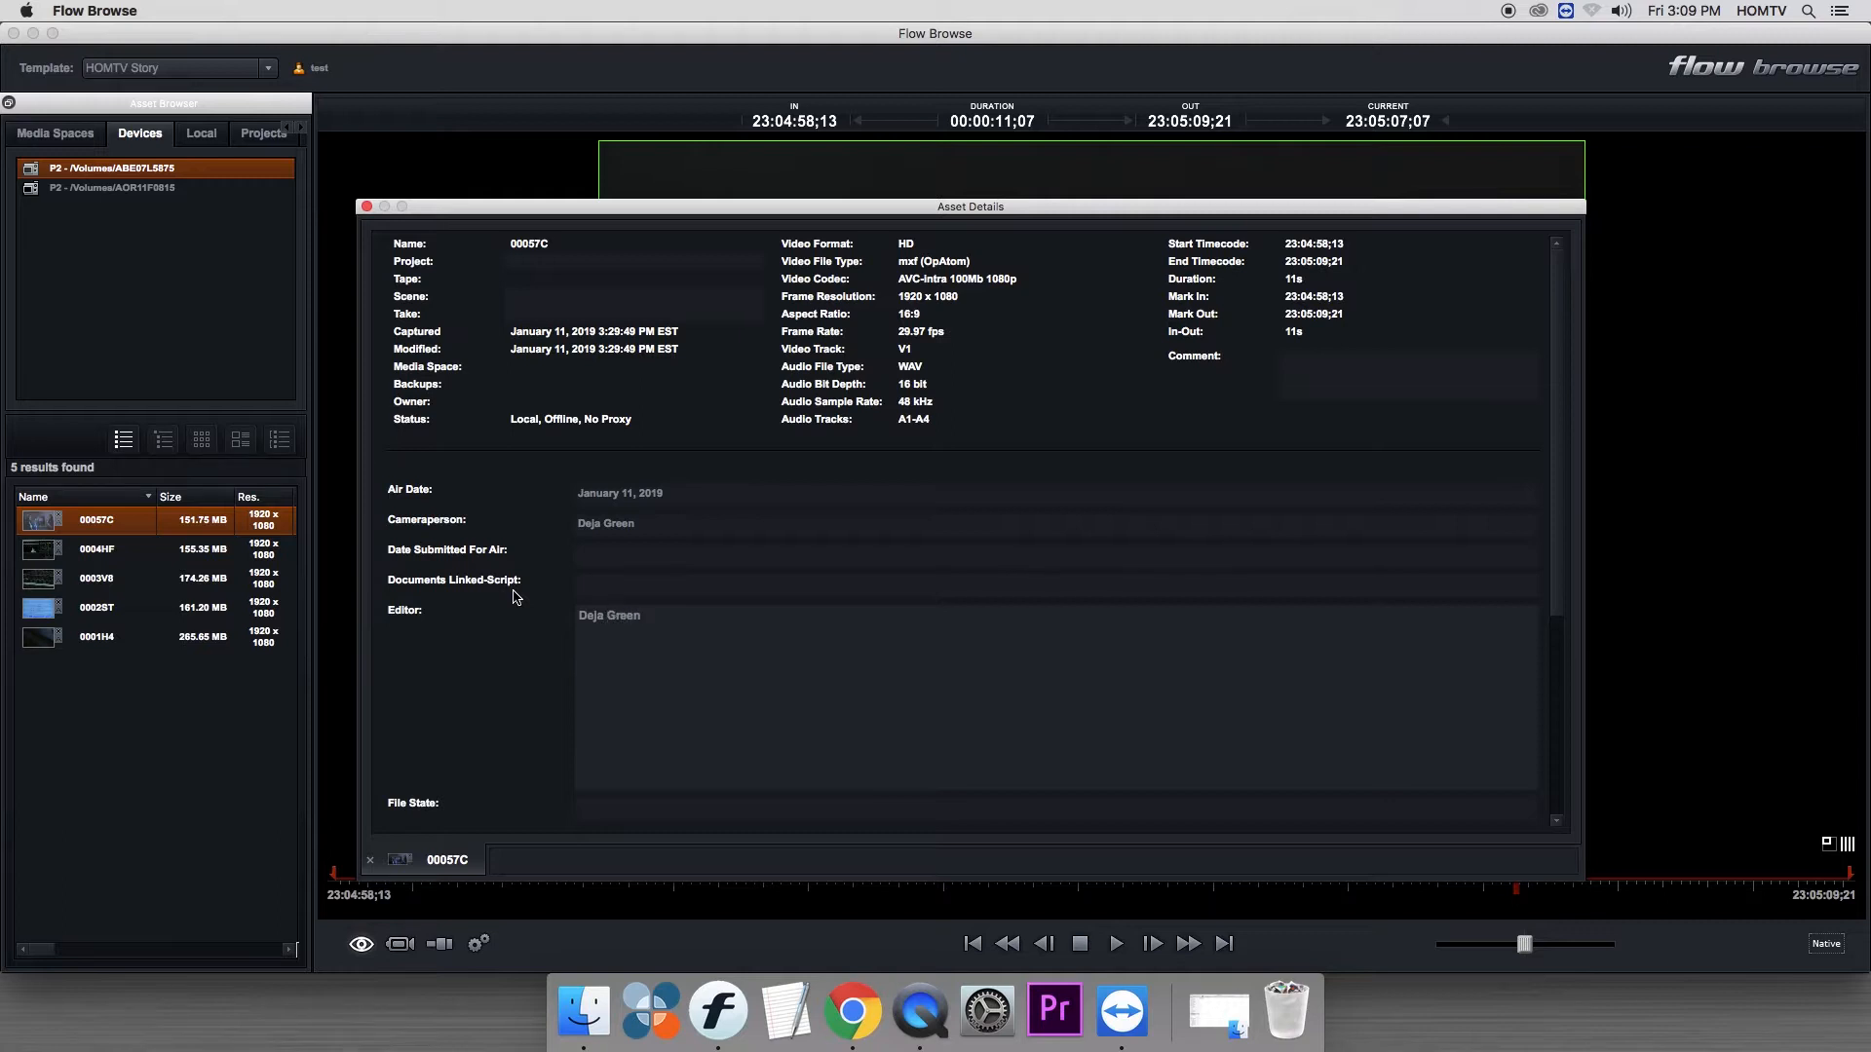
- Enter the reporter's name and set Program Aired In to Meridian News Now in the clip's metadata
drag(1557, 497, 1544, 666)
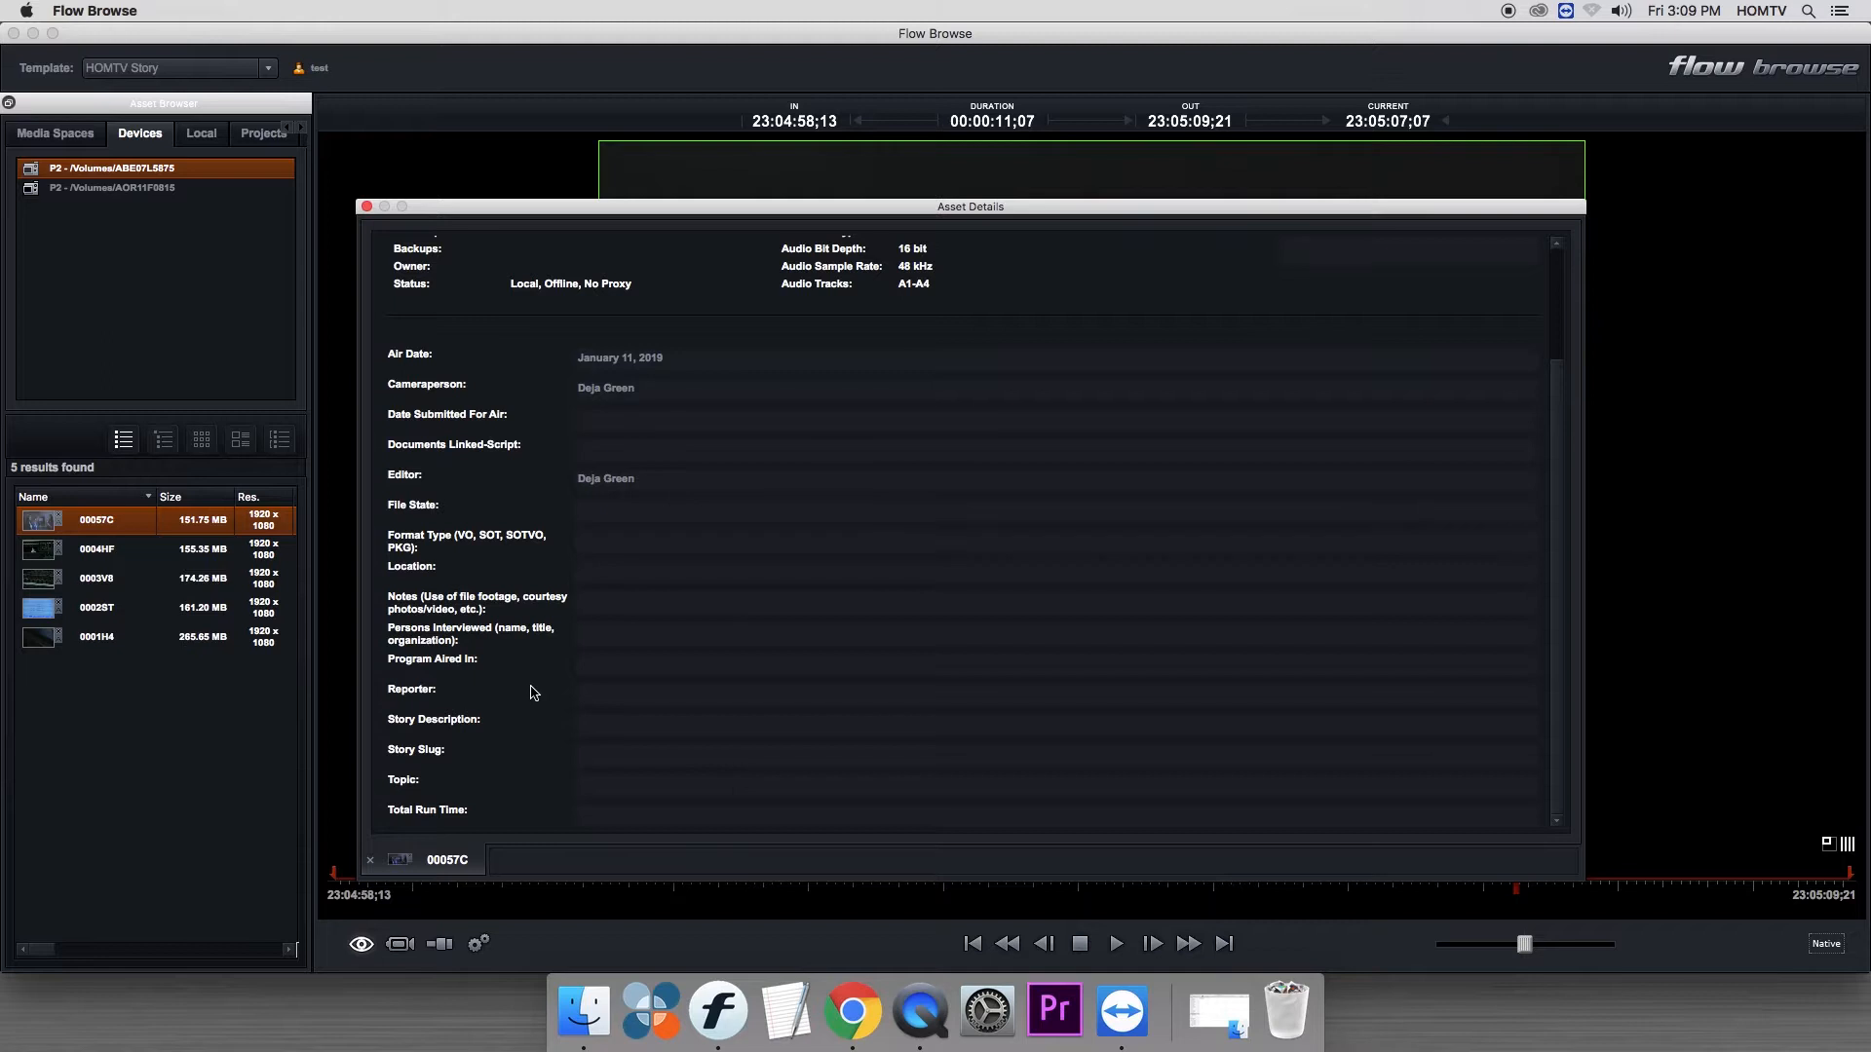
click(593, 694)
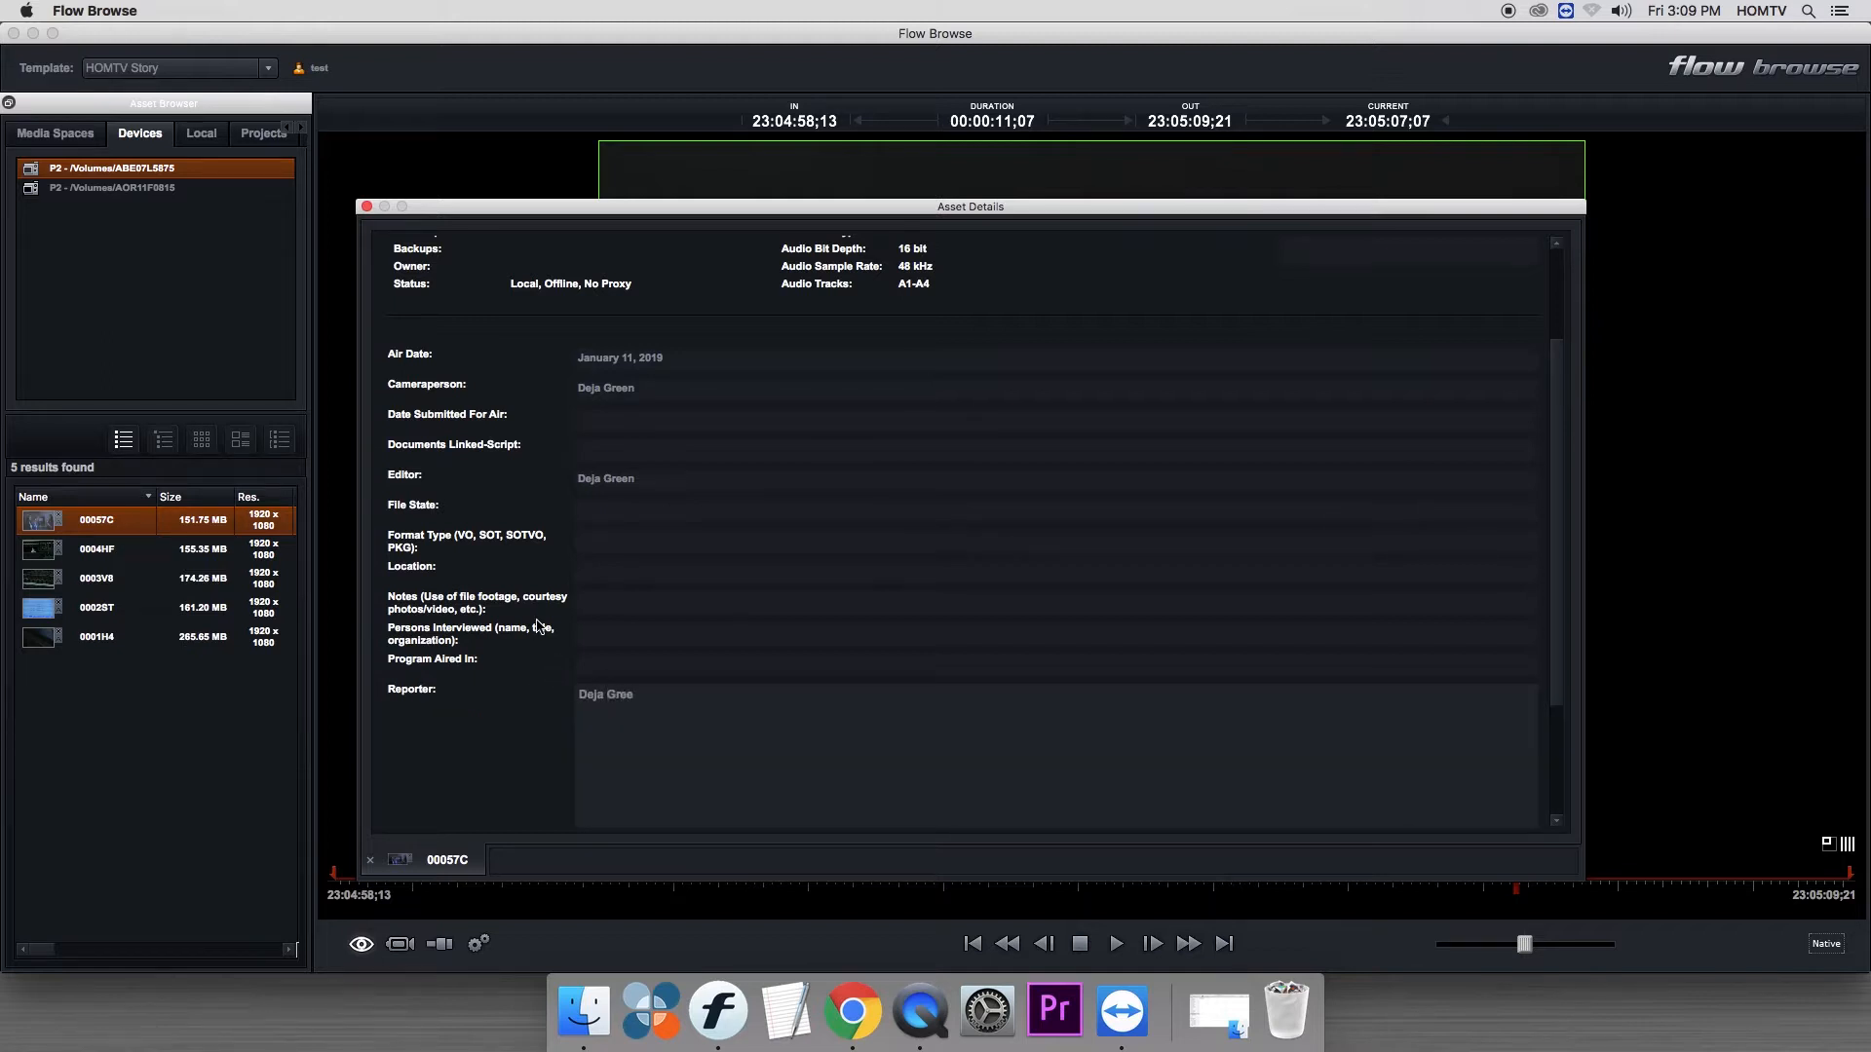
click(602, 672)
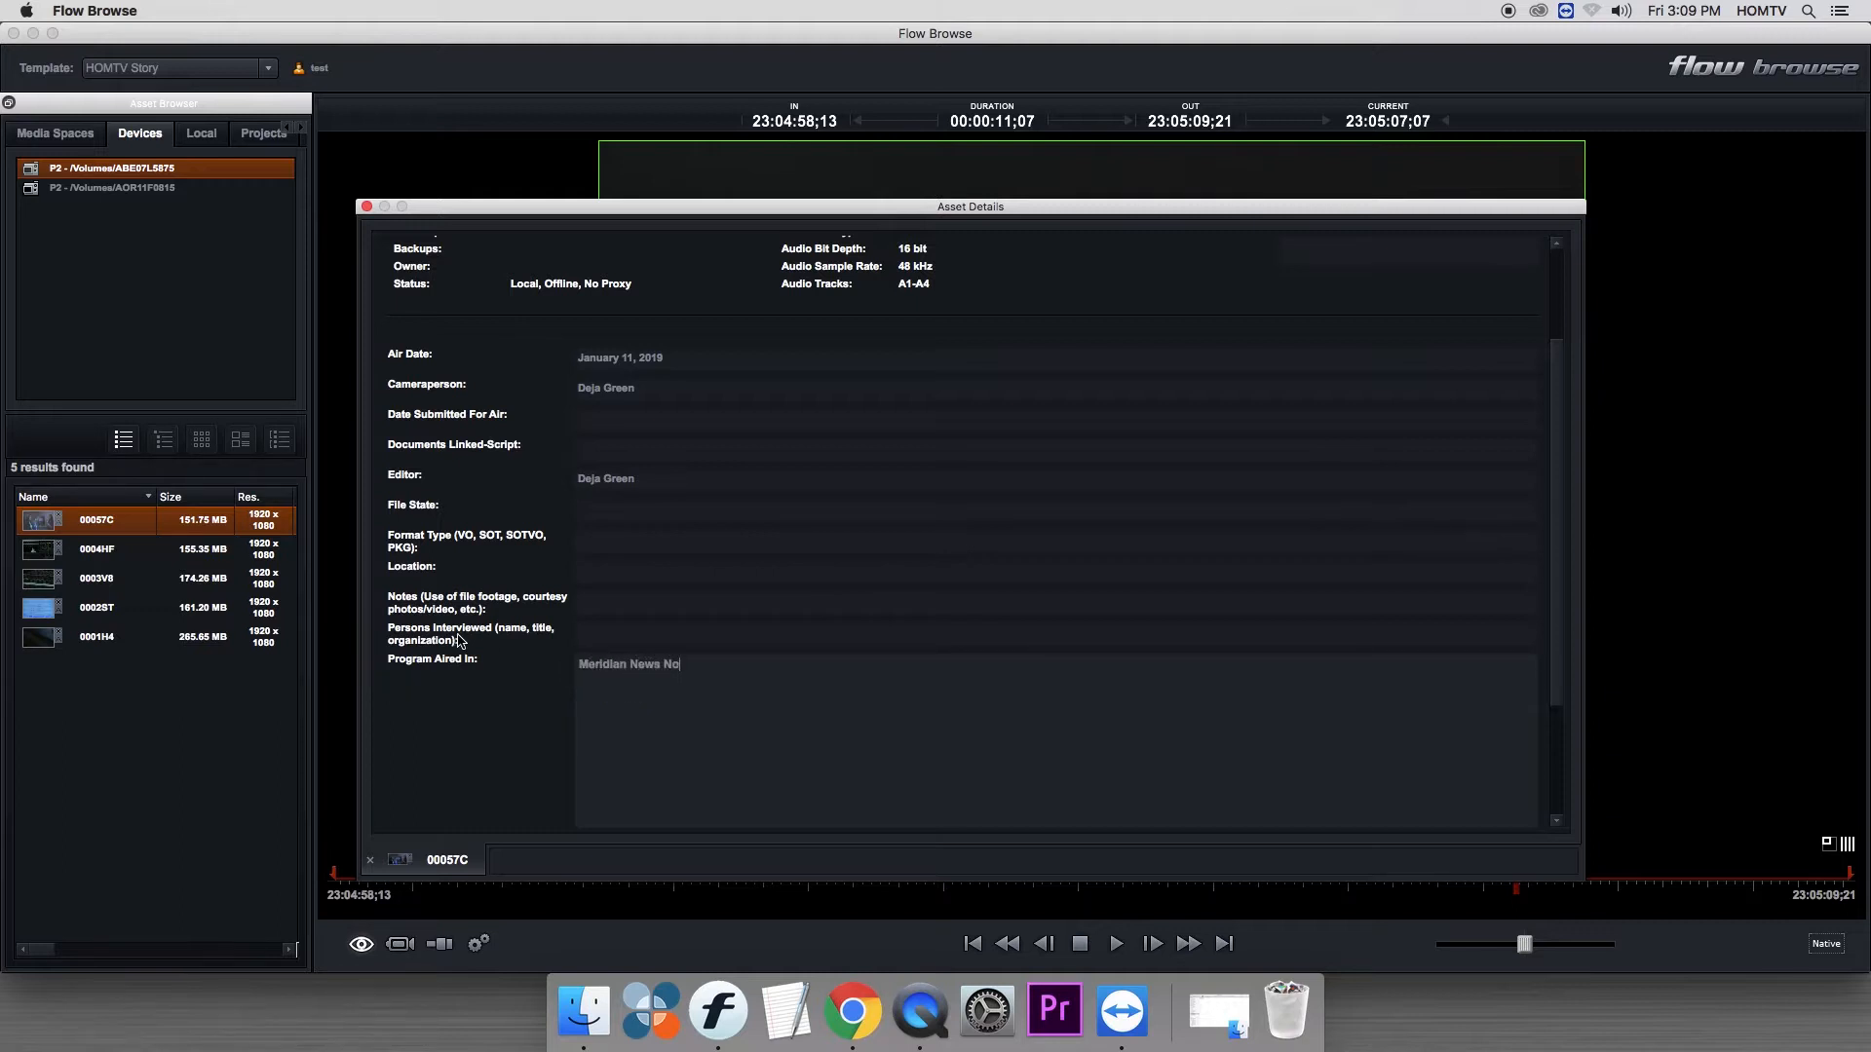
click(459, 640)
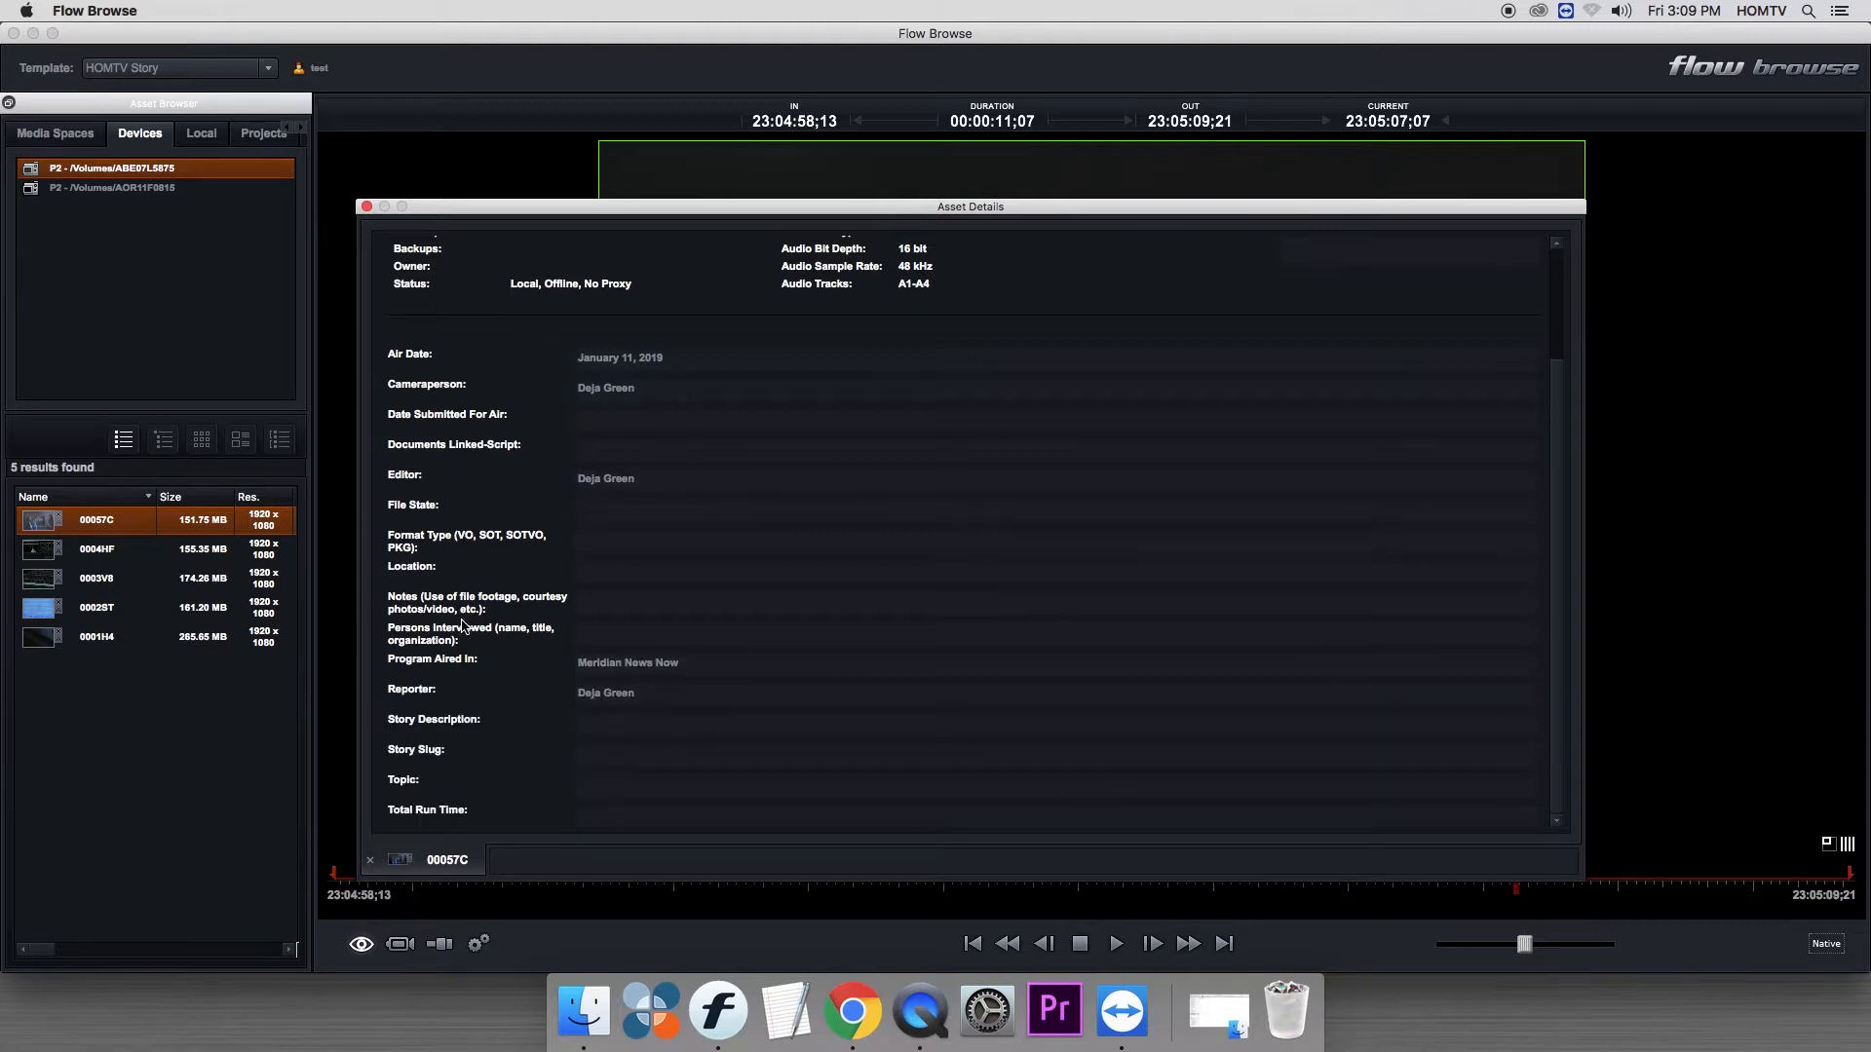
- Set the Location to "Okemos MI, control room, test footage," and the Story Slug to "Editshare Demo"
click(620, 575)
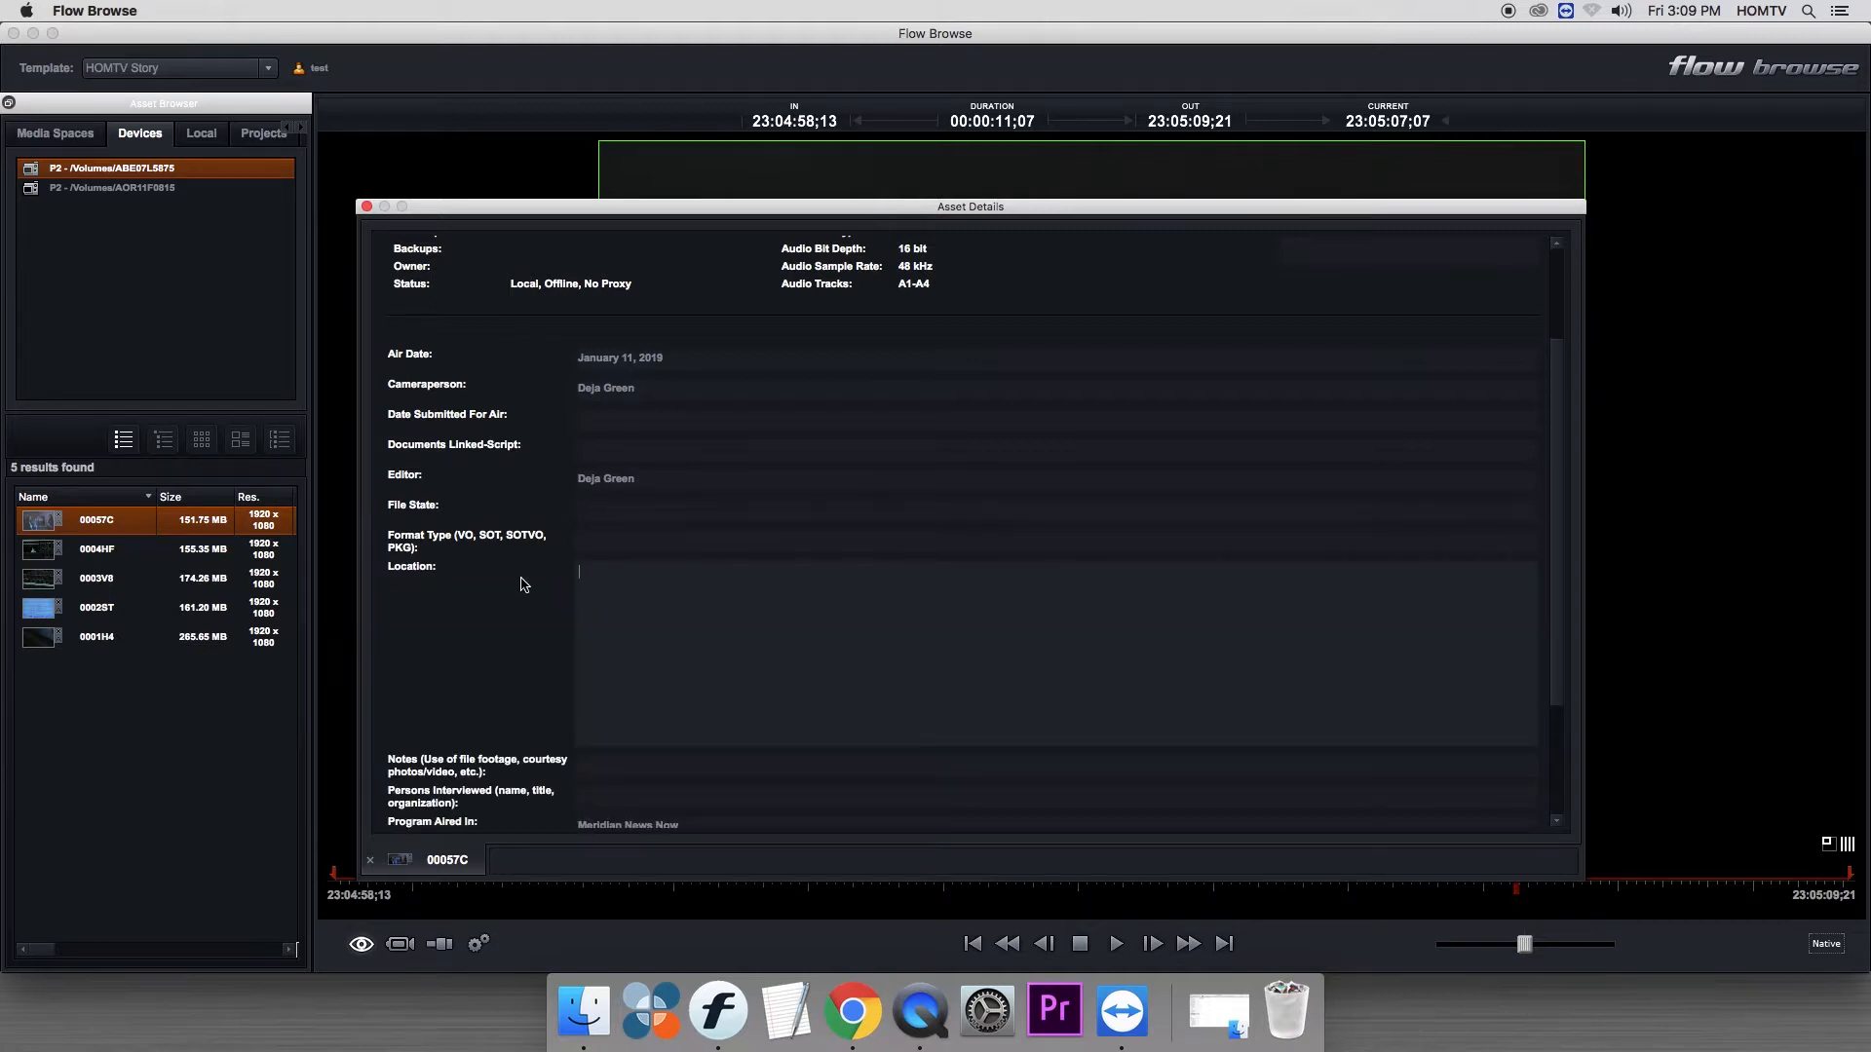
text(emos MI, control room, test footage,)
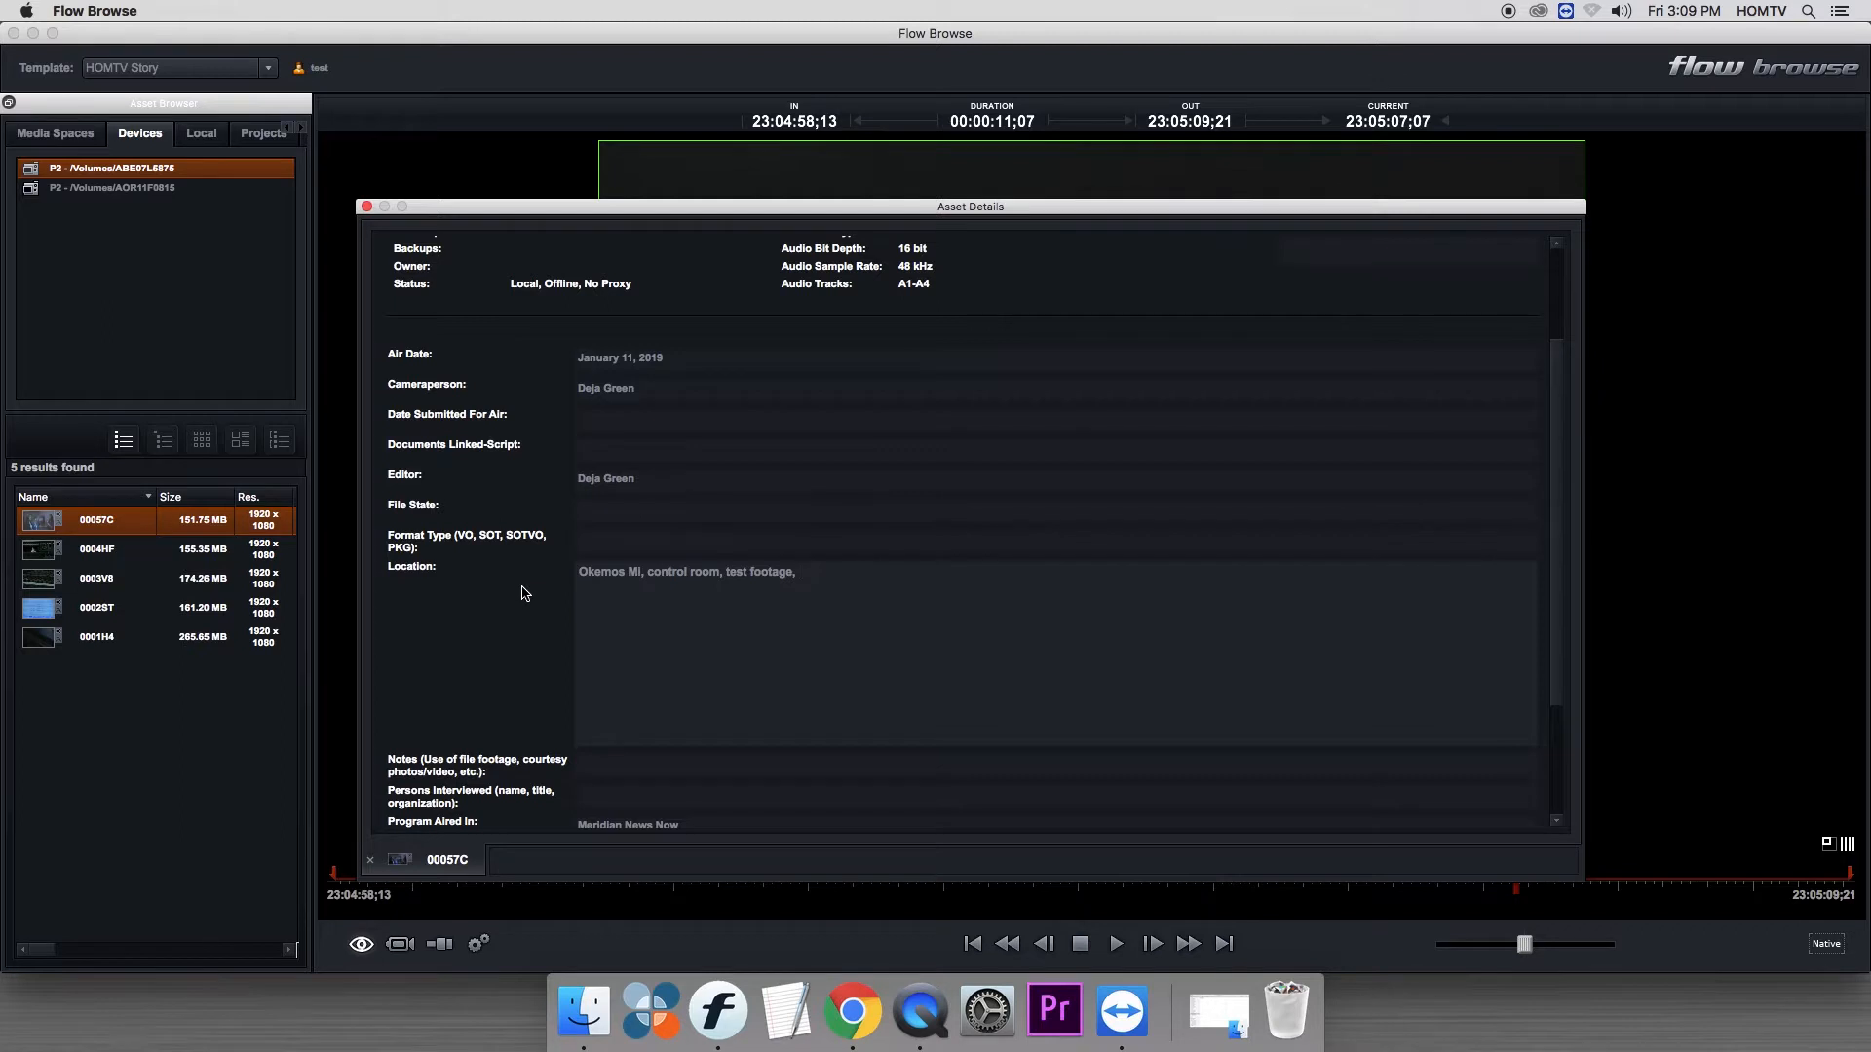
click(525, 593)
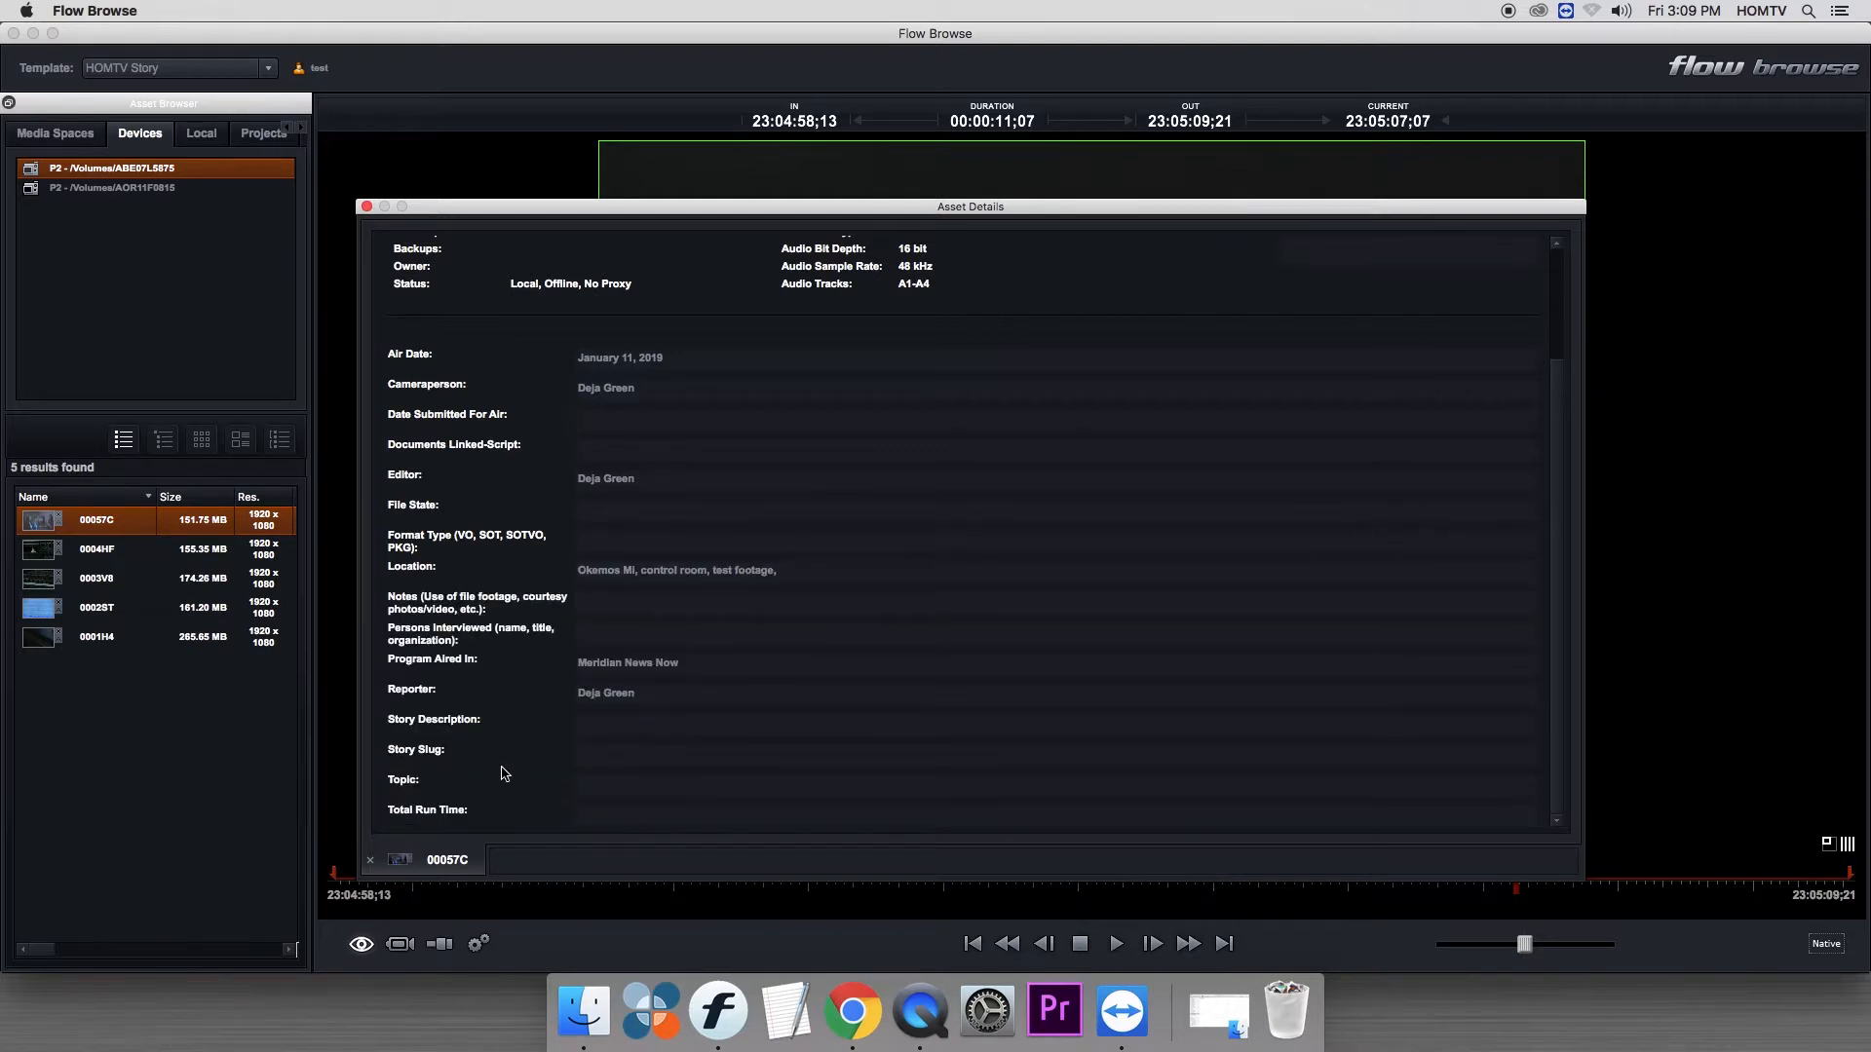
click(594, 762)
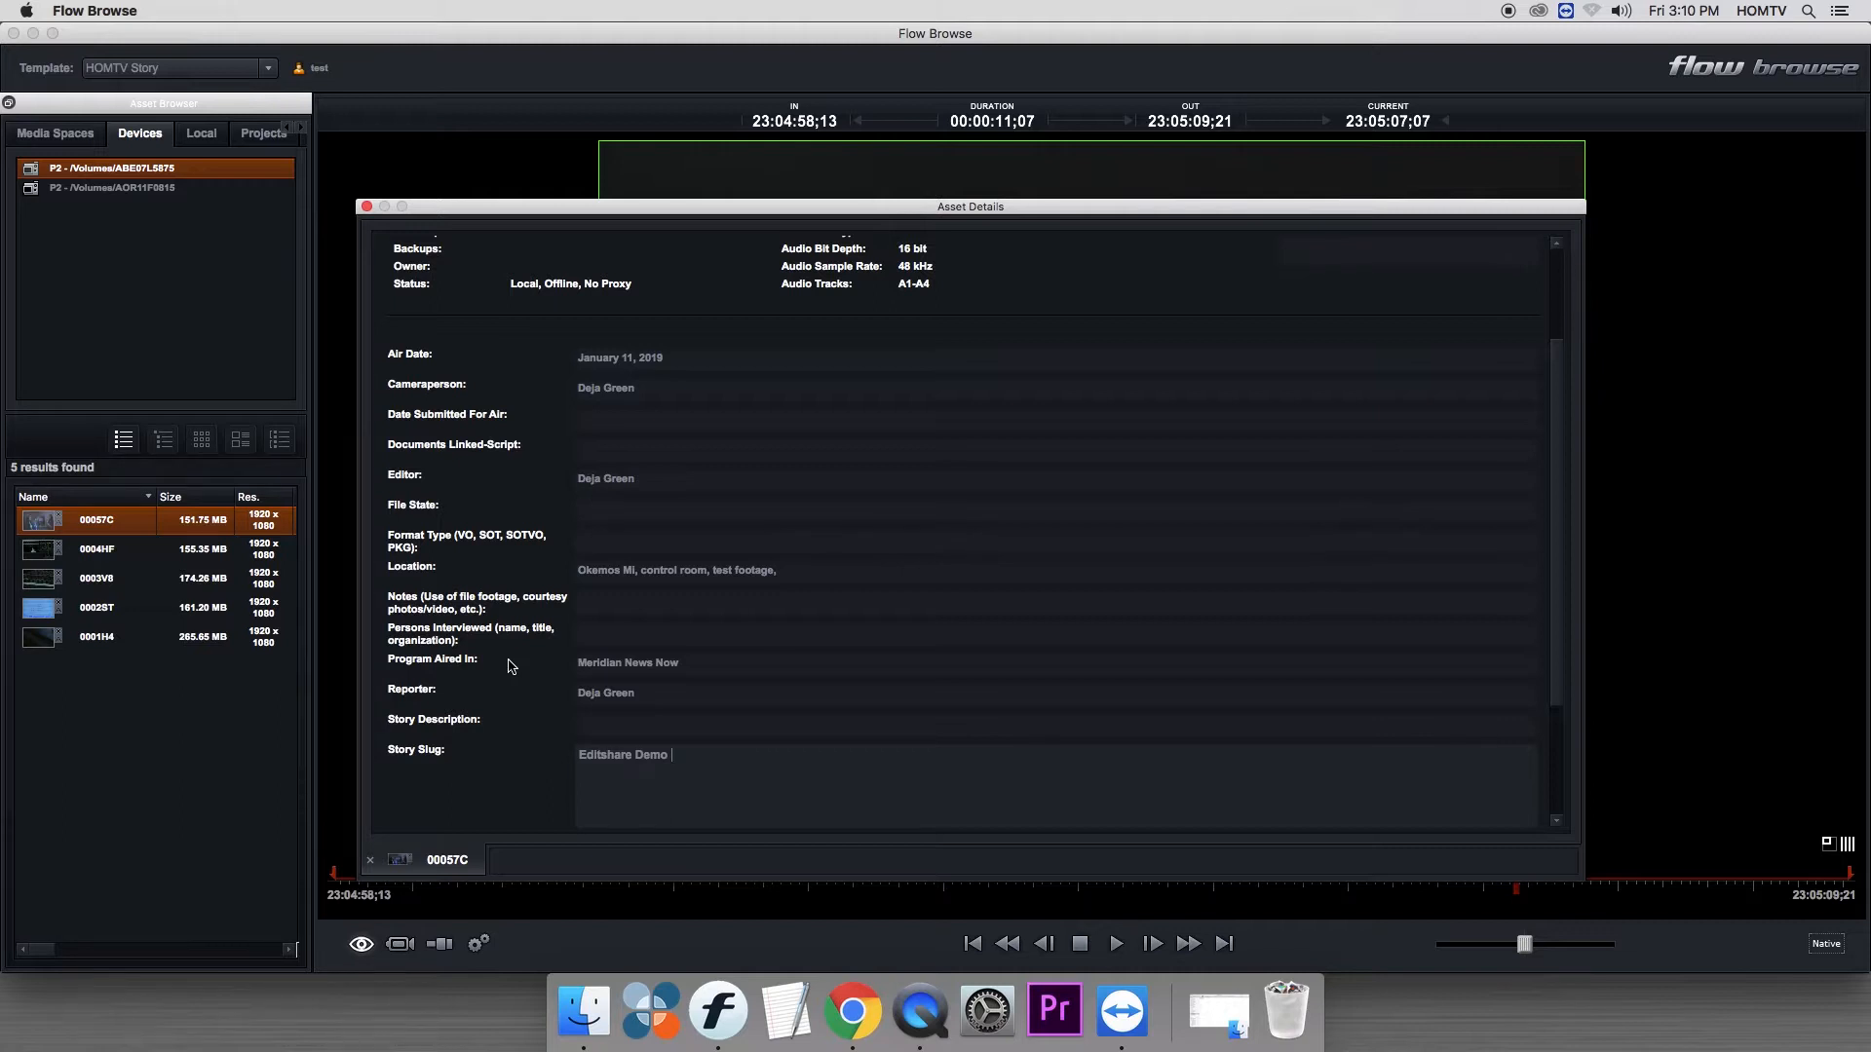
click(511, 666)
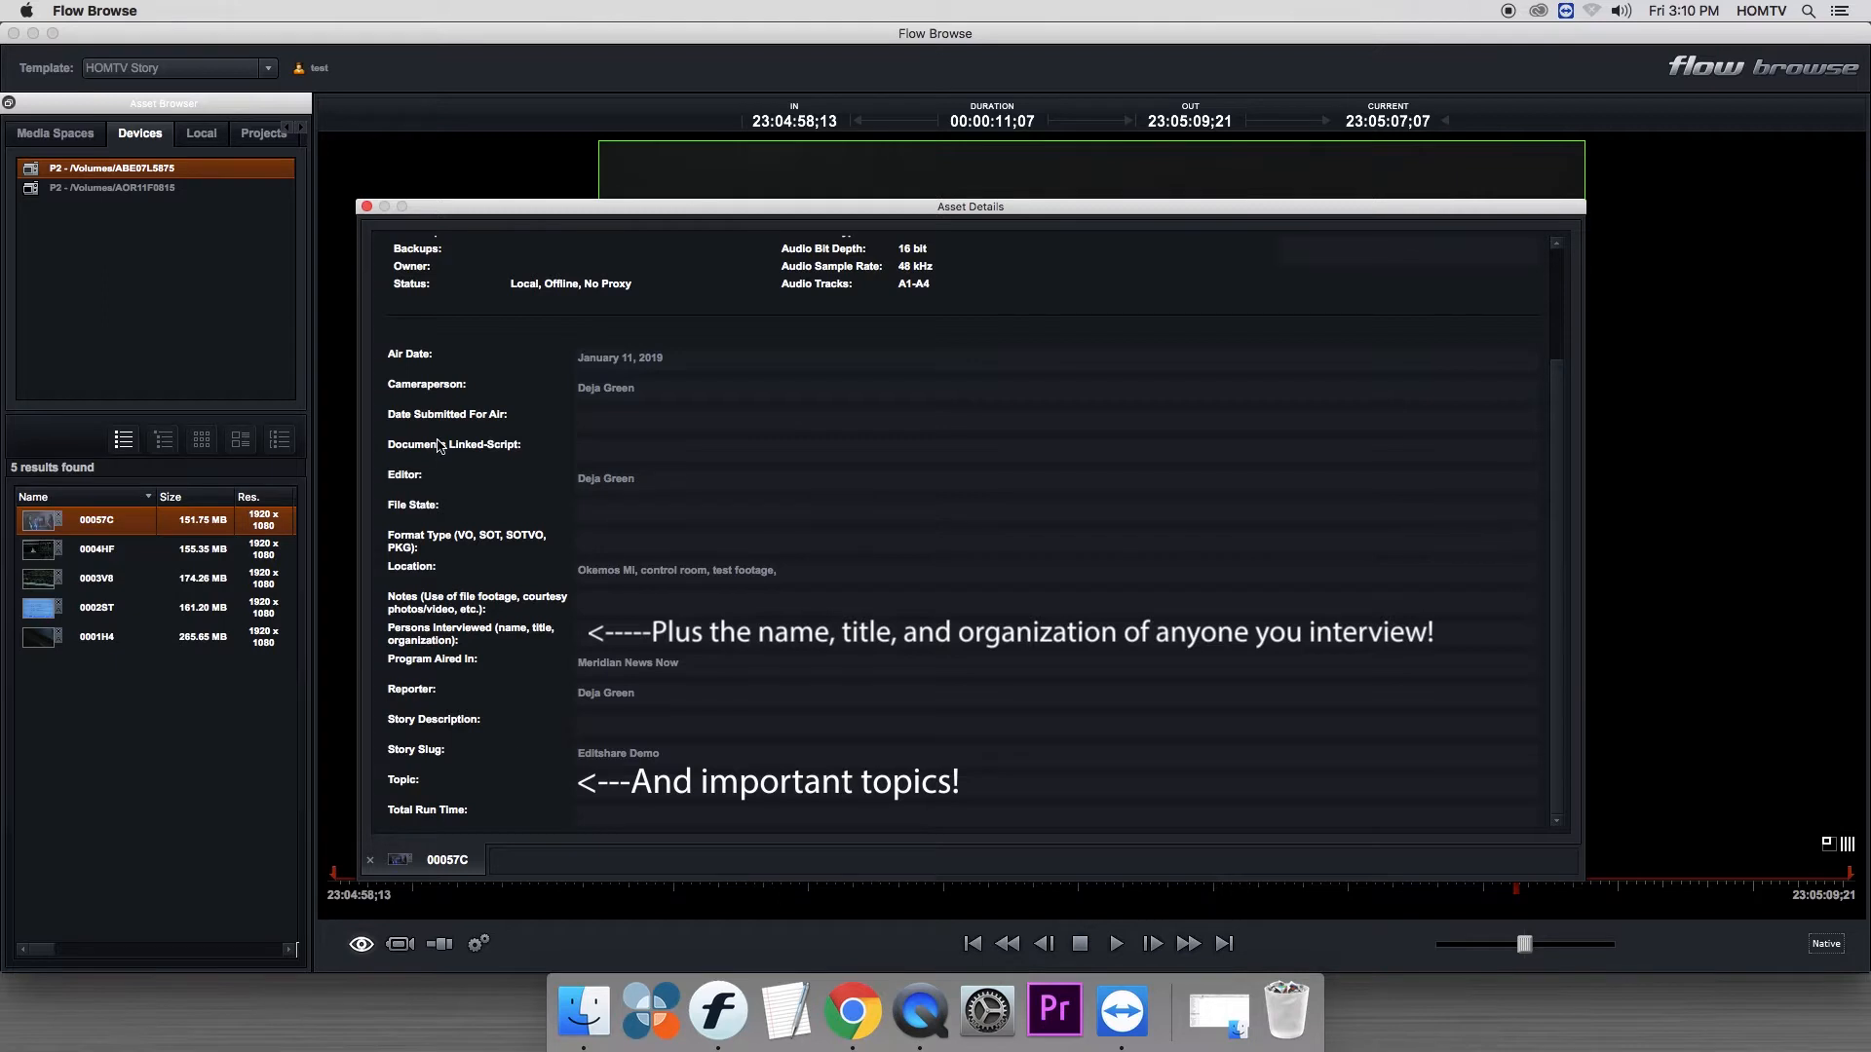
- Reset the window layout, switch to File Ingest mode and fit the window to the screen
right_click(421, 109)
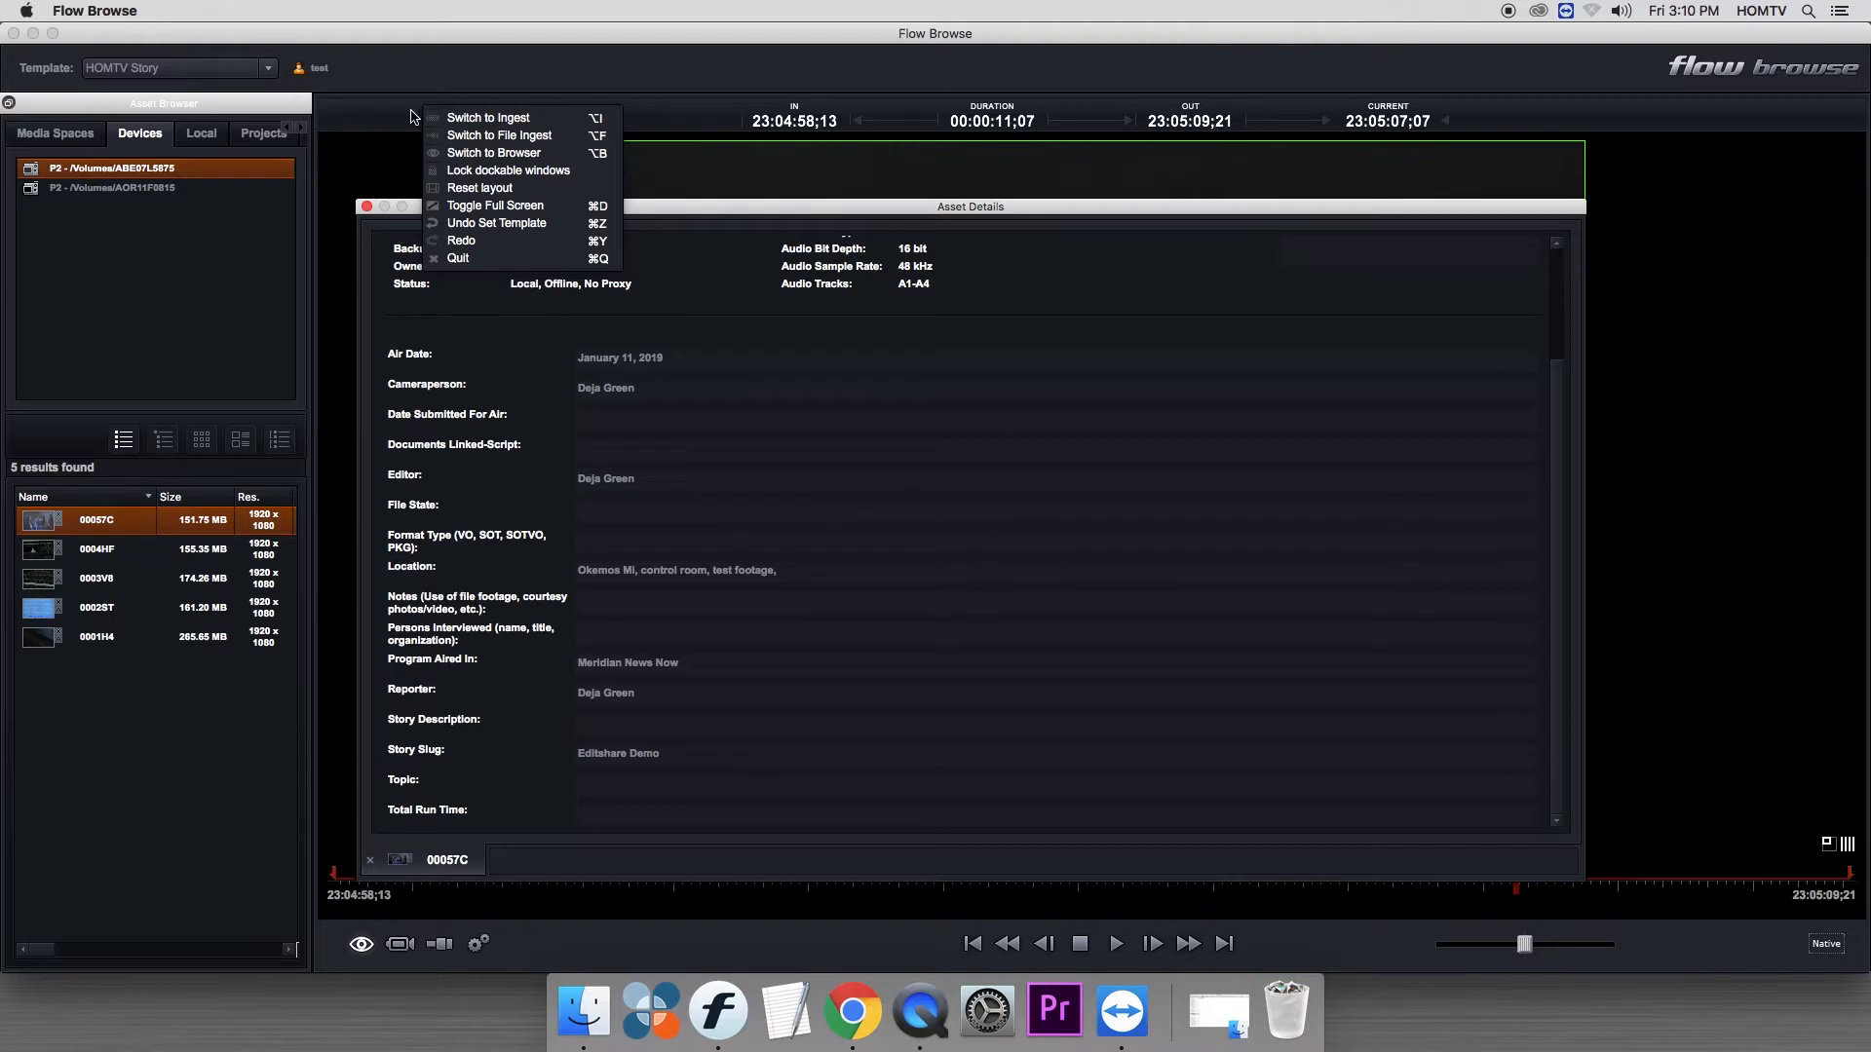
click(480, 190)
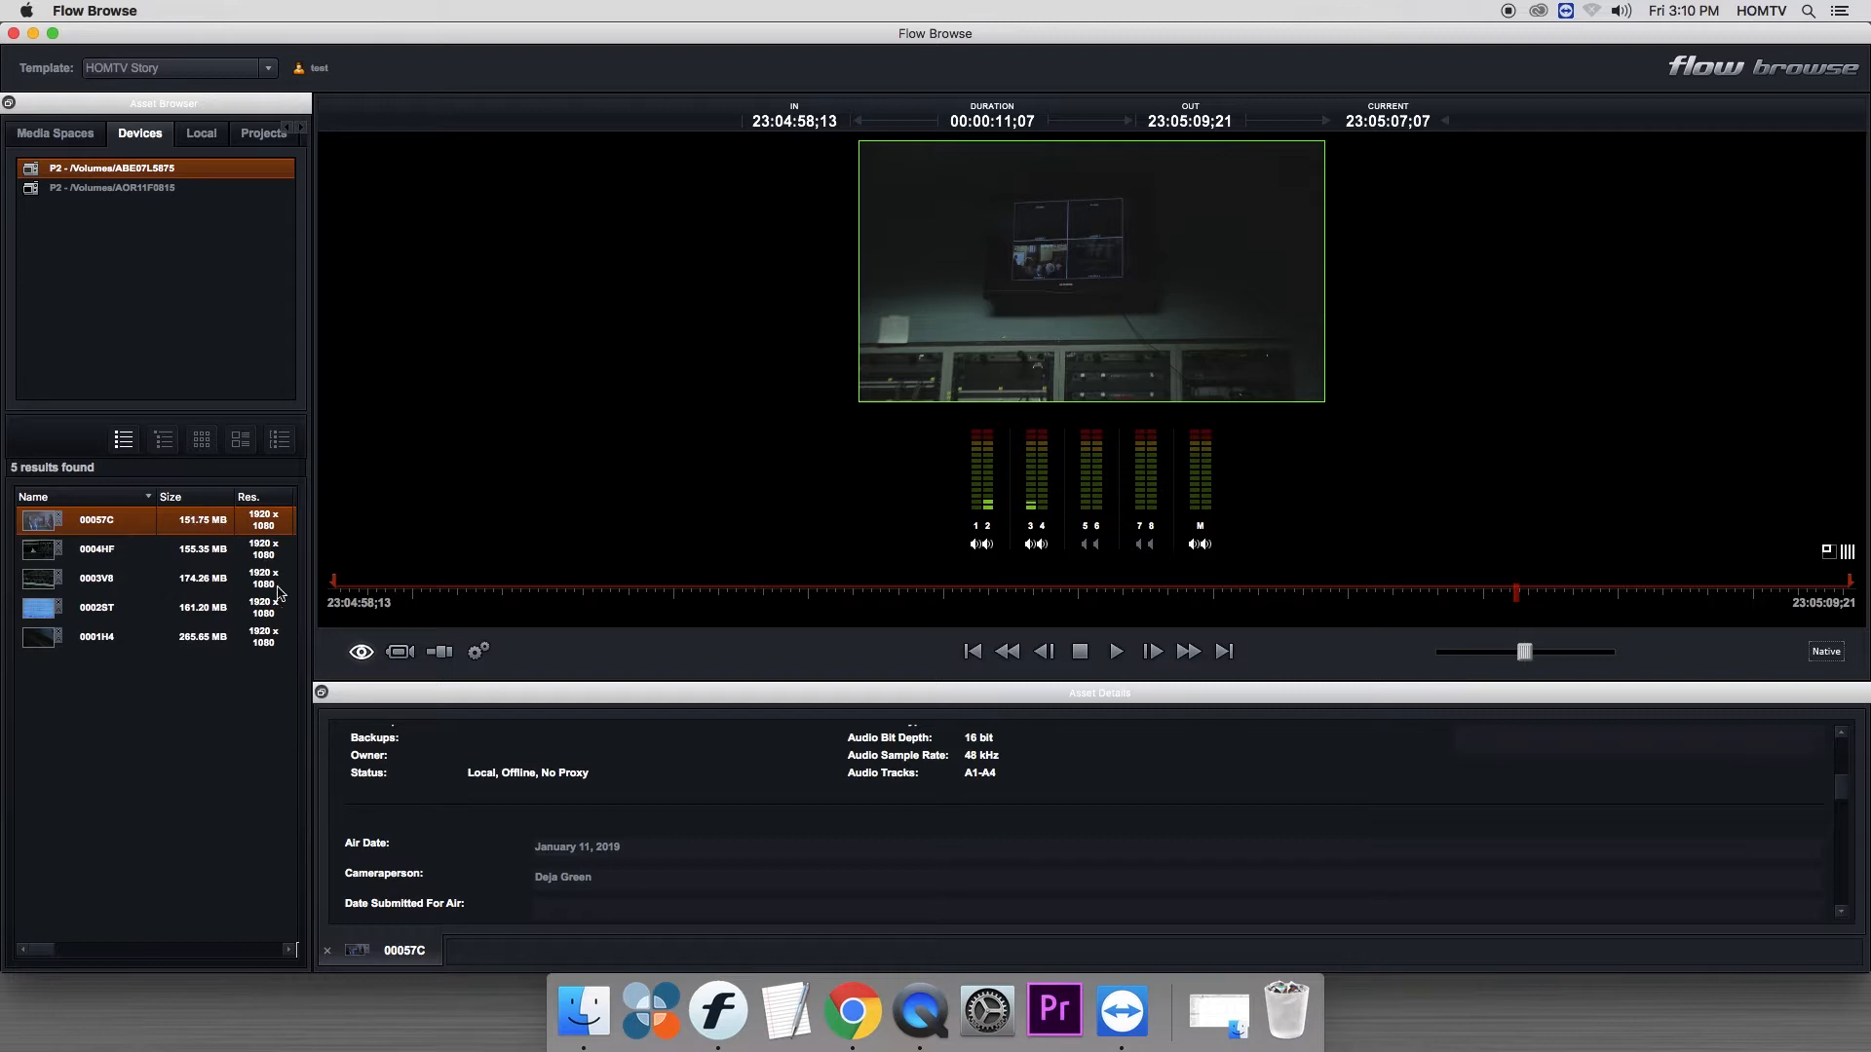
click(447, 656)
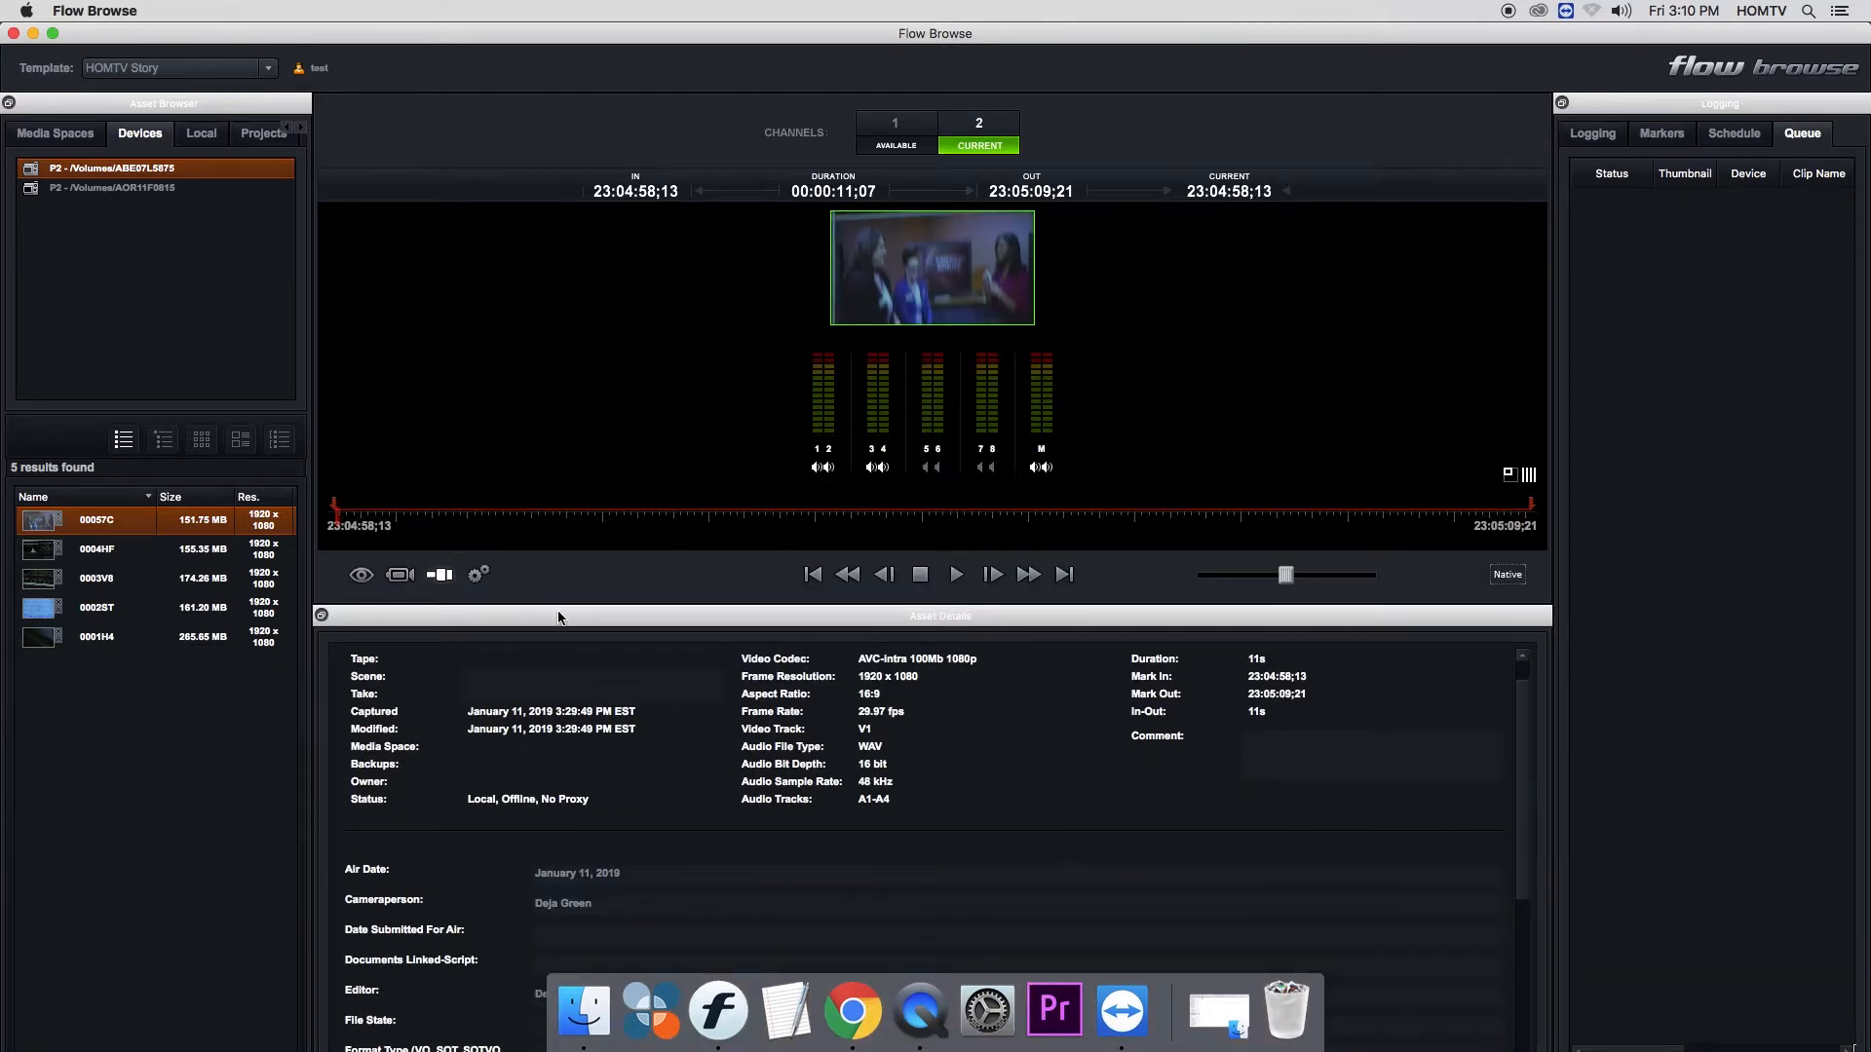
double_click(439, 39)
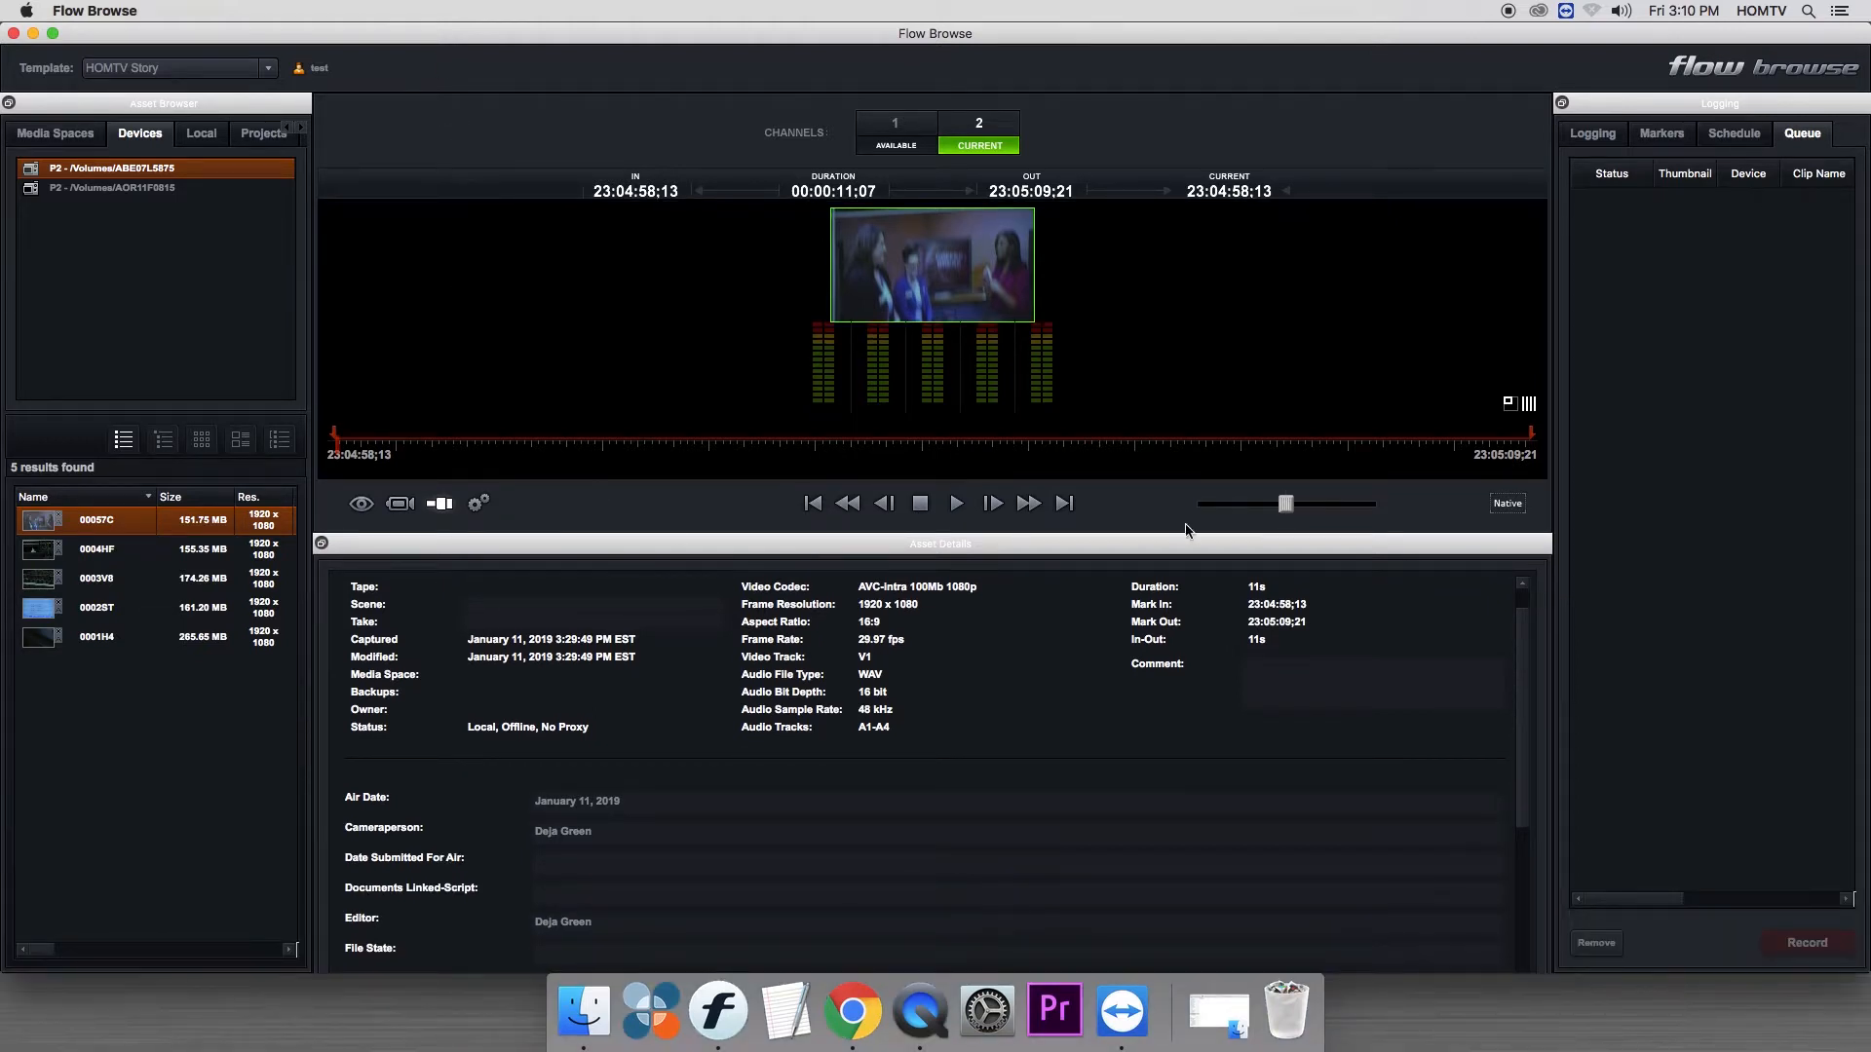
- Review the clip's metadata fields and undock the Asset Details panel, placing it over the lower part of the preview
scroll(1537, 651, down, 5)
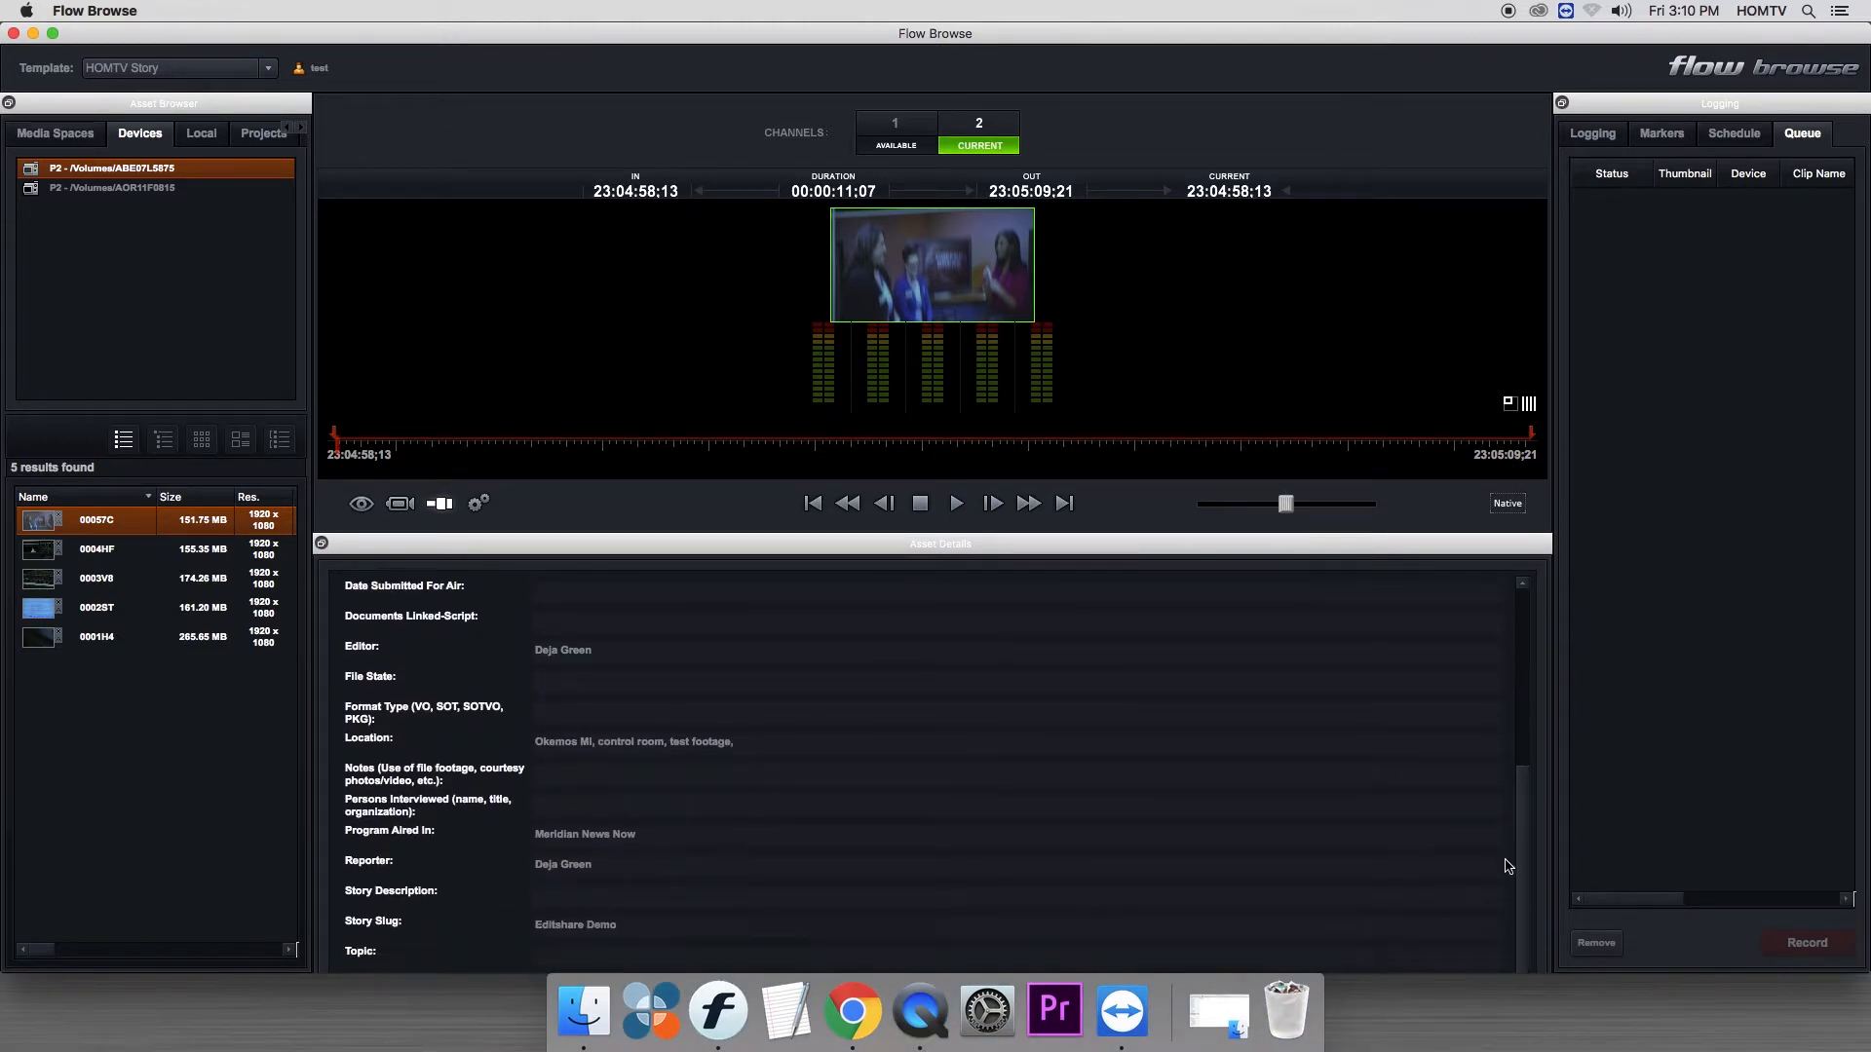
scroll(1507, 860, up, 5)
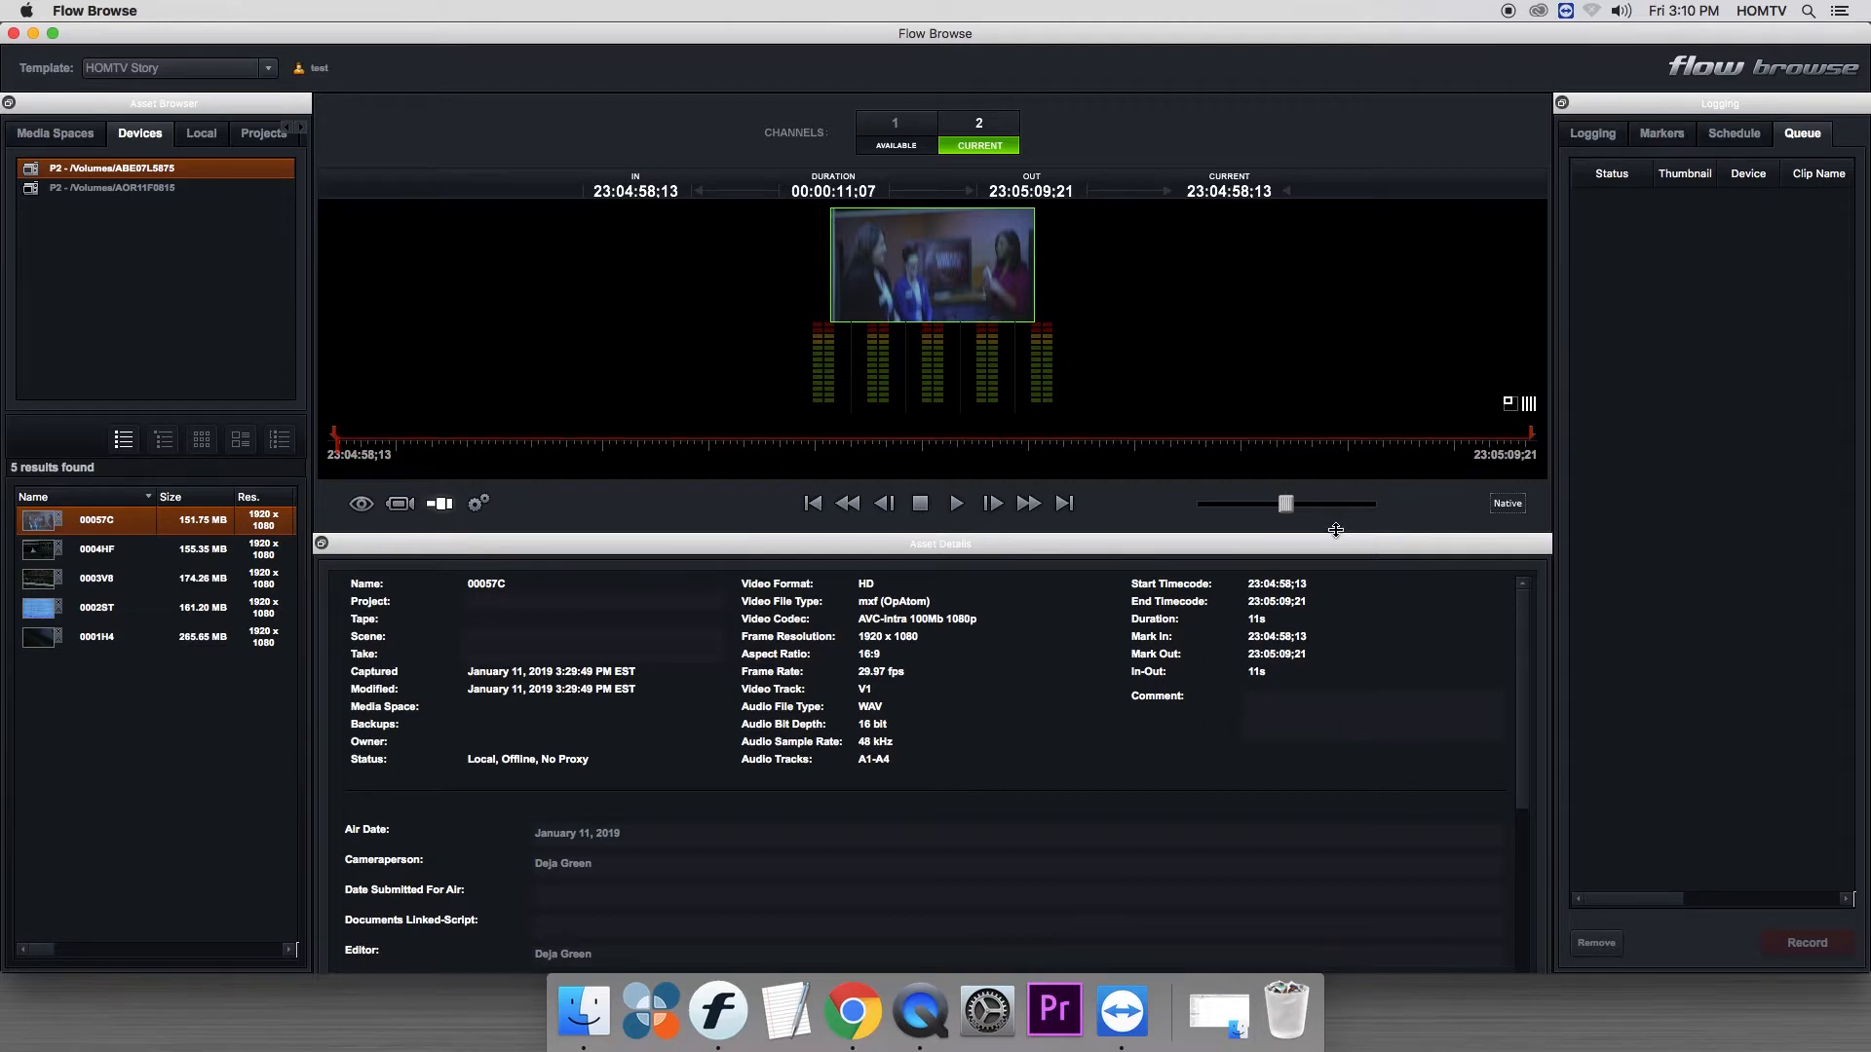
drag(1333, 543, 1329, 436)
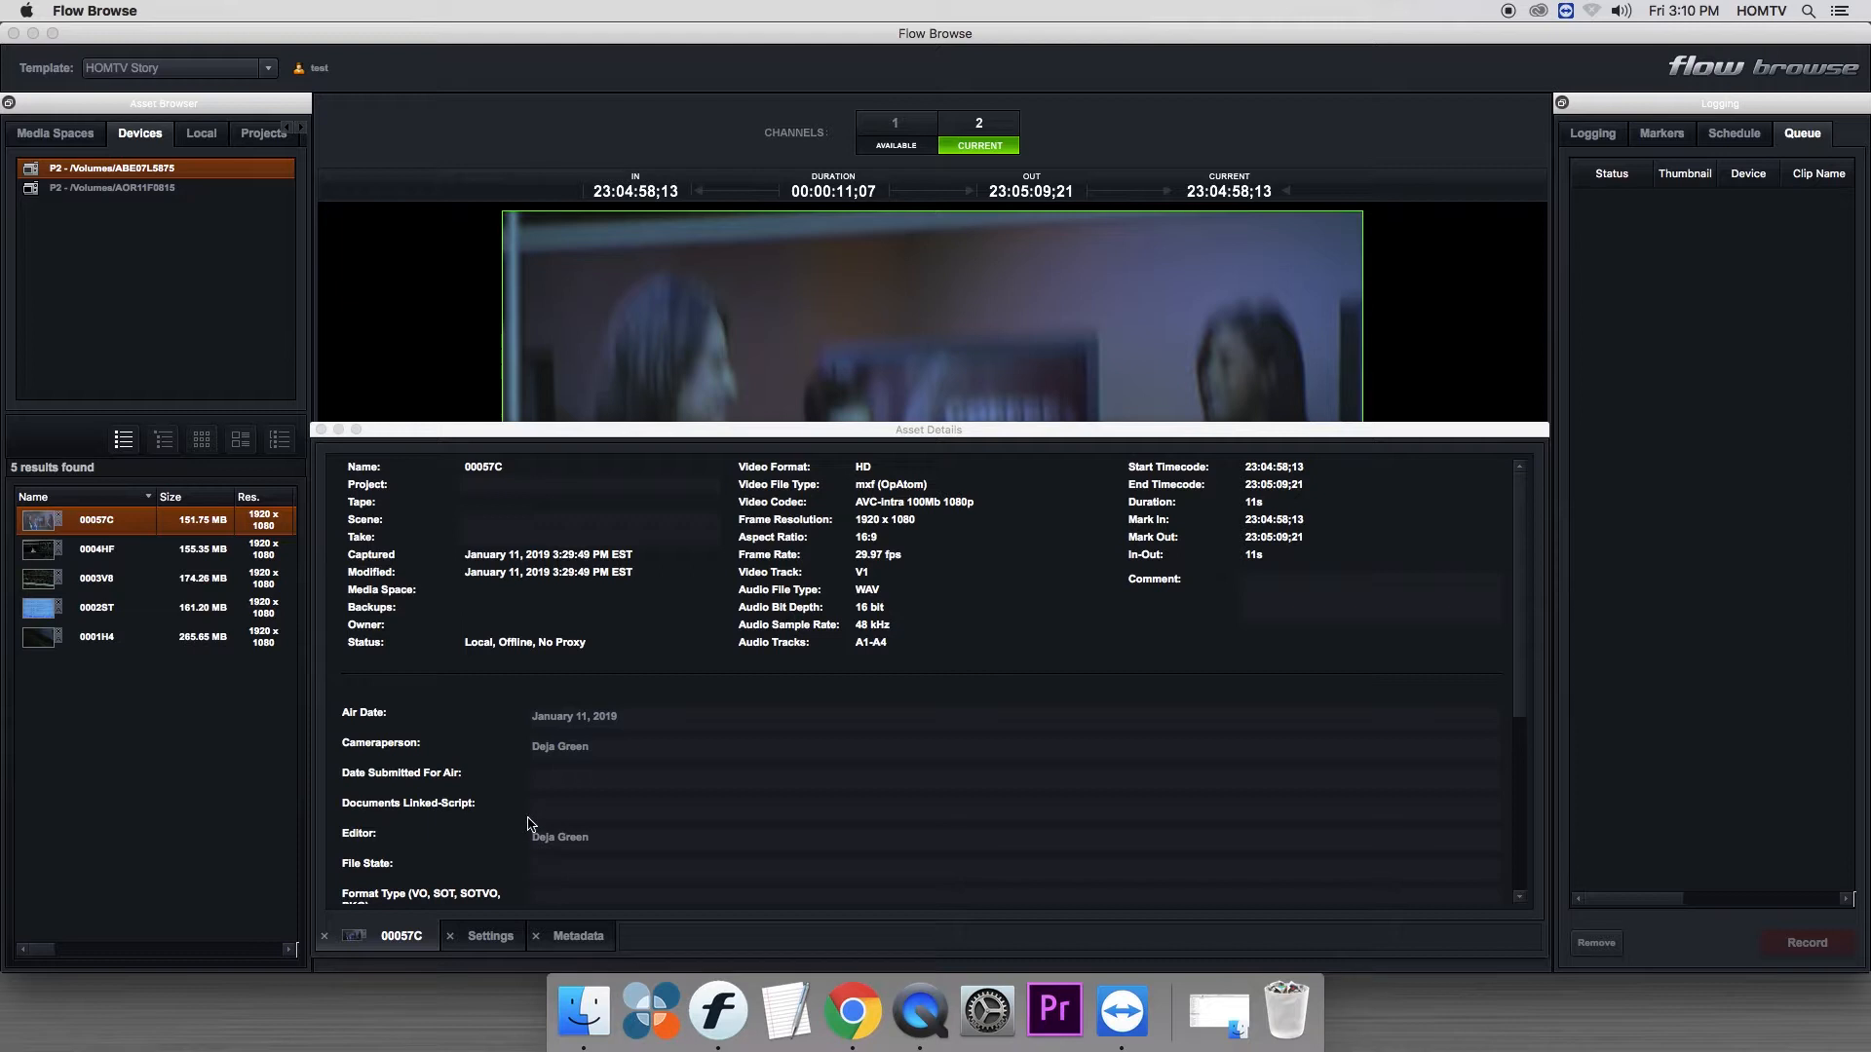
- Open the ingest settings for clip 00057C and set the first destination media space to the reporter's personal space
click(490, 937)
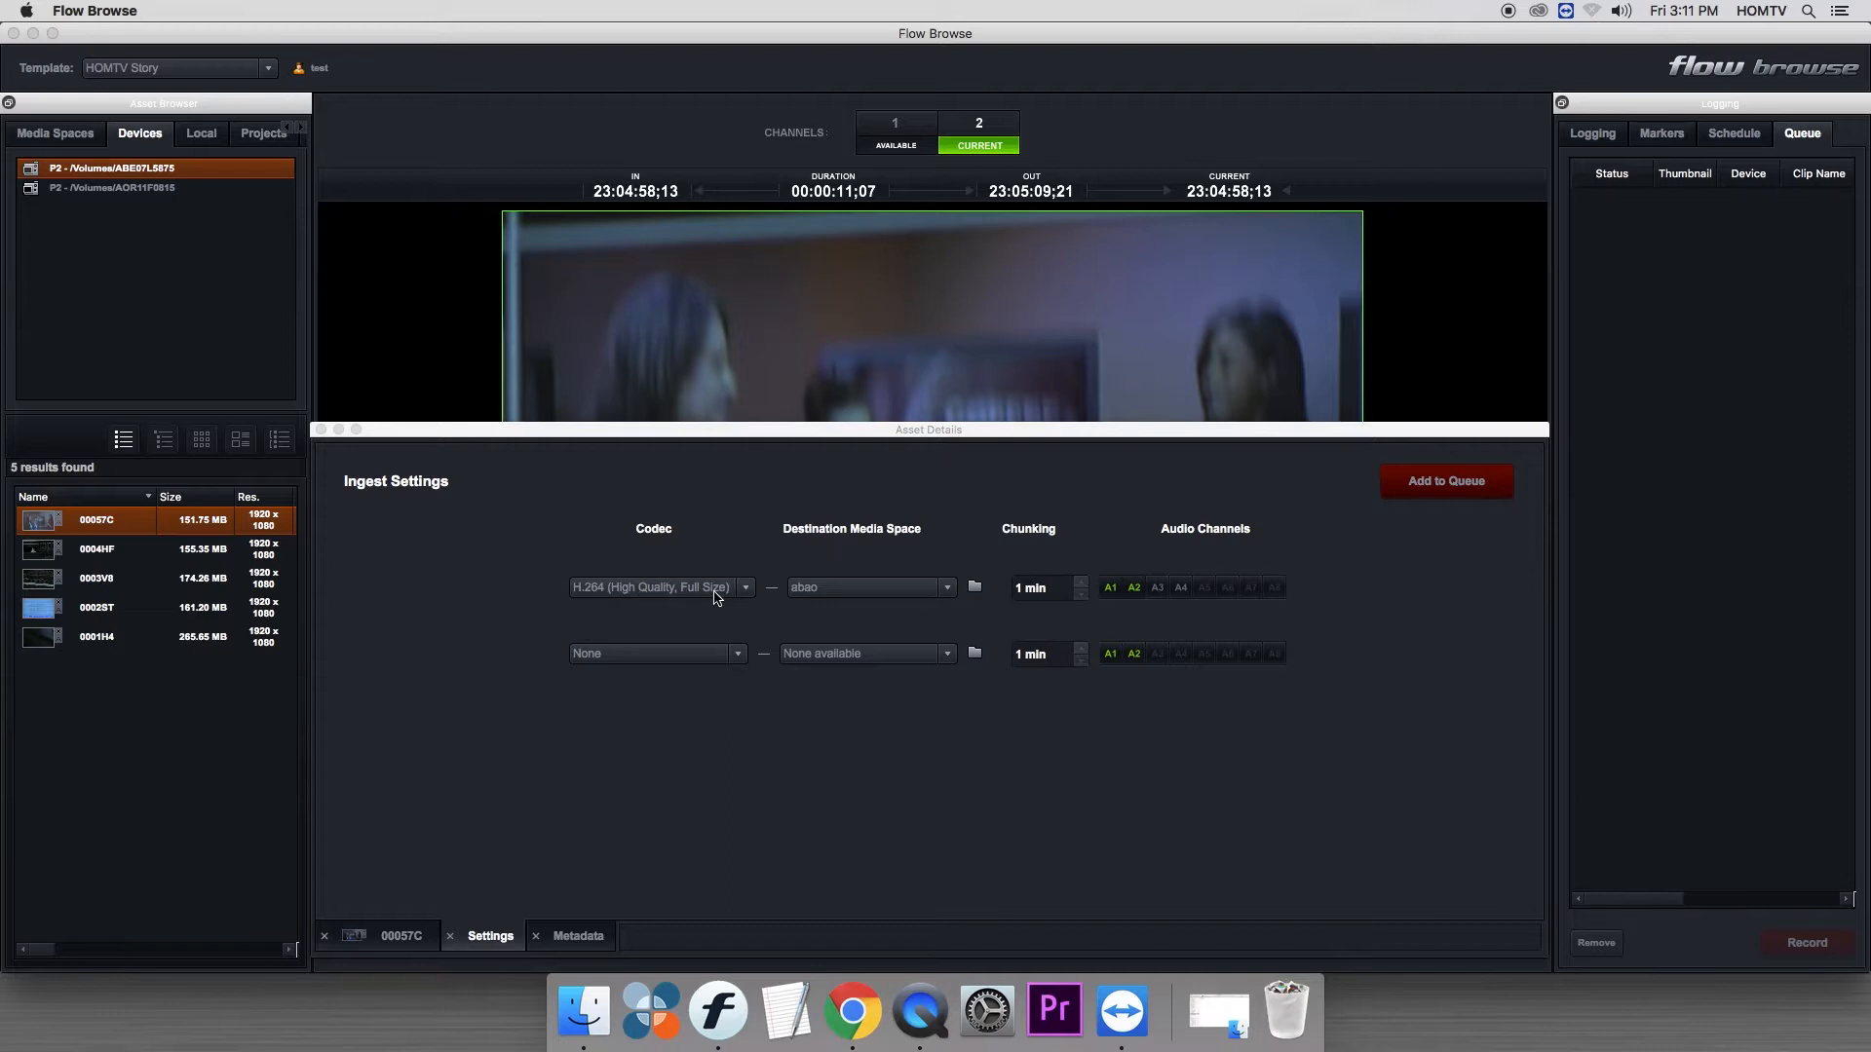
click(948, 589)
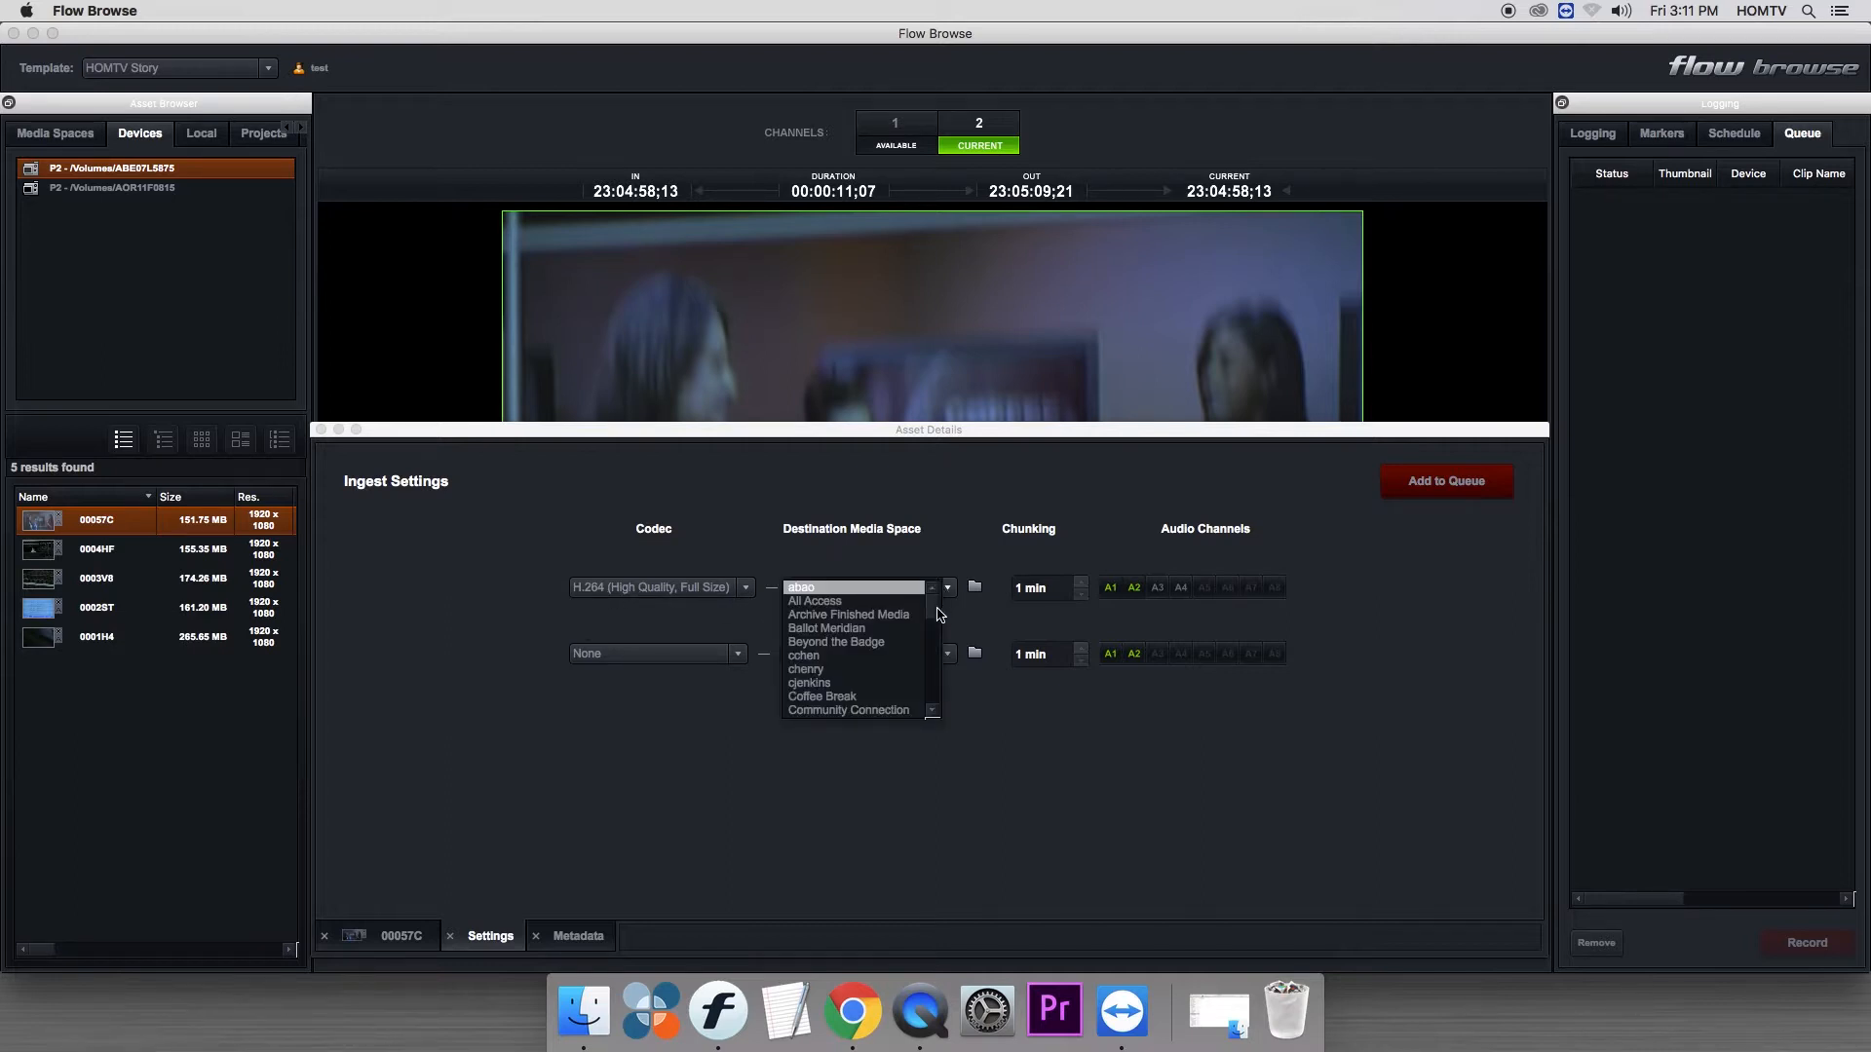
scroll(938, 614, down, 3)
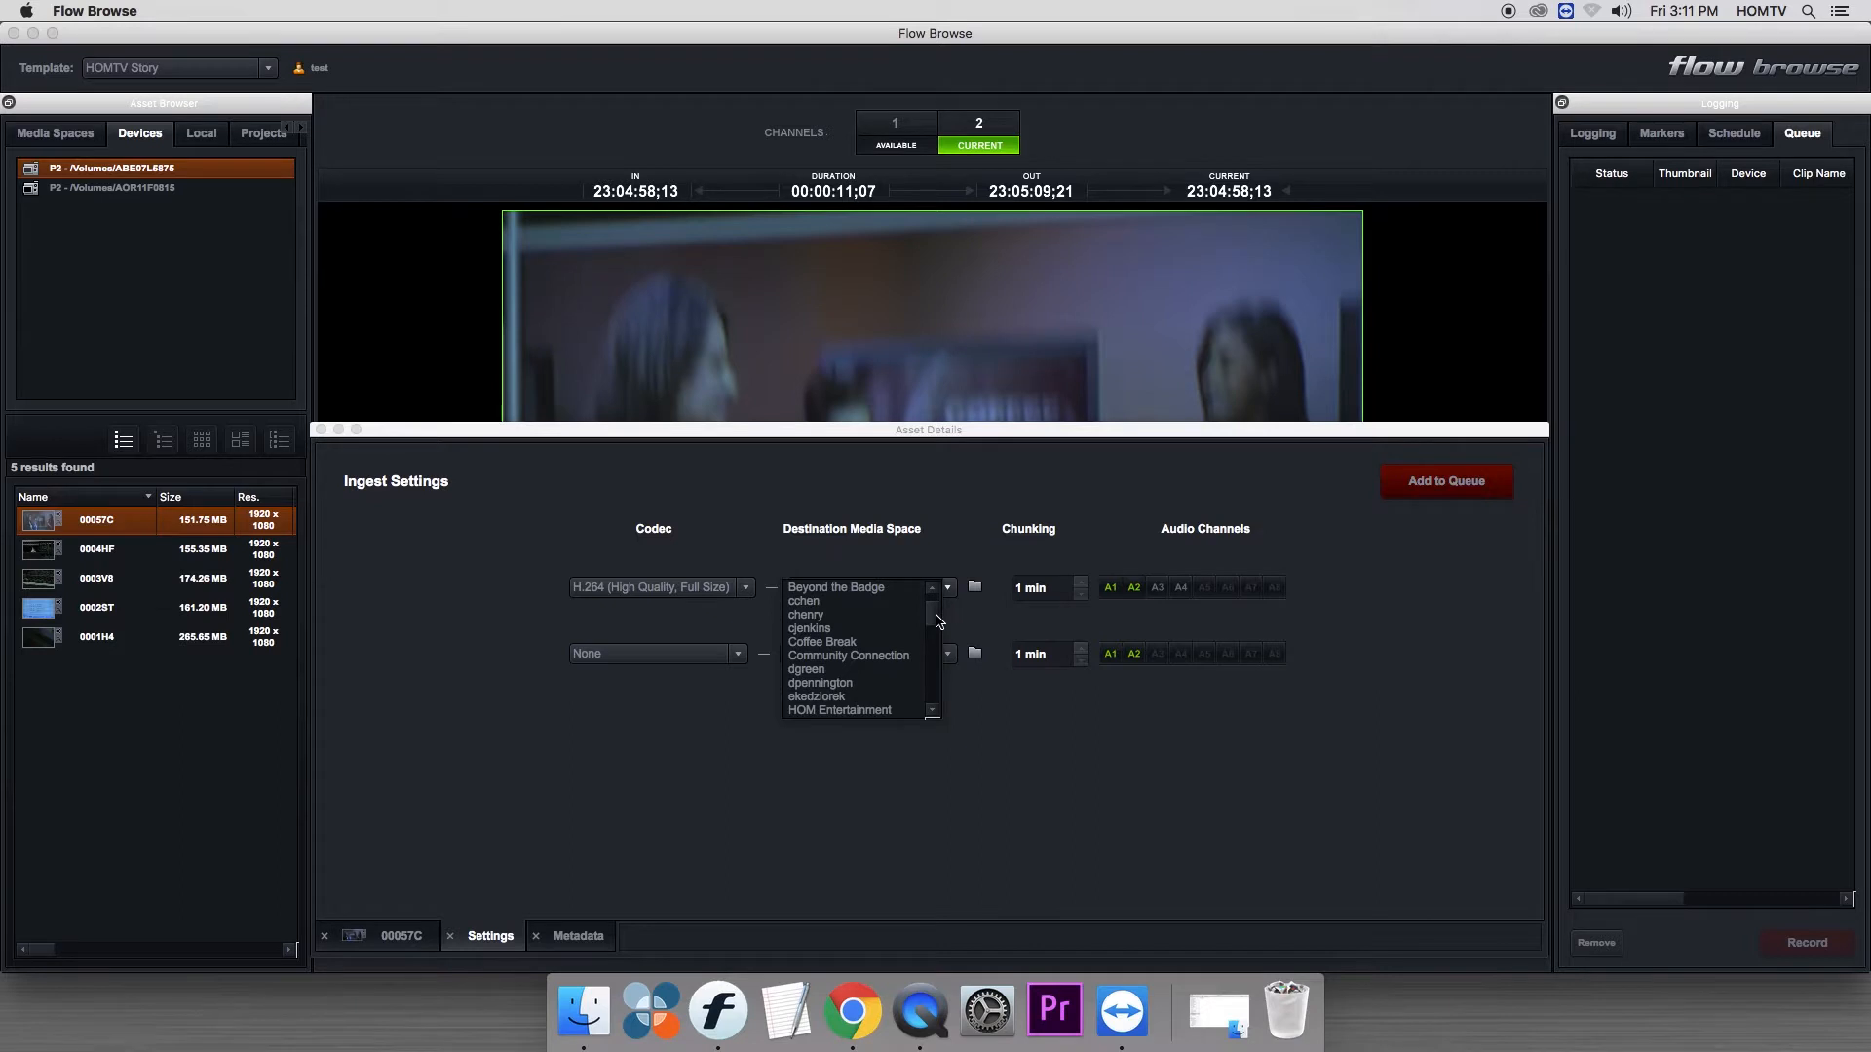
scroll(938, 621, down, 2)
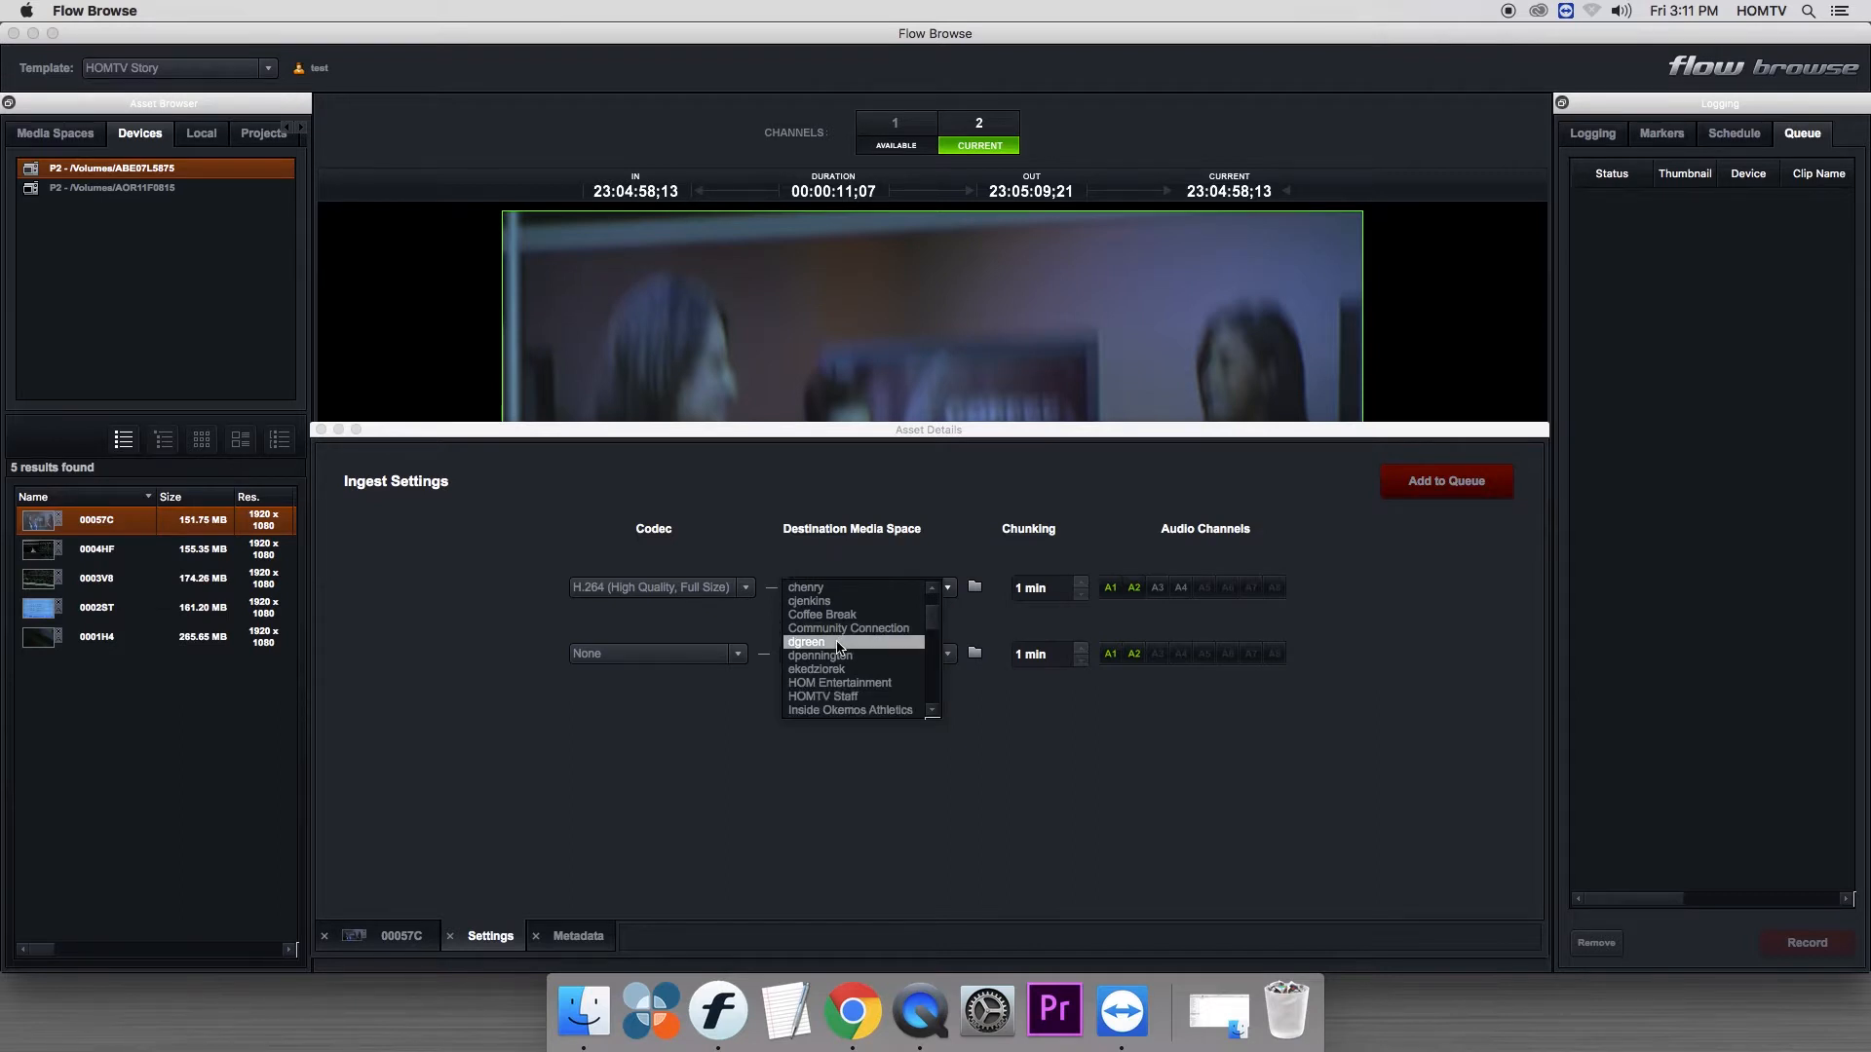
click(950, 625)
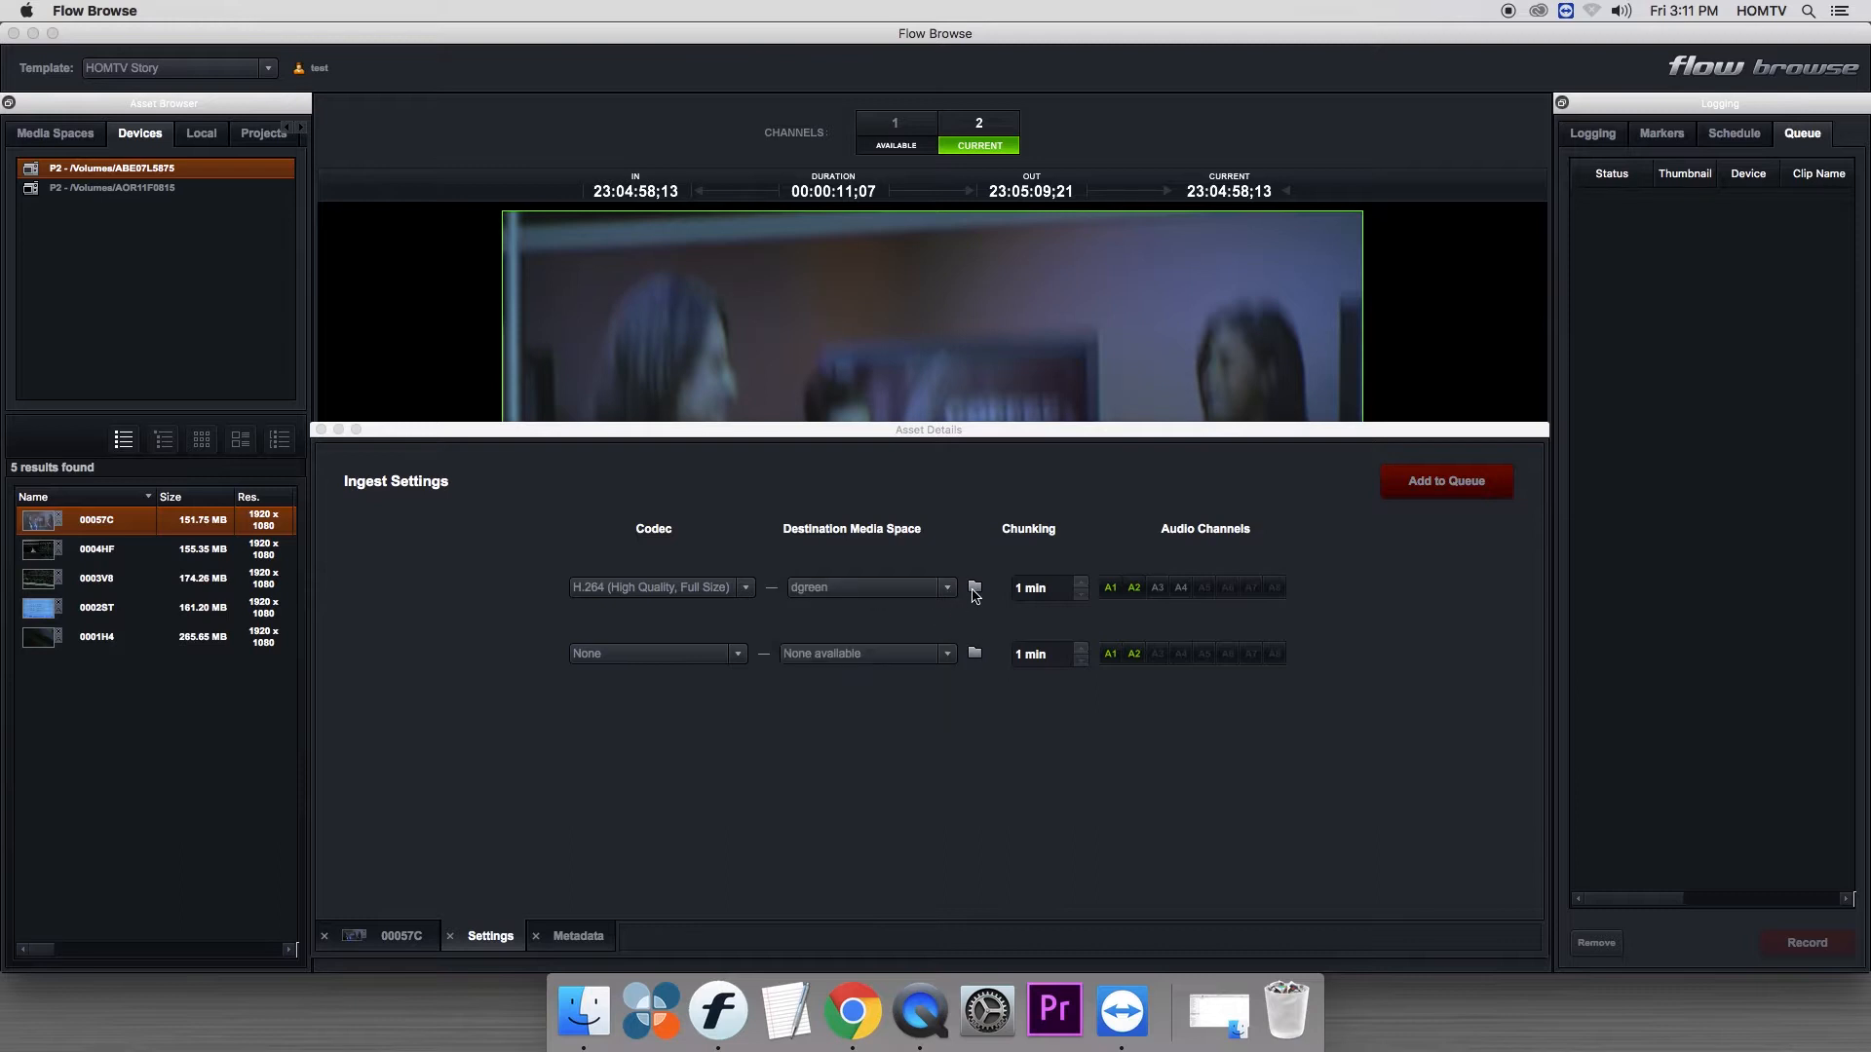
- Create a folder named Editshare Test Footage at the root of the chosen destination media space
click(973, 590)
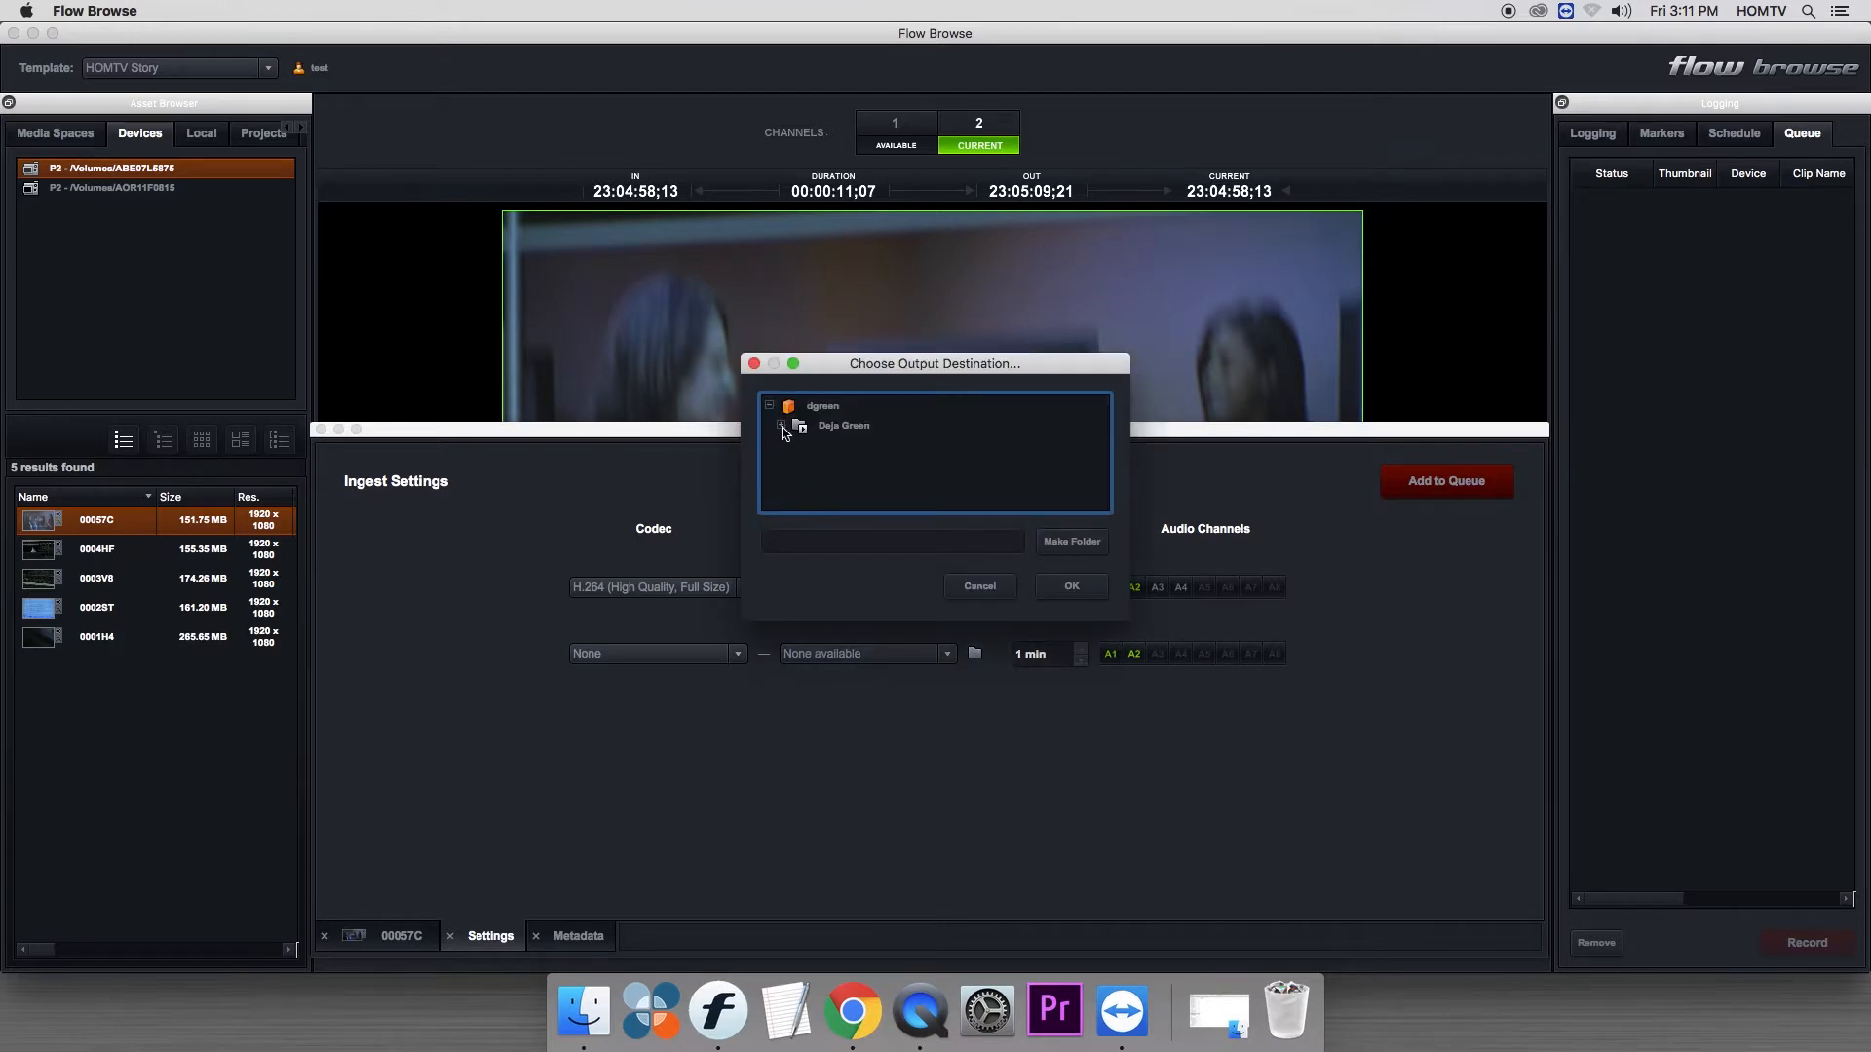
click(817, 409)
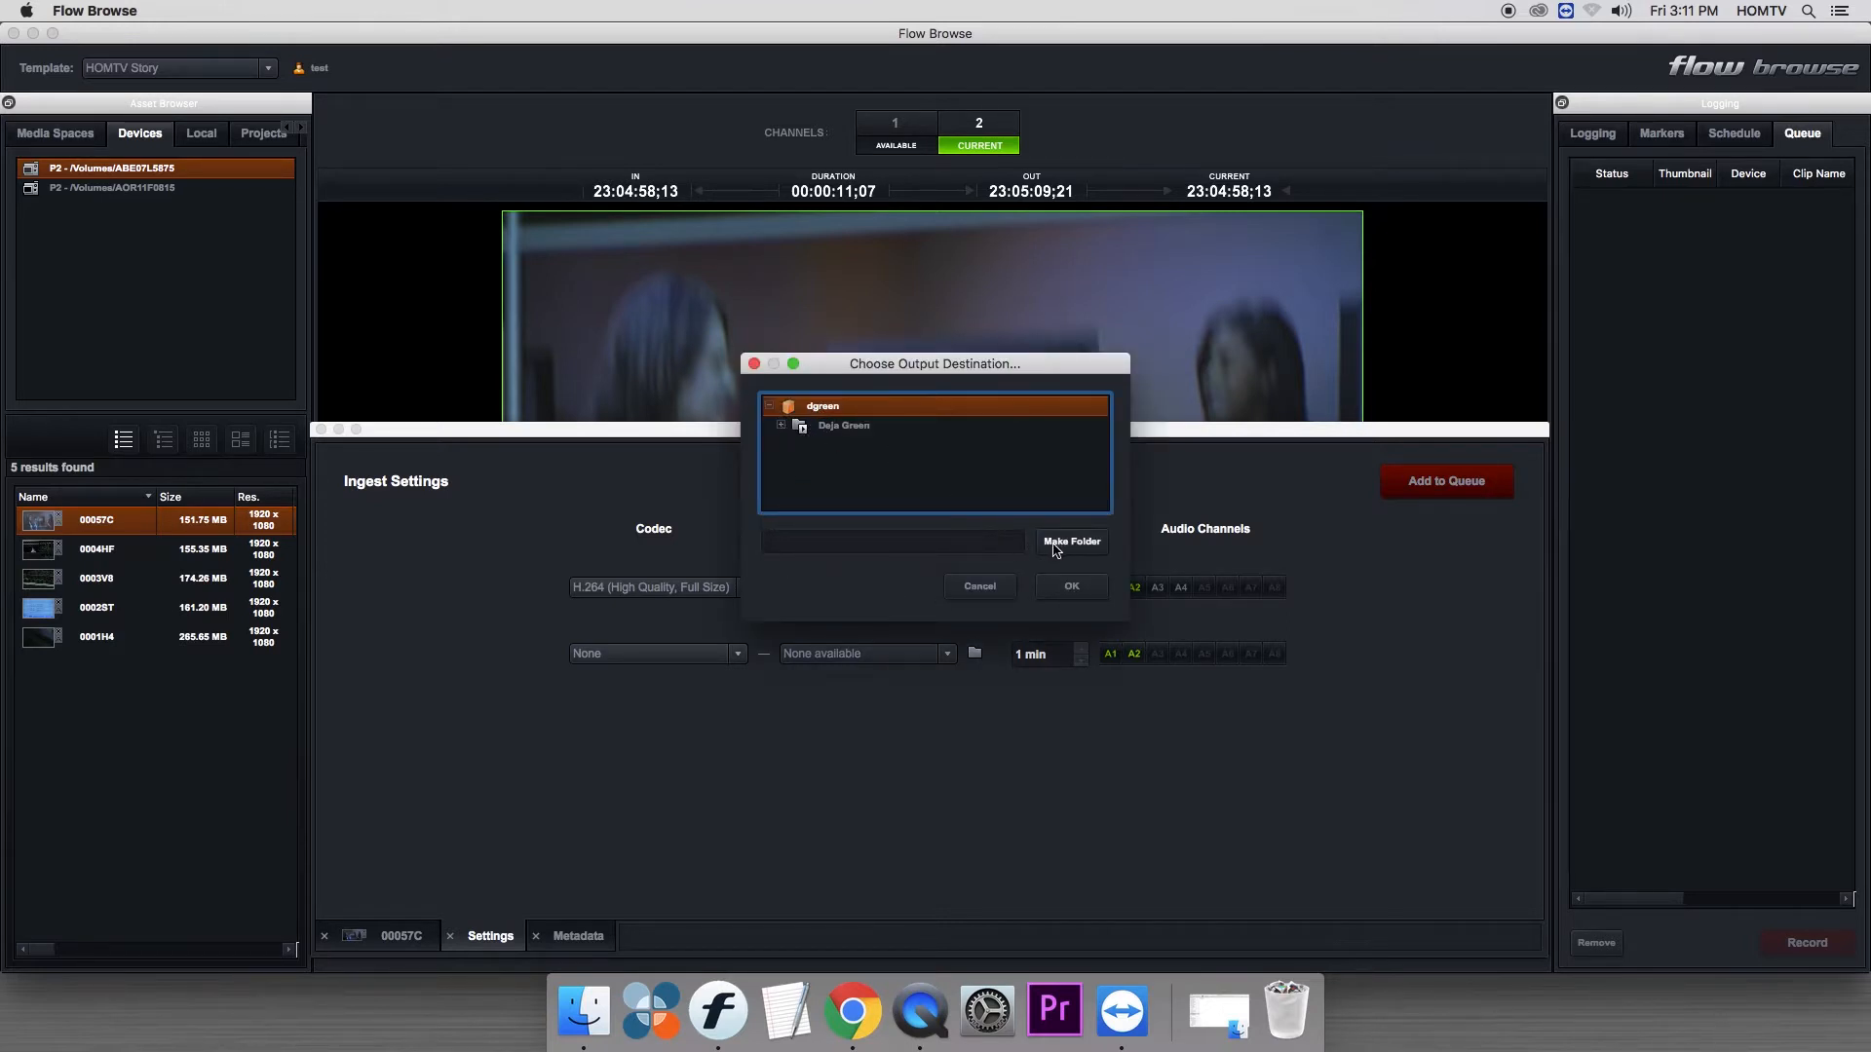
click(970, 536)
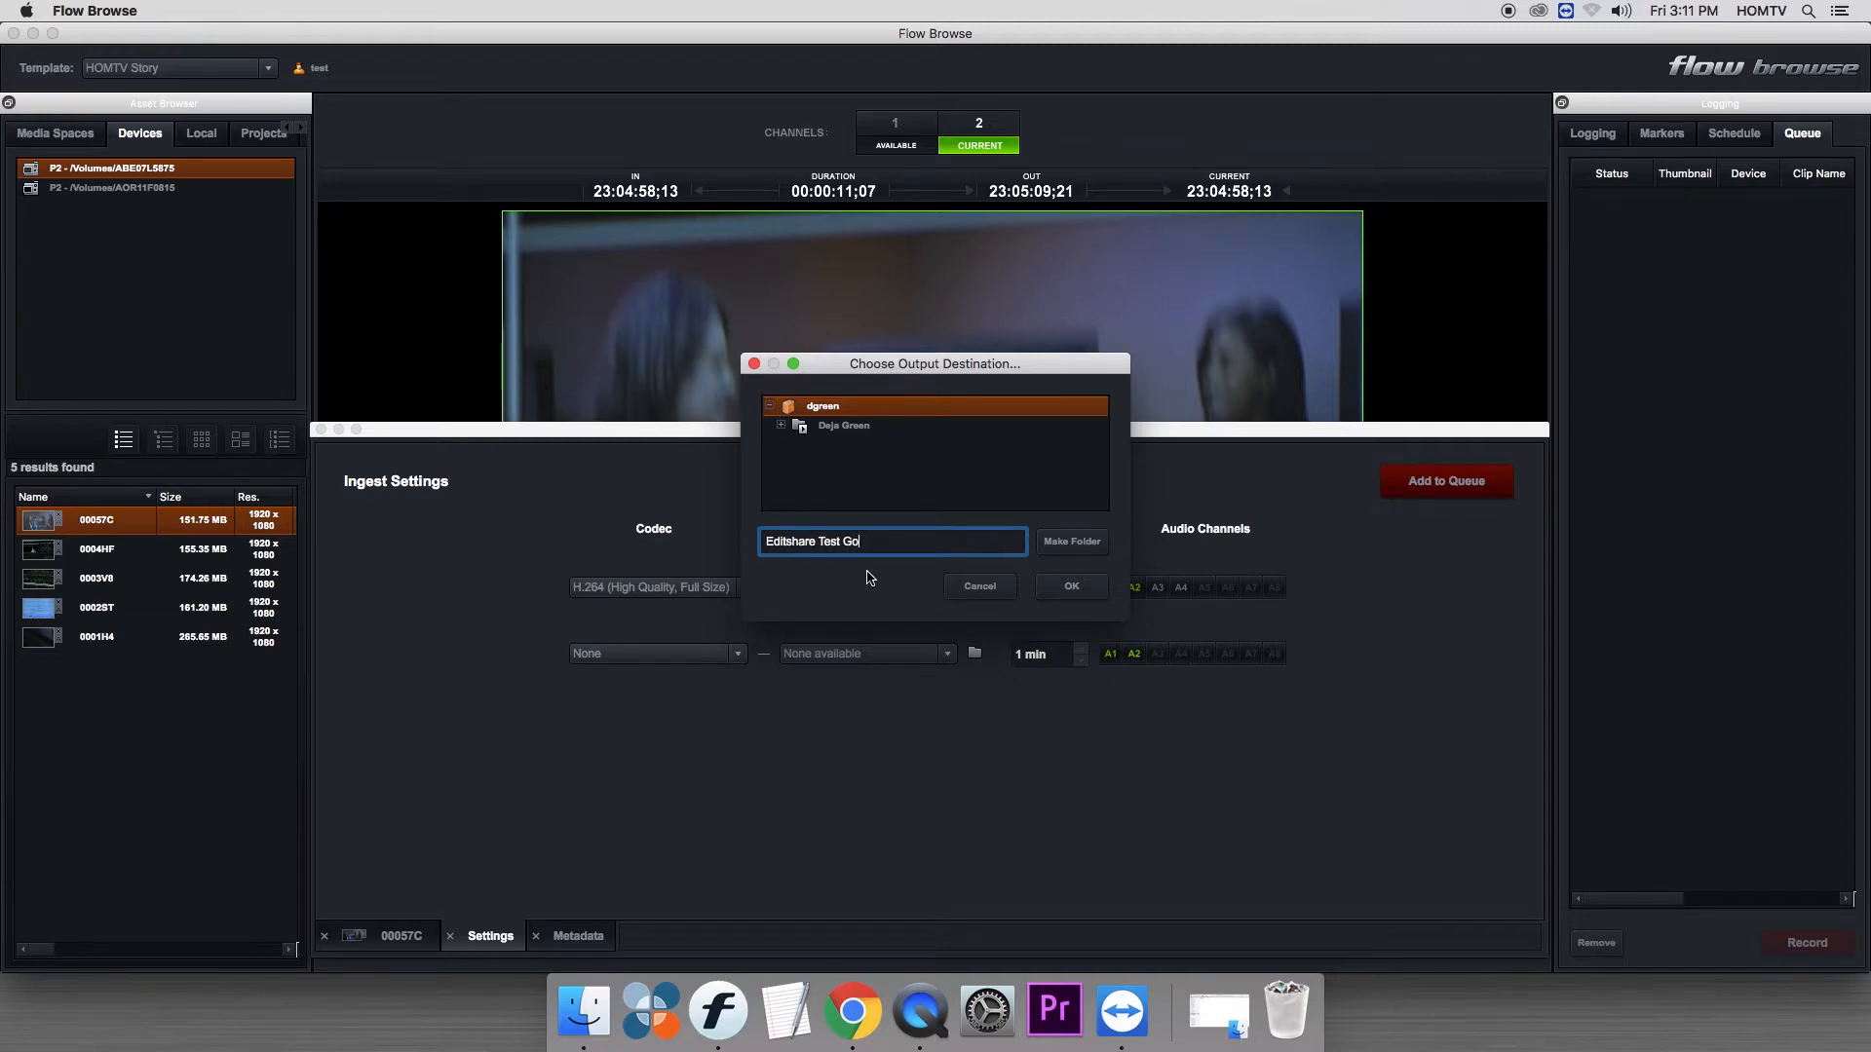
text(age)
click(1070, 544)
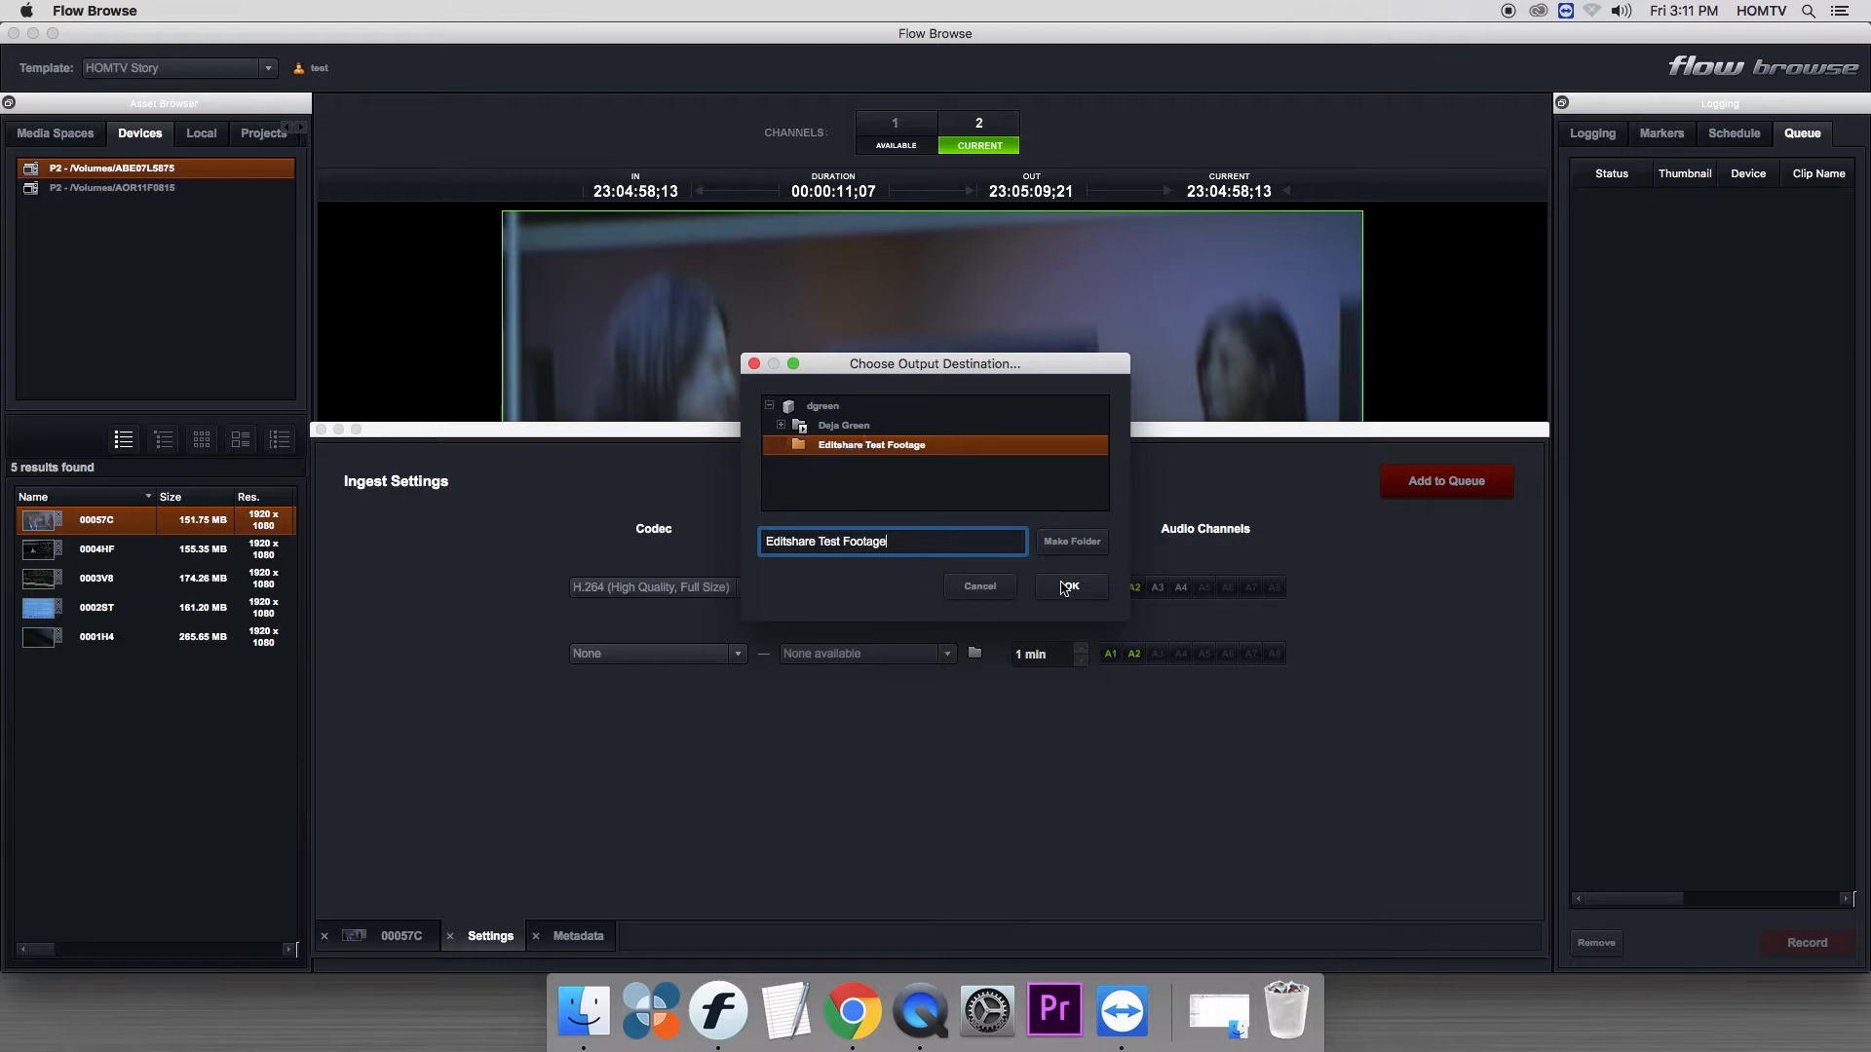
- Set the Editshare Test Footage folder as the output destination and add clip 00057C to the ingest queue
click(1065, 587)
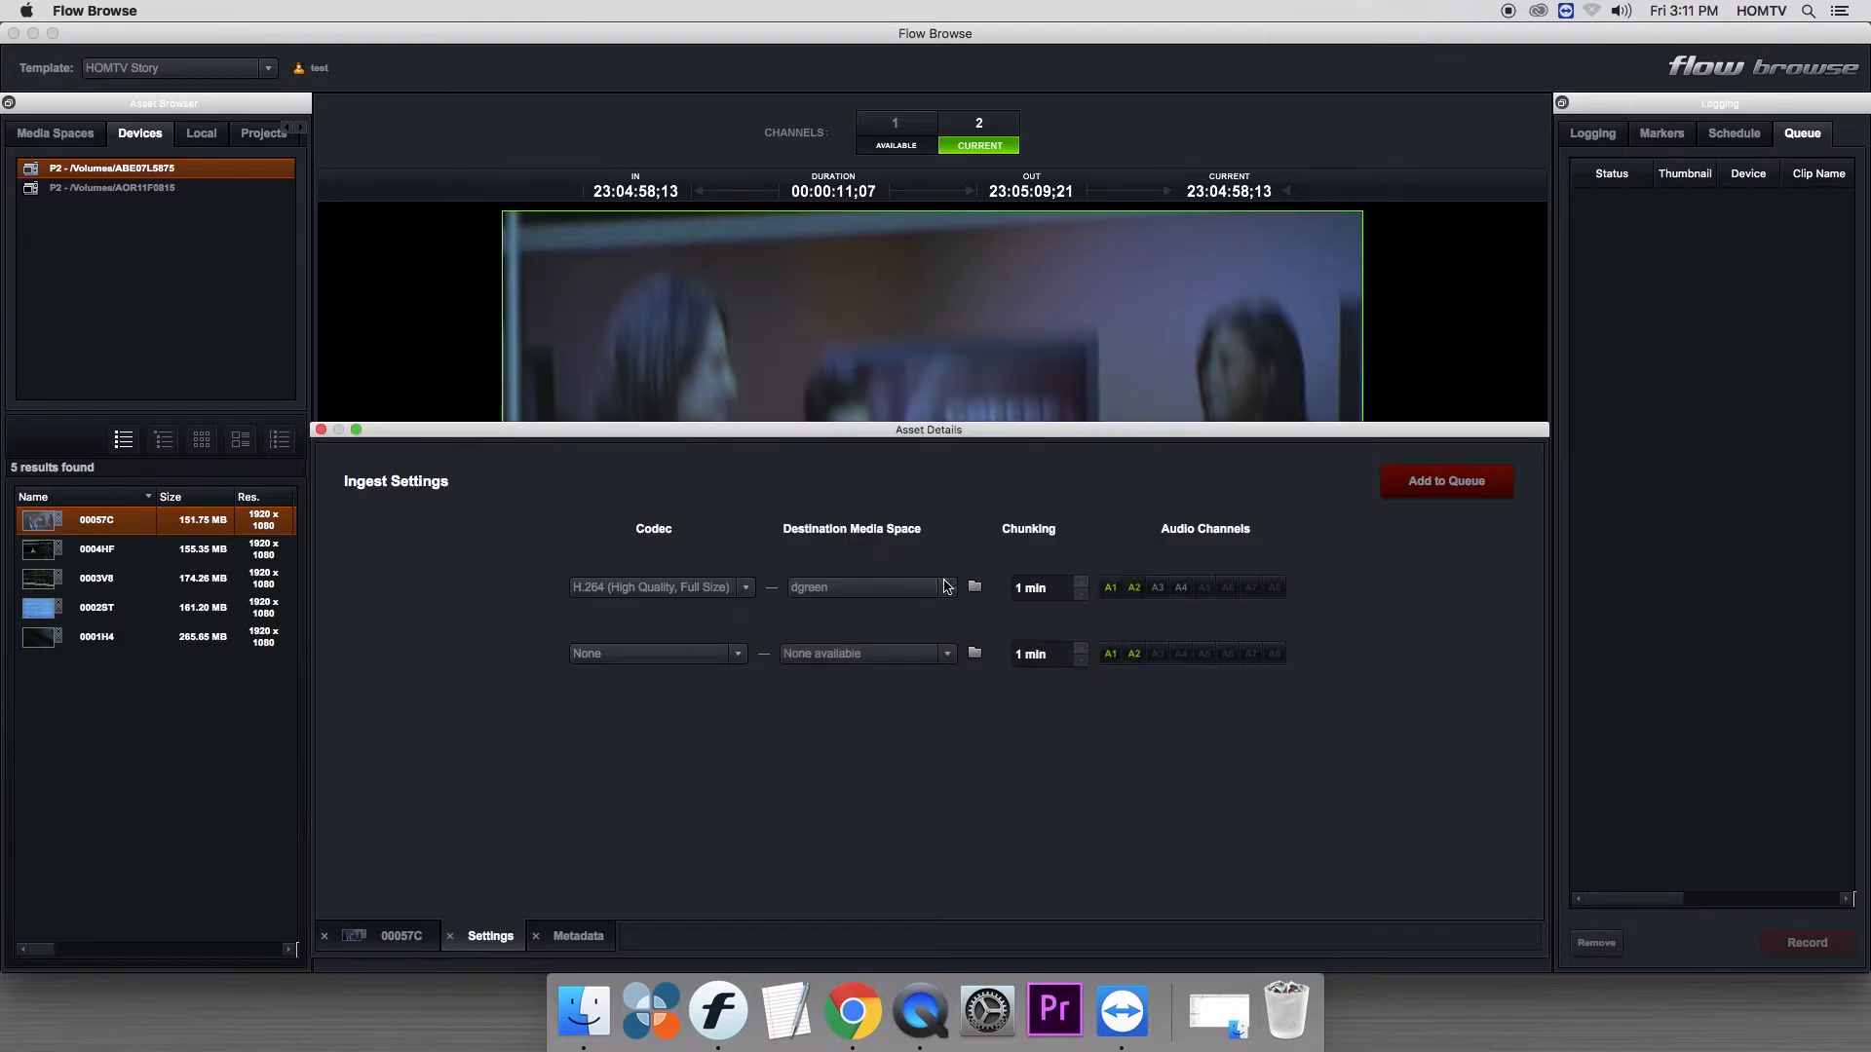
click(974, 588)
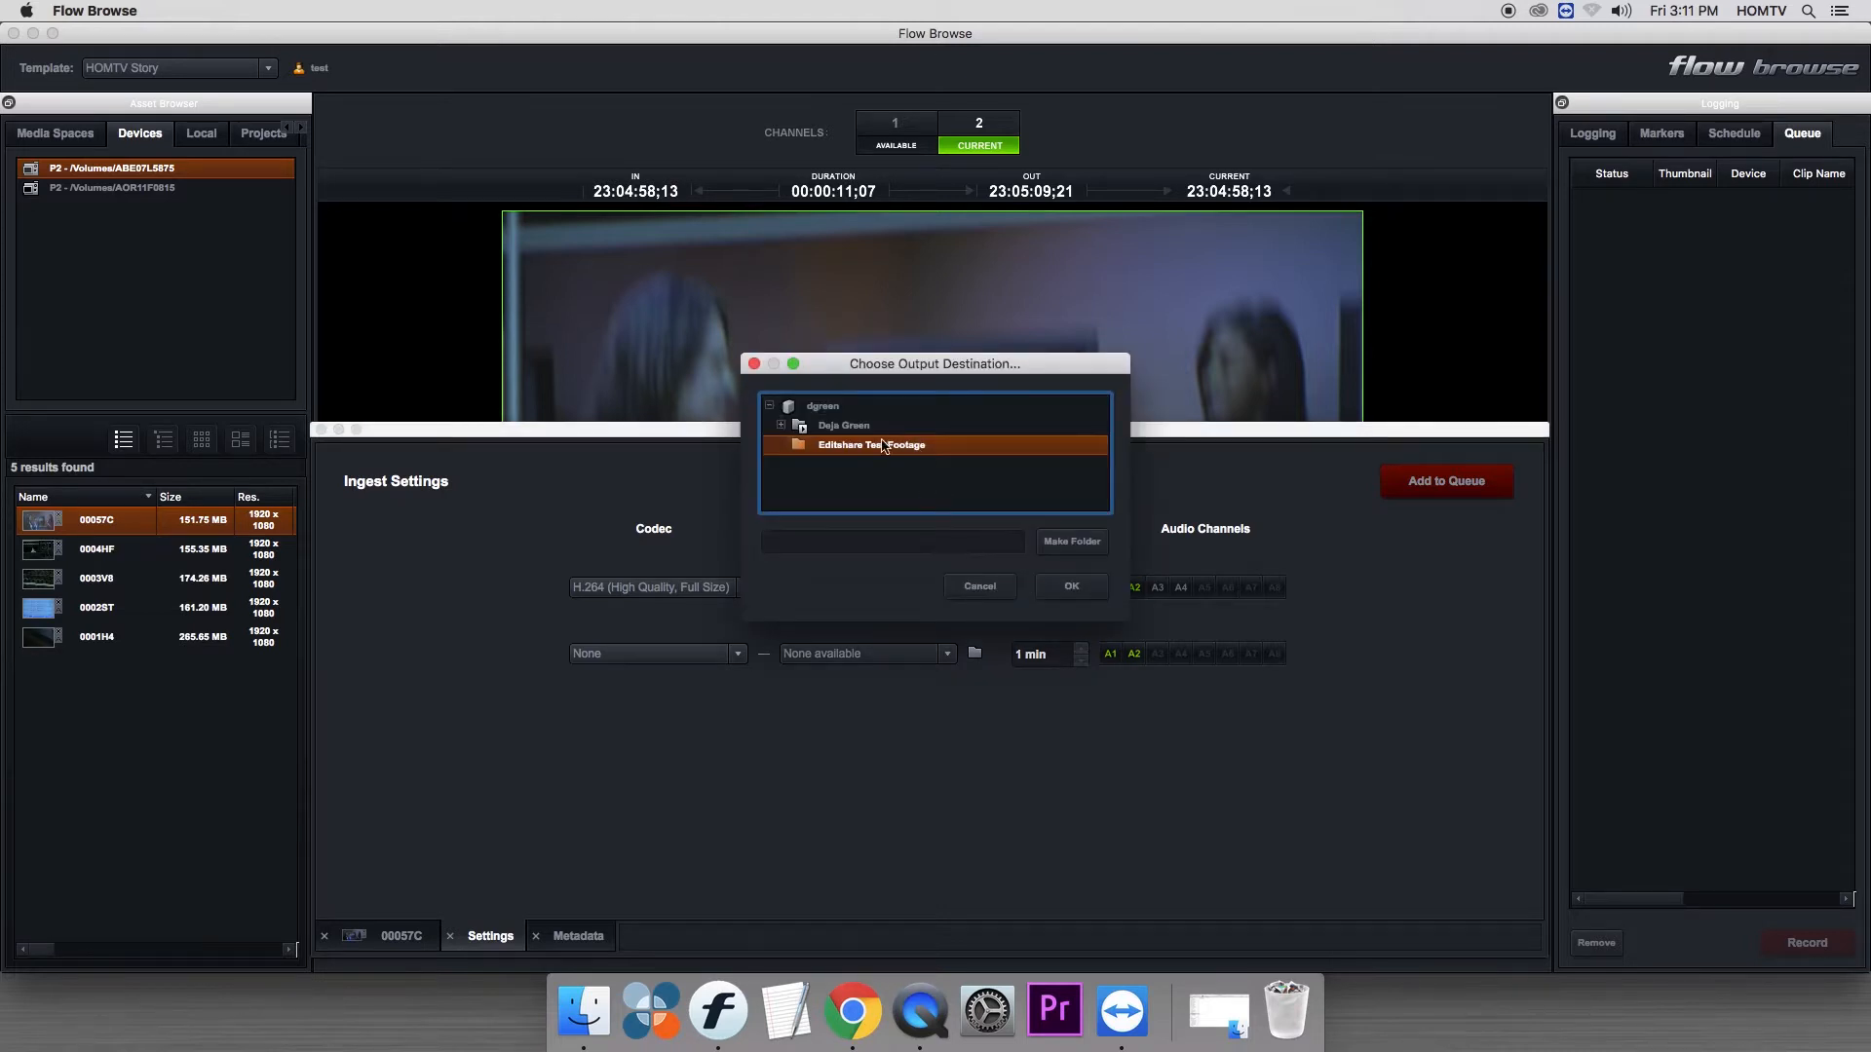
click(1070, 587)
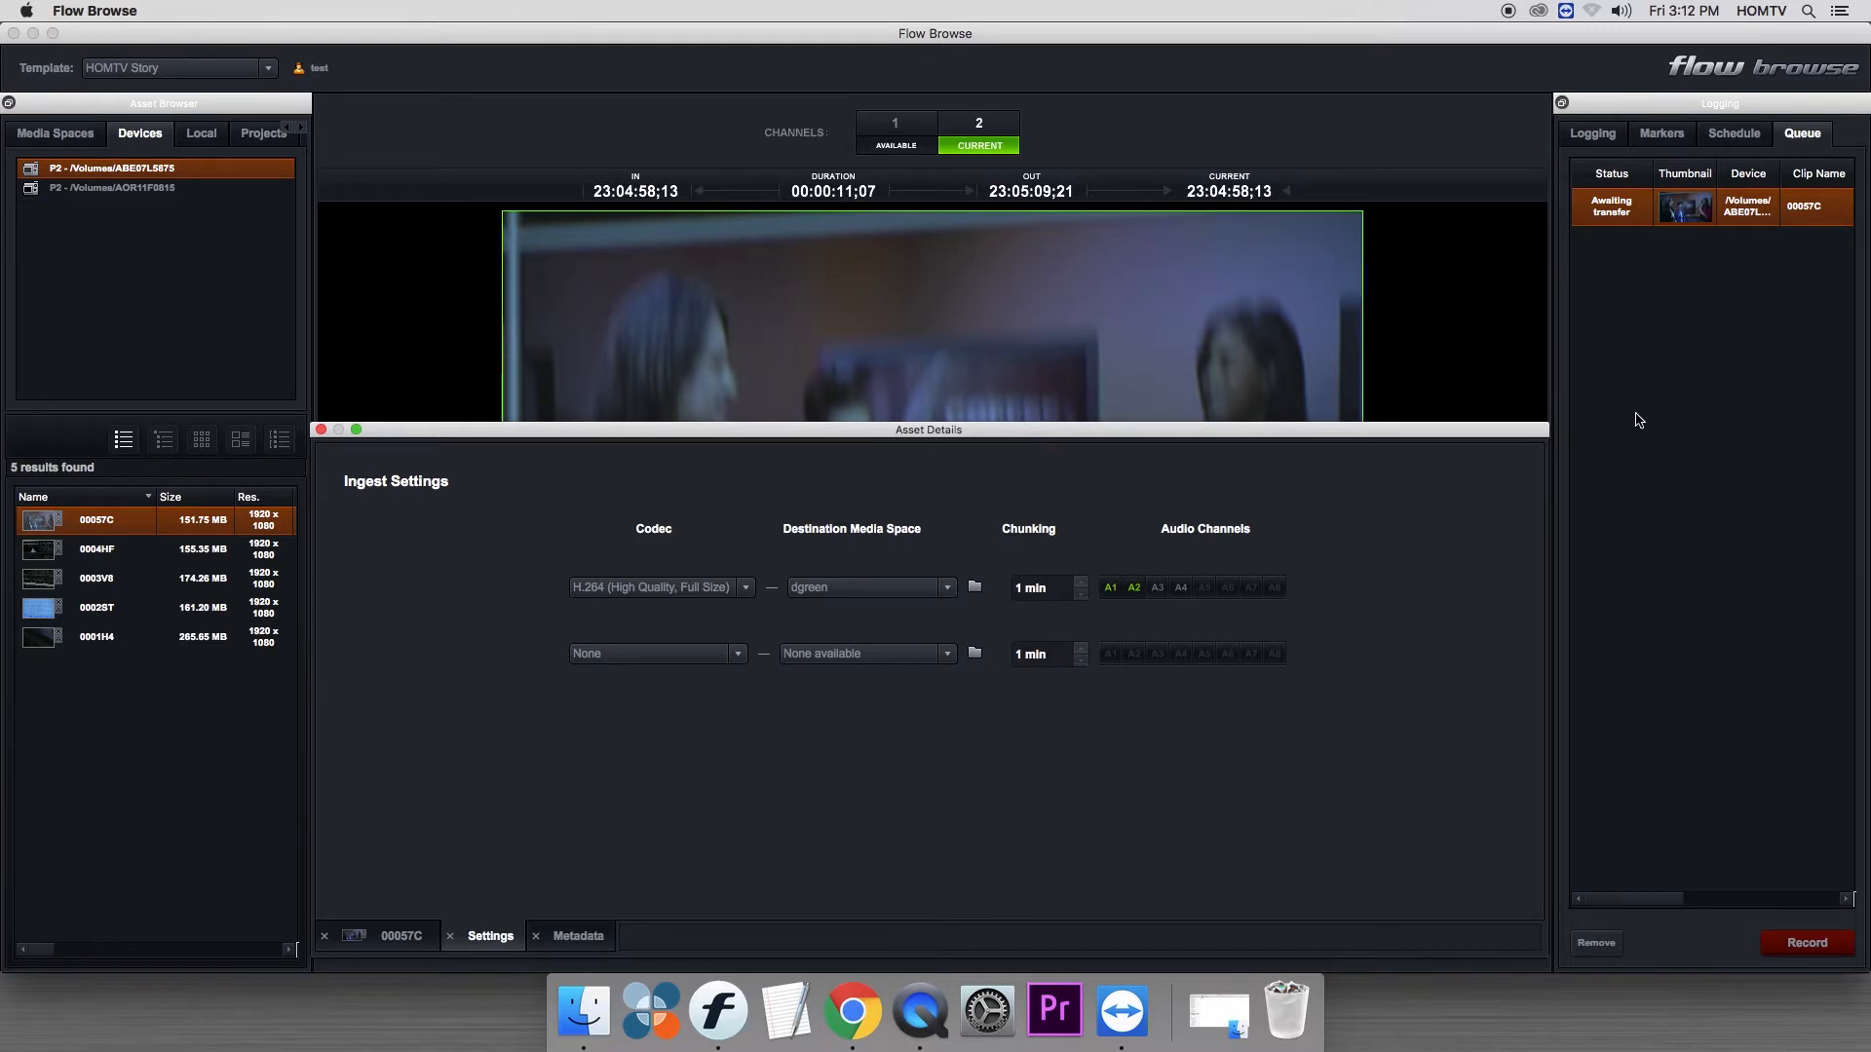
- Reset the layout so that the floating Asset Details panel is docked below the preview
right_click(466, 124)
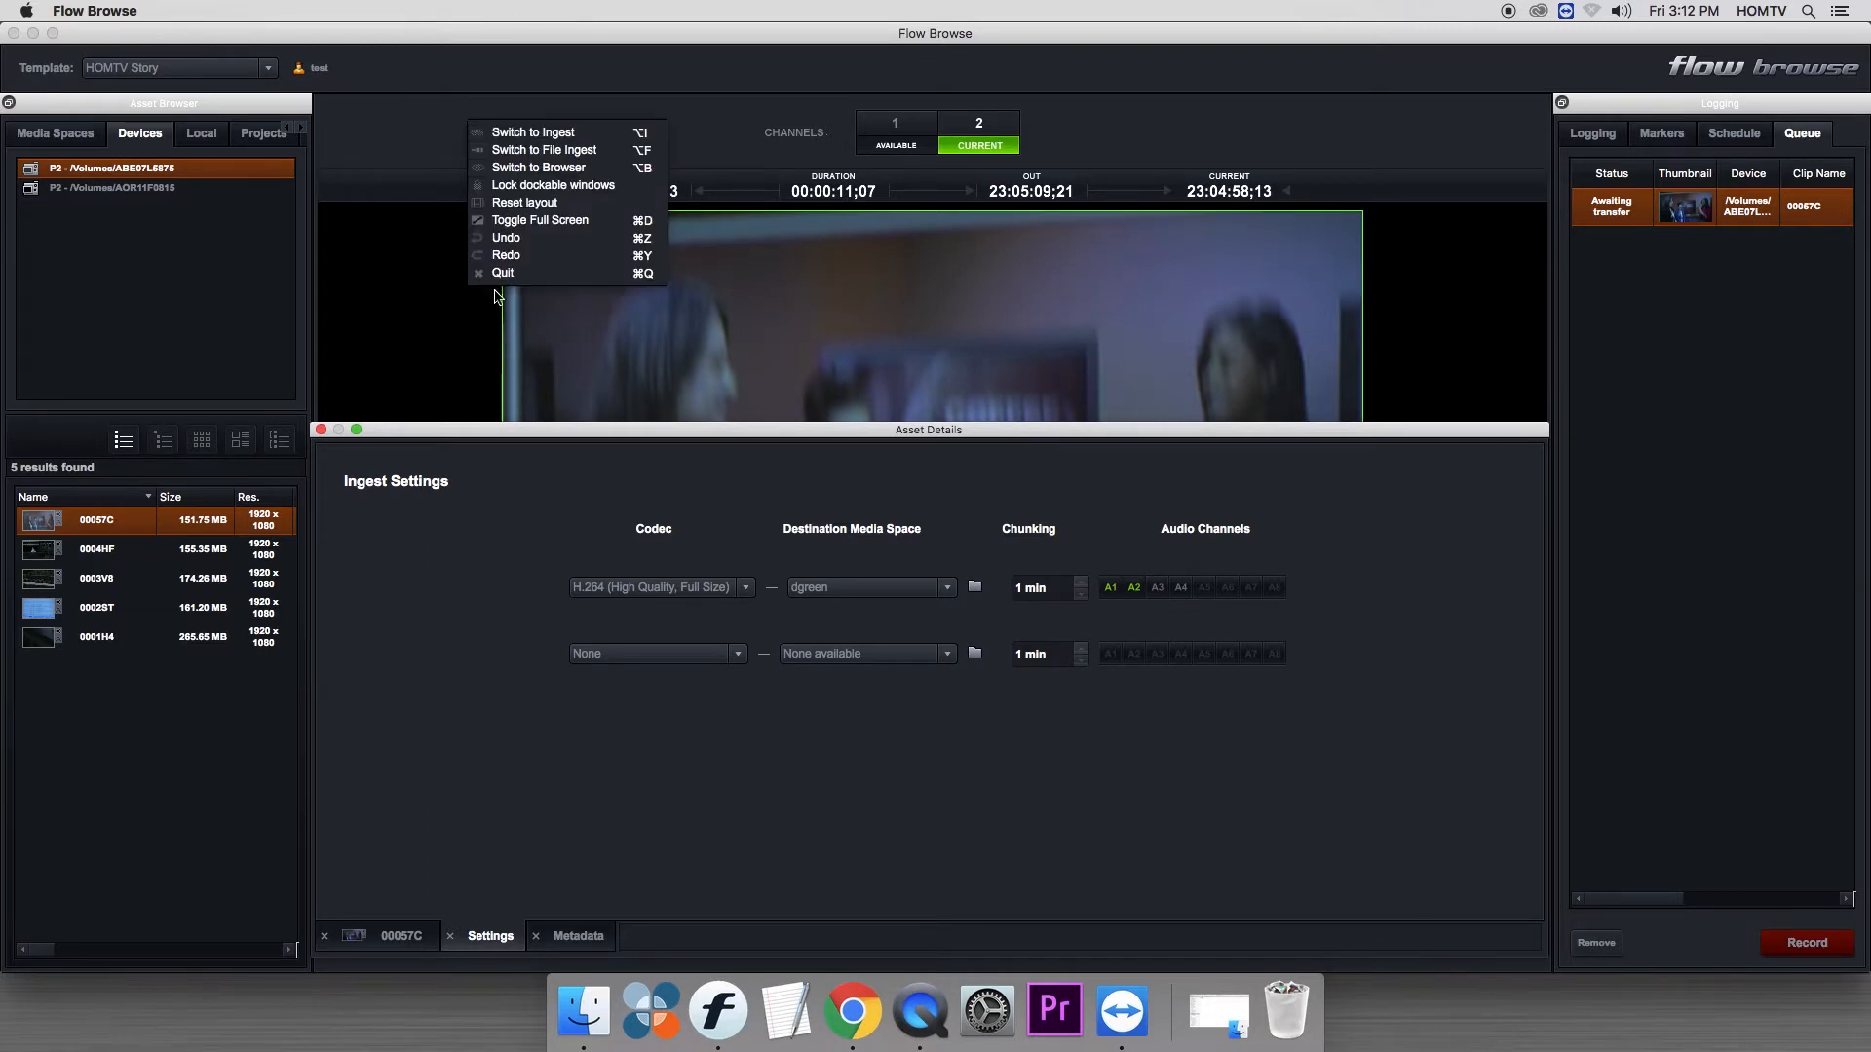
click(569, 205)
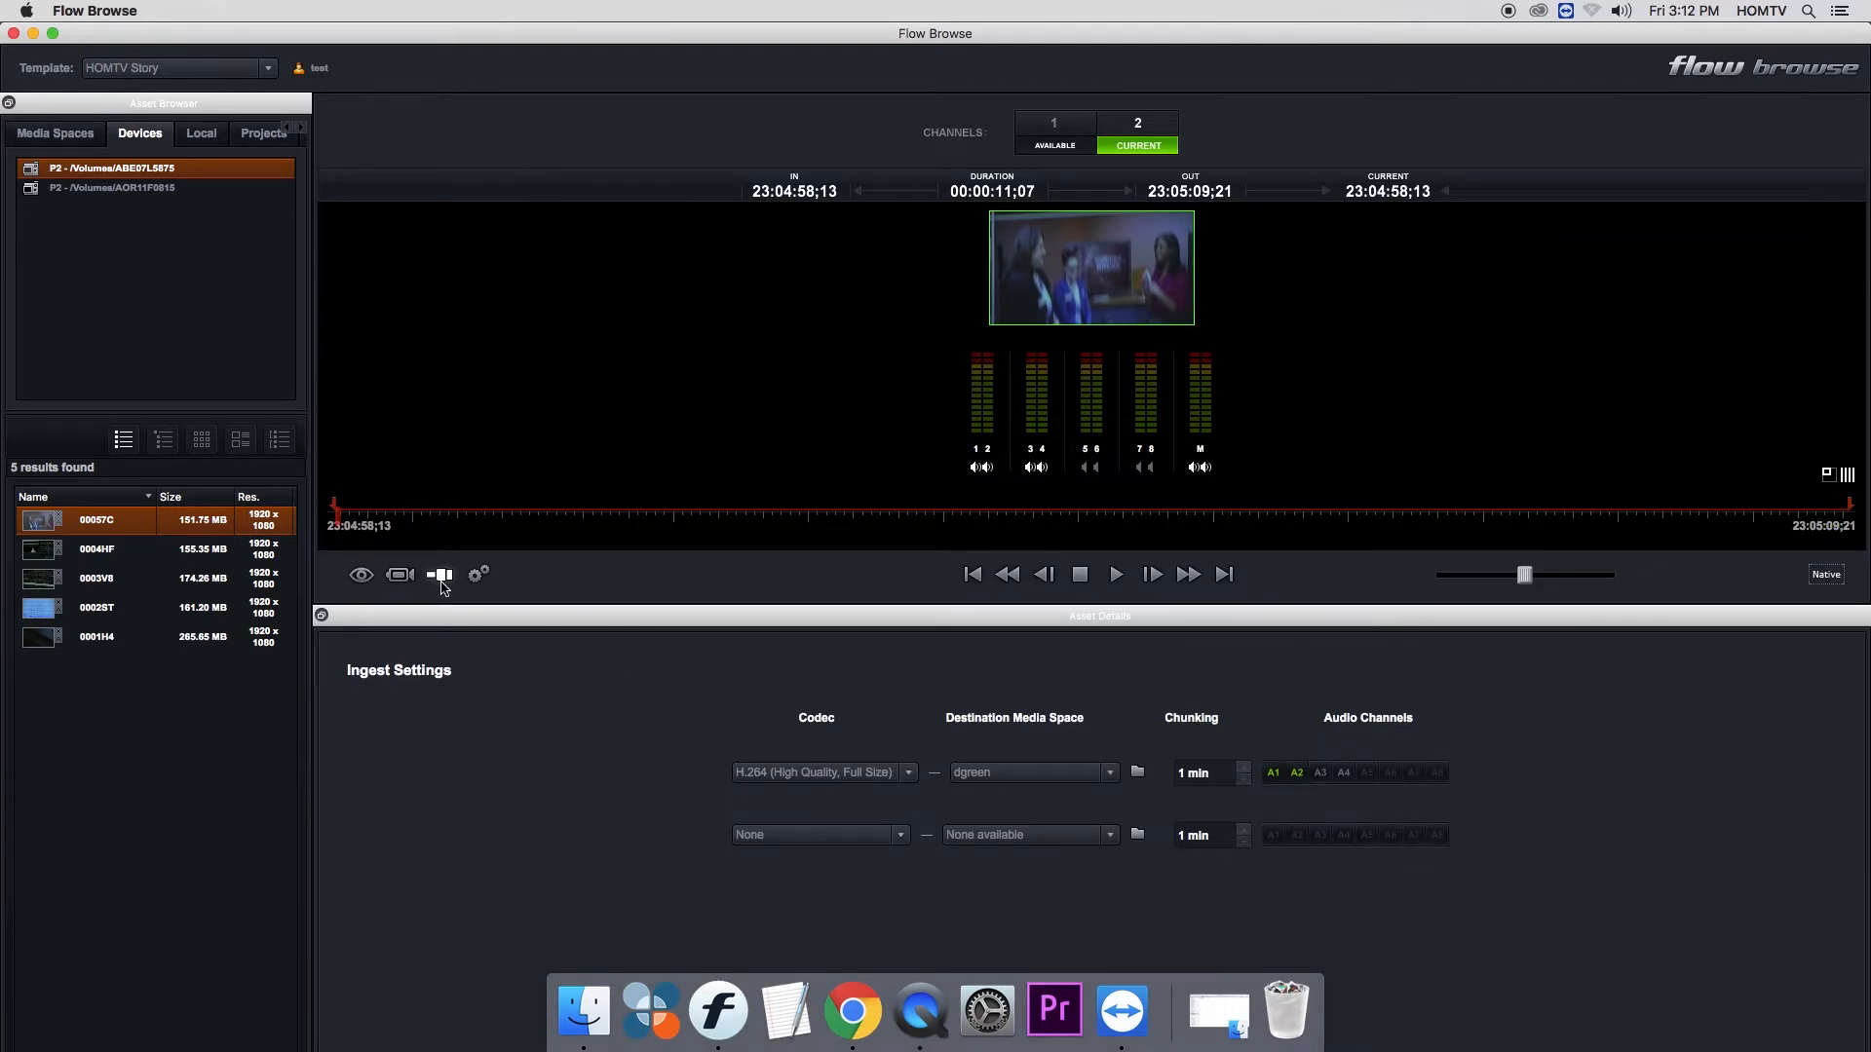
- Reset the layout to restore the docked Logging panel and switch from the ingest settings back to the asset details
right_click(499, 129)
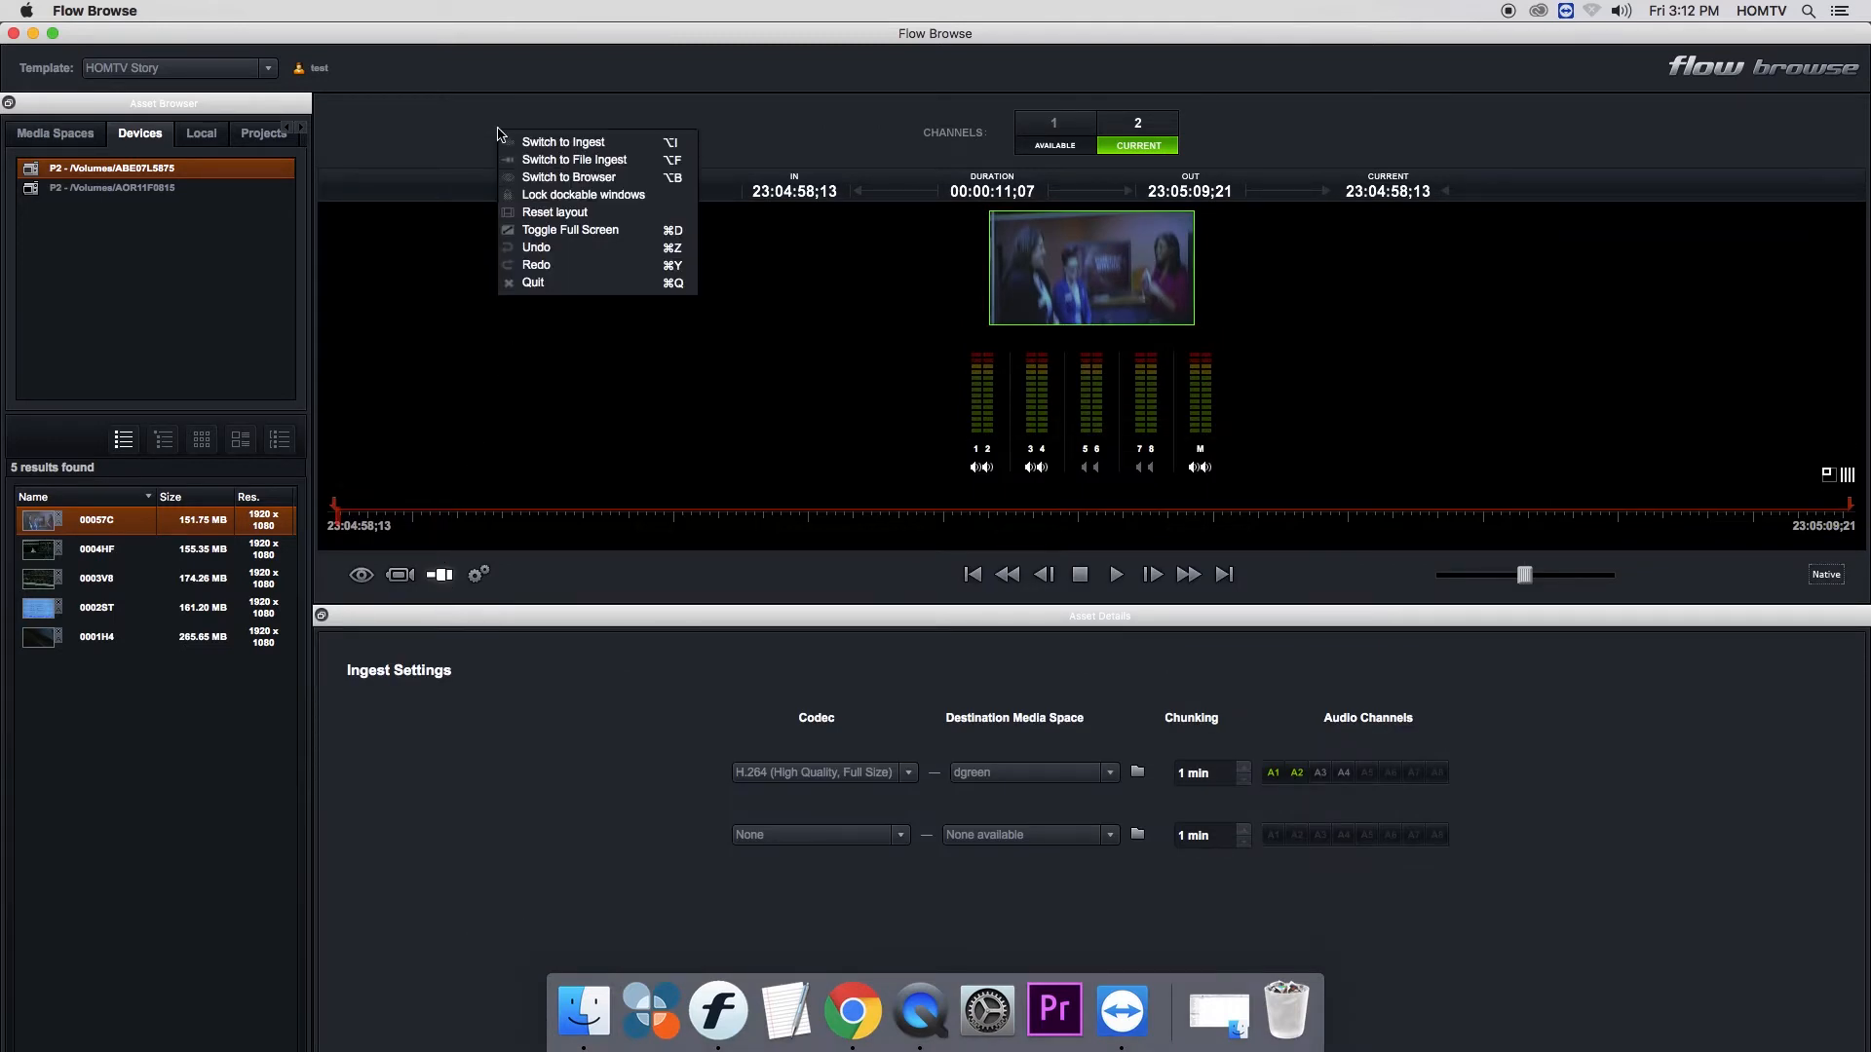
click(556, 218)
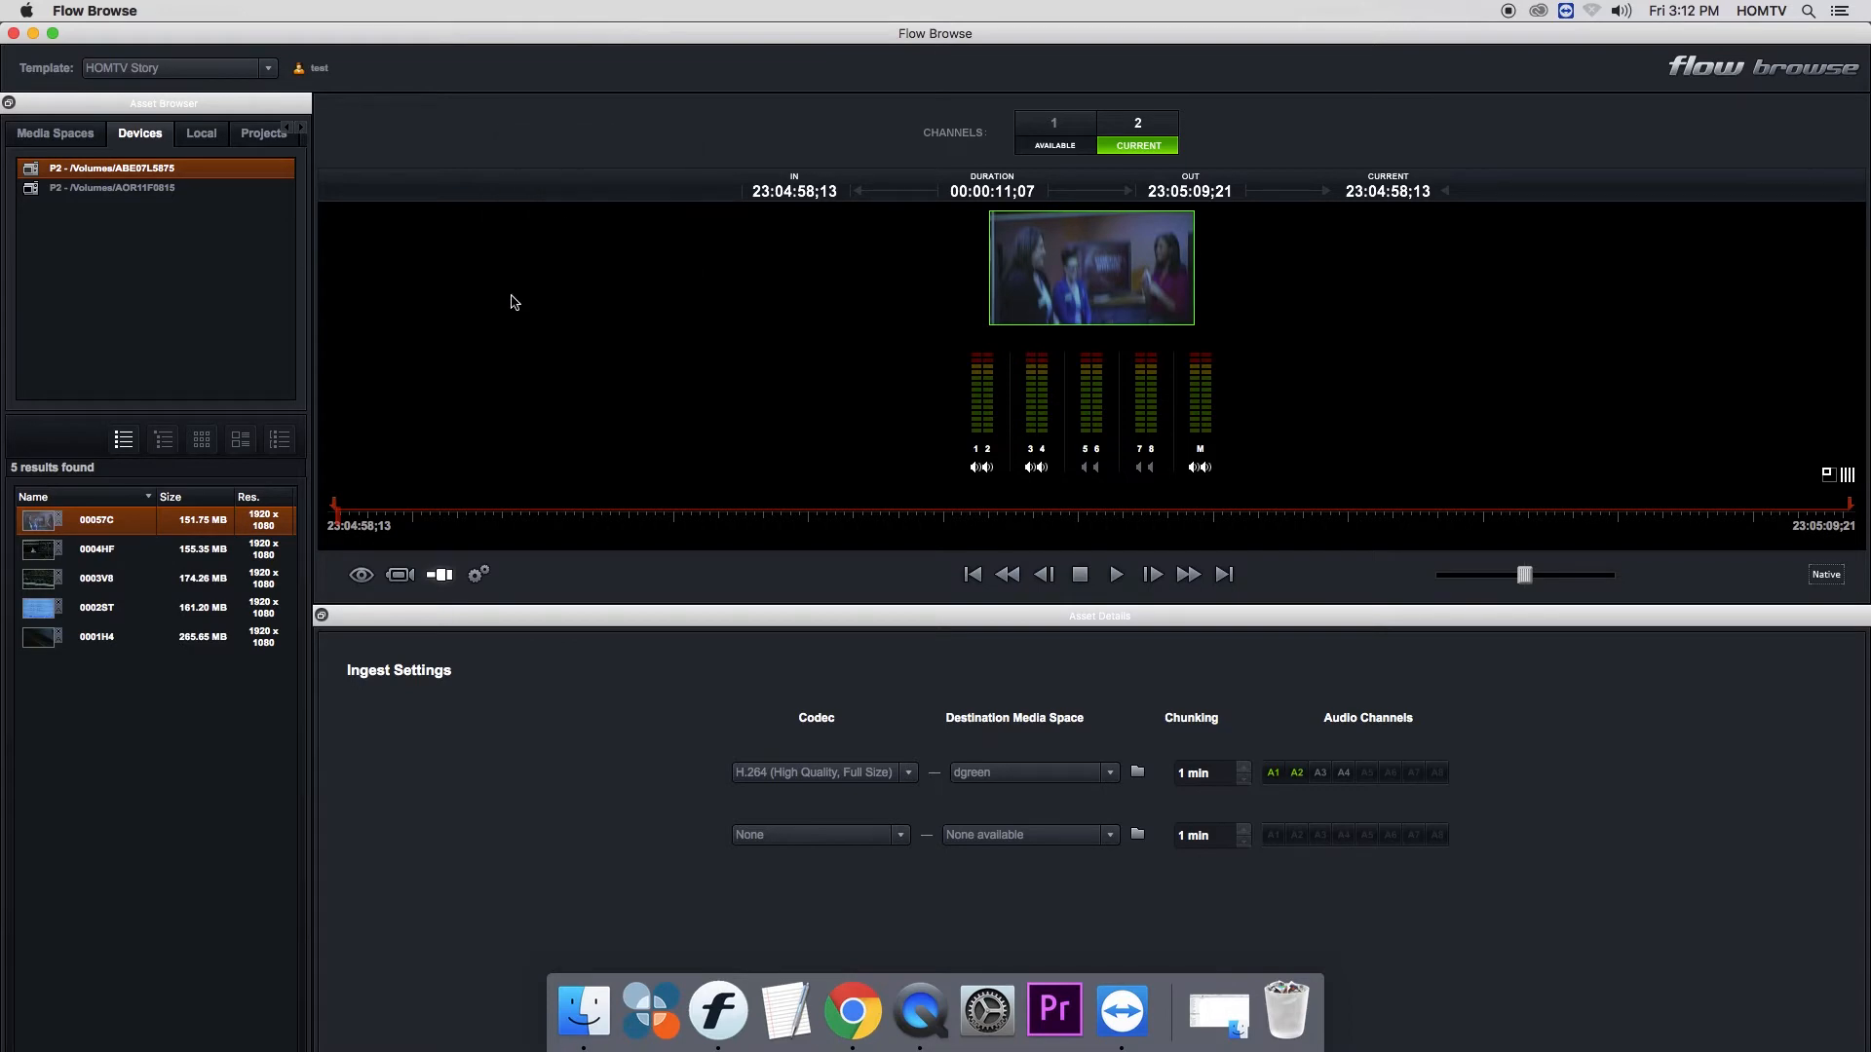
click(361, 576)
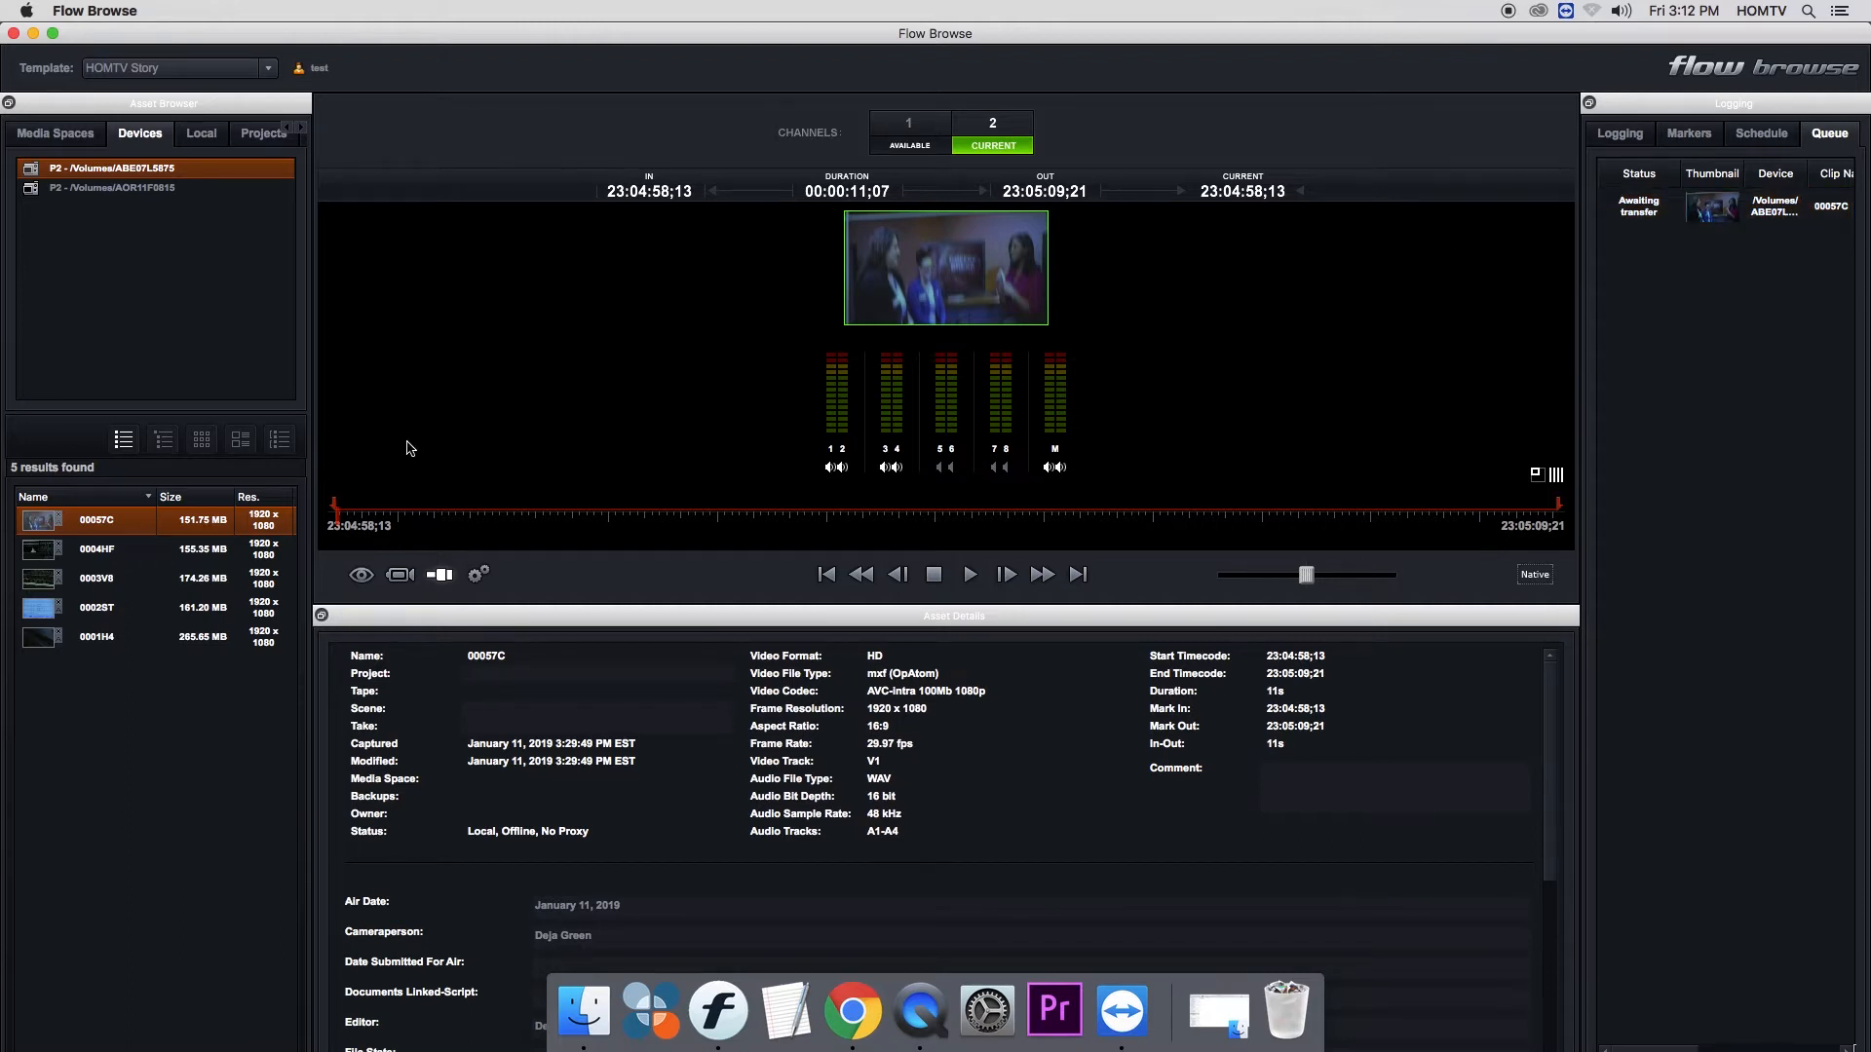
- Add clips 0004HF, 0003V8, 0002ST and 0001H4 from card ABE07L5875 to the ingest queue
click(44, 554)
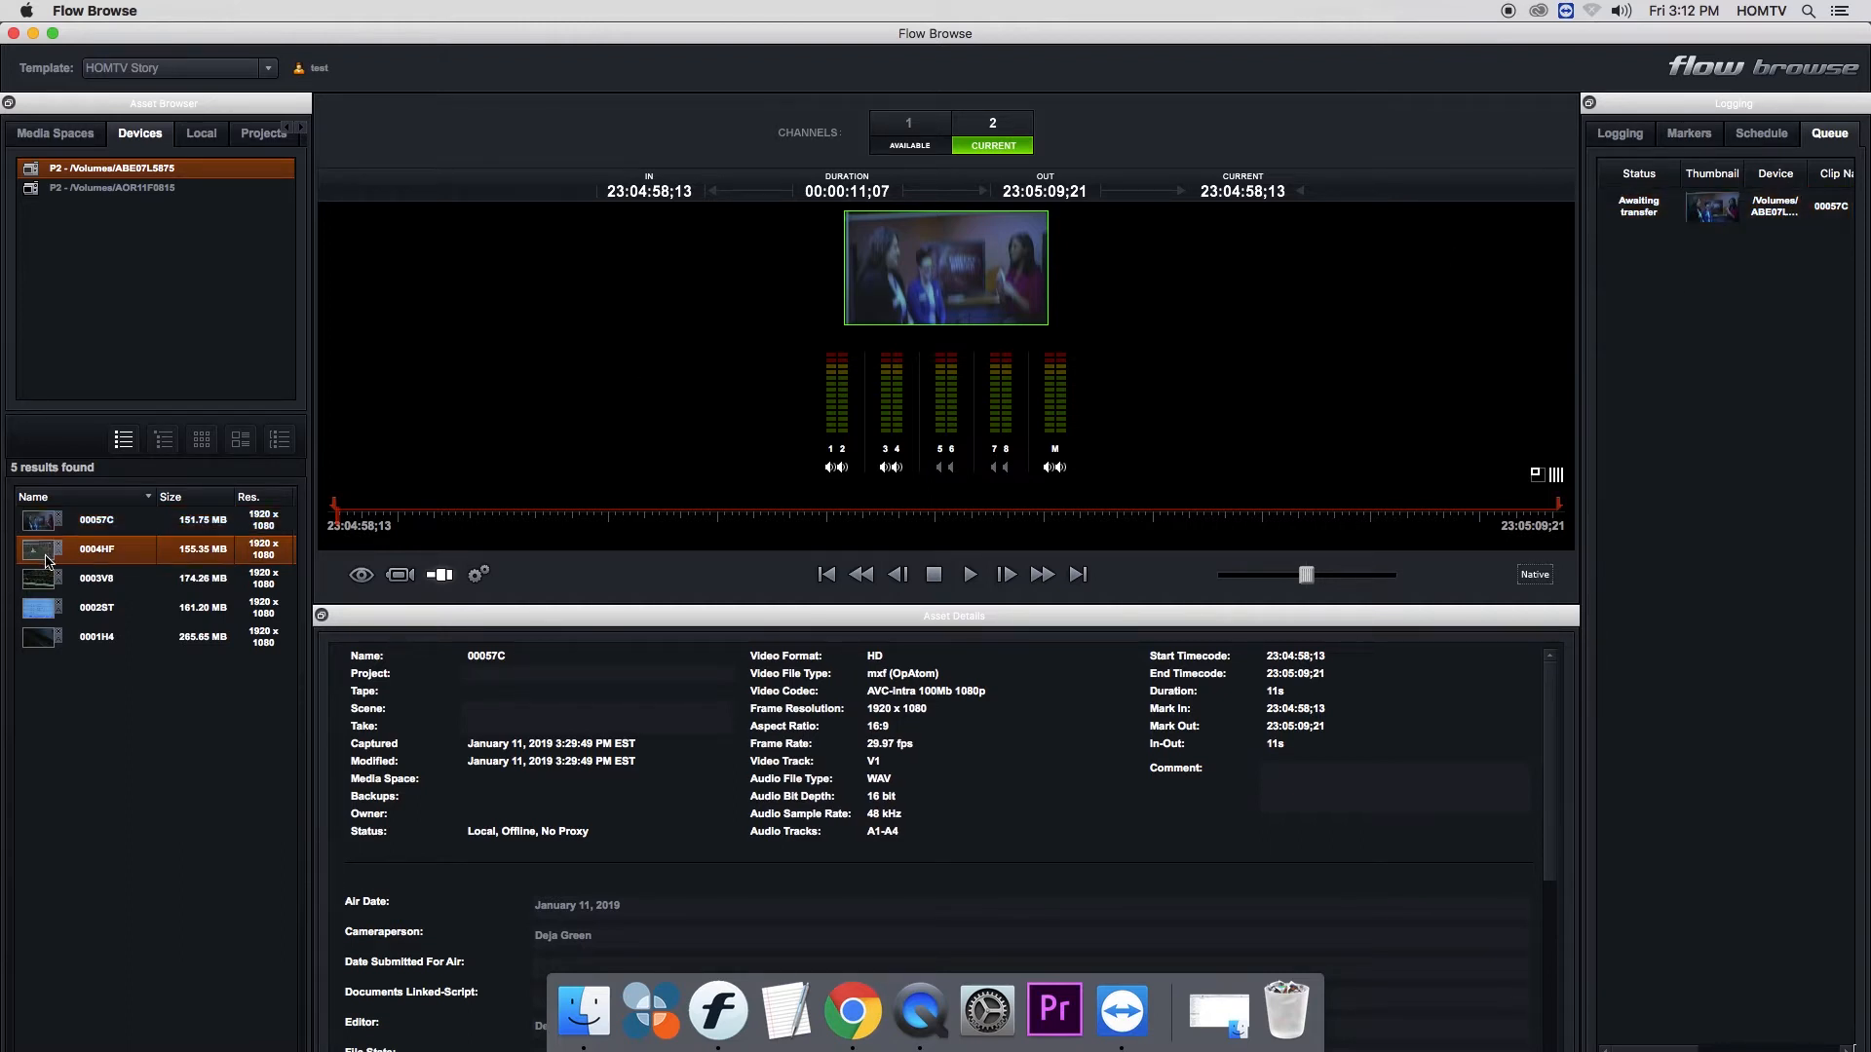
shift+click(59, 638)
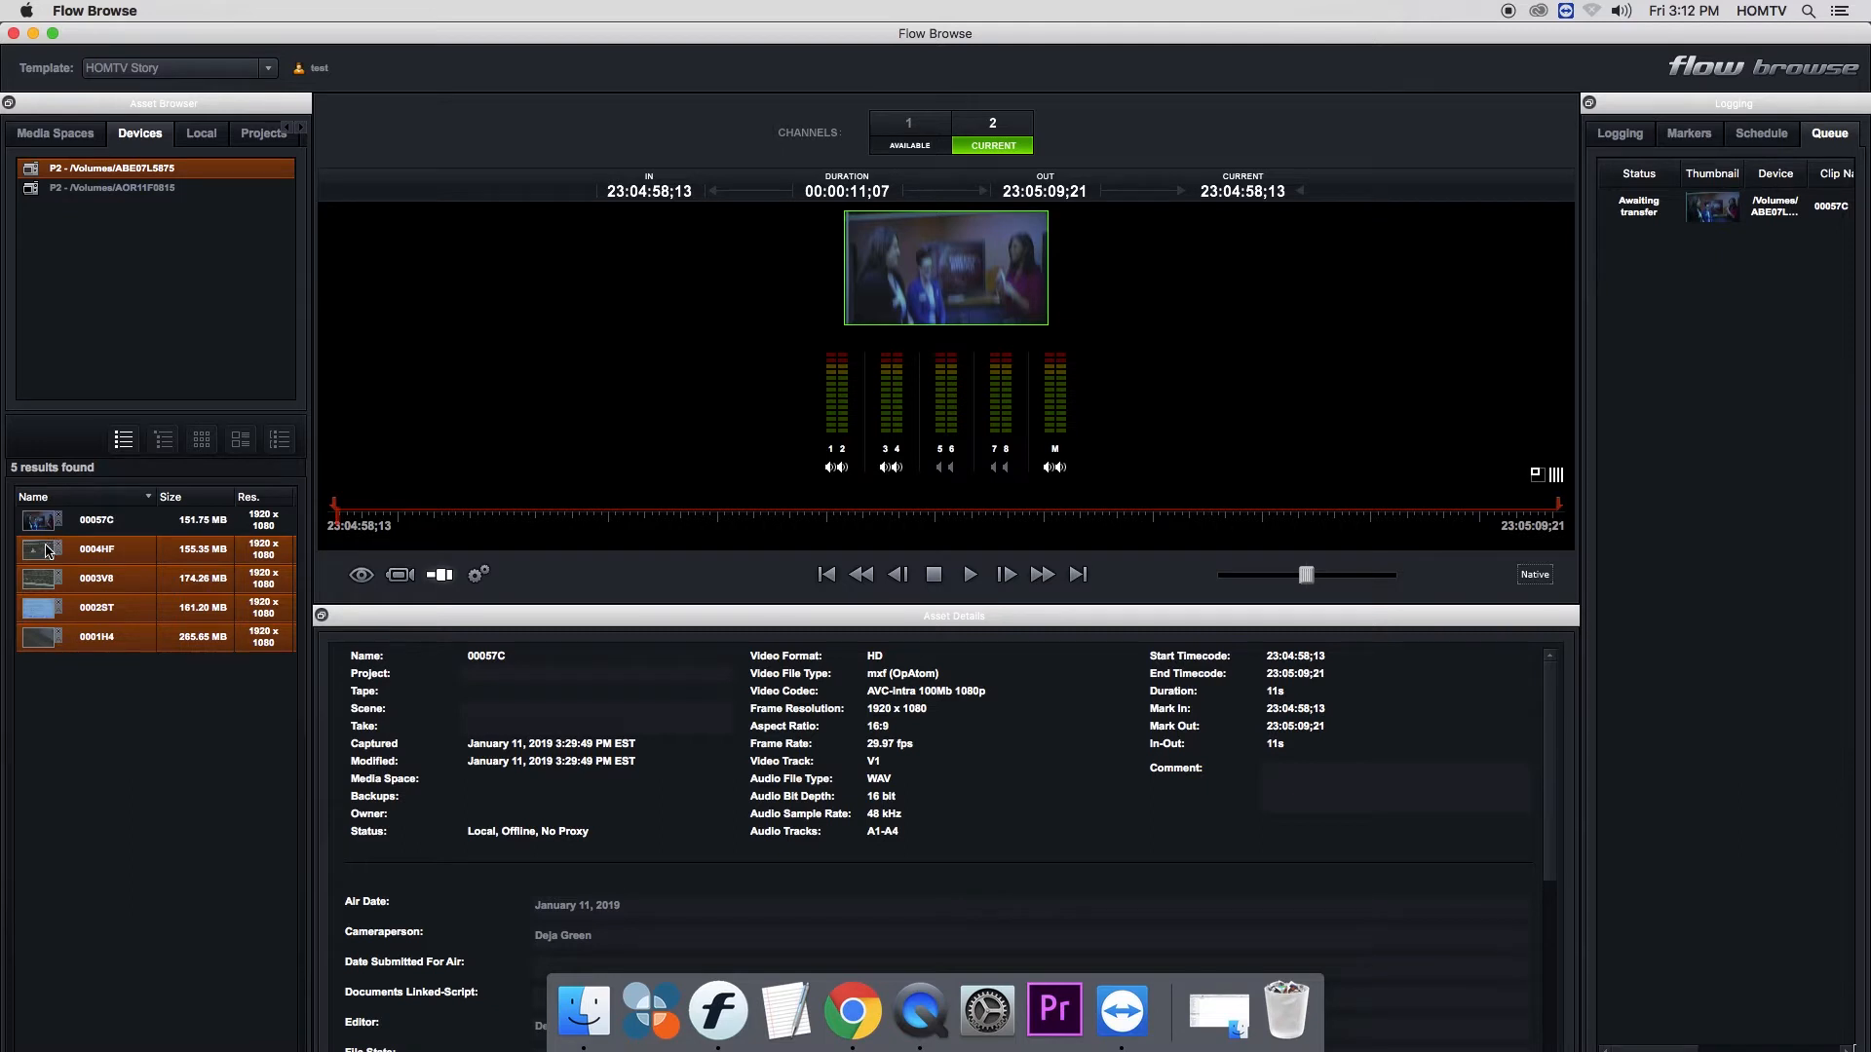
drag(48, 548, 1669, 290)
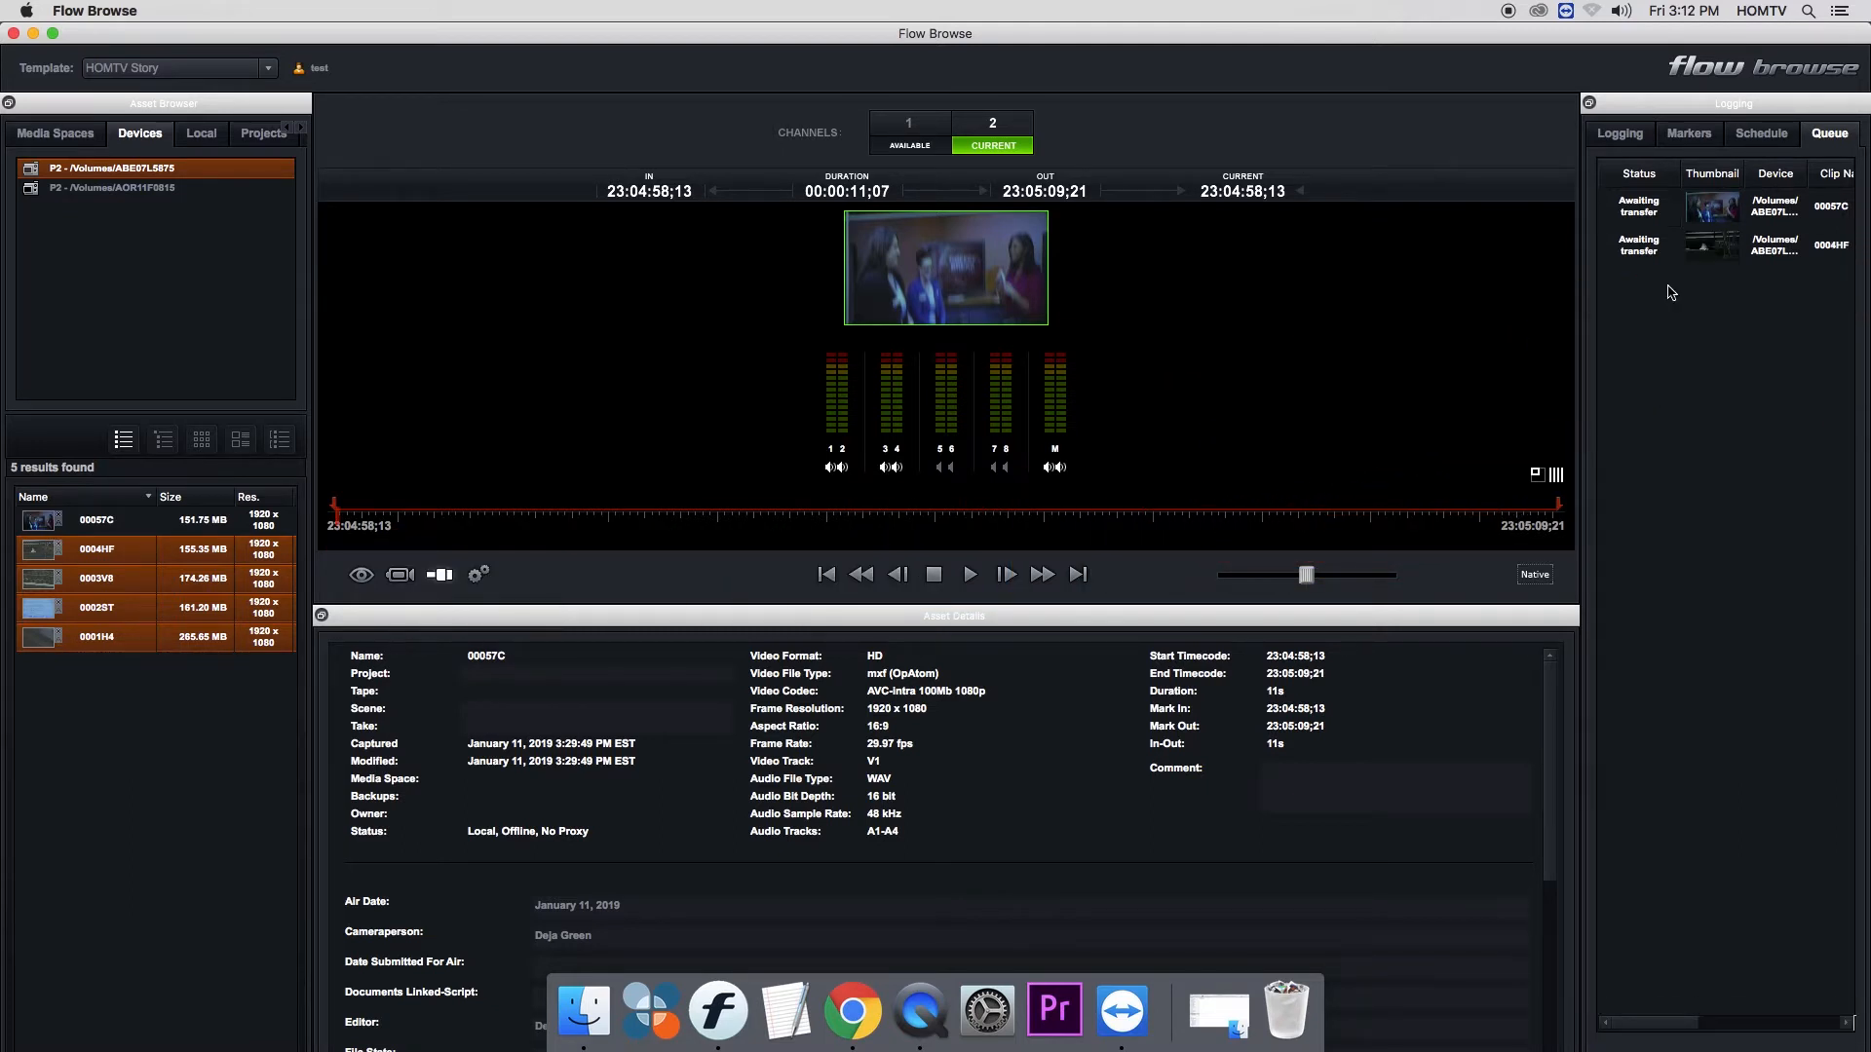
click(1696, 459)
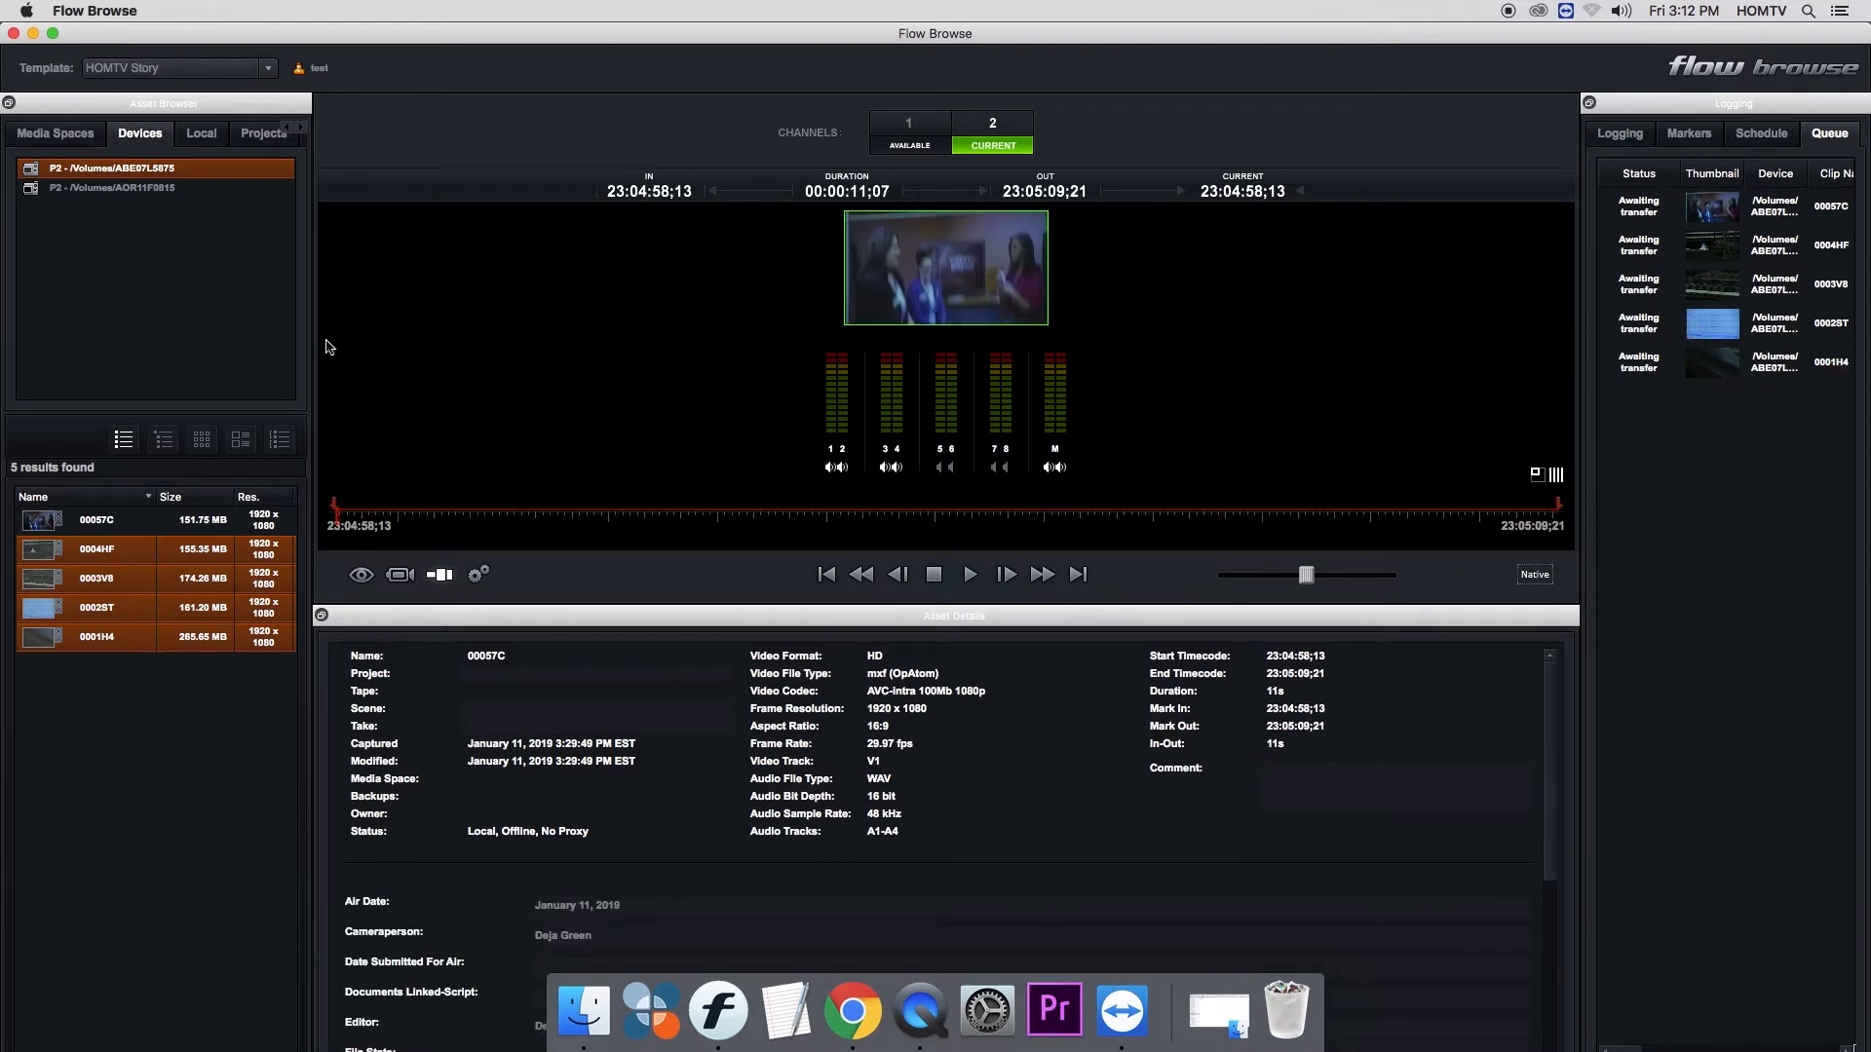
- Add clips 00038W, 0002GF and 0001Z3 from P2 card AOR11F0815 to the ingest queue
click(42, 189)
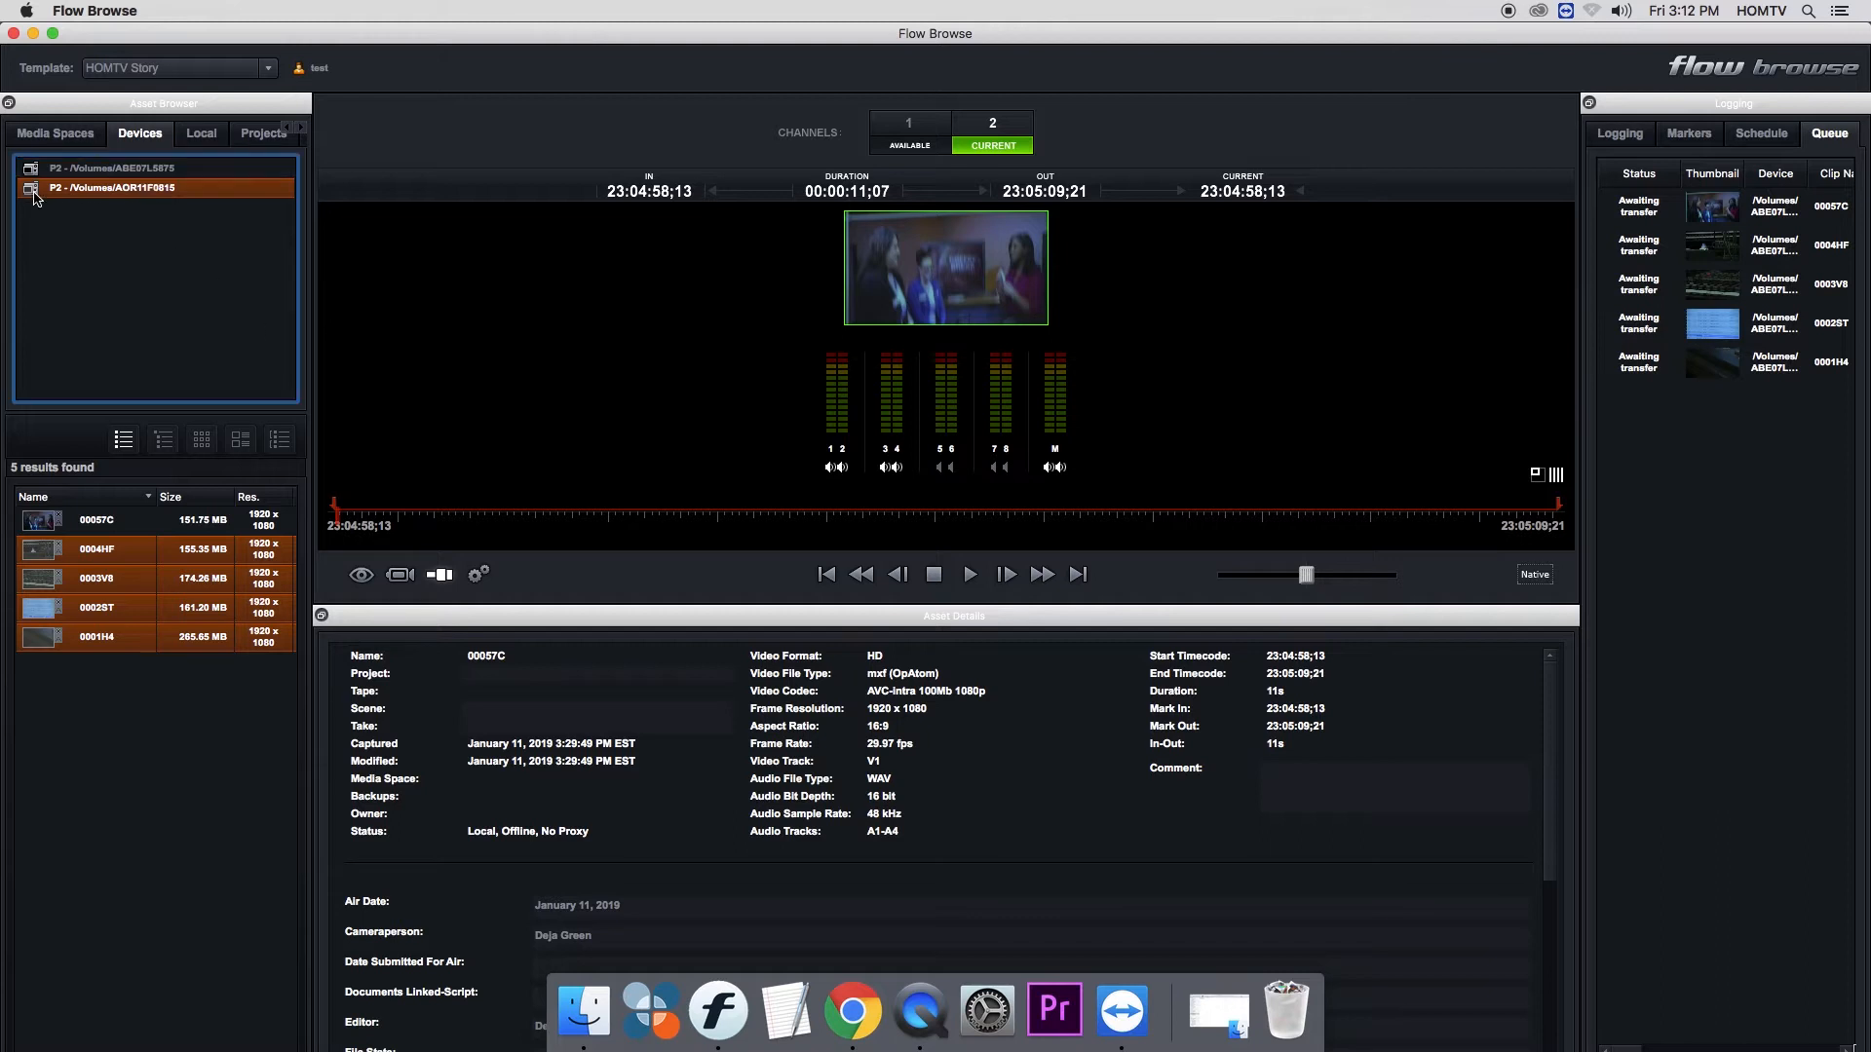
click(48, 526)
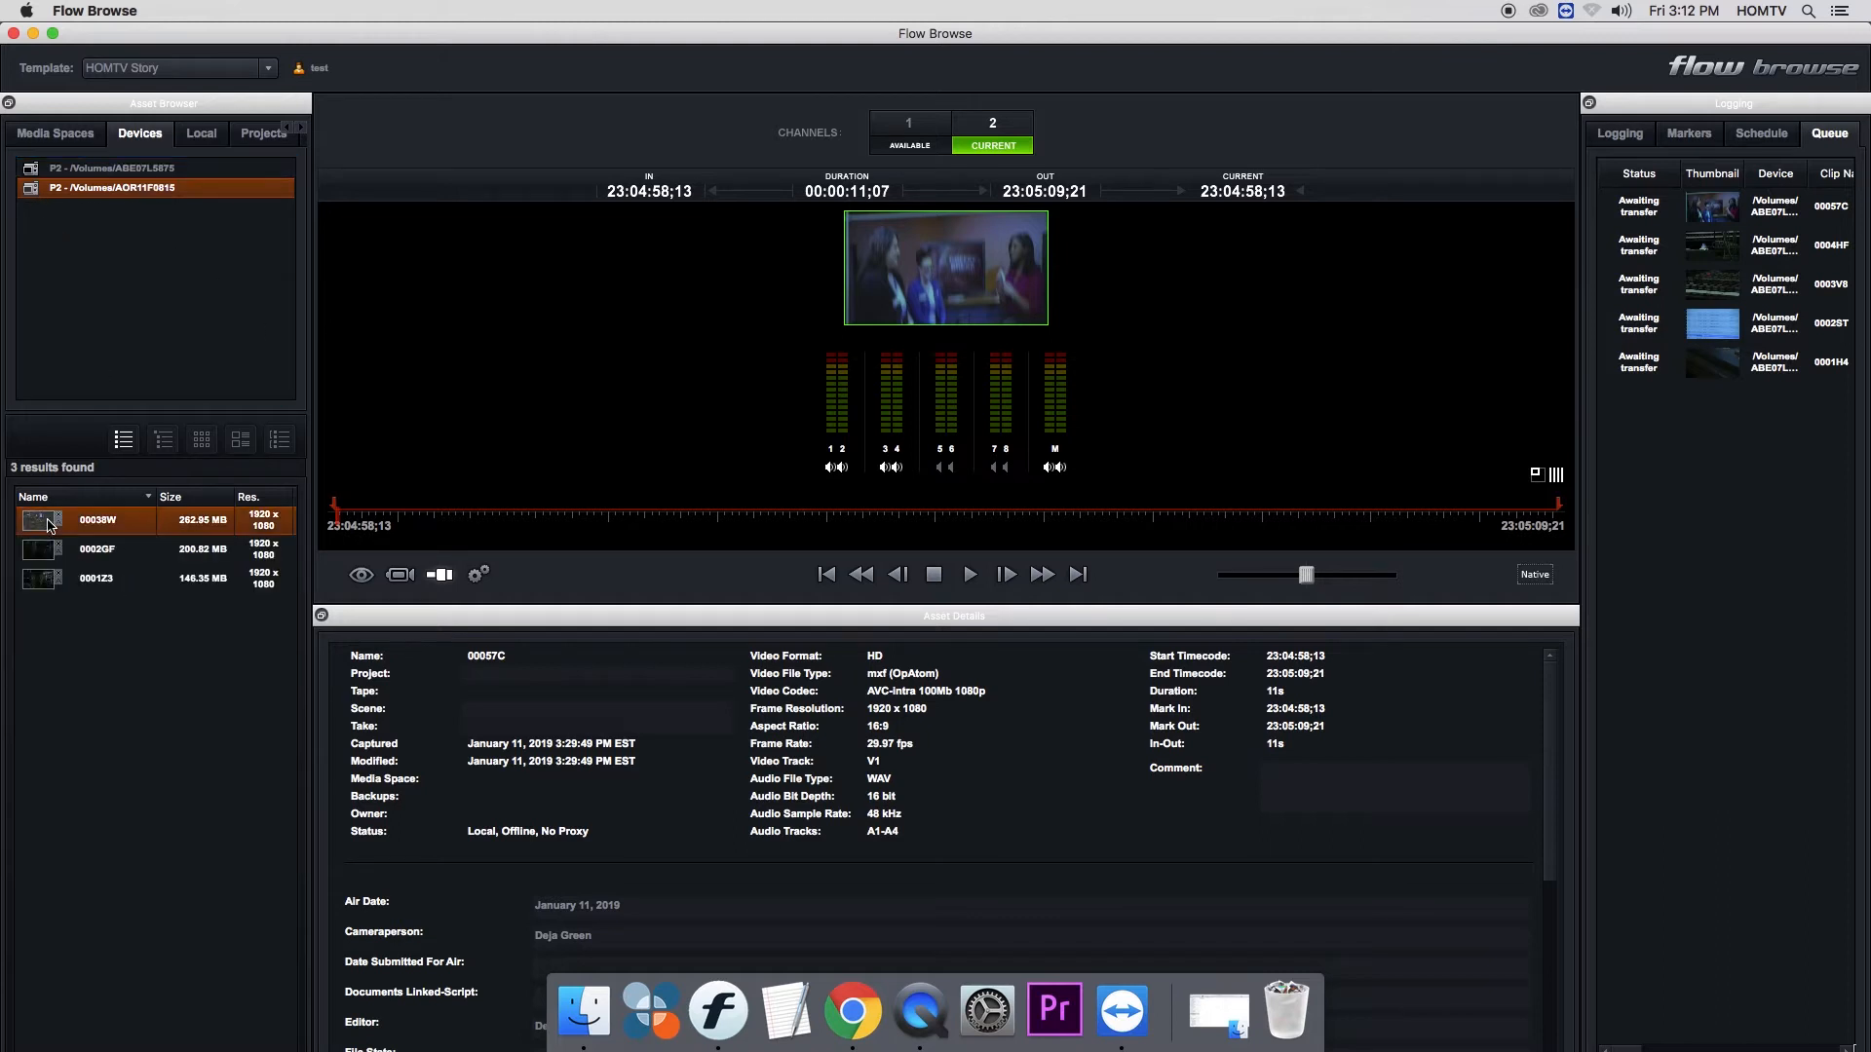
shift+click(56, 588)
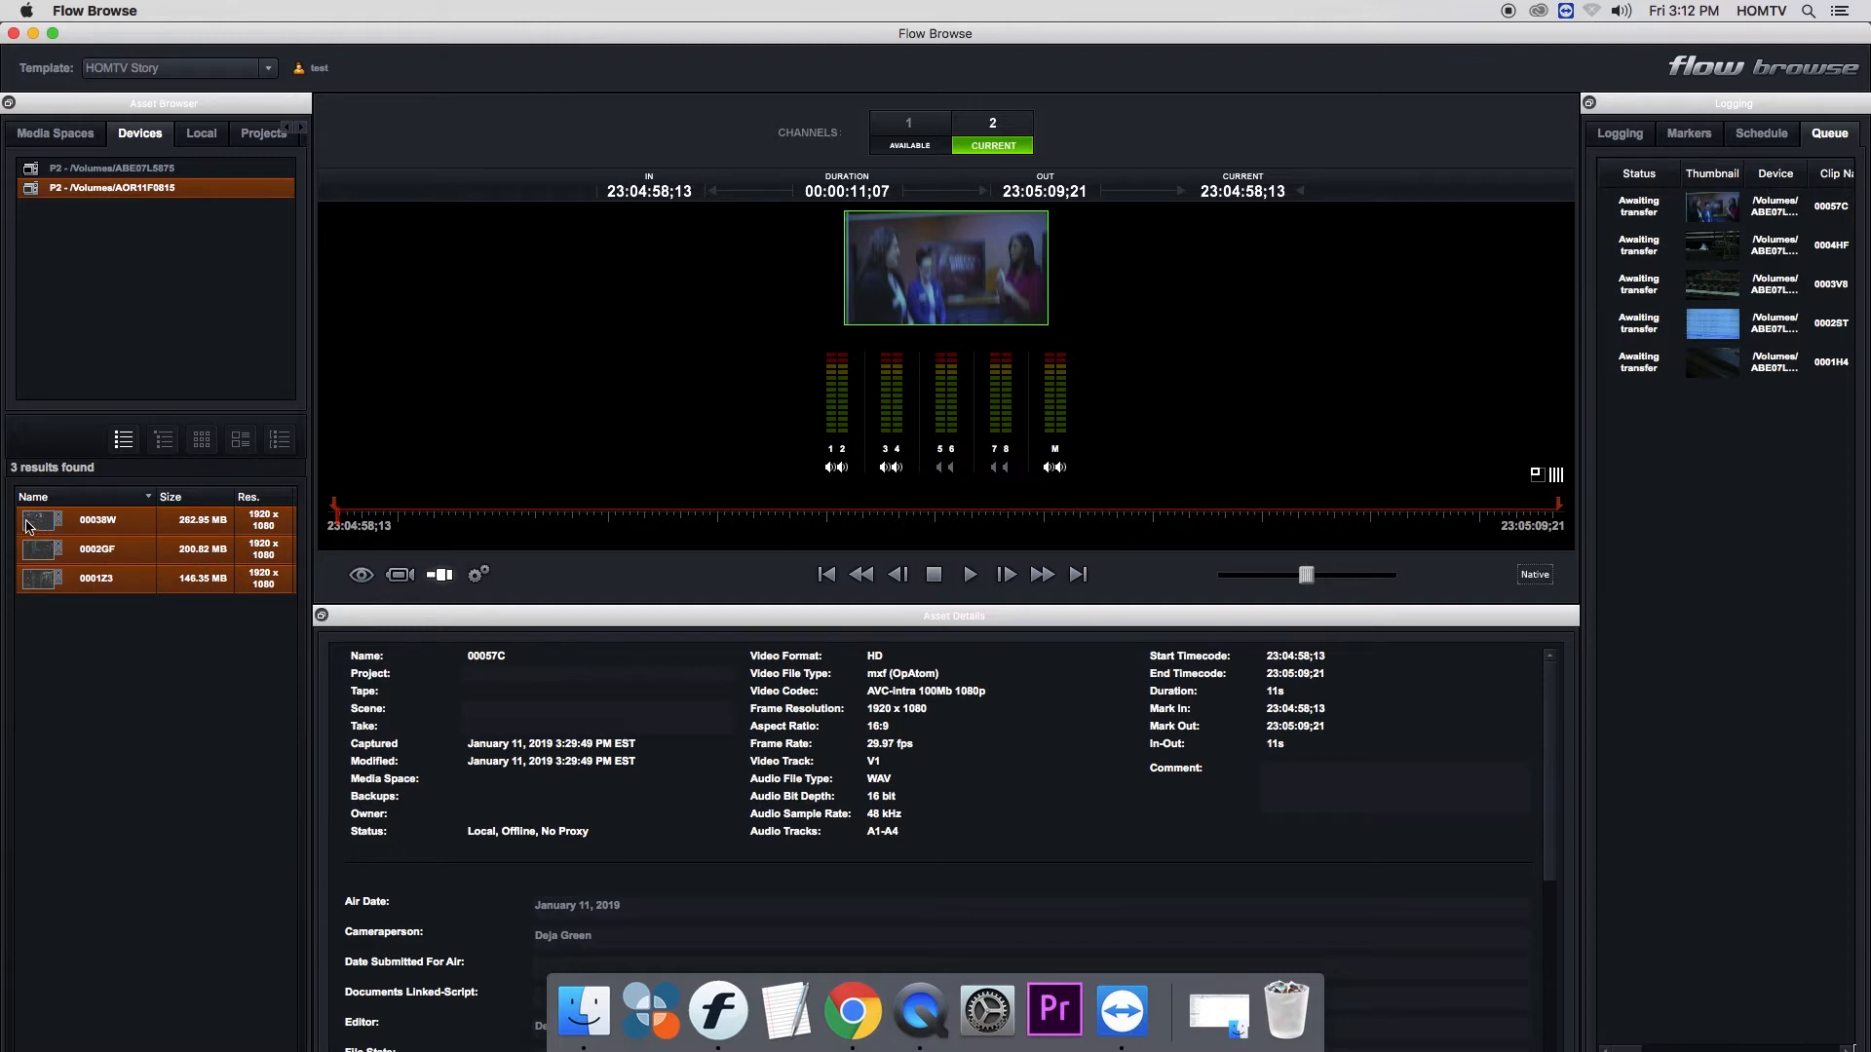
drag(37, 526, 1626, 498)
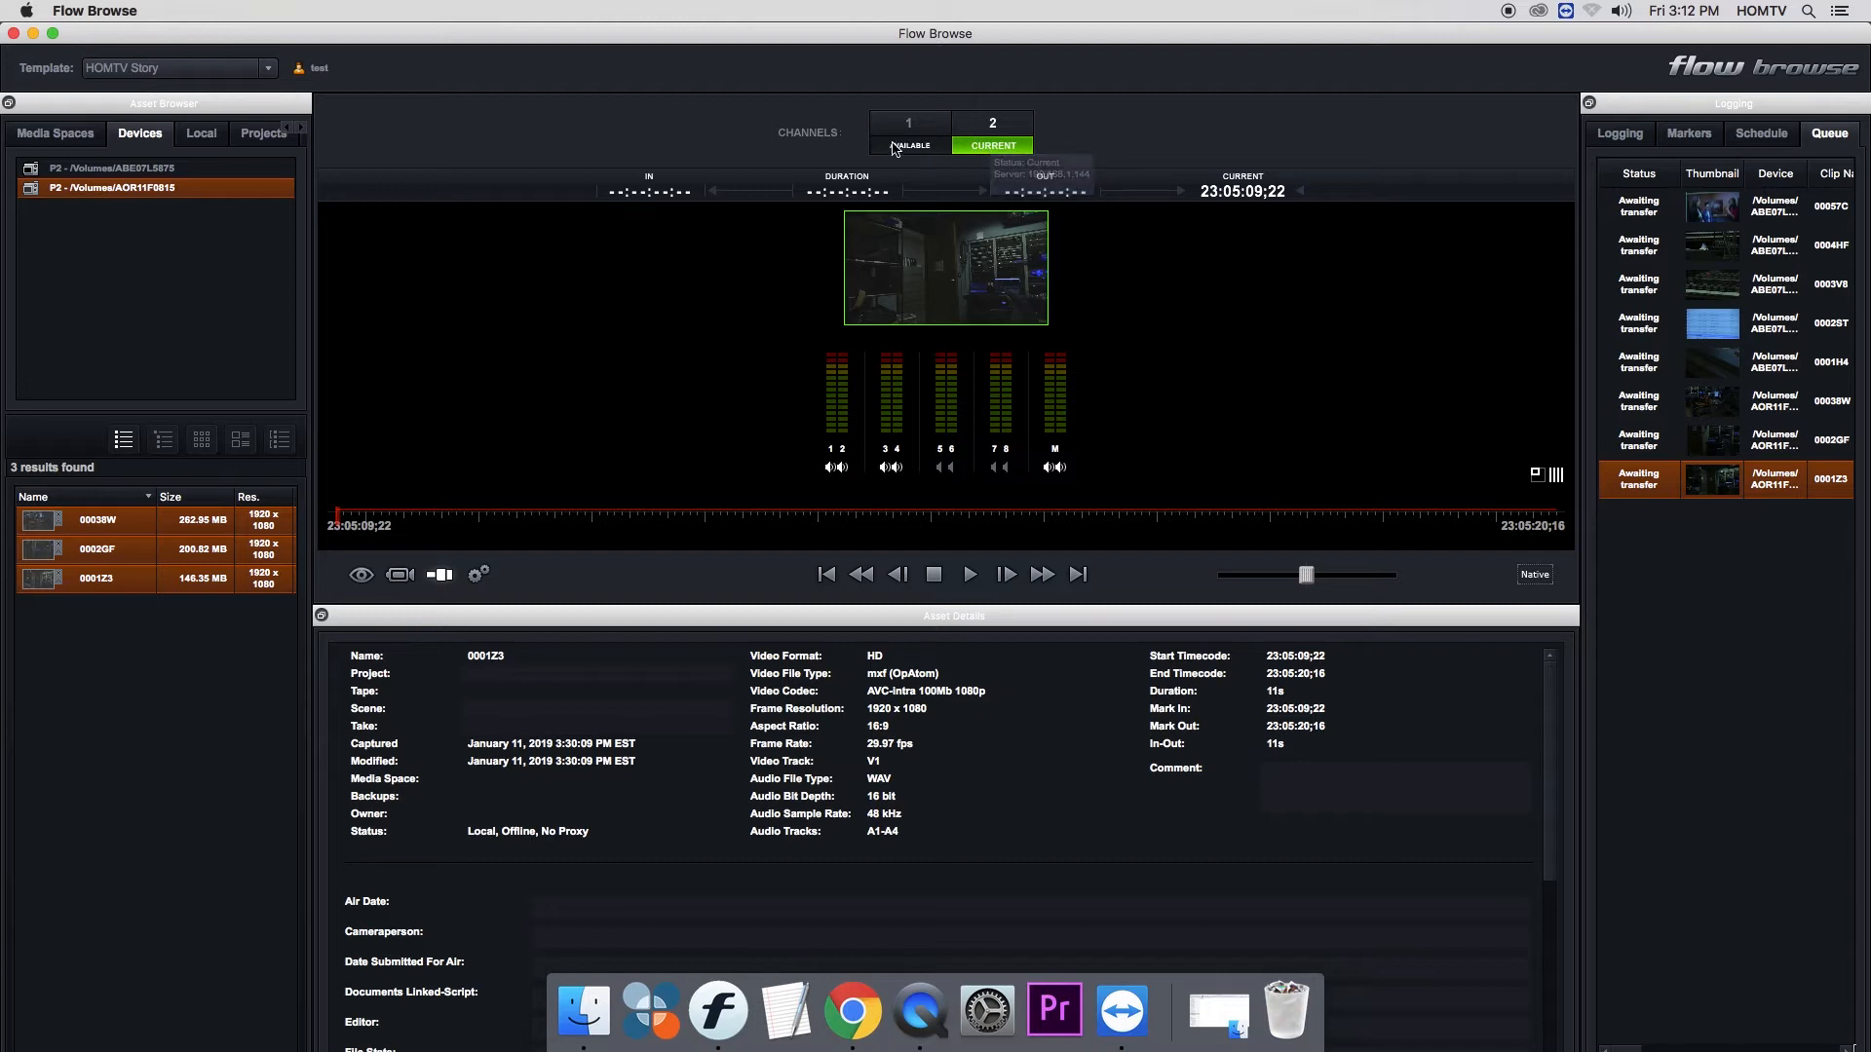
- Undock the Logging panel and record all the queued clips
double_click(1703, 107)
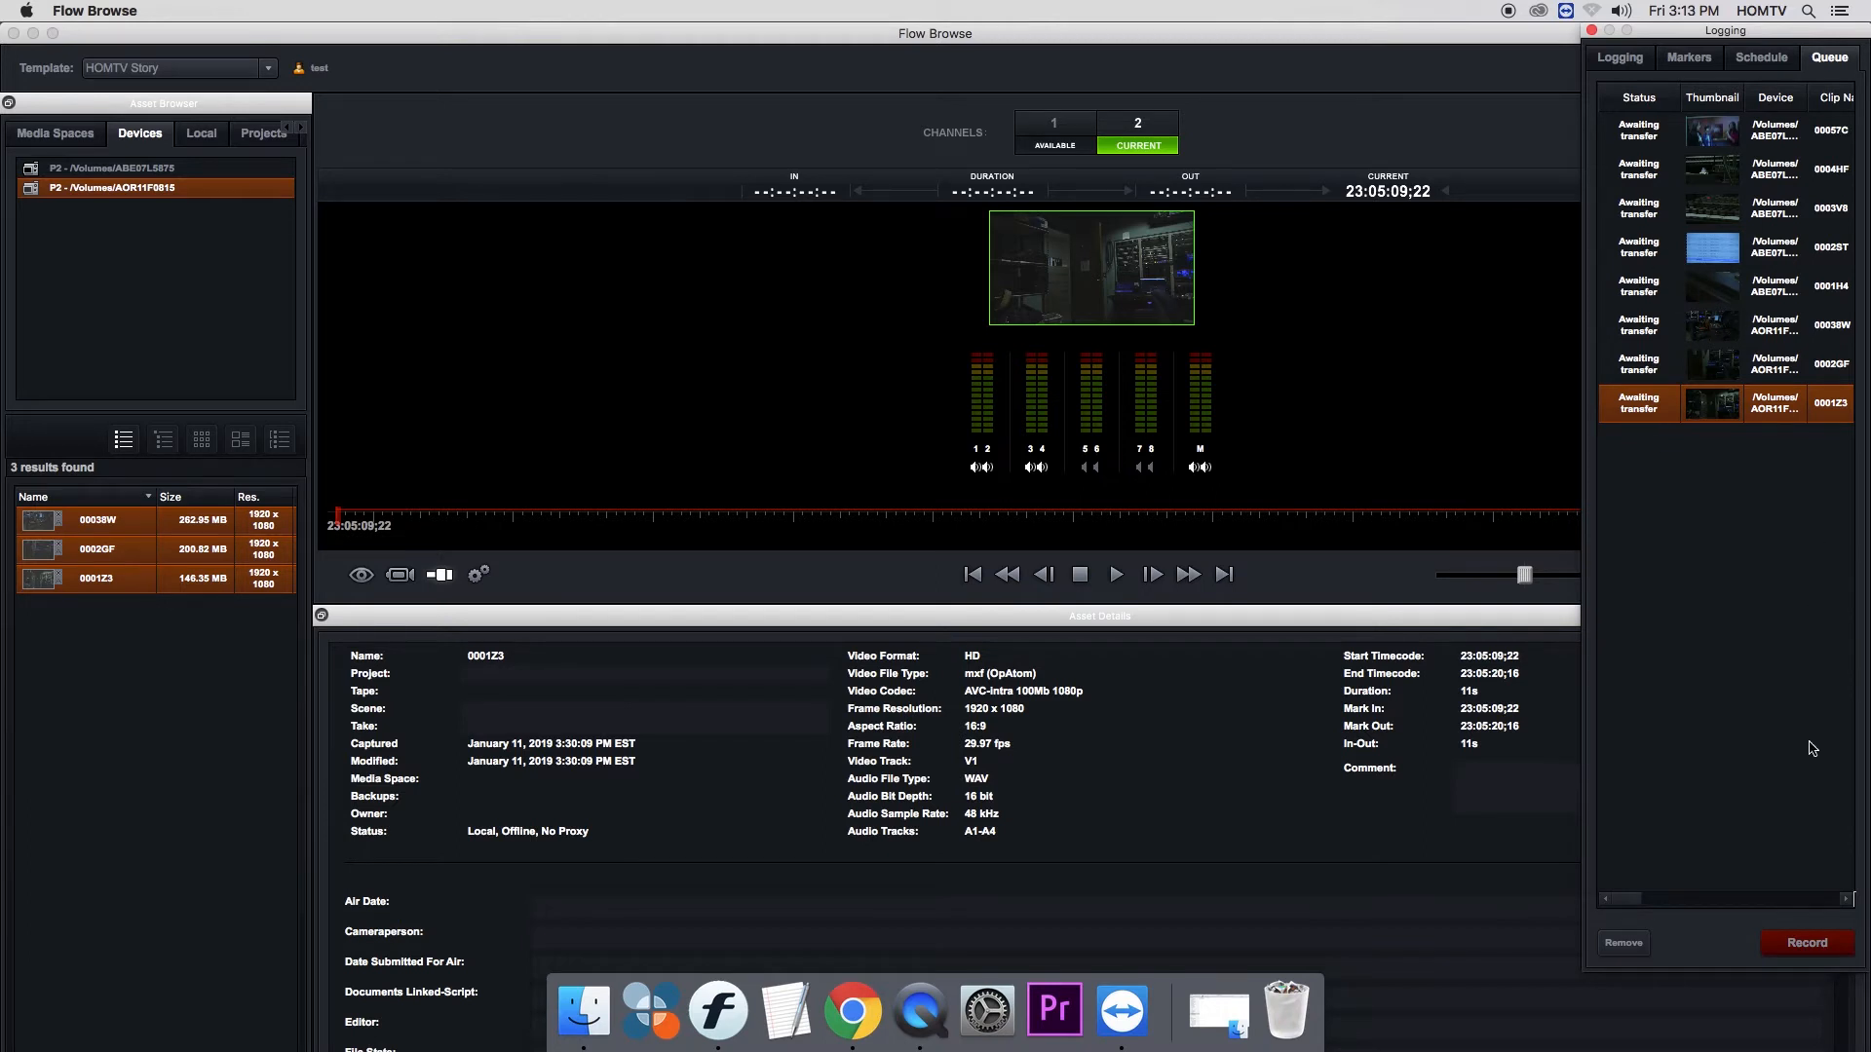
click(1811, 944)
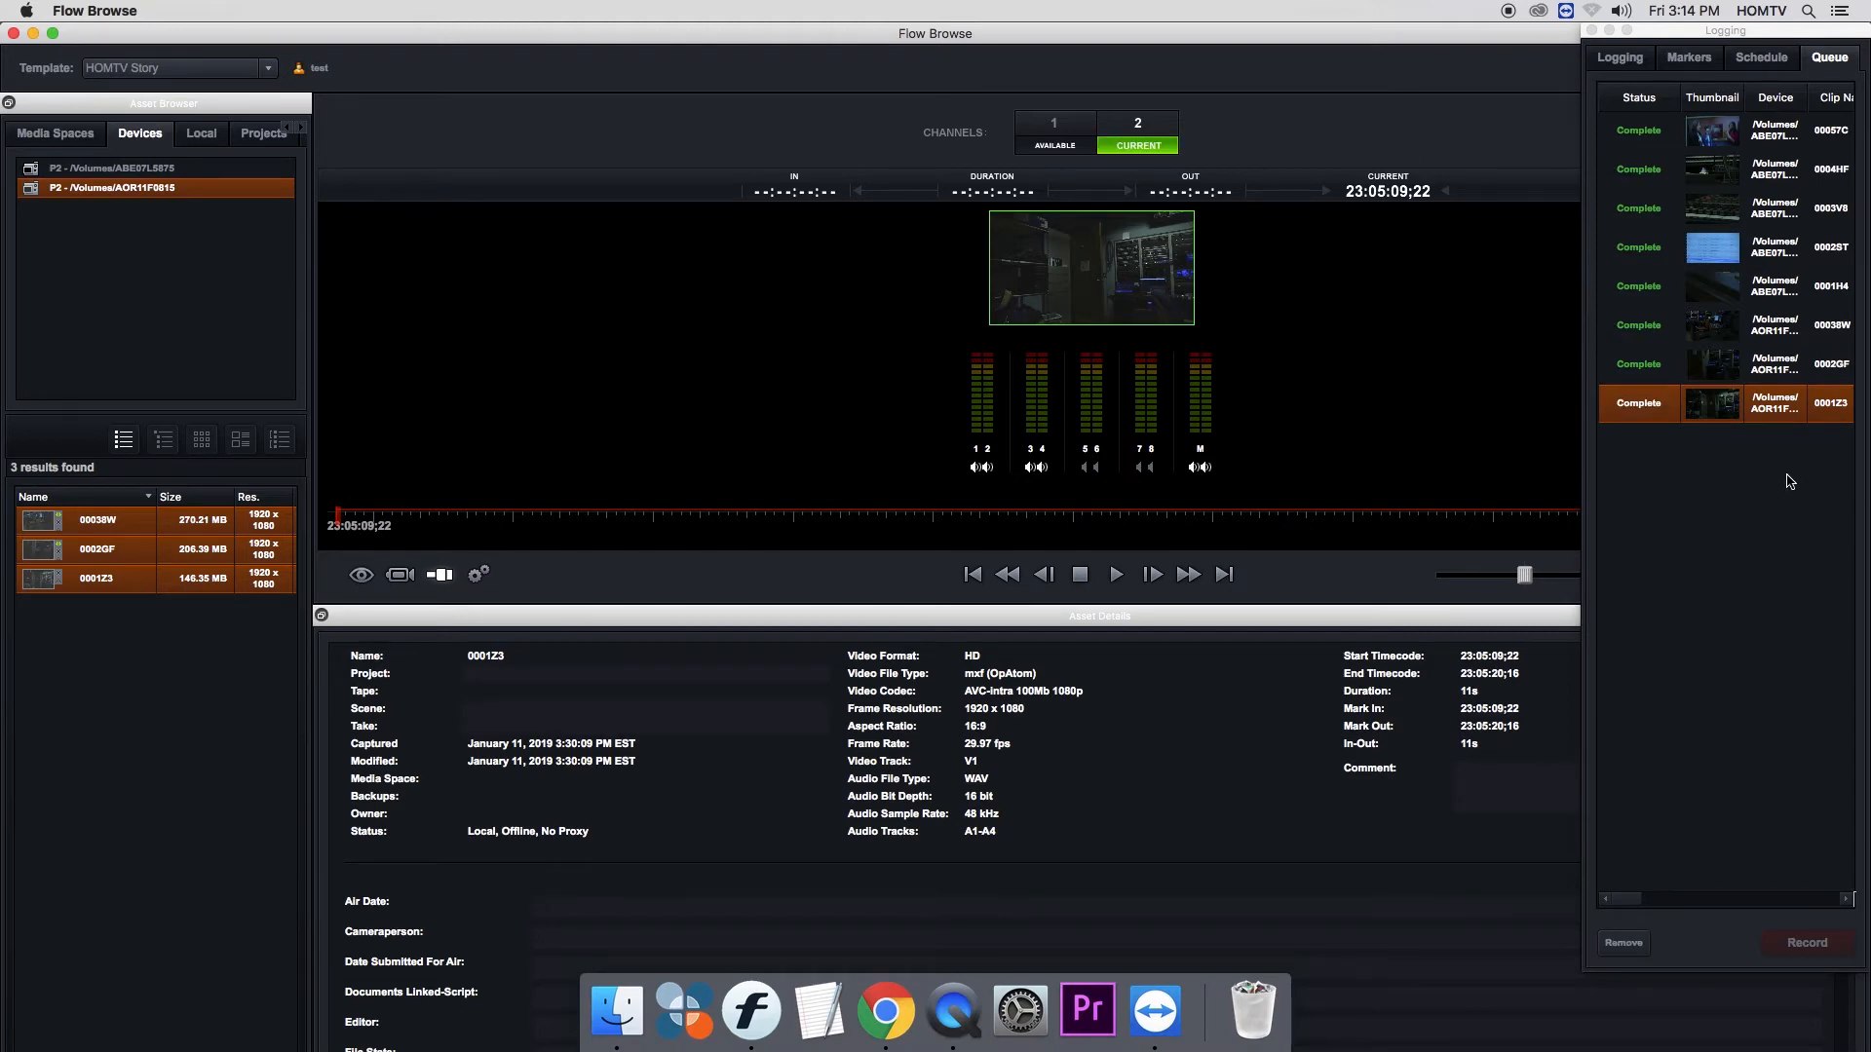
- Find the ingested clip 00057C in the reporter's personal media space and scrub through its preview
click(49, 142)
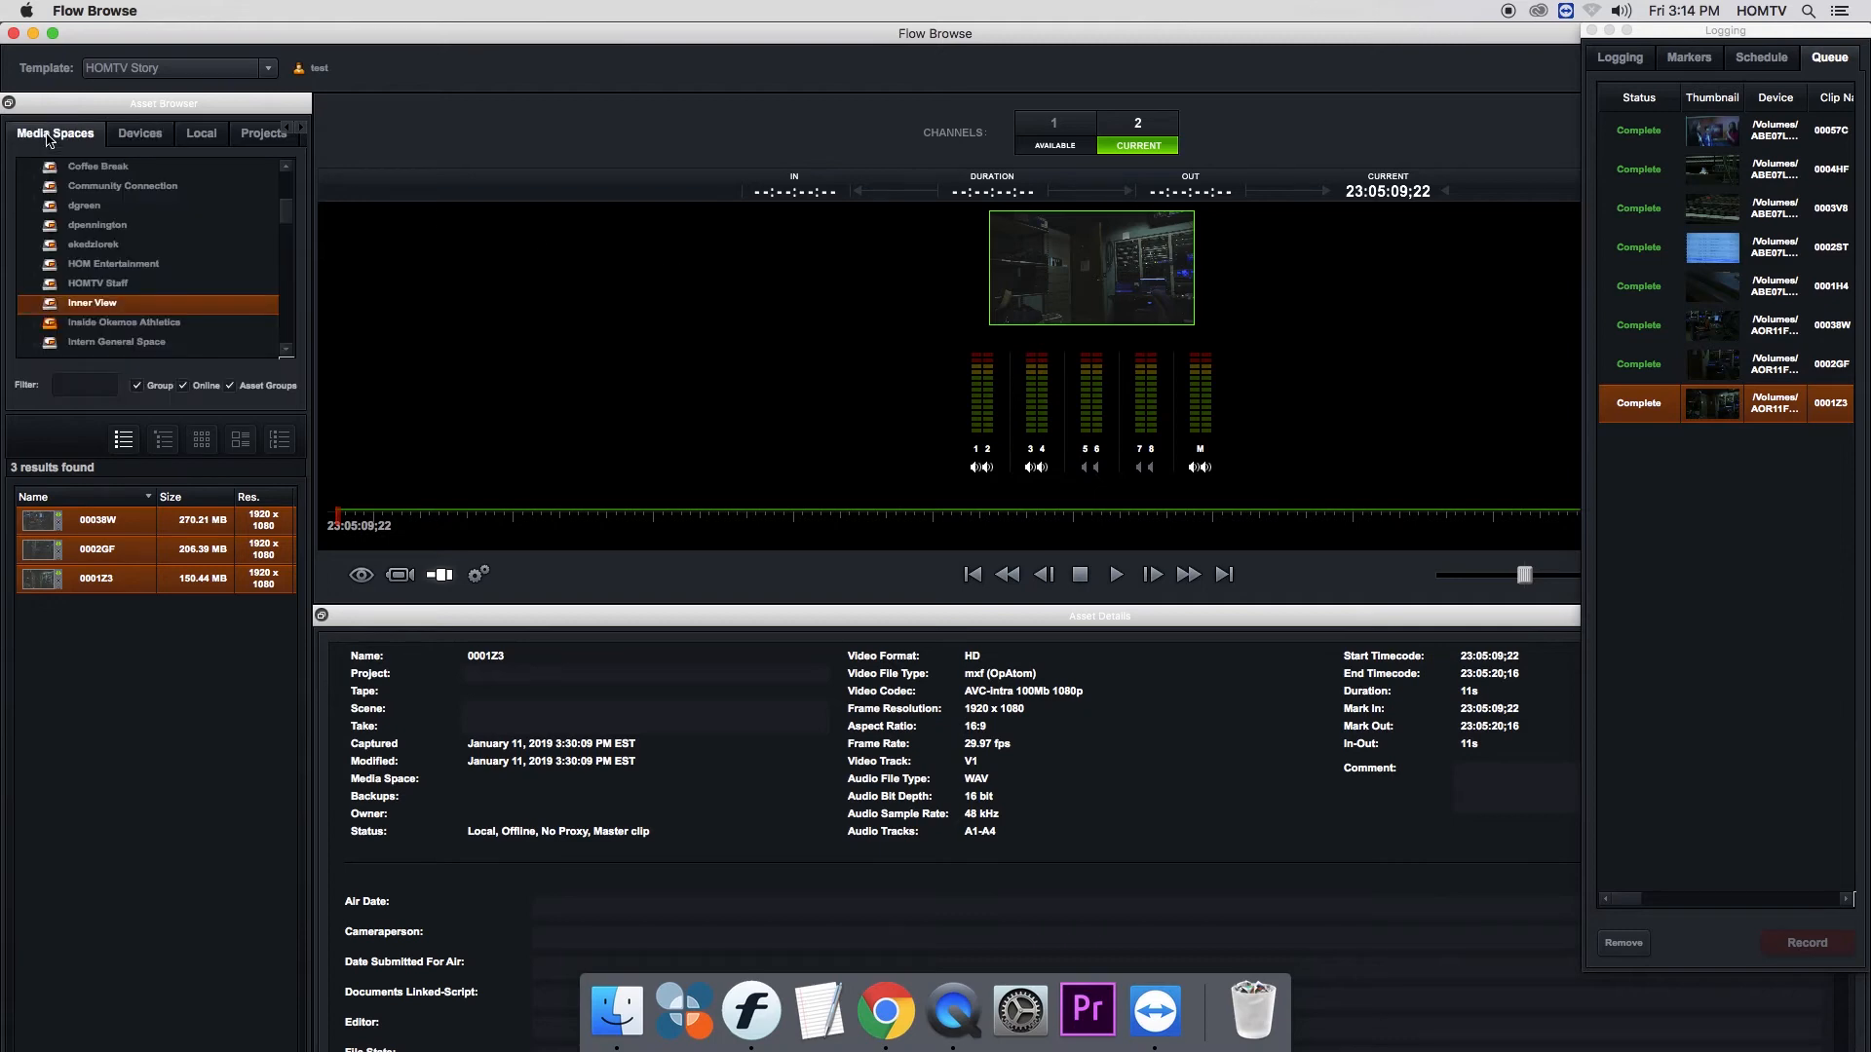
click(76, 208)
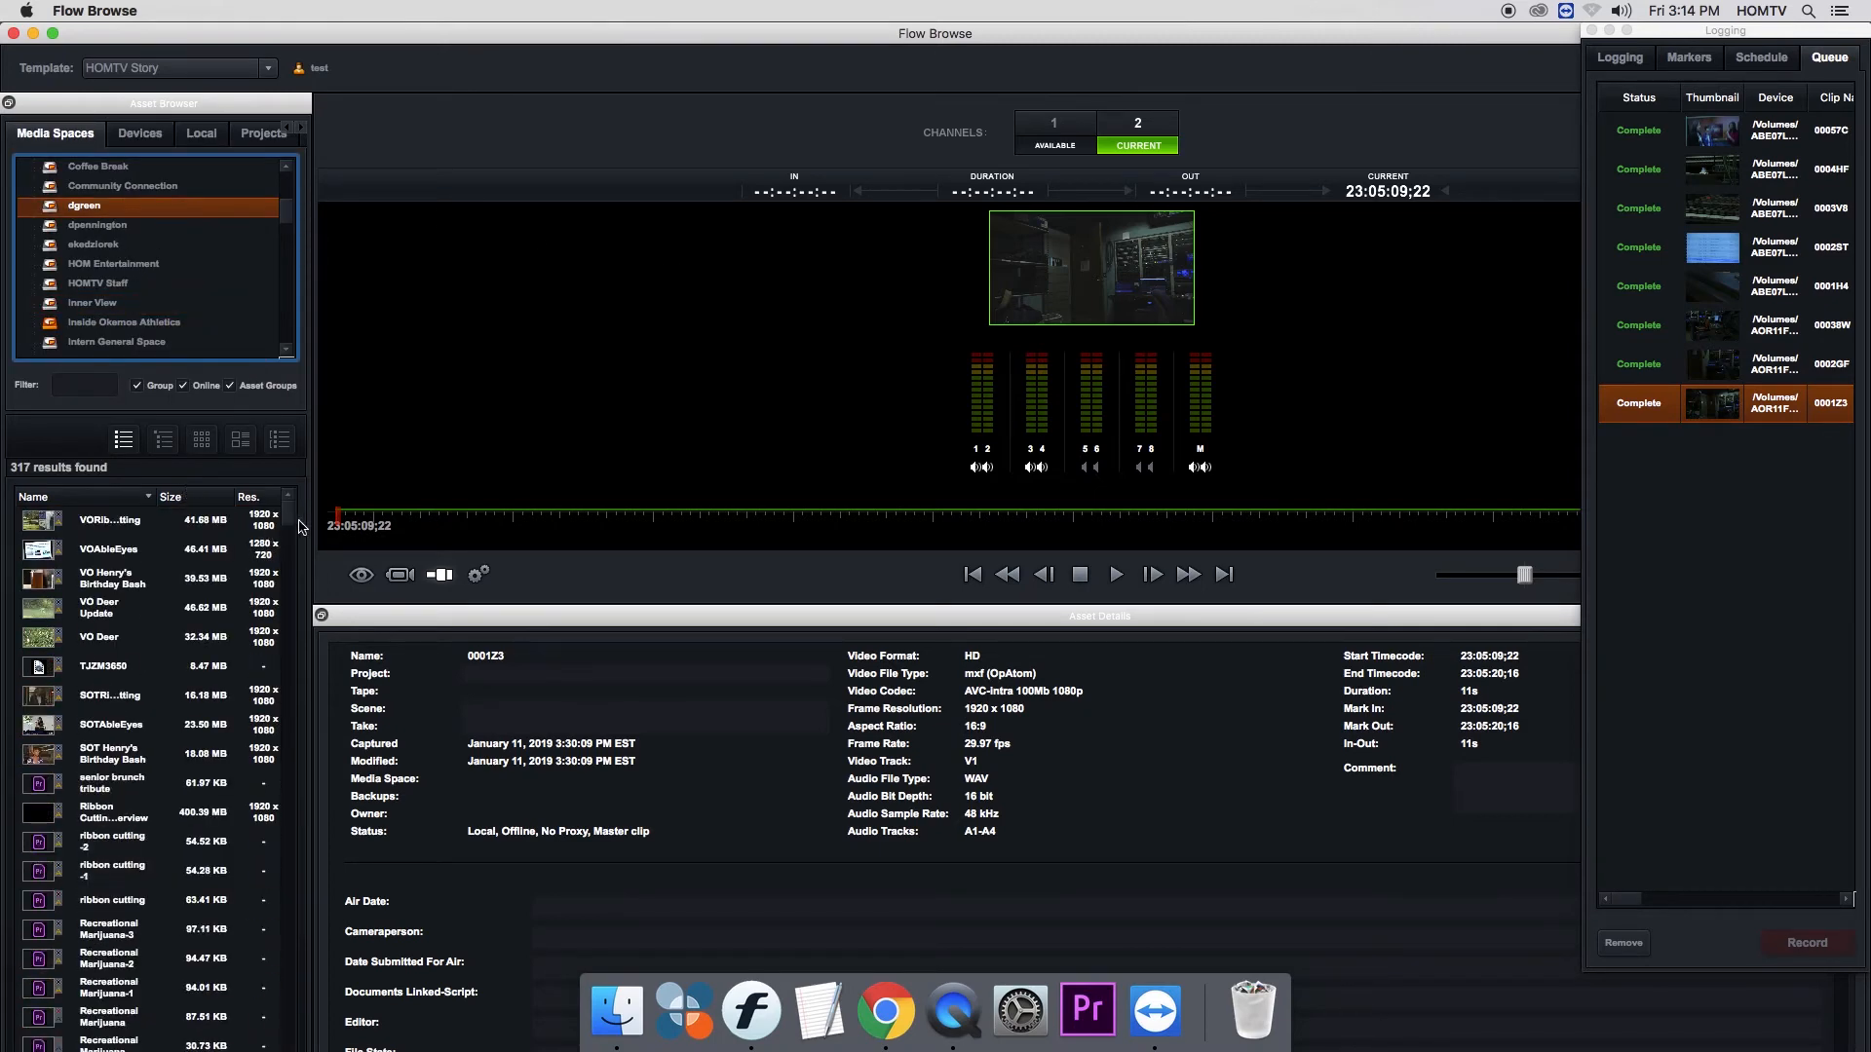
drag(296, 520, 276, 1048)
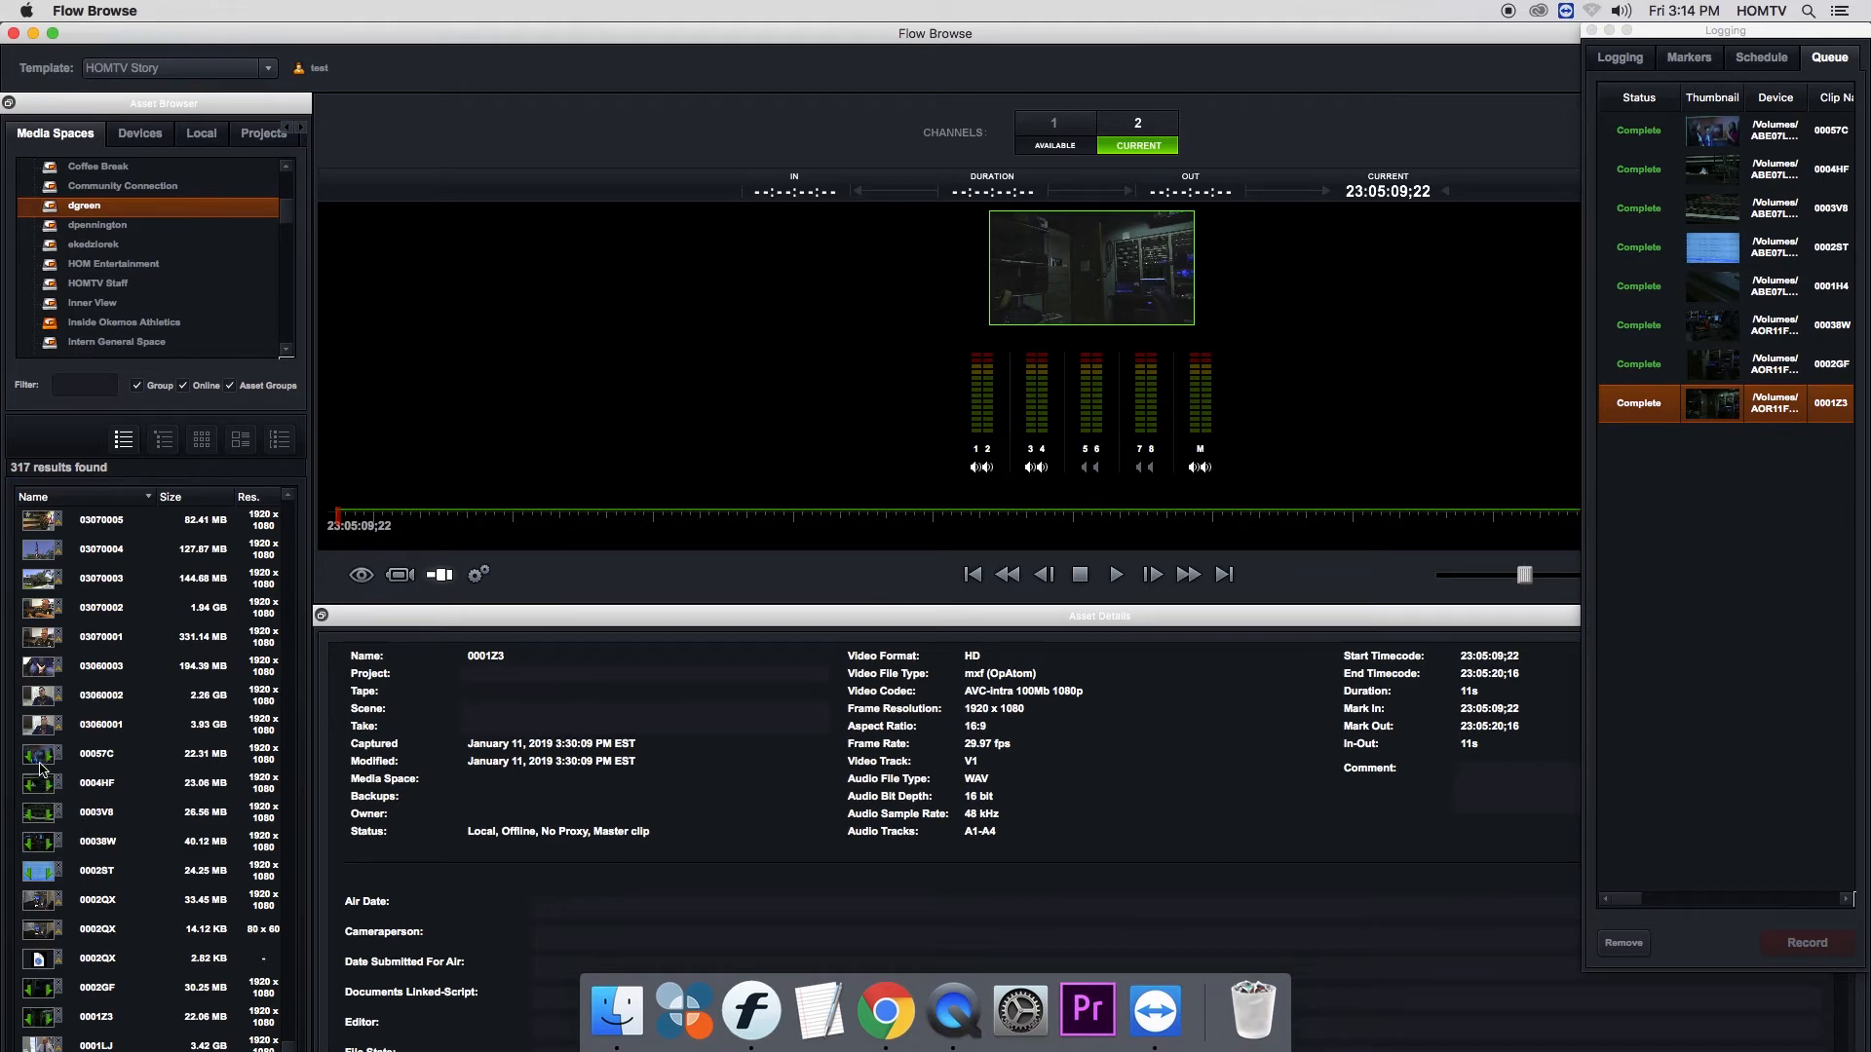
mouse_move(40, 768)
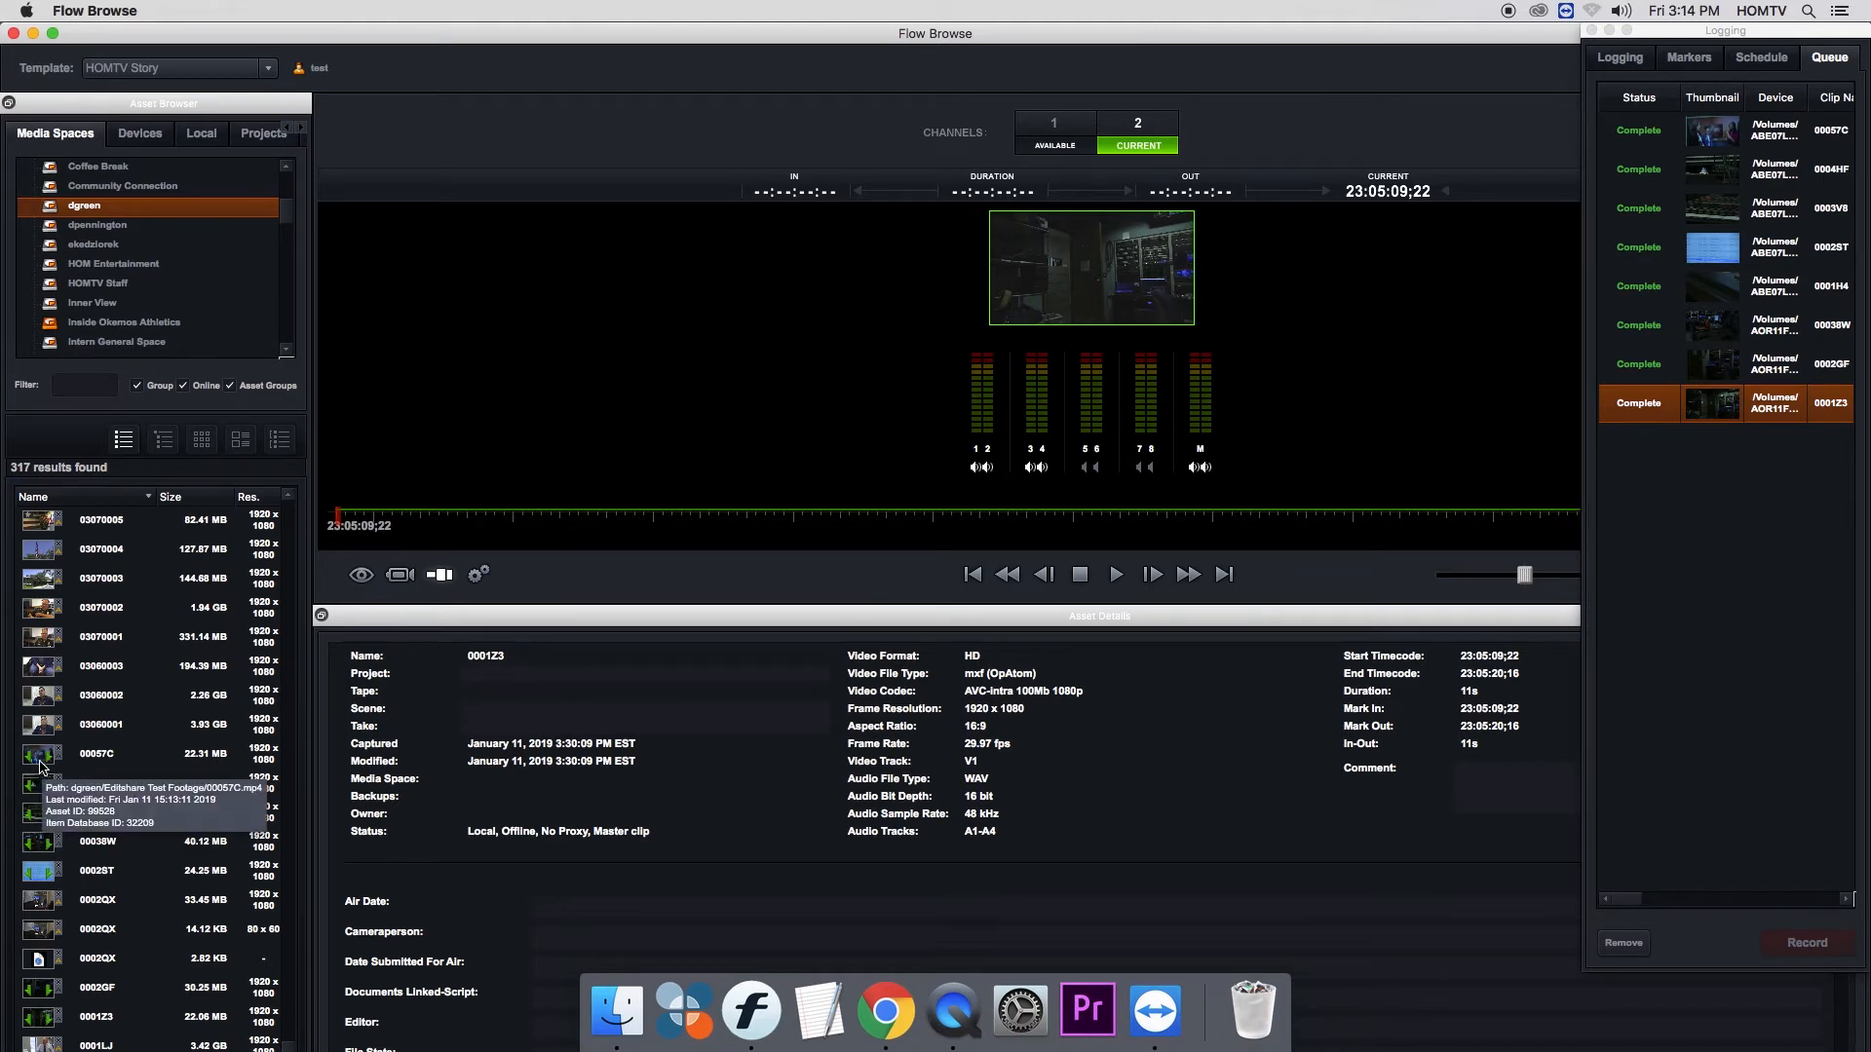
click(40, 764)
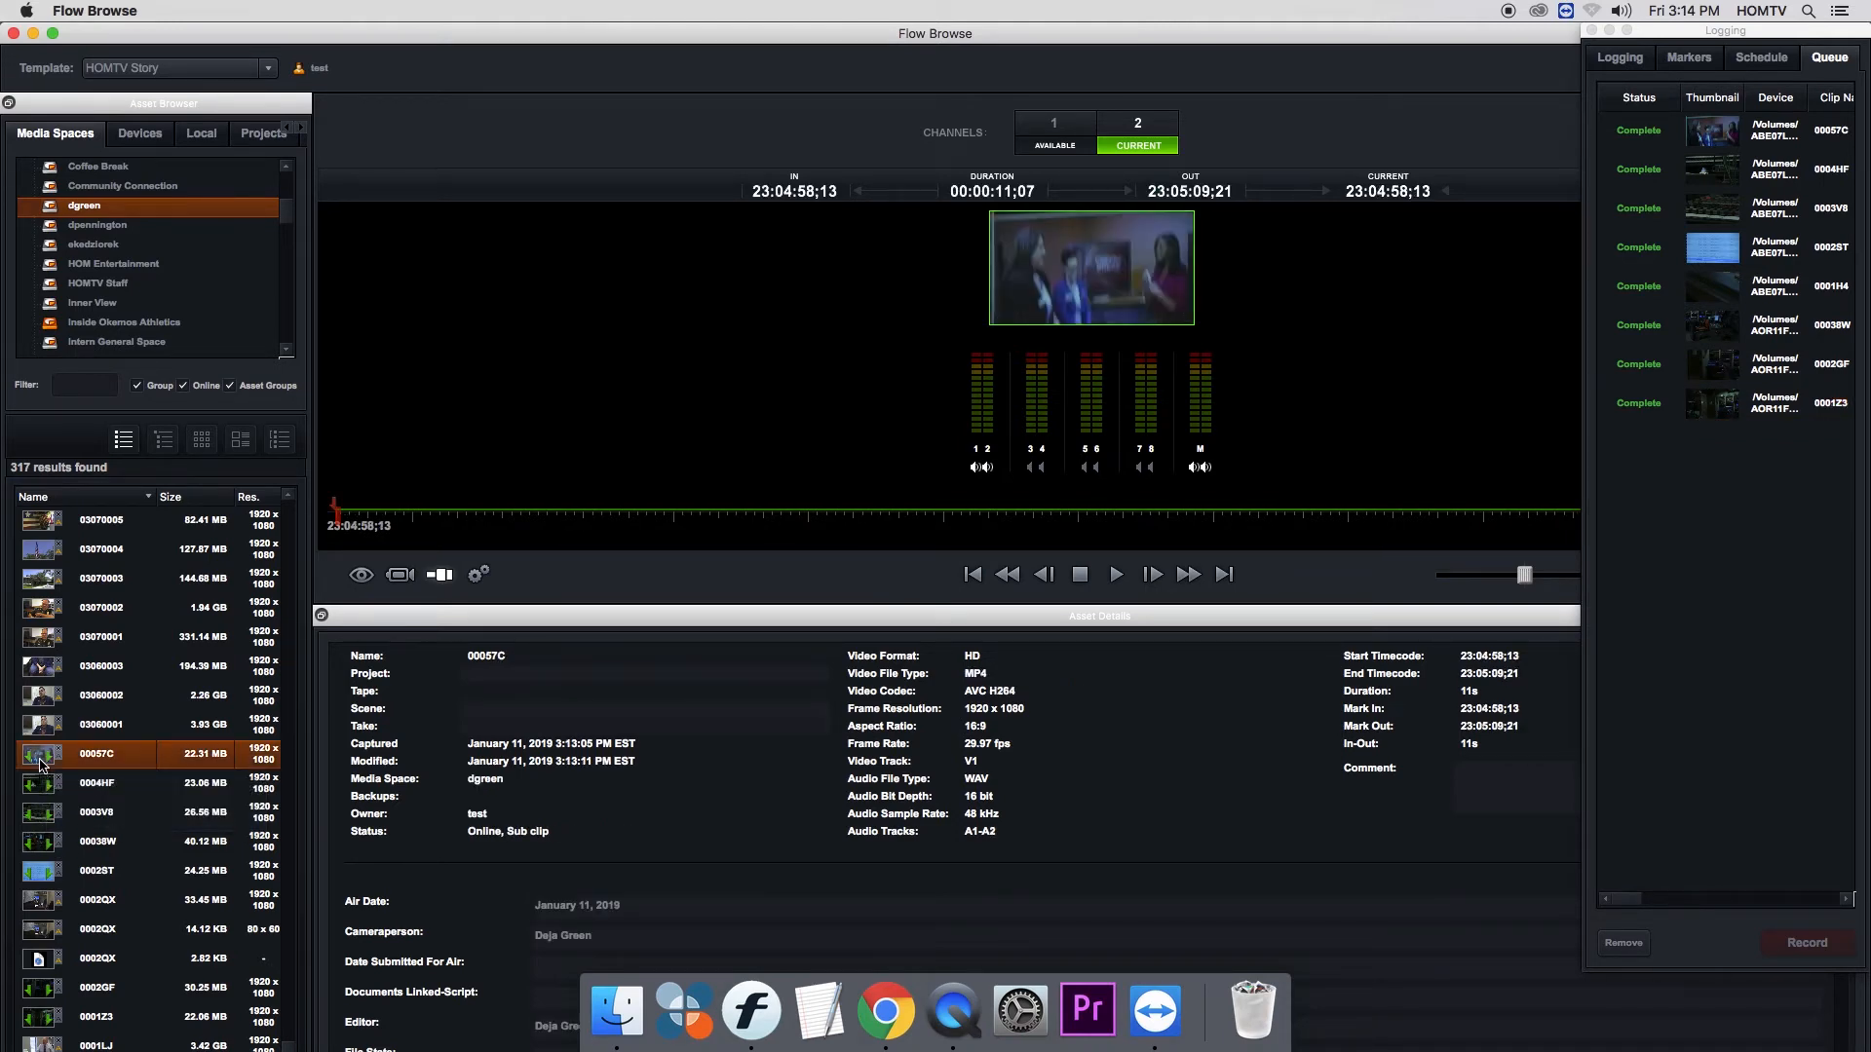
drag(435, 520, 540, 550)
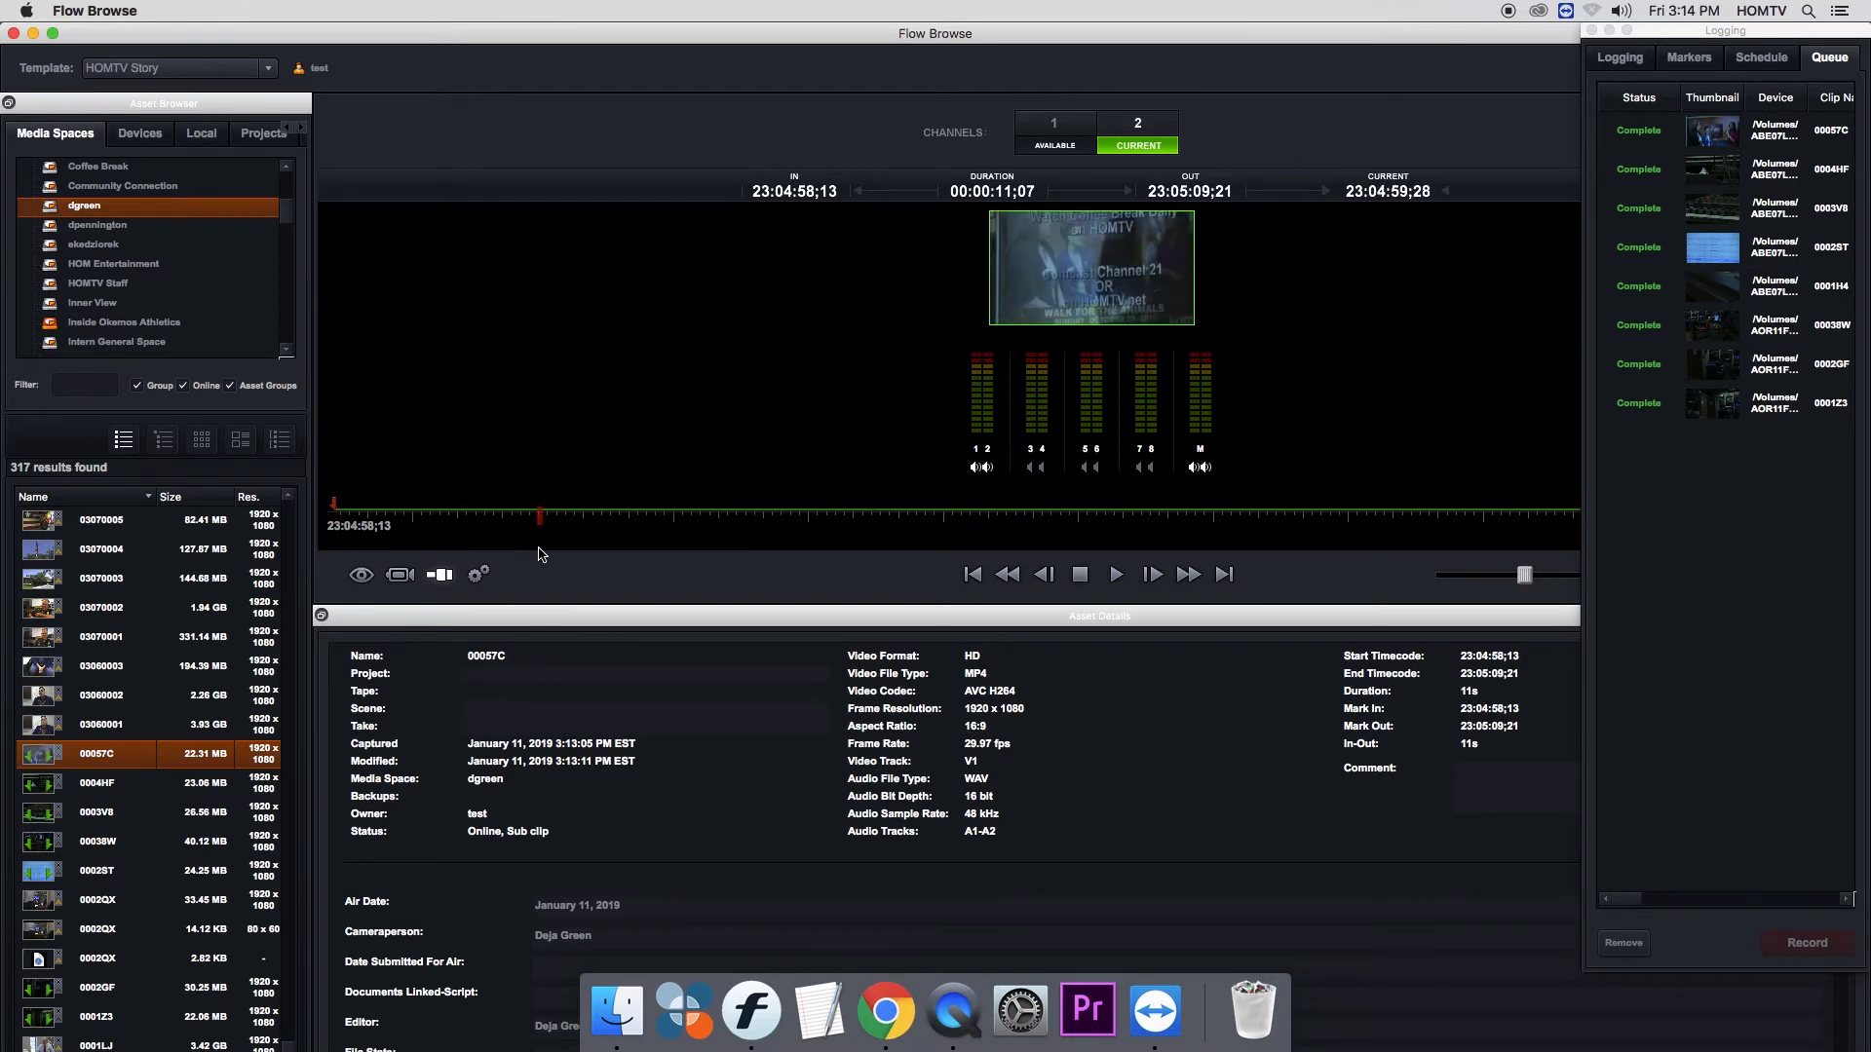
right_click(82, 762)
click(63, 758)
- Exit Flow Browse and return to the desktop
click(89, 10)
click(122, 137)
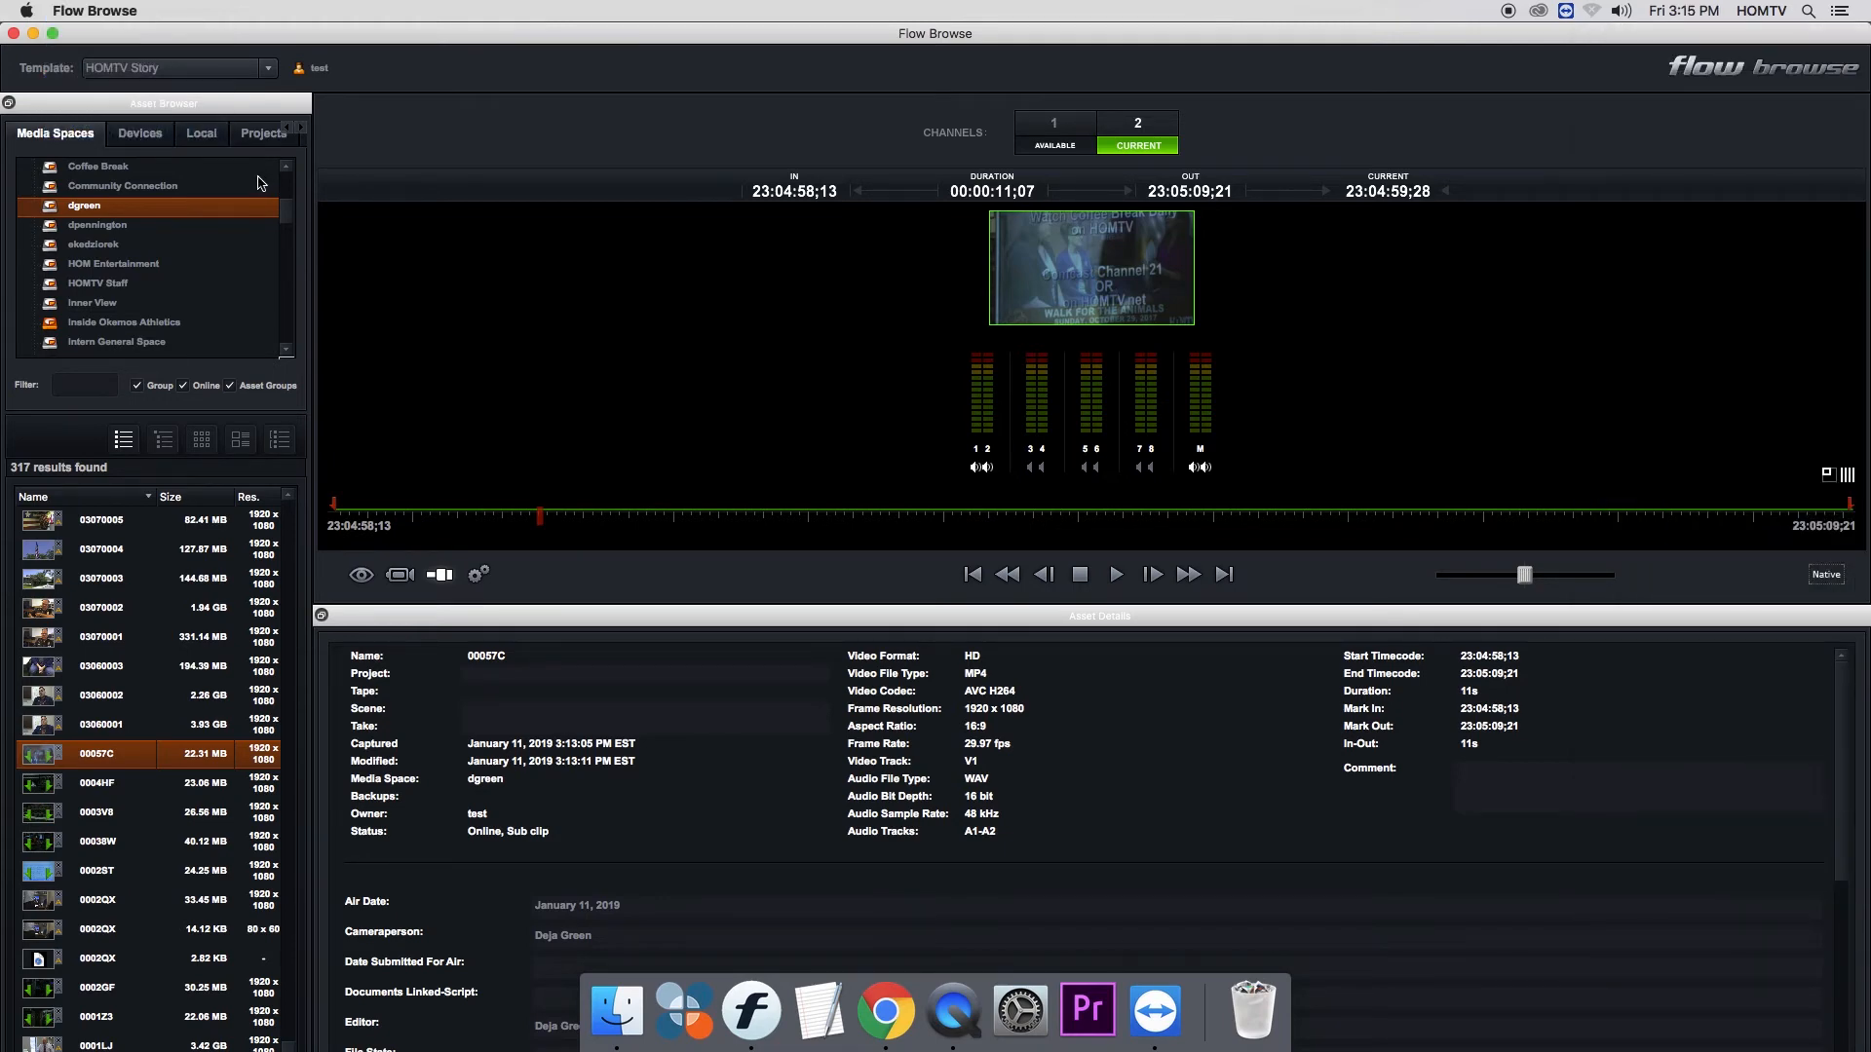
mouse_move(260, 183)
click(89, 12)
click(123, 132)
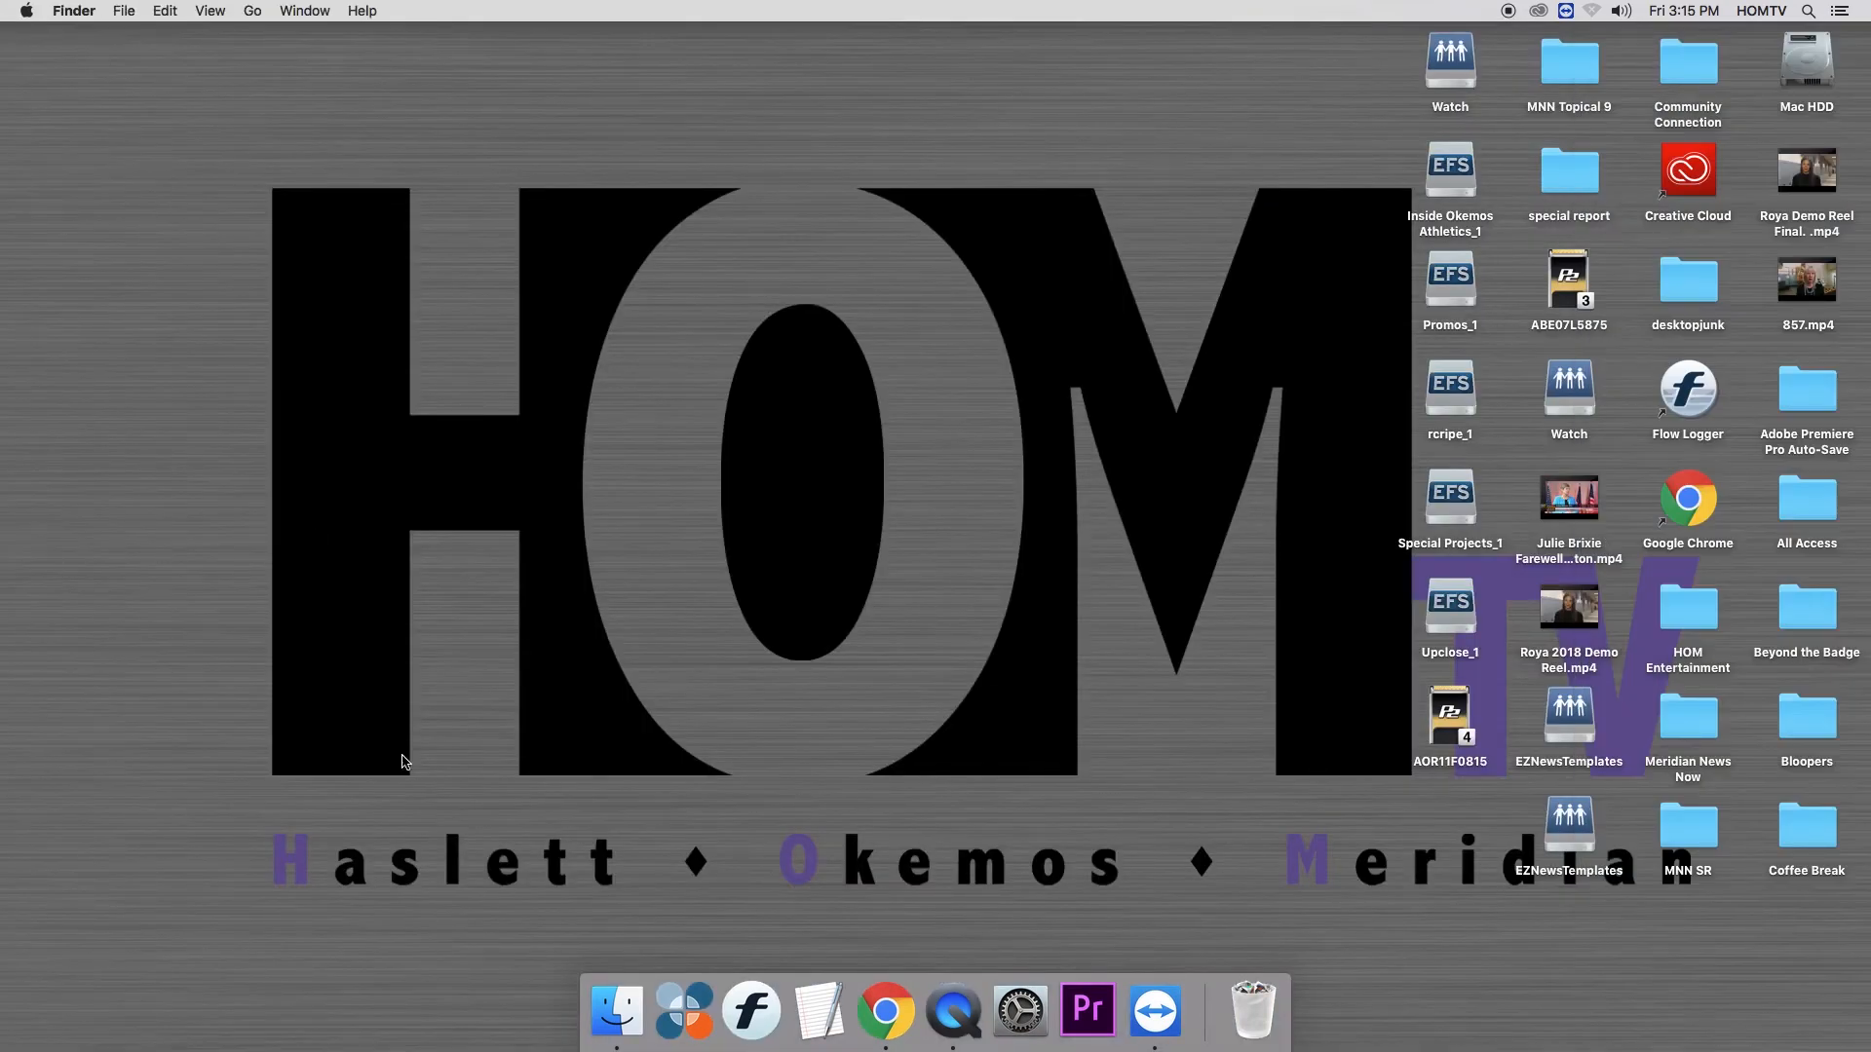
- Open EditShare Connect and log in with the reporter's username and account password
click(686, 1016)
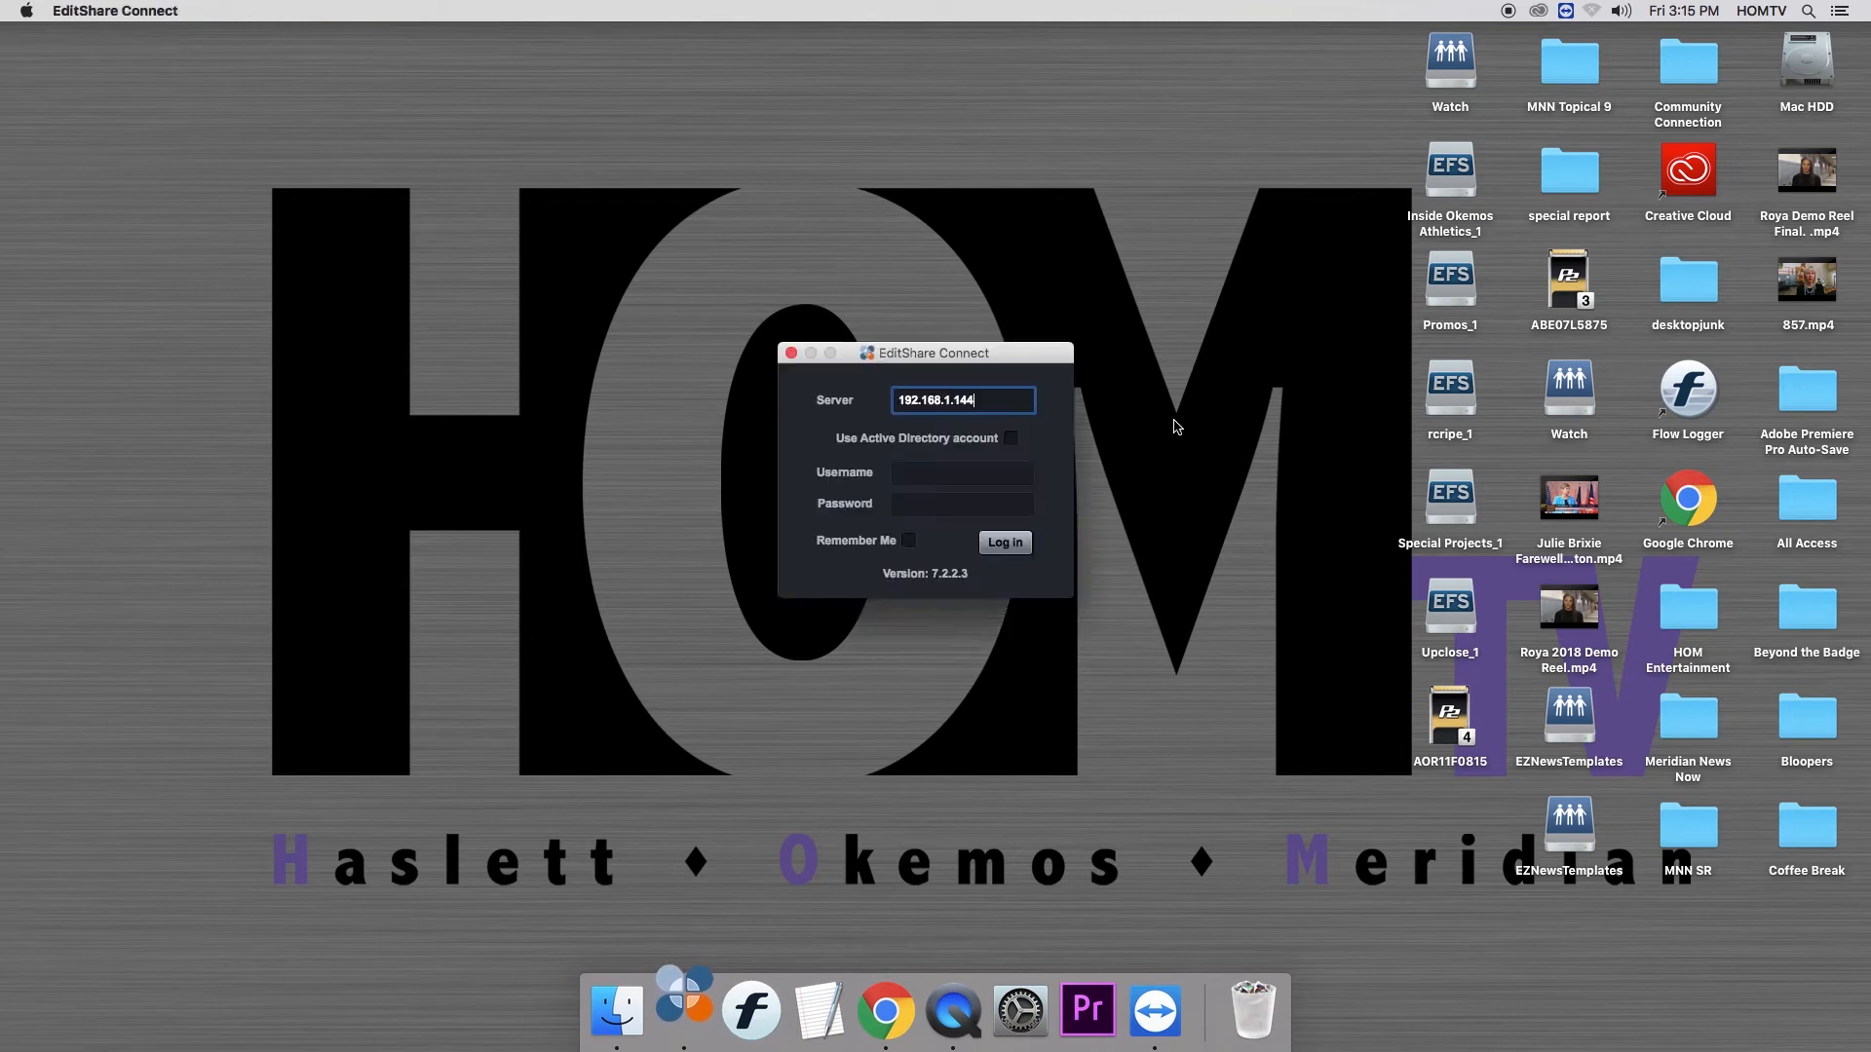
click(982, 477)
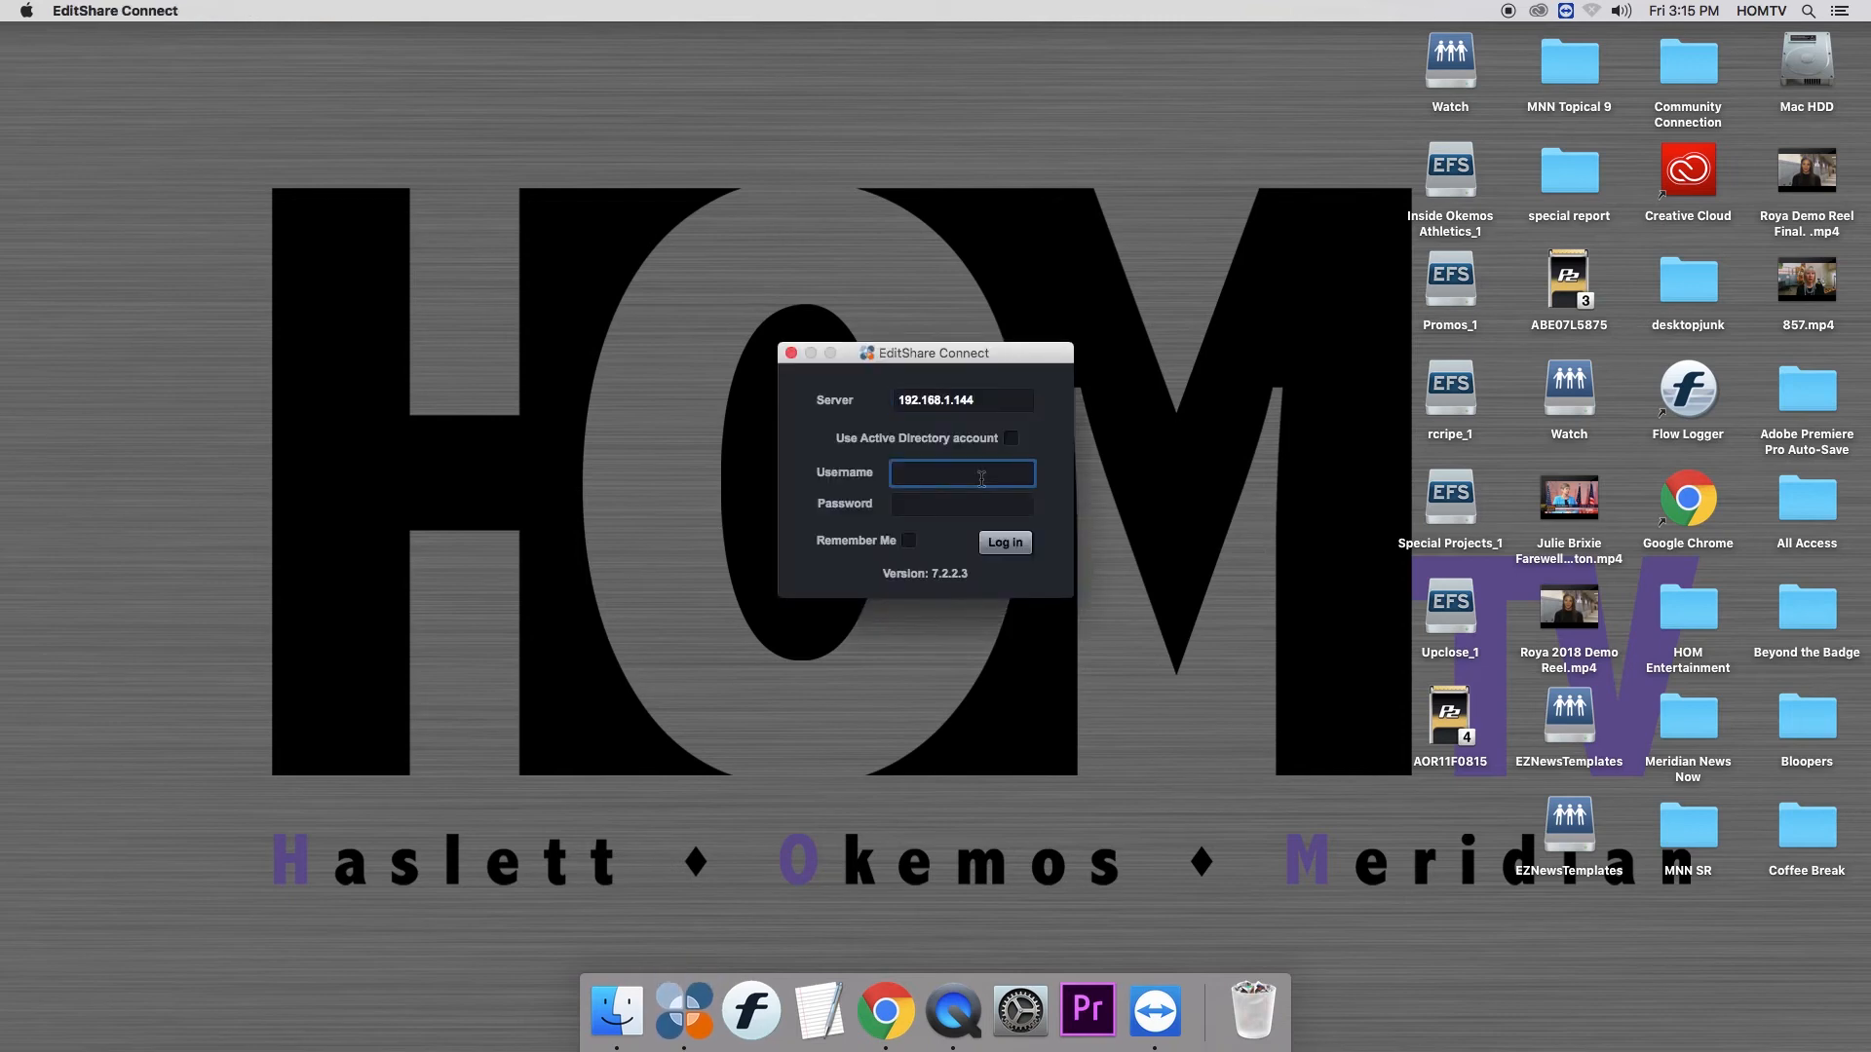
key(Tab)
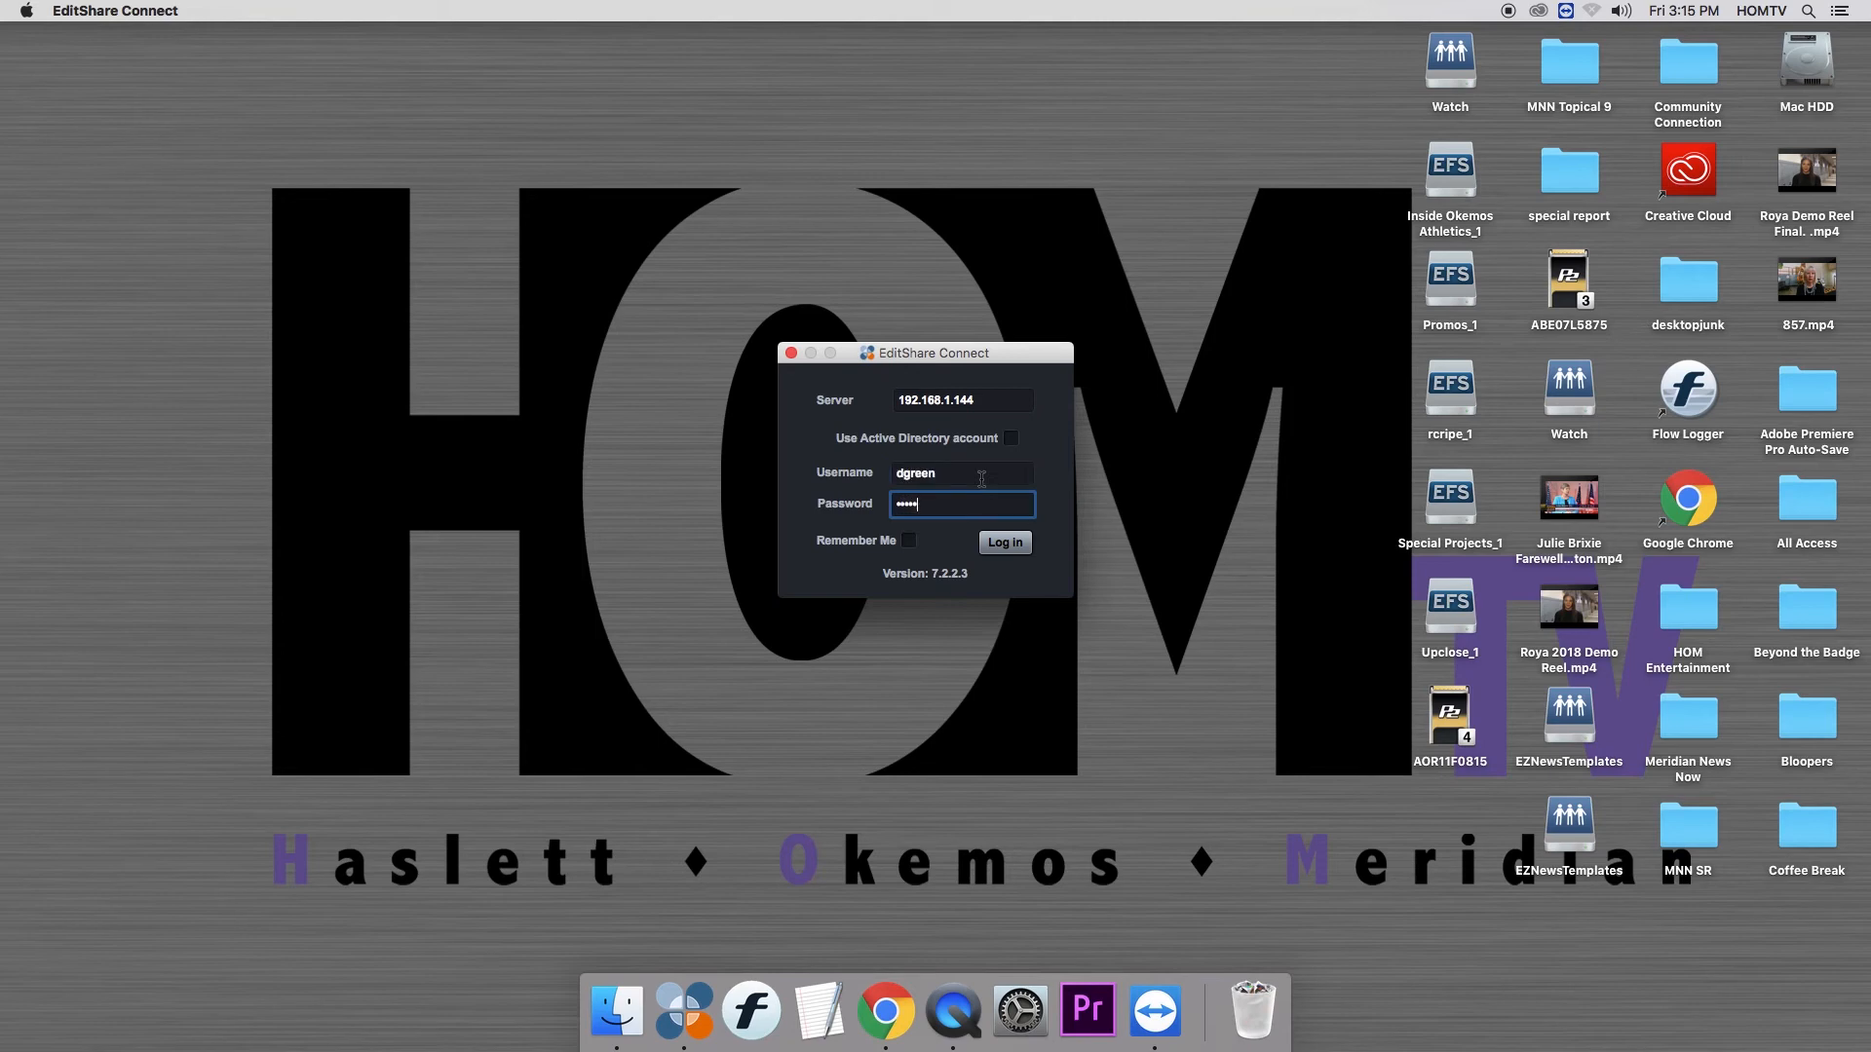
key(Return)
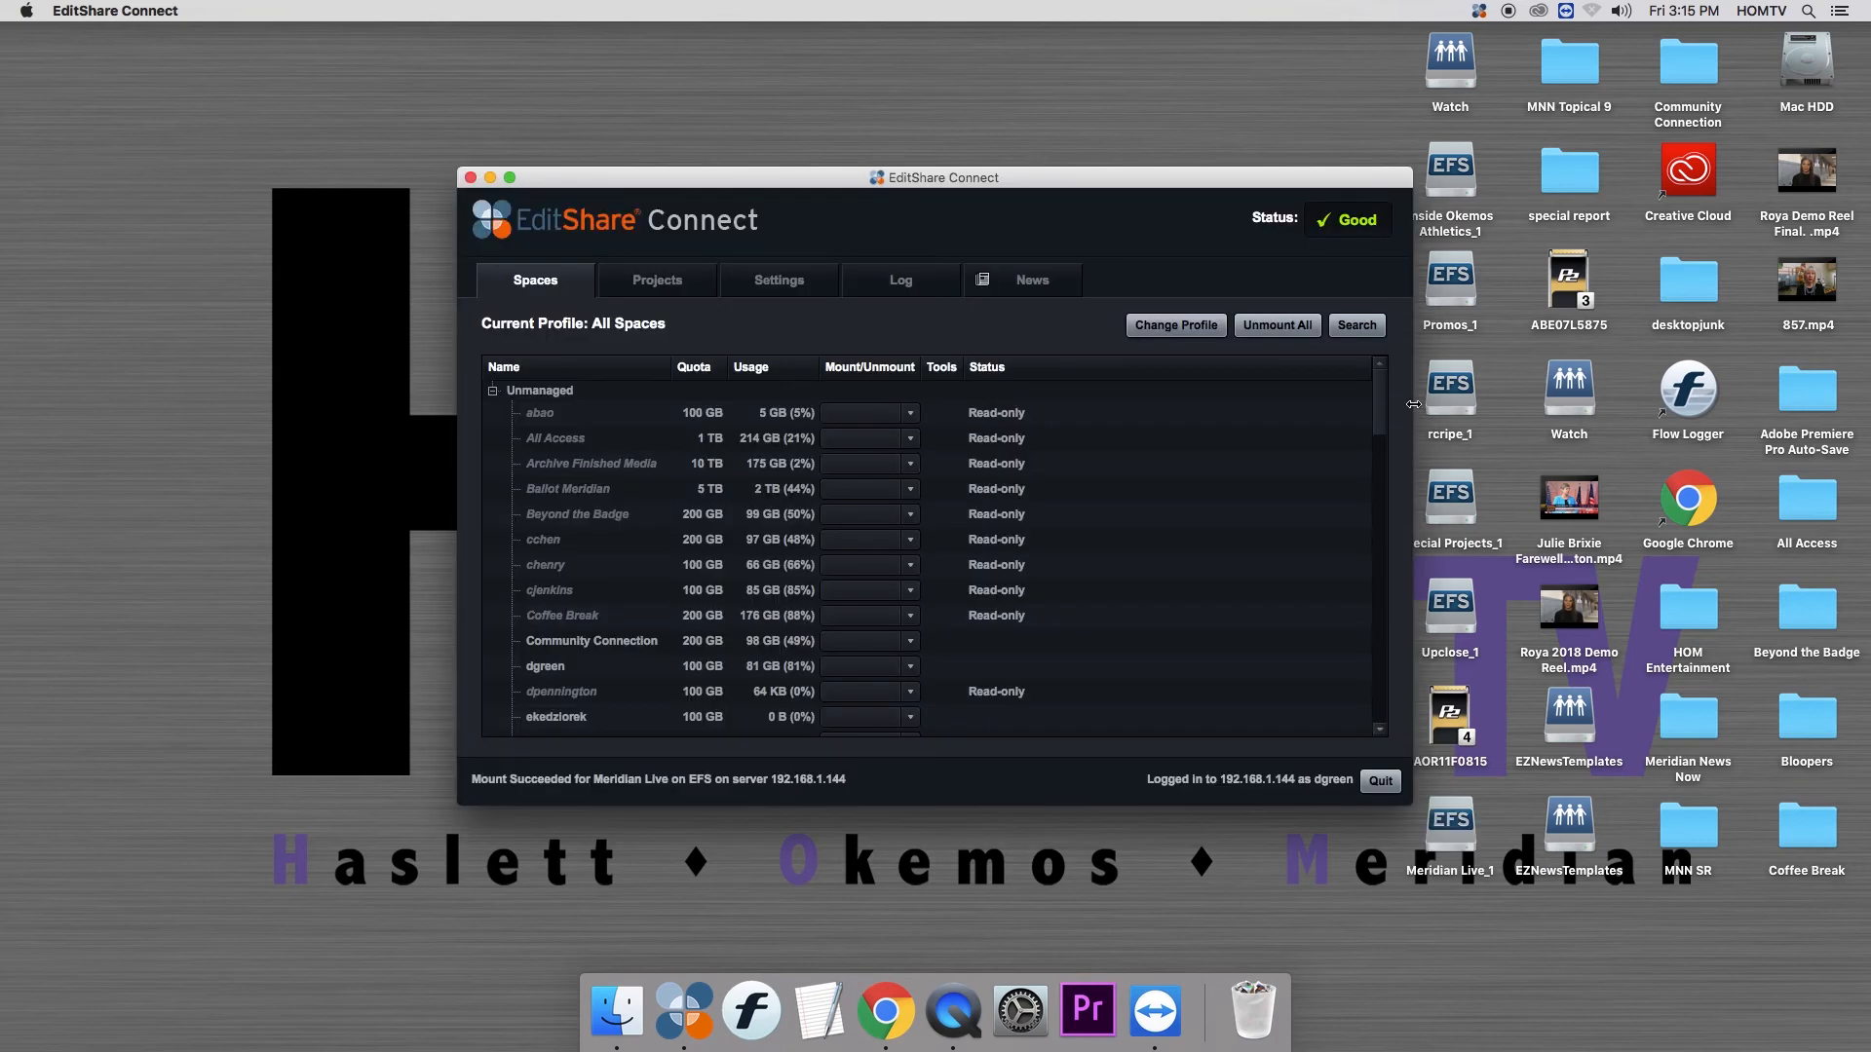
- Mount the reporter's personal space using EFS
mouse_move(1379, 404)
mouse_down()
mouse_move(1372, 533)
mouse_move(1381, 438)
mouse_up()
scroll(1380, 489, down, 3)
scroll(1380, 439, up, 1)
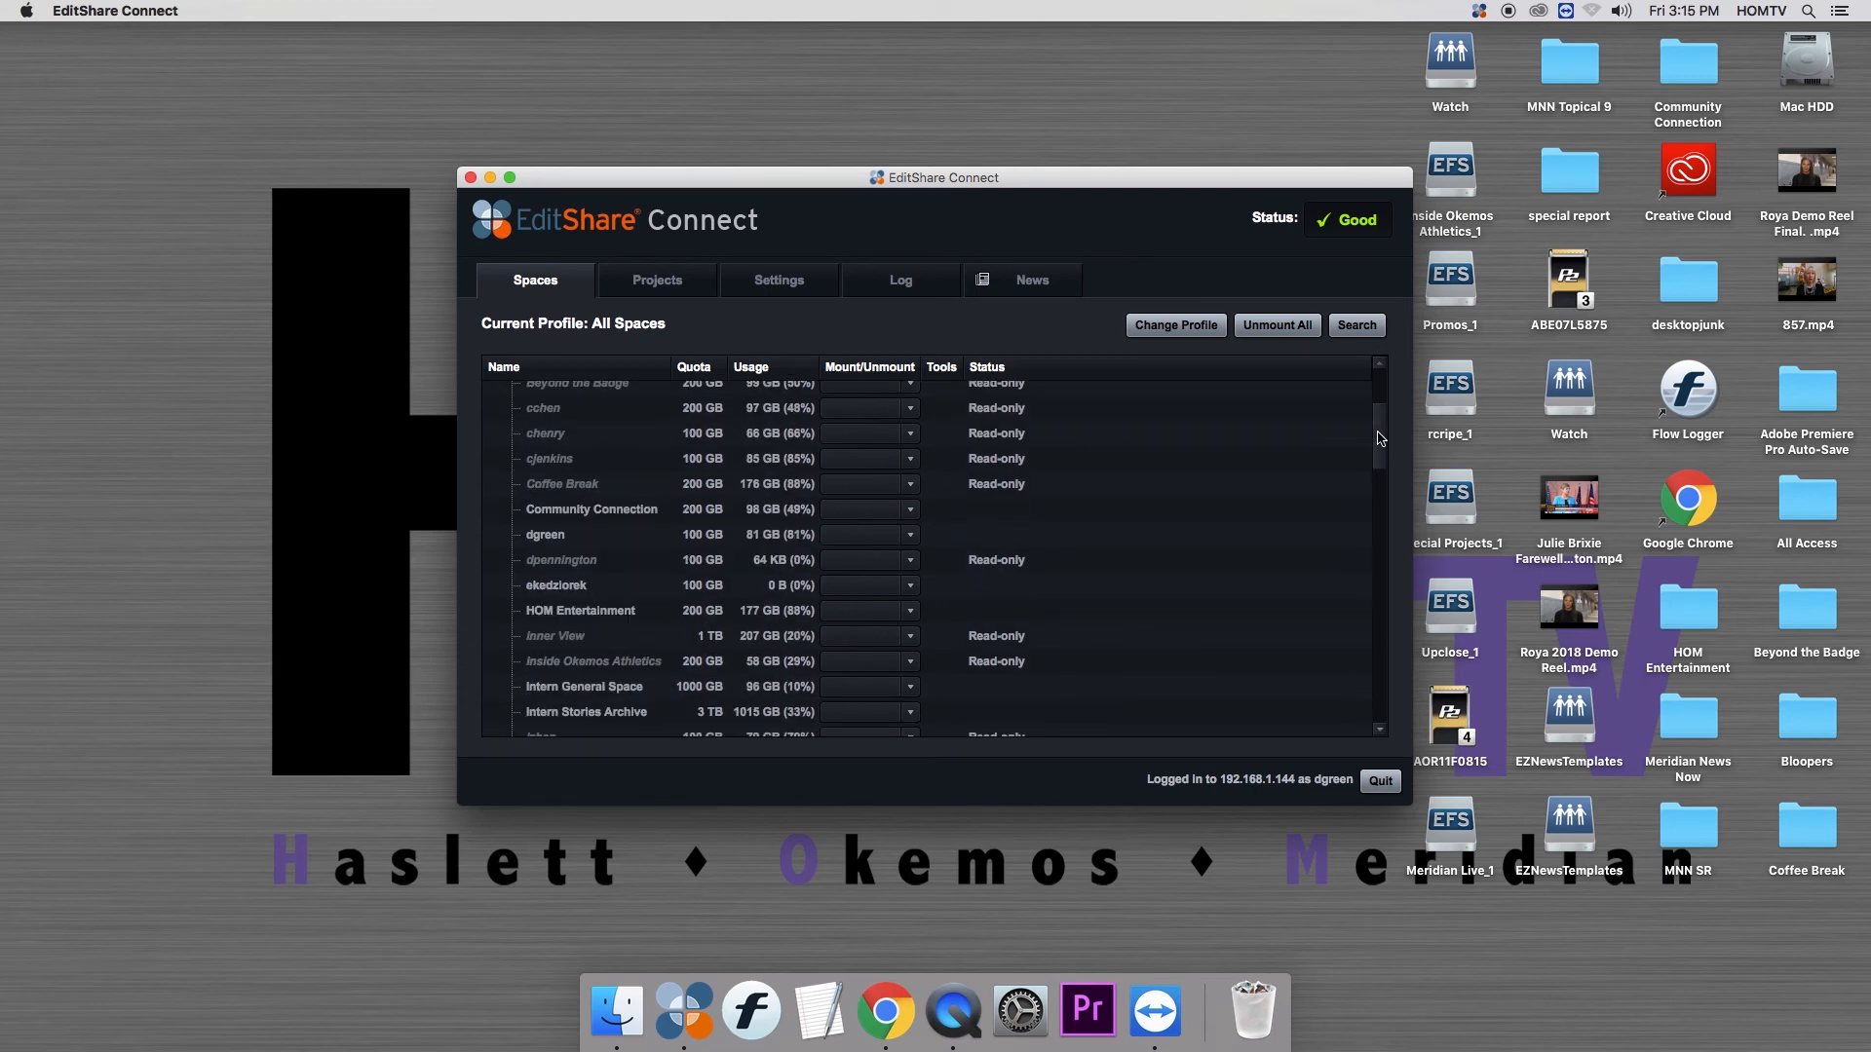
click(894, 535)
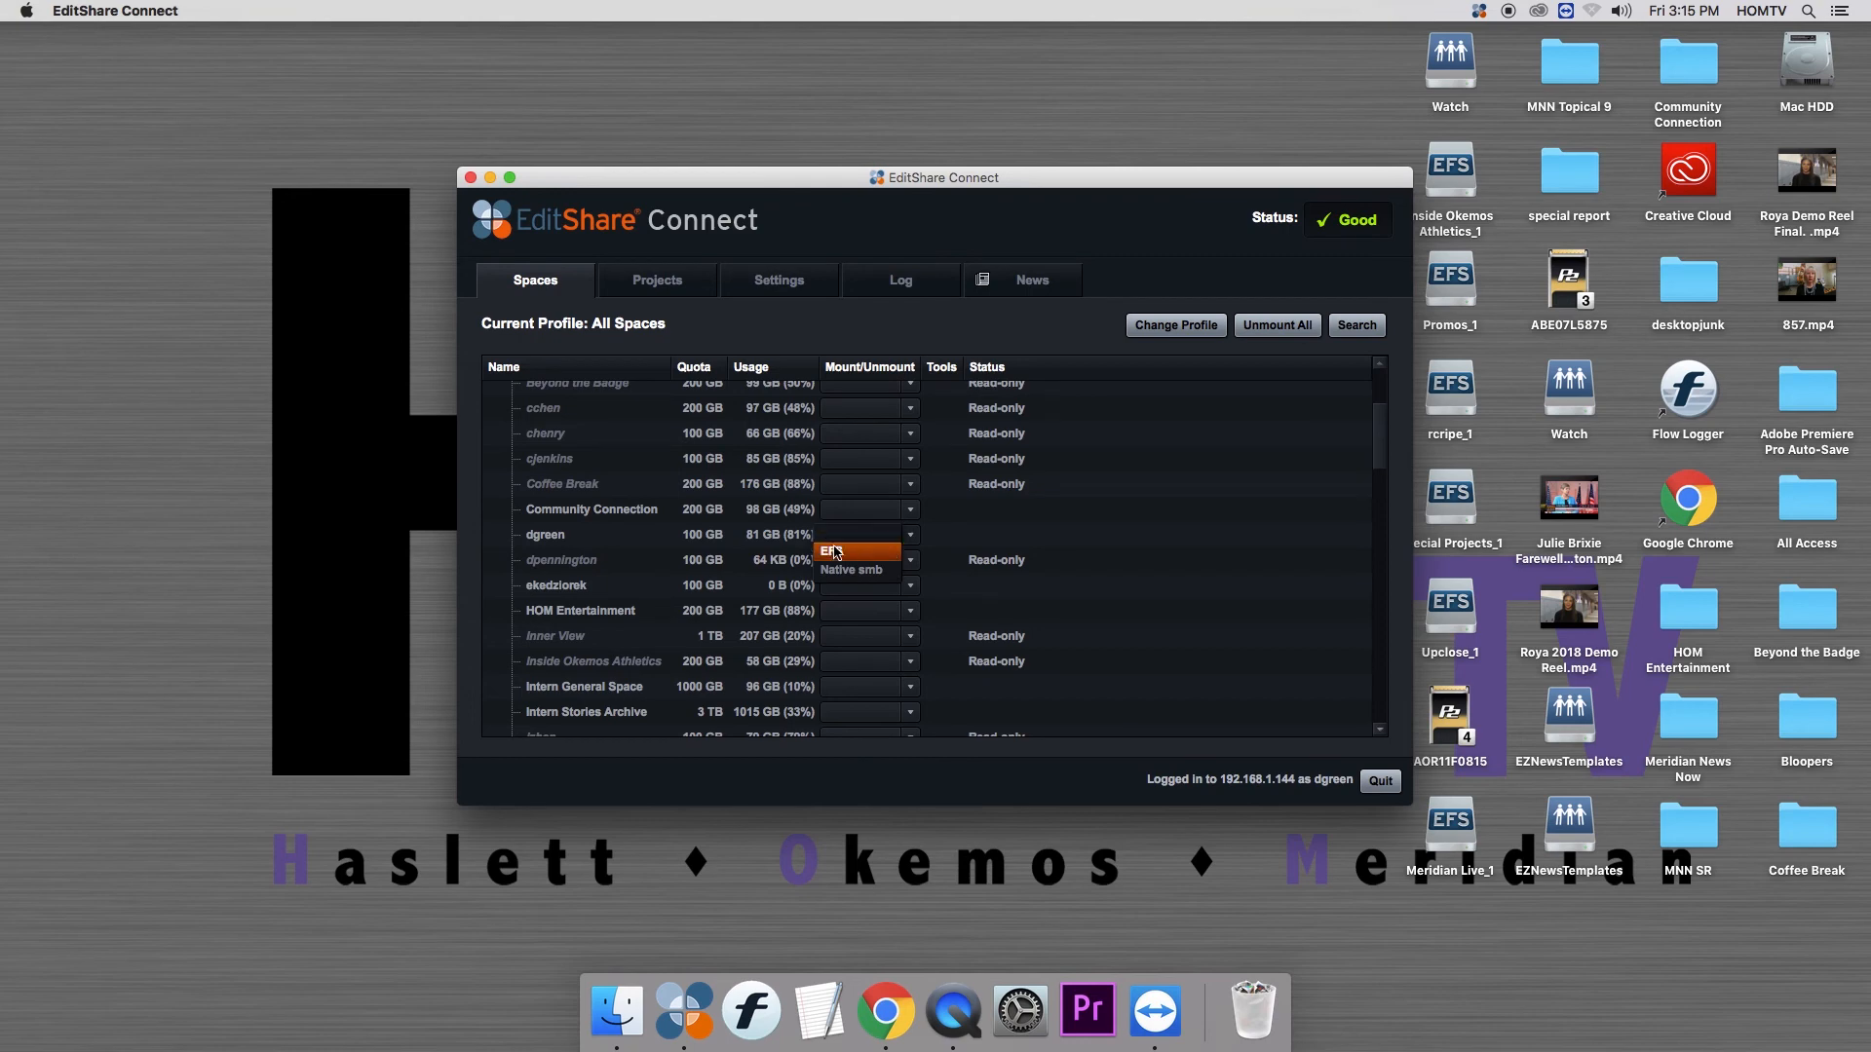
click(868, 552)
- Open the mounted personal space in Finder and expand the Editshare Test Footage folder
double_click(1348, 66)
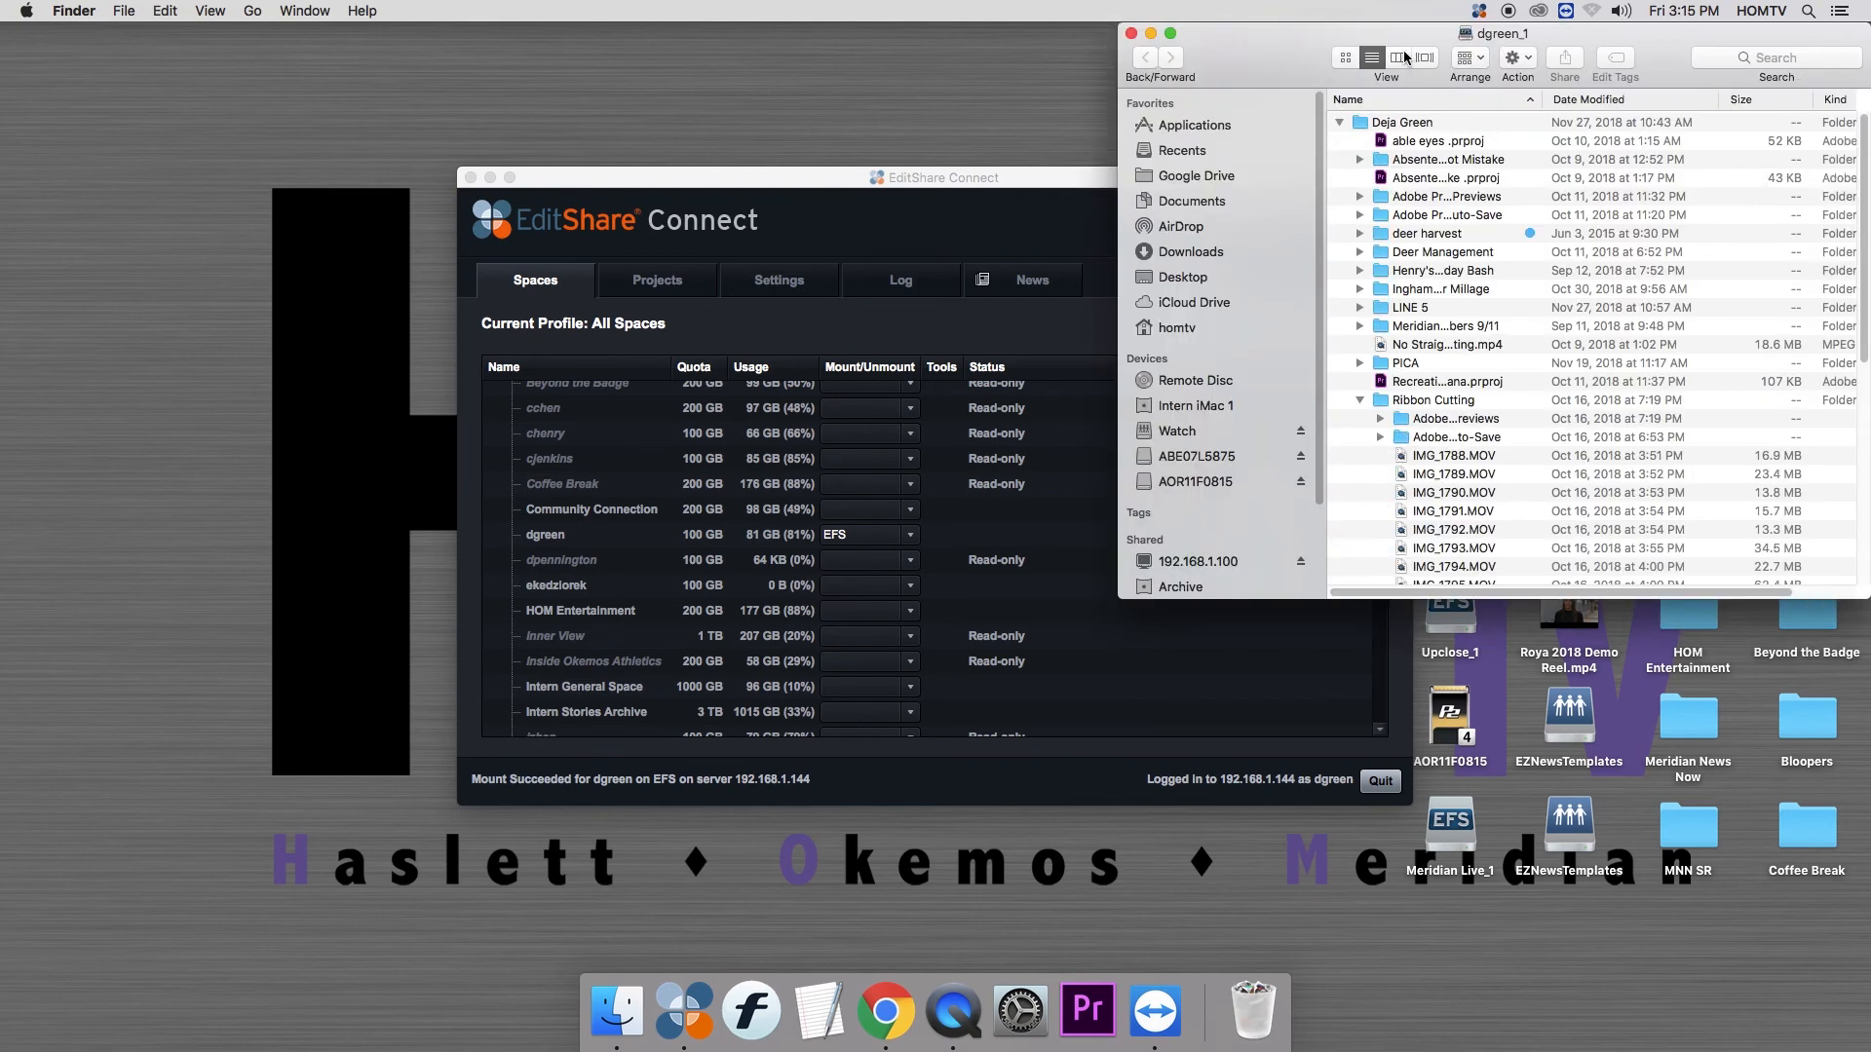
drag(1408, 44, 1118, 44)
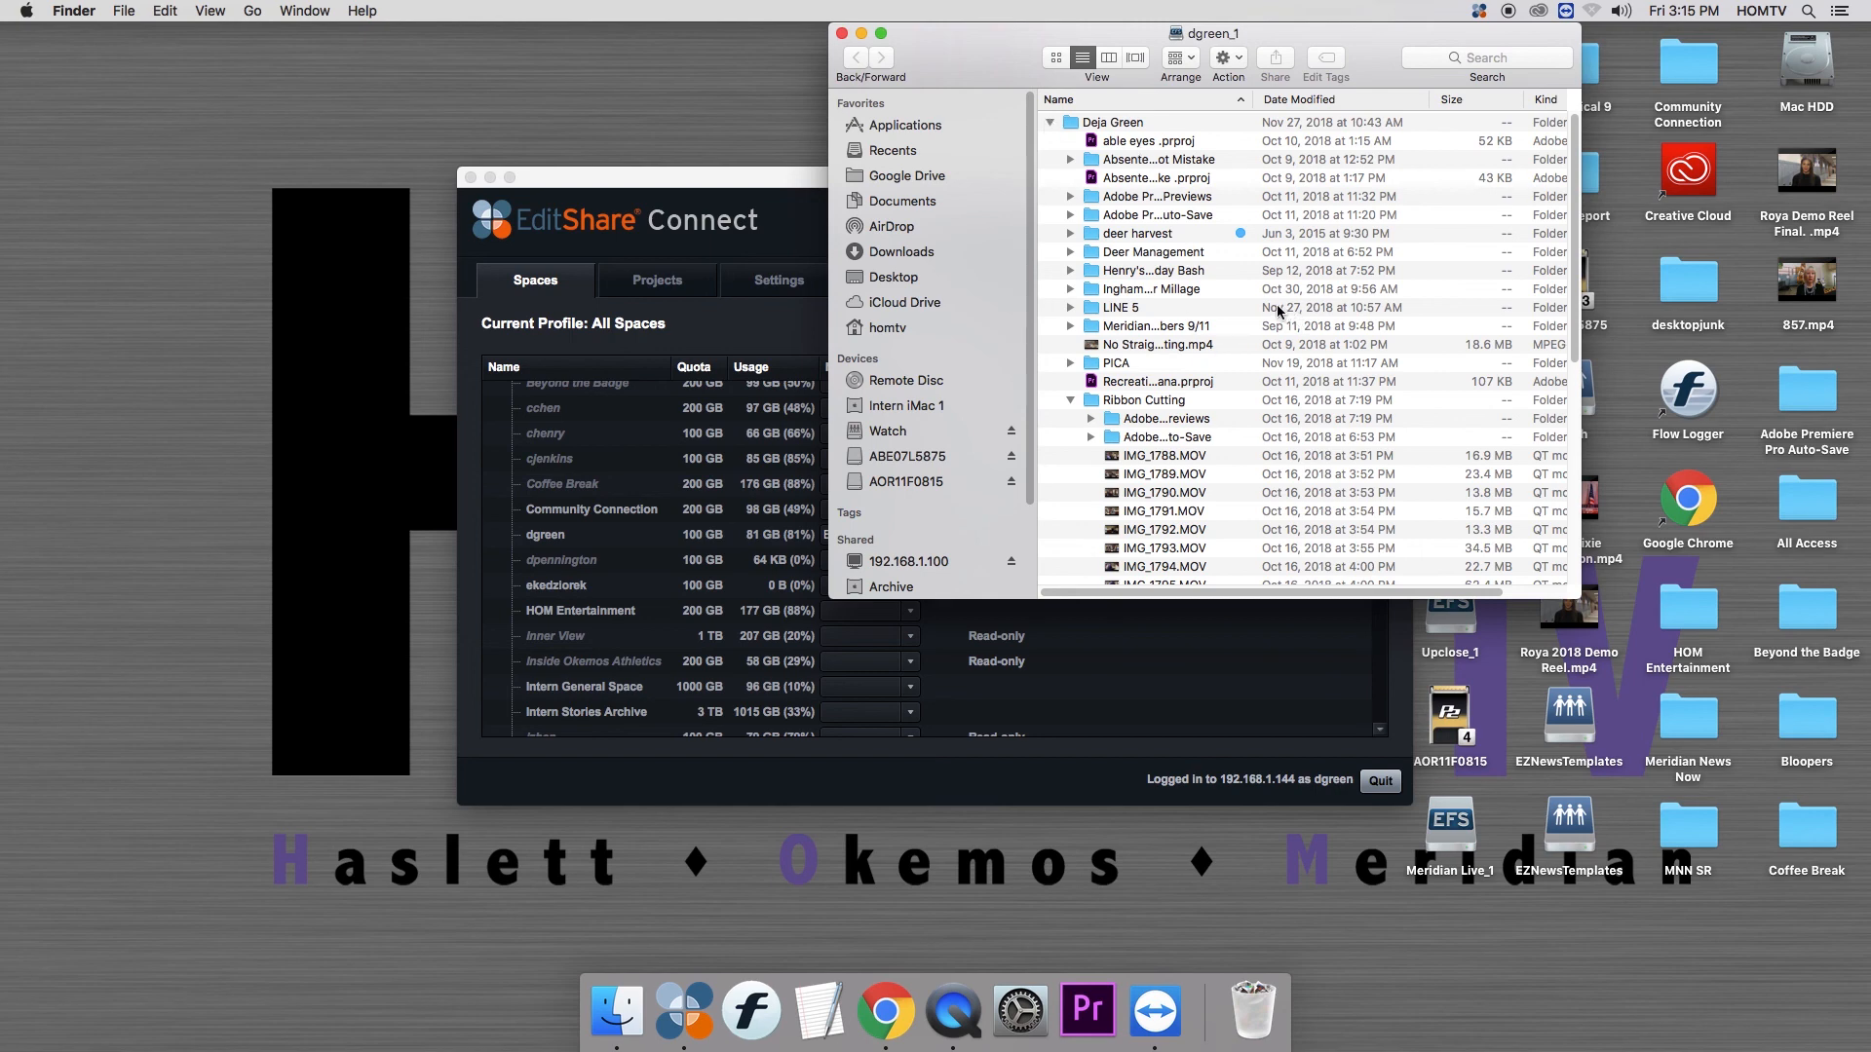
drag(1561, 151, 1535, 414)
click(1050, 577)
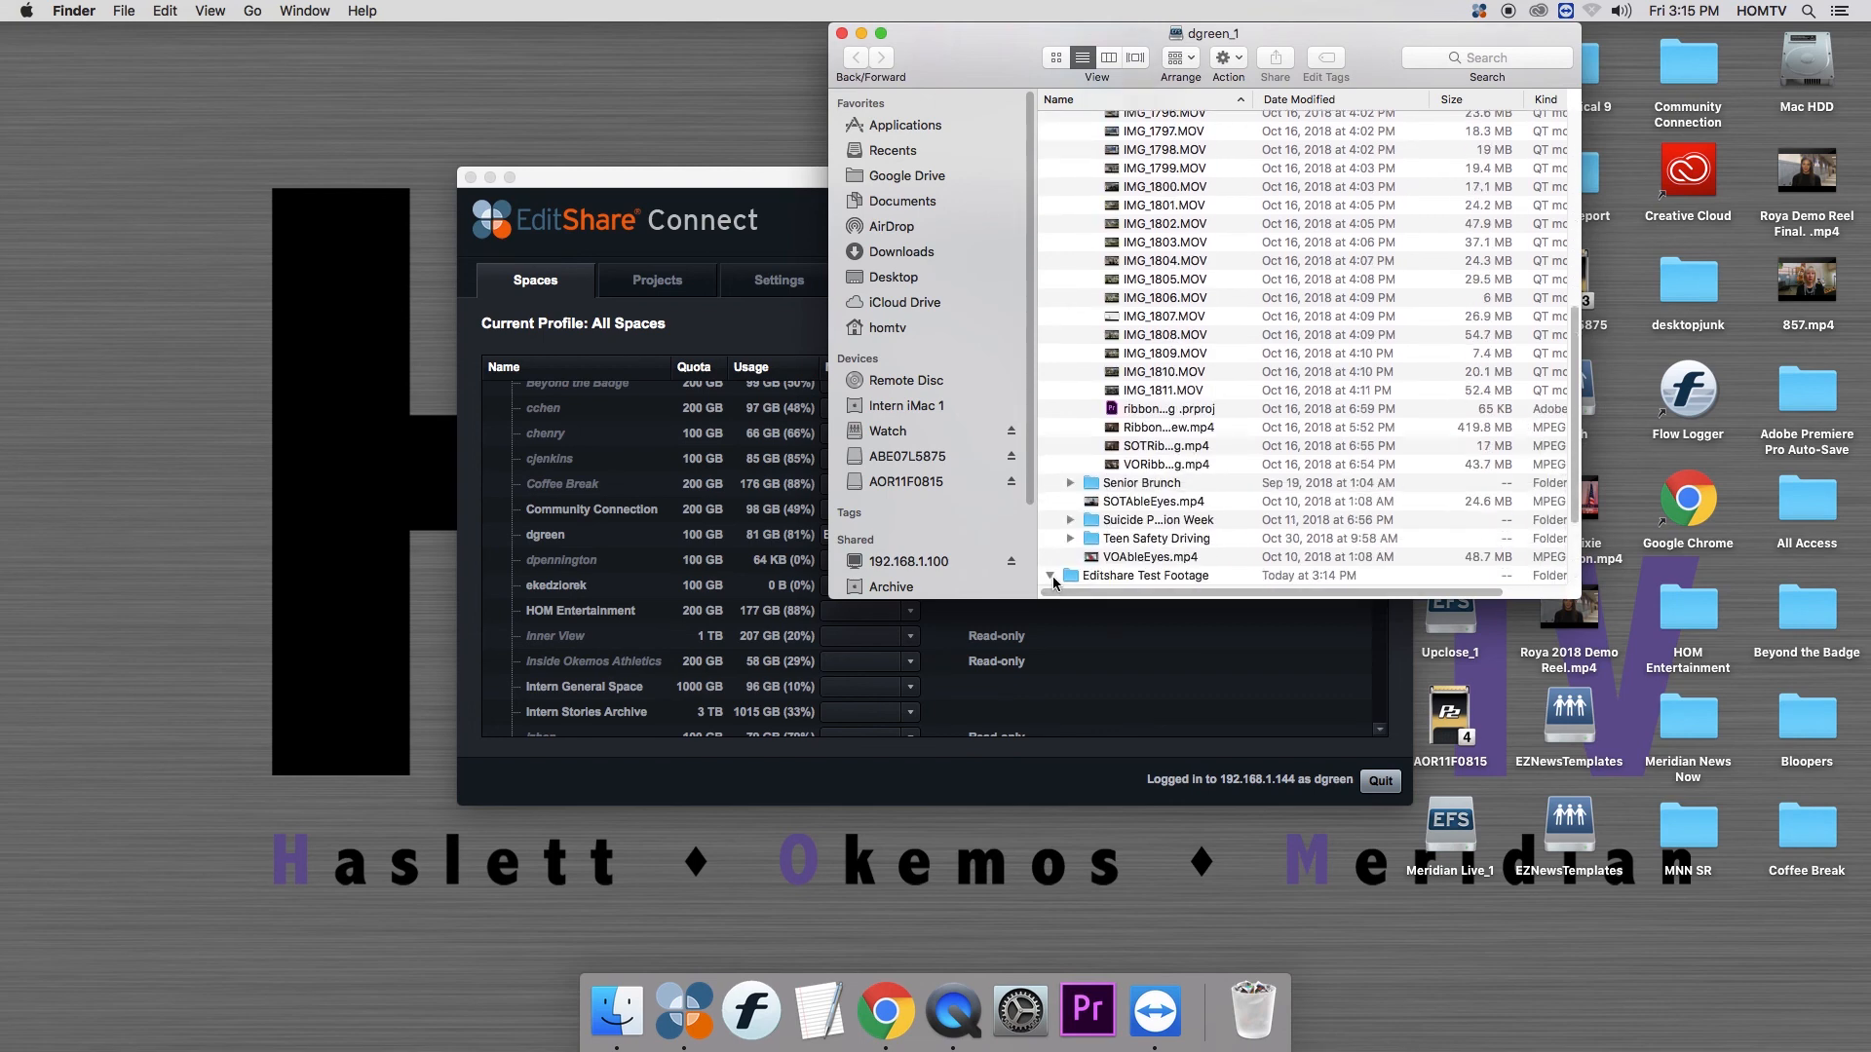
scroll(1577, 365, down, 3)
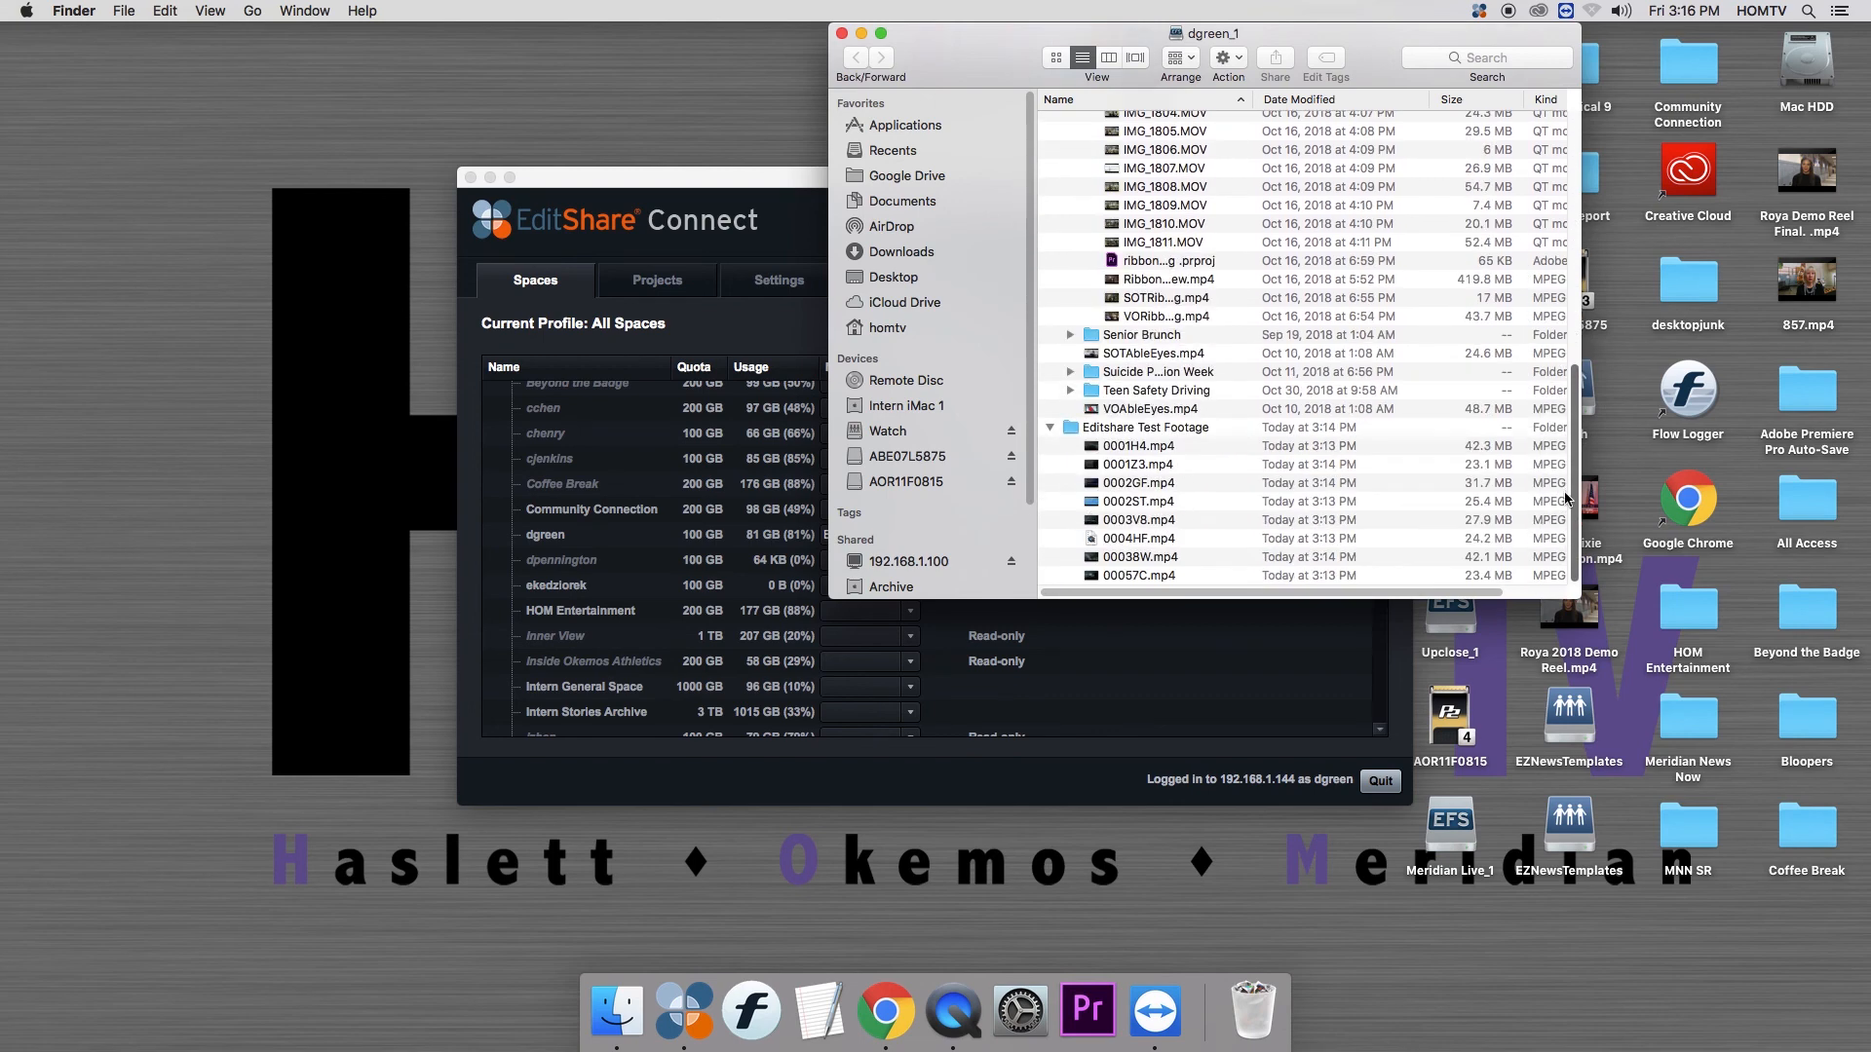
- Check the ingested MP4 files from 0001H4 to 00057C in the Editshare Test Footage folder and close the window
click(1142, 446)
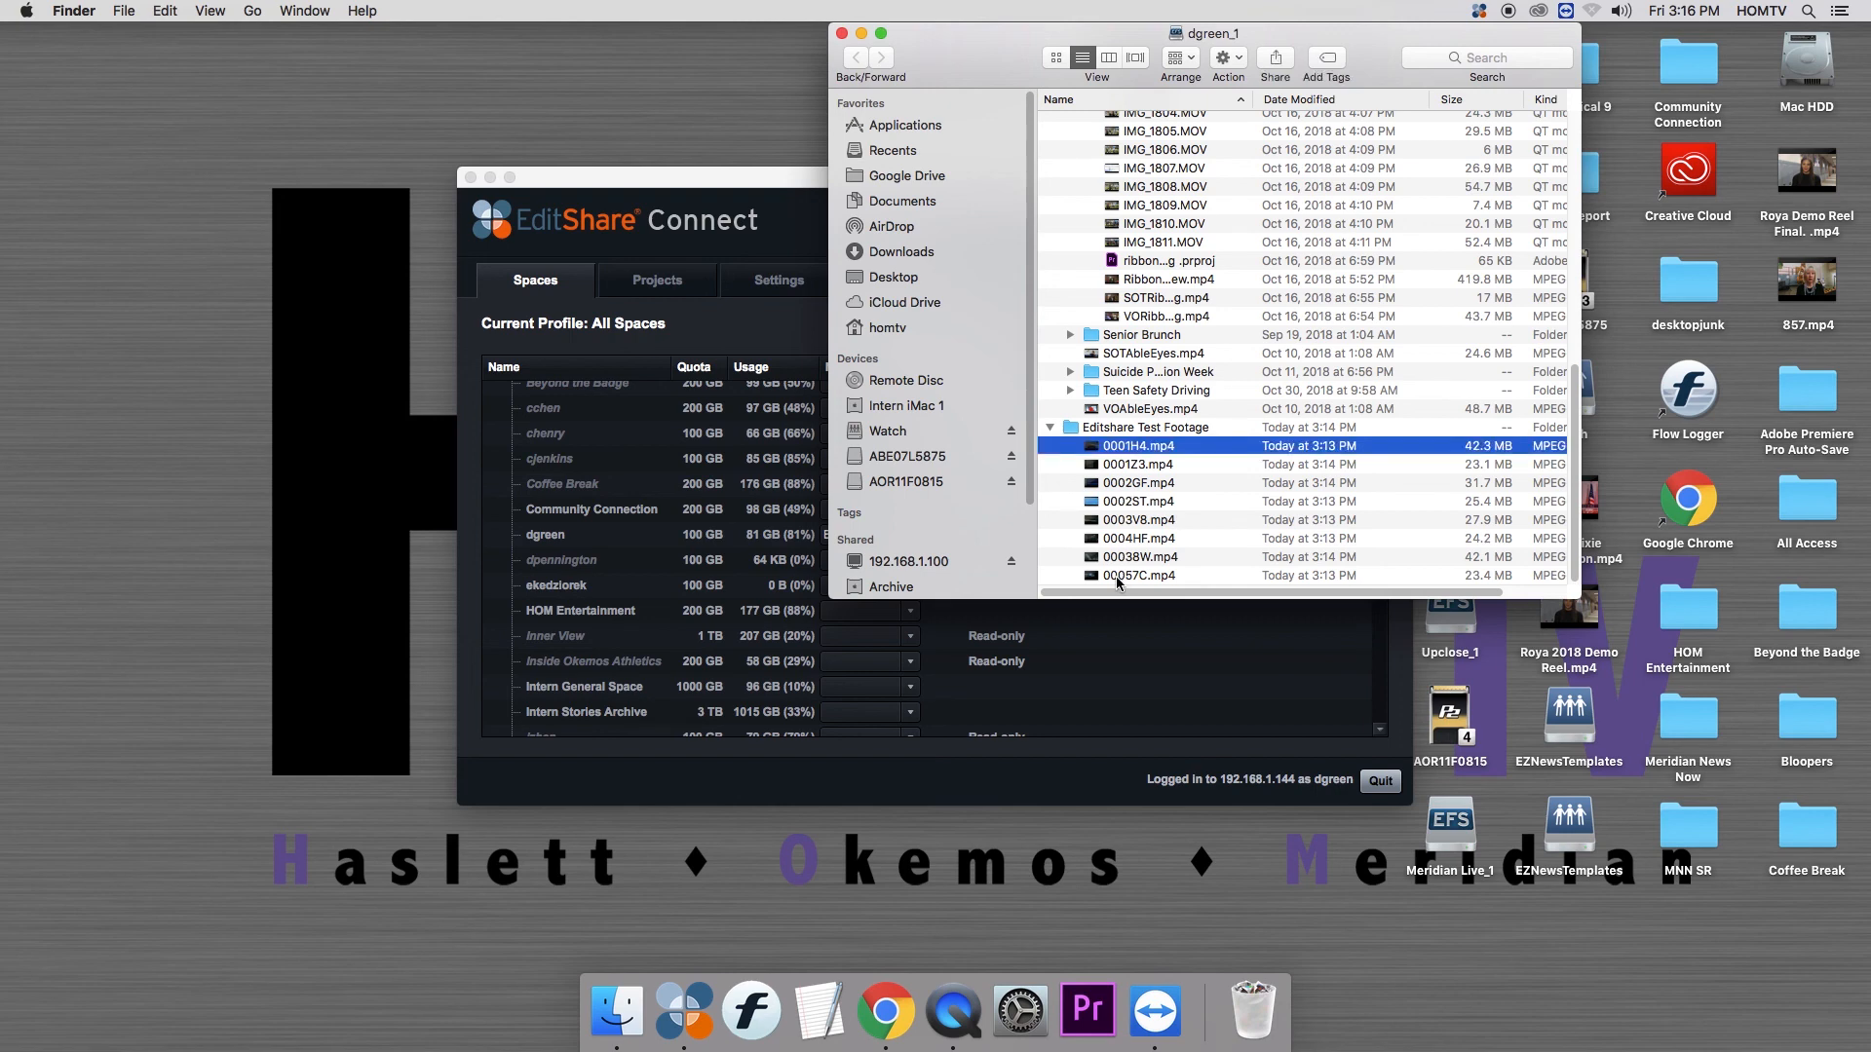
click(1114, 576)
right_click(1136, 453)
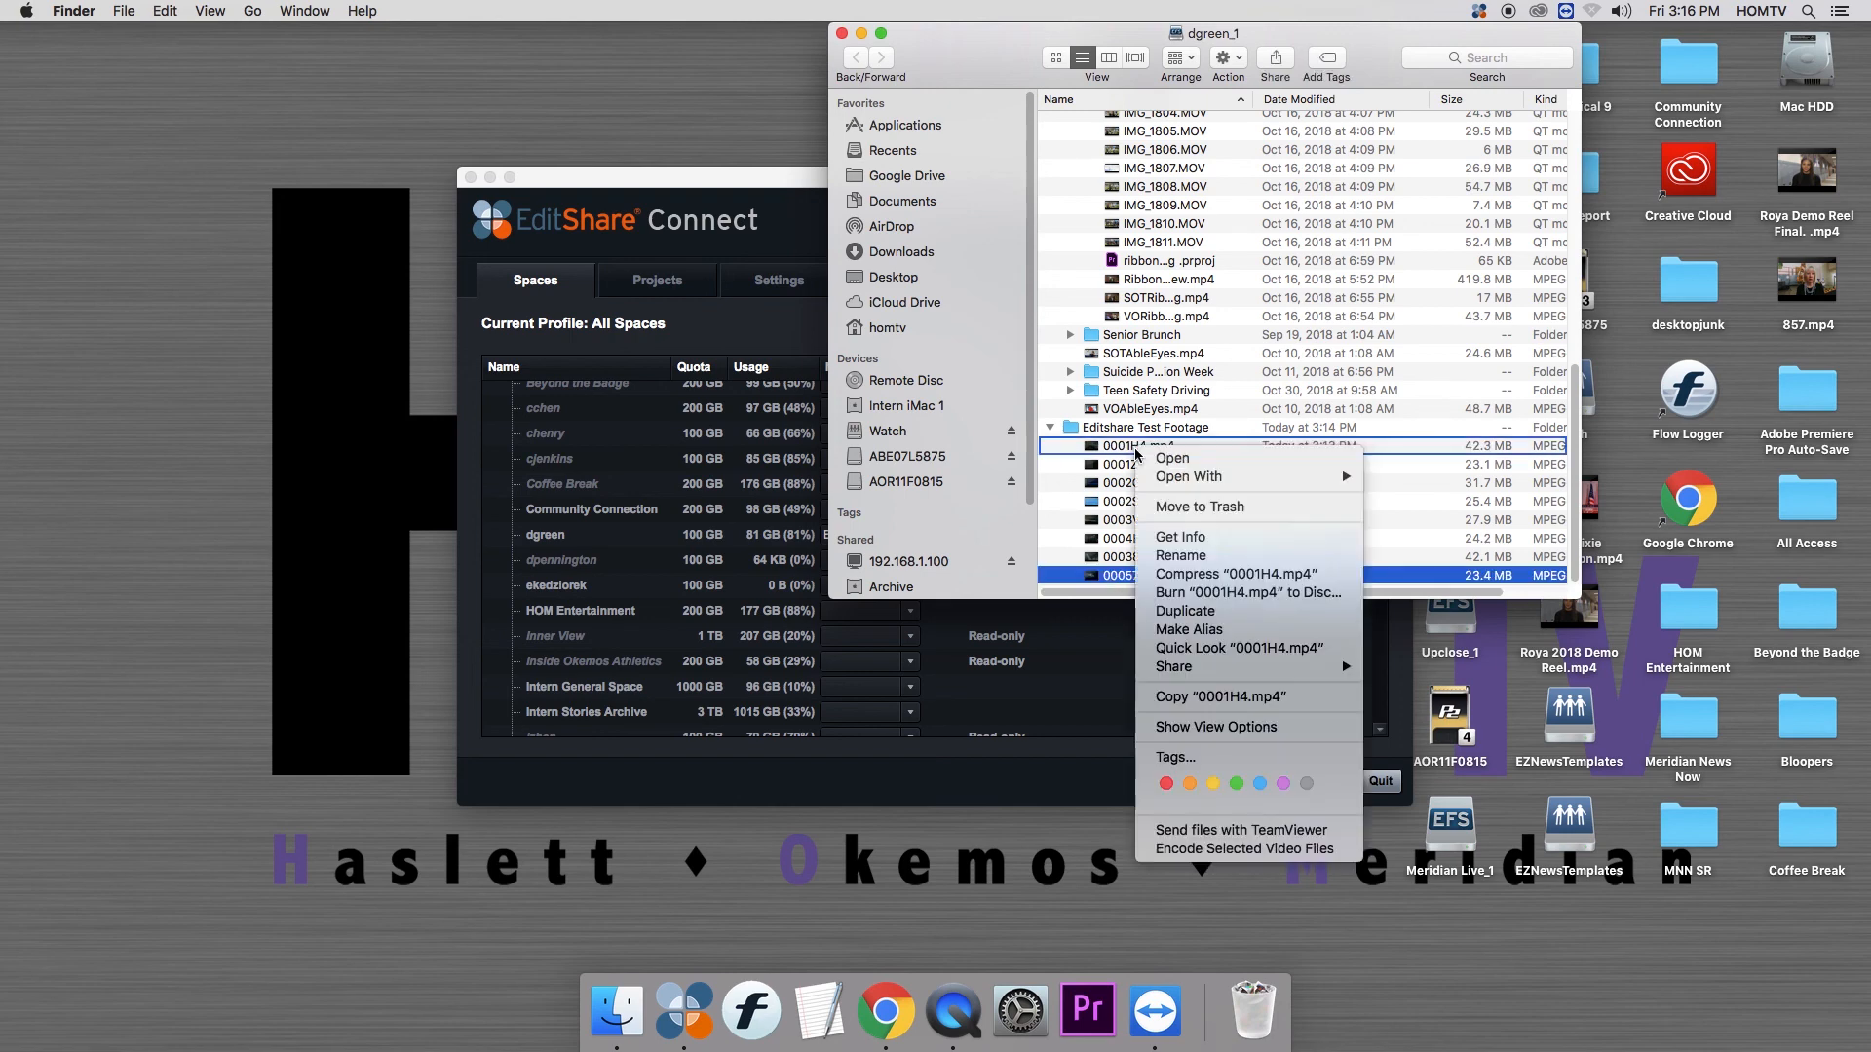
click(1095, 447)
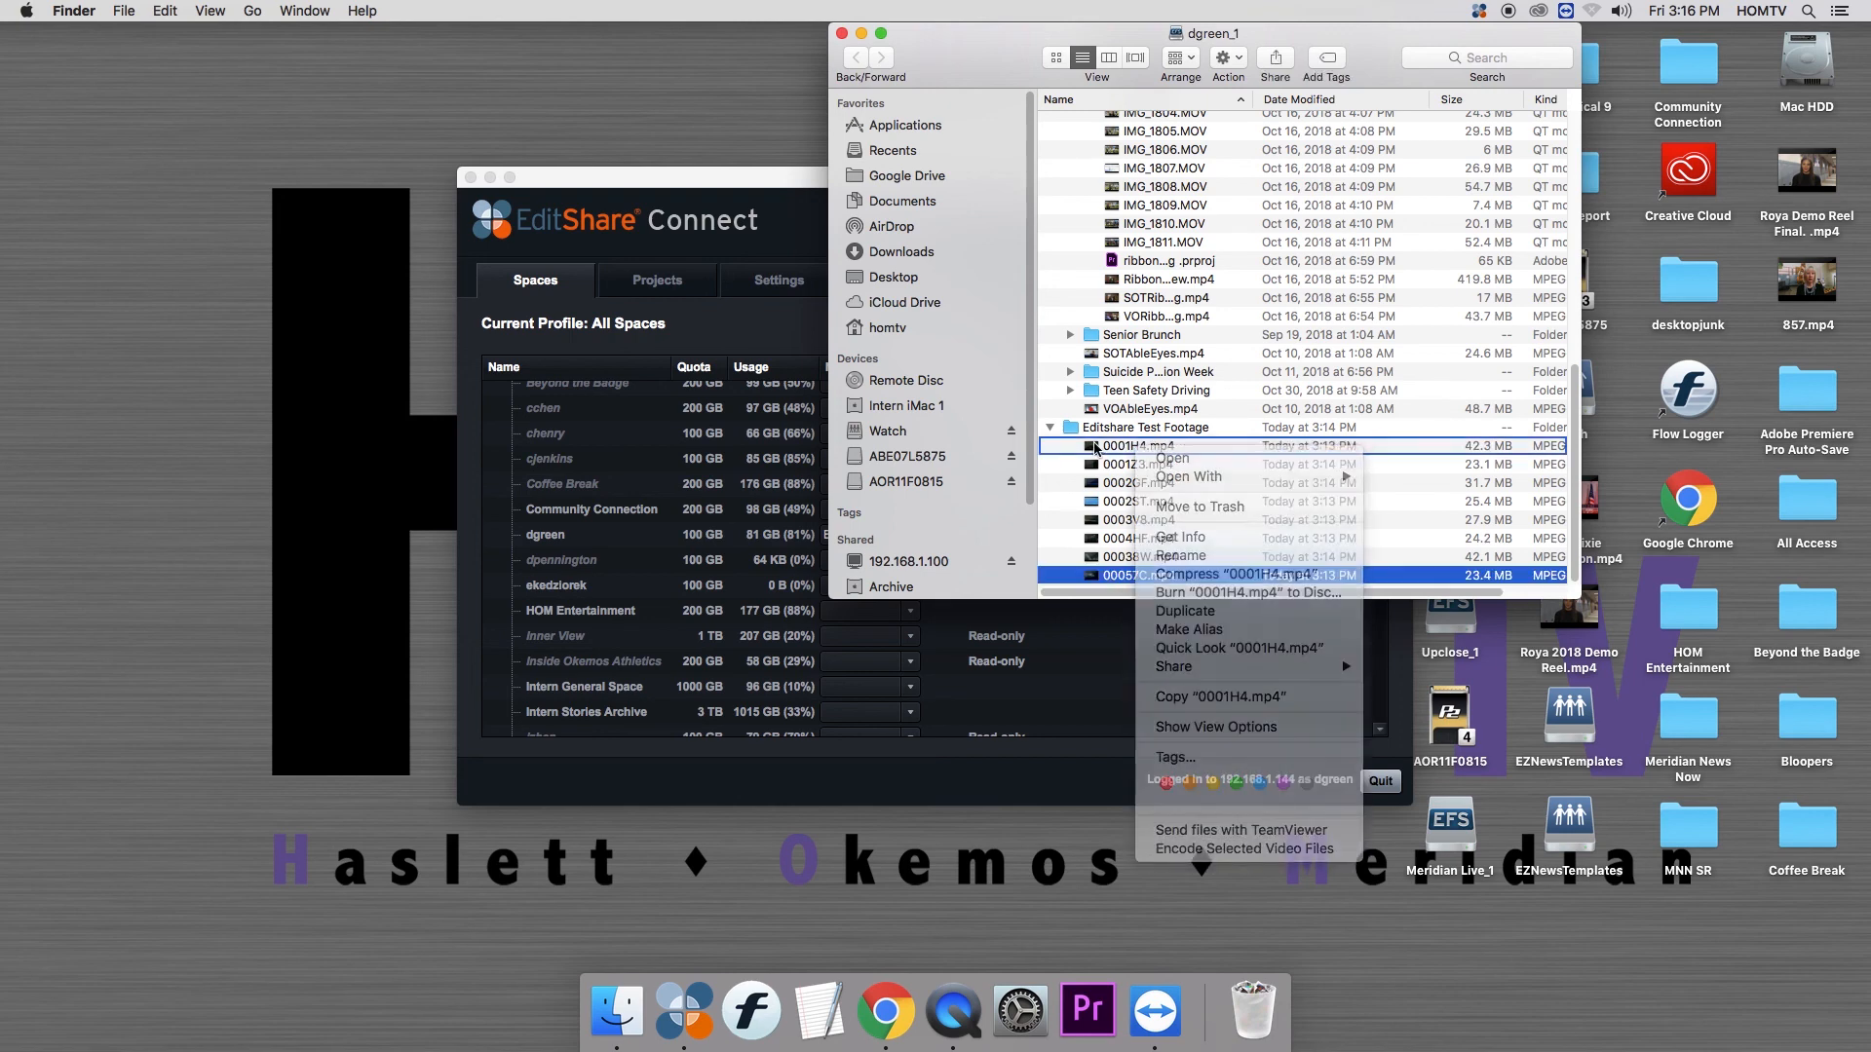
click(1154, 428)
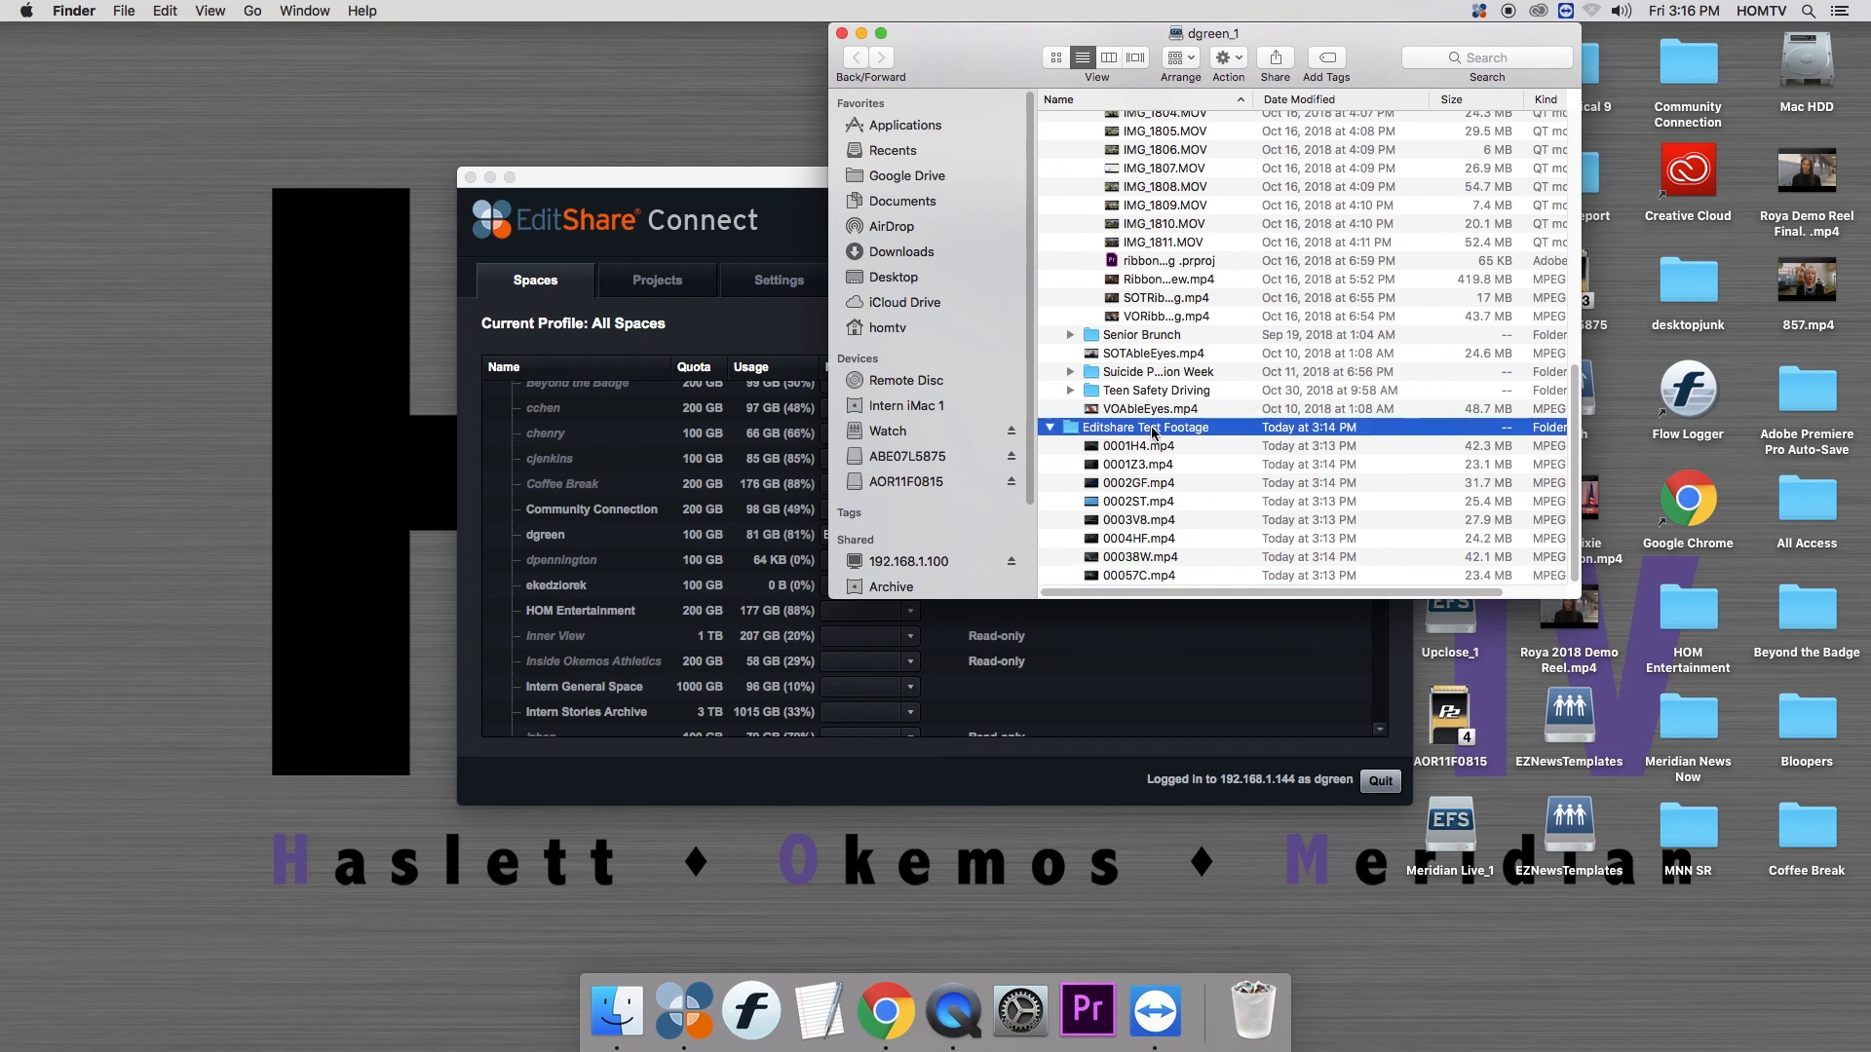
click(861, 34)
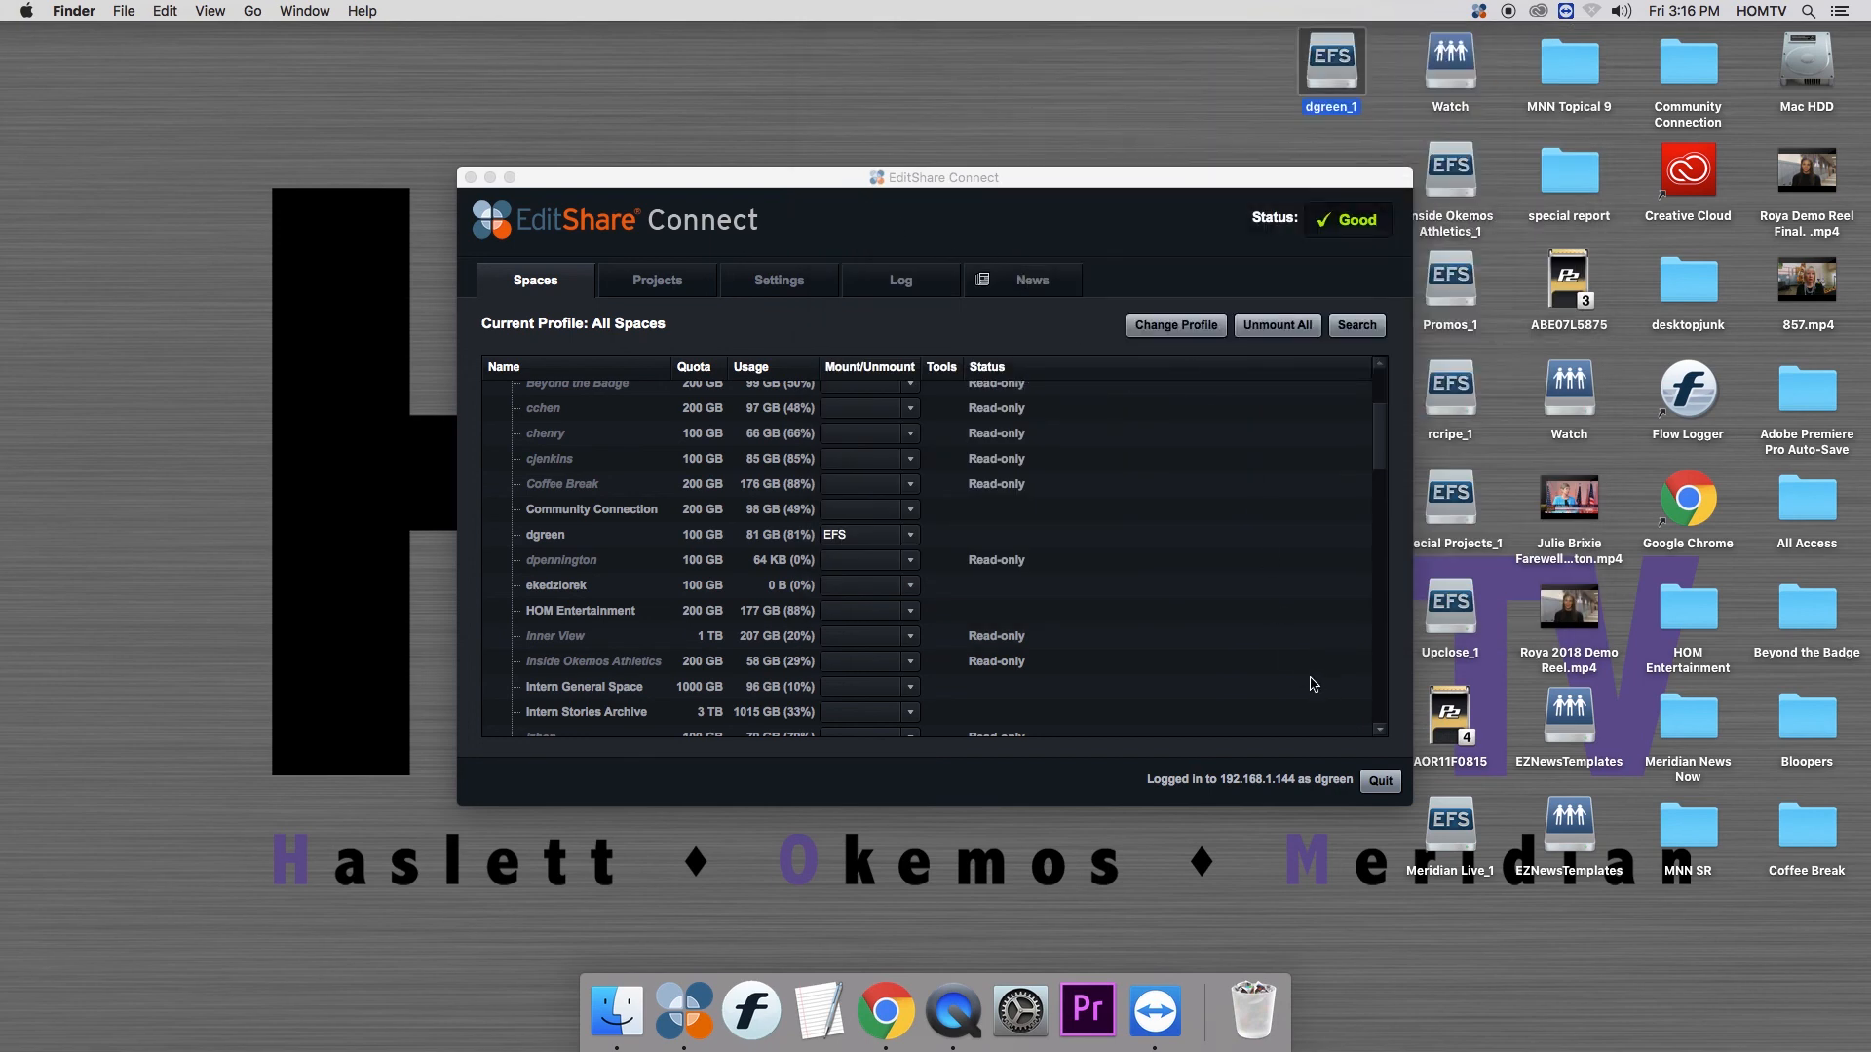